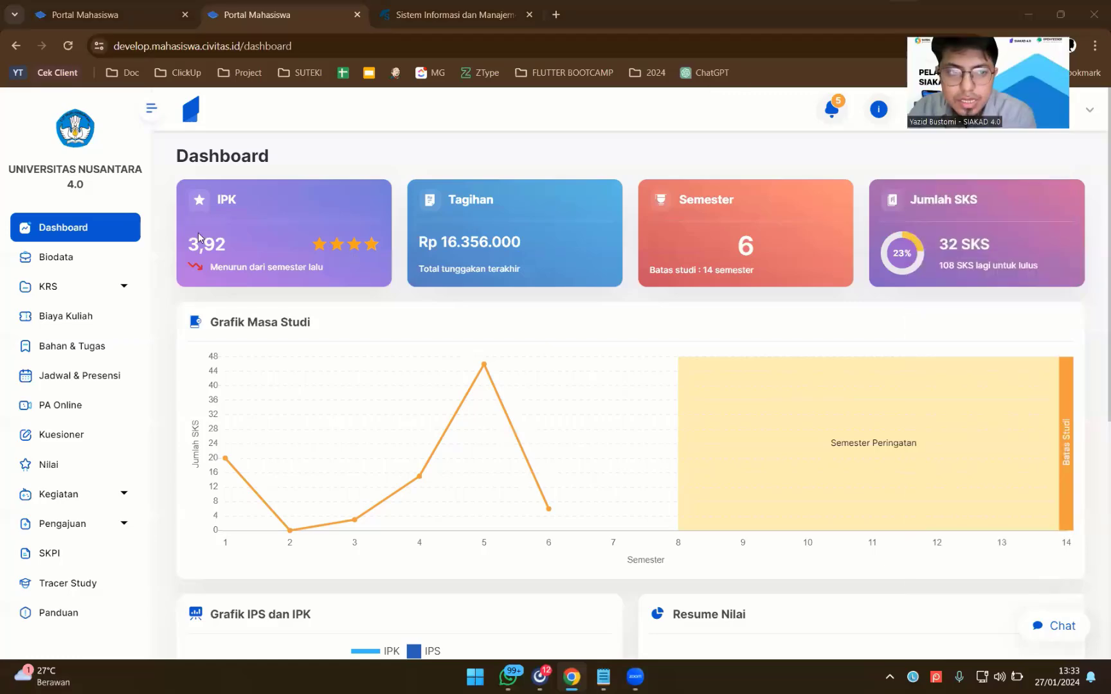
Step: Review the IPK, Tagihan, Semester and Jumlah SKS summary cards on the dashboard
drag(184, 245, 233, 250)
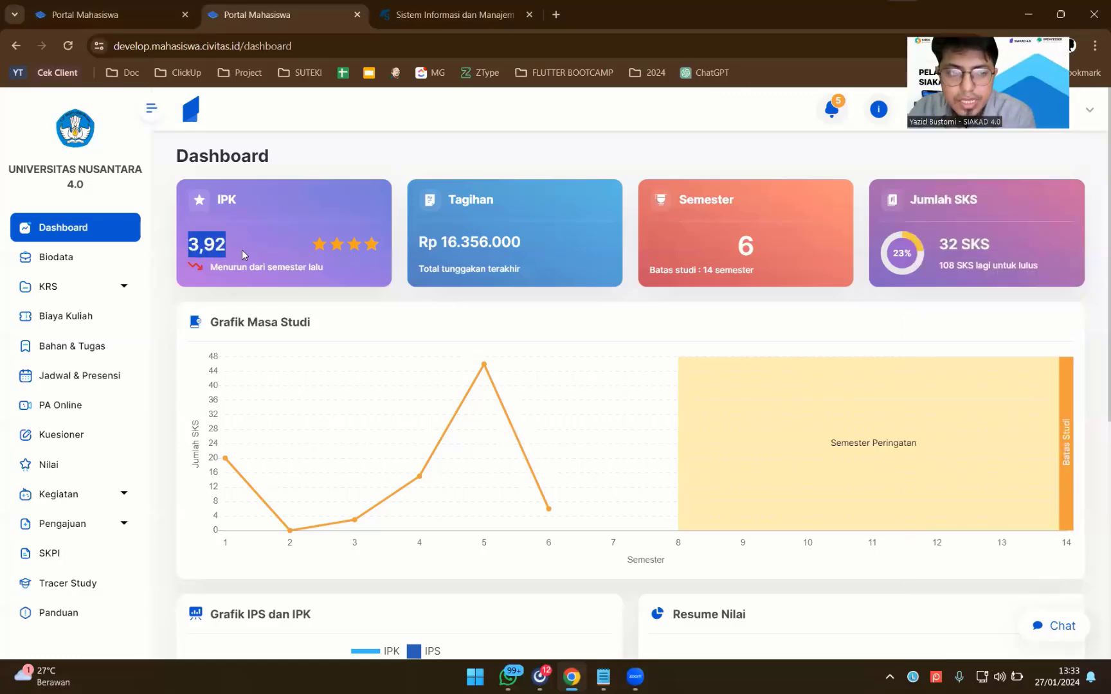
click(242, 249)
drag(219, 240, 233, 241)
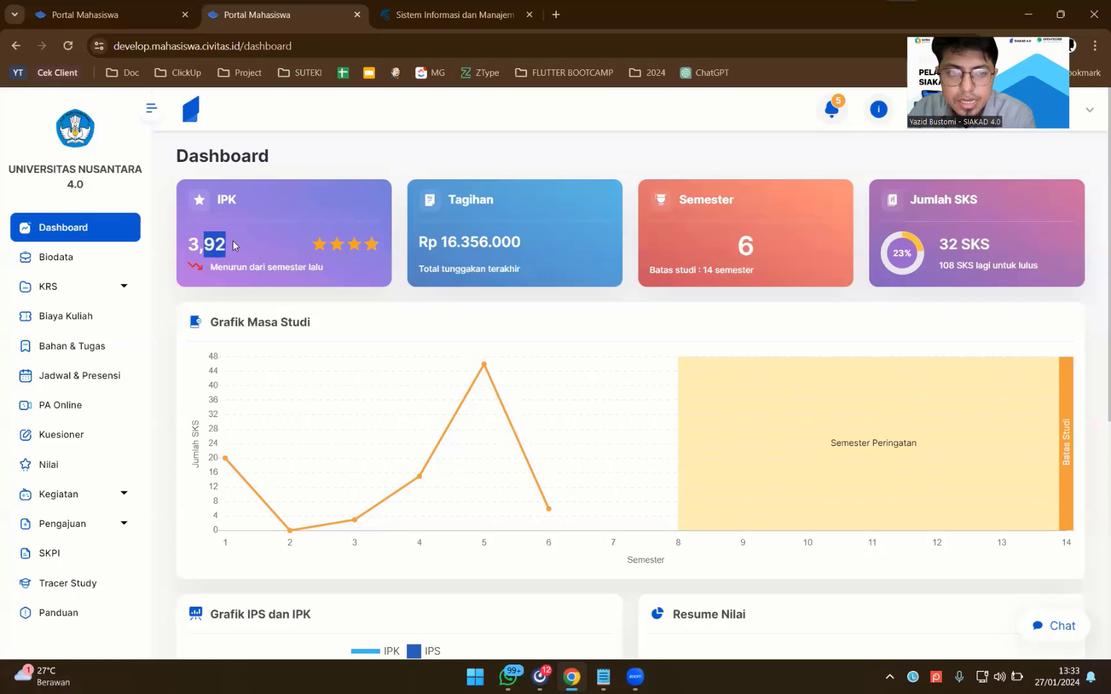
drag(456, 201, 520, 210)
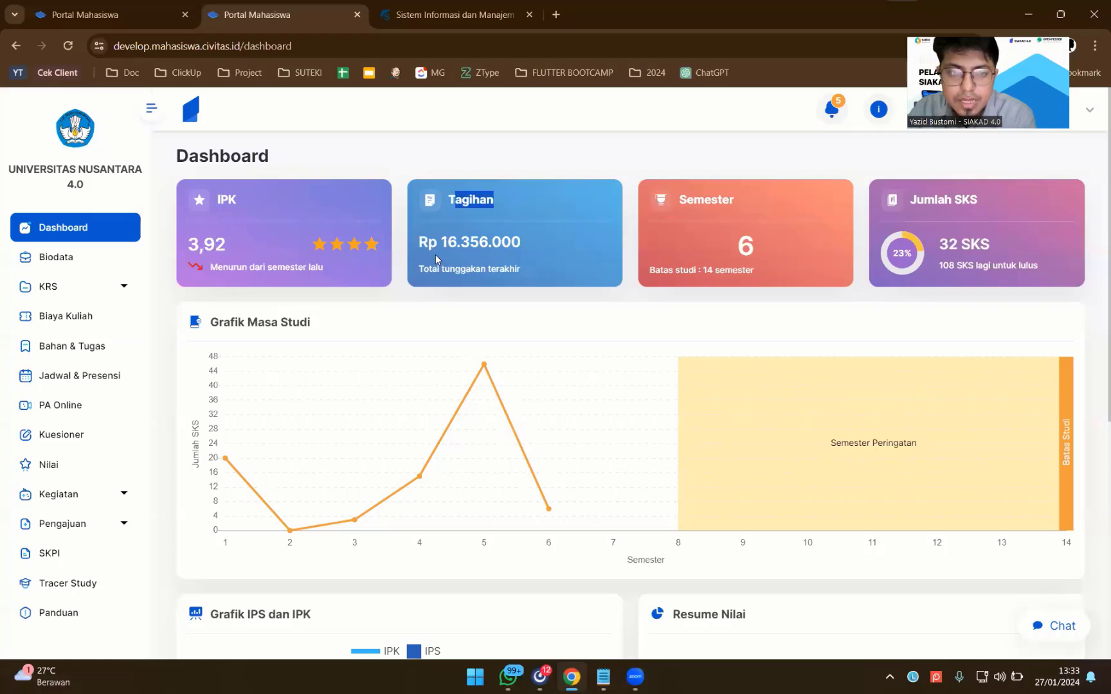
drag(436, 243, 526, 247)
click(441, 272)
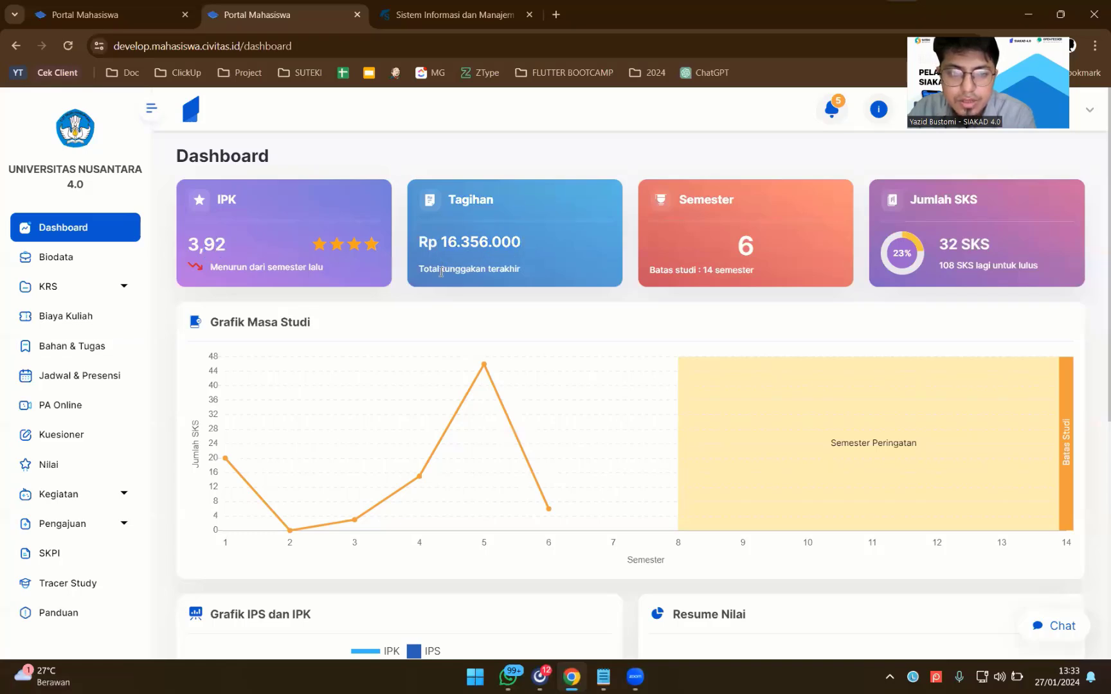
drag(441, 272, 517, 270)
drag(441, 243, 530, 247)
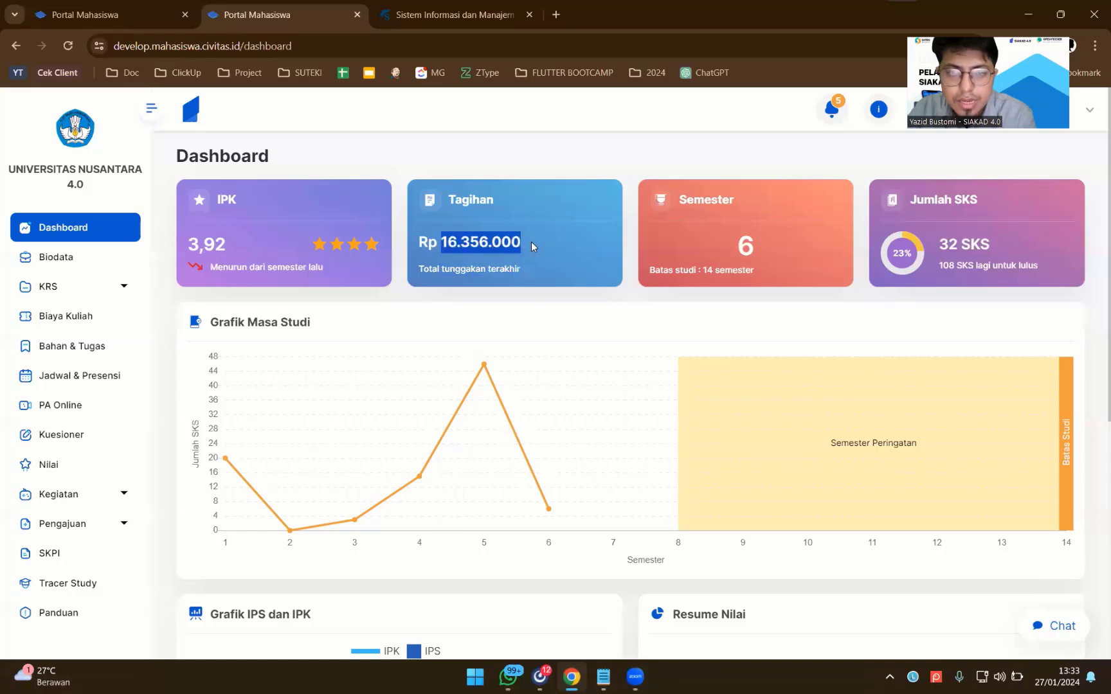
drag(712, 227, 762, 251)
click(746, 246)
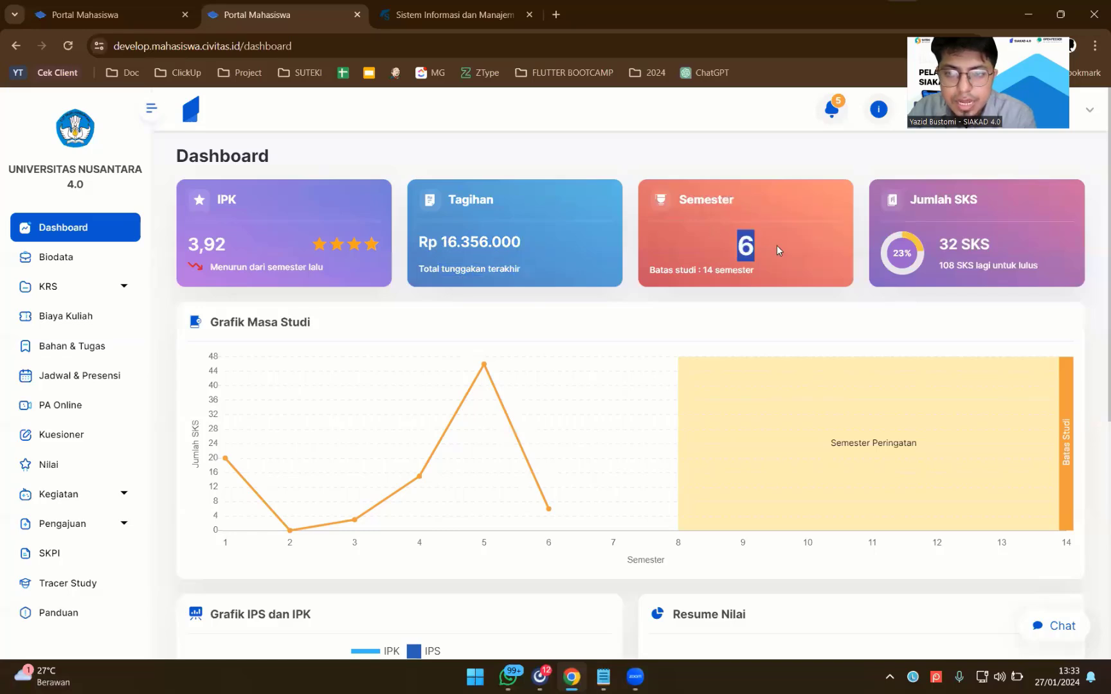
drag(935, 199, 970, 203)
drag(949, 243, 990, 243)
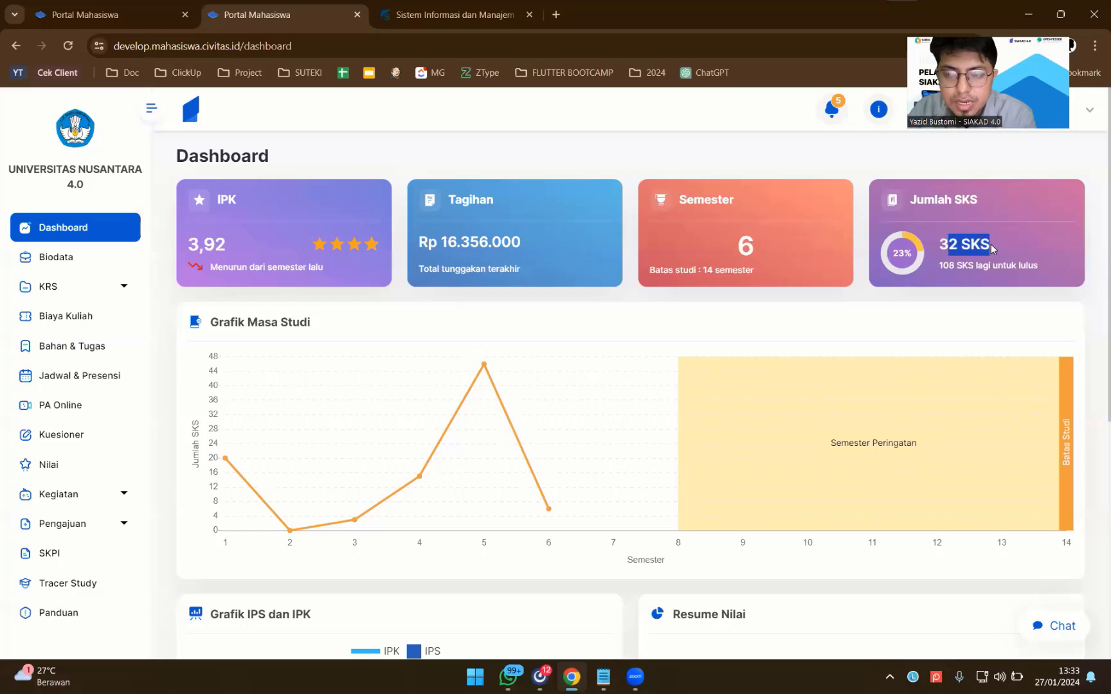
double_click(706, 269)
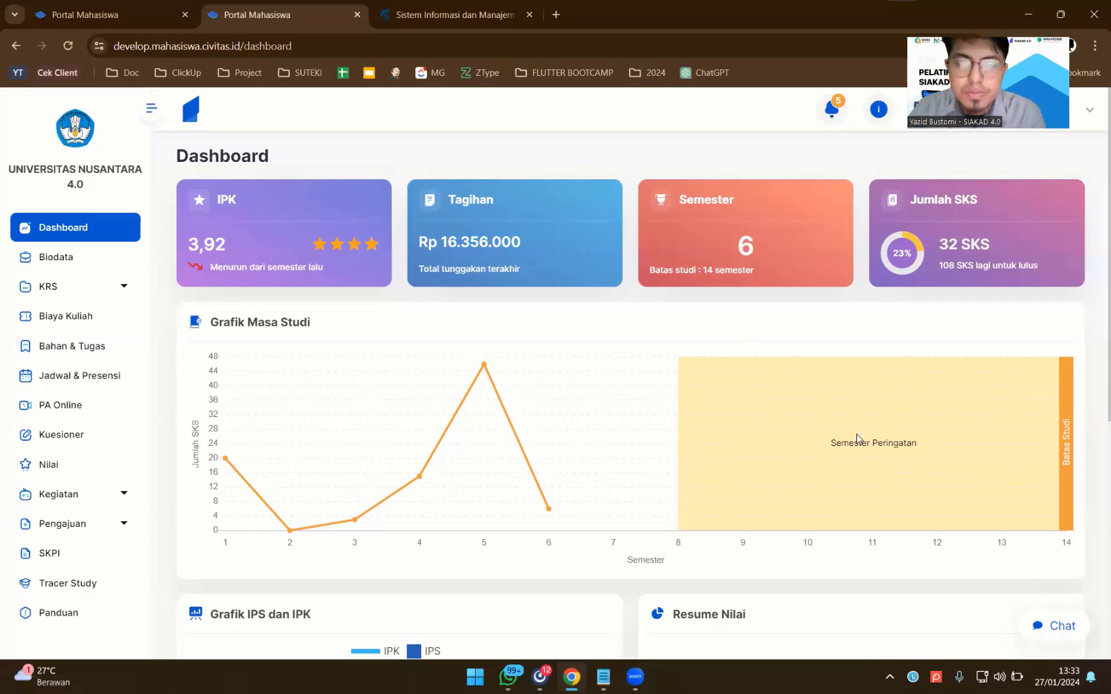
Step: Look over the dashboard charts and open the Civitas app's Google Play and App Store pages from the footer links
scroll(899, 464, down, 2)
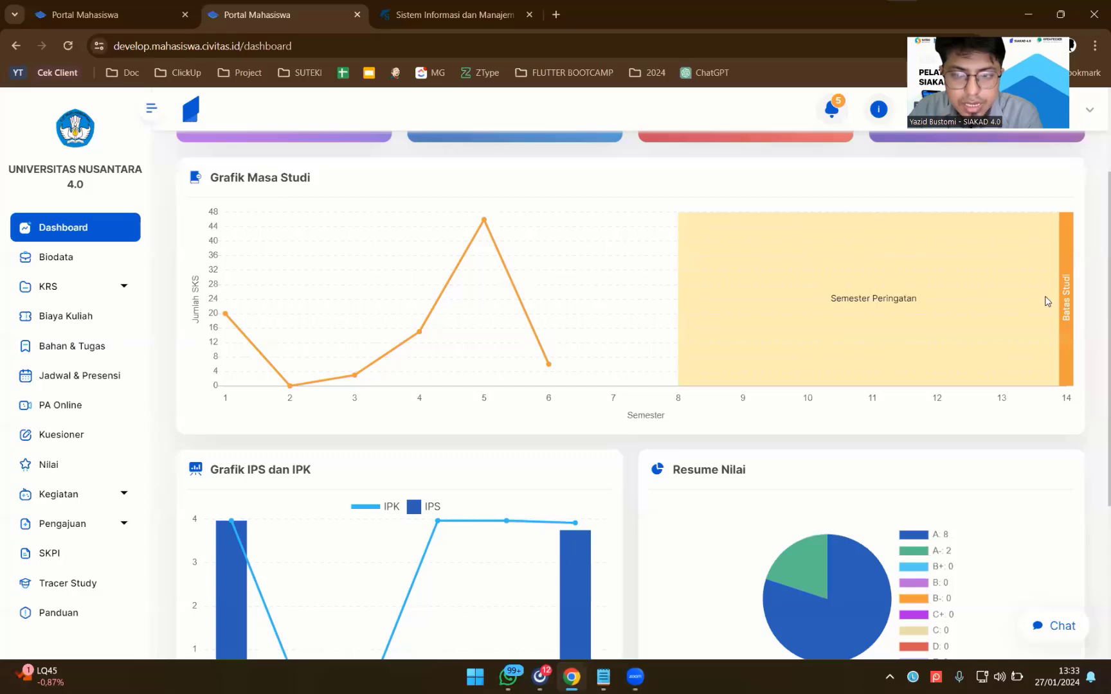
scroll(1047, 301, down, 4)
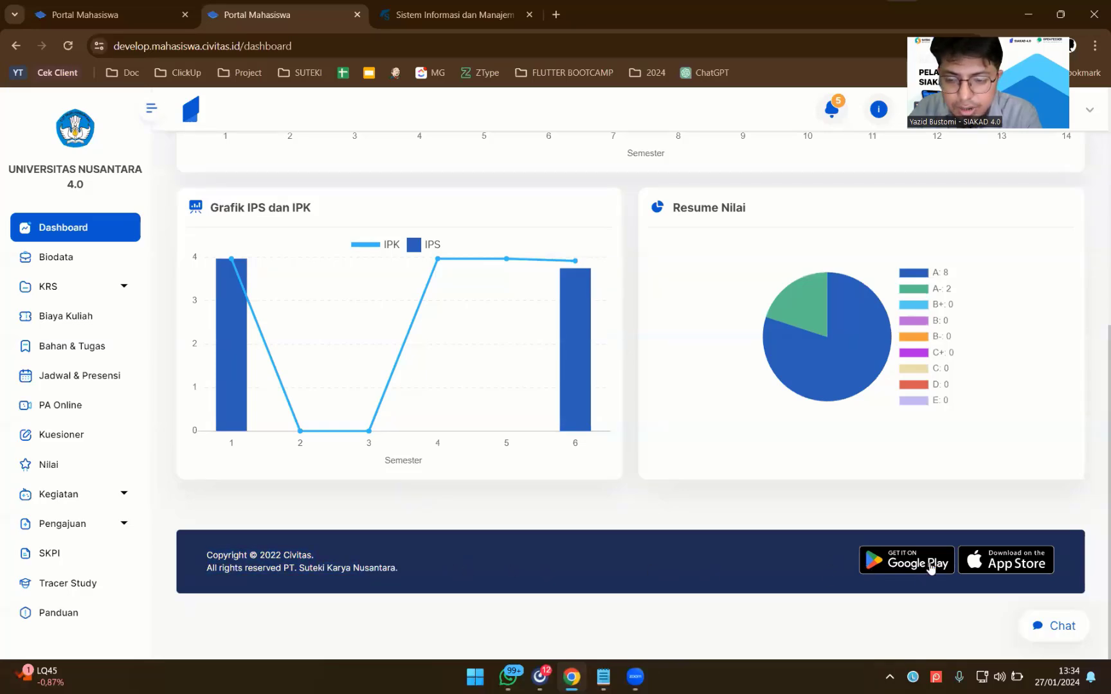
click(887, 559)
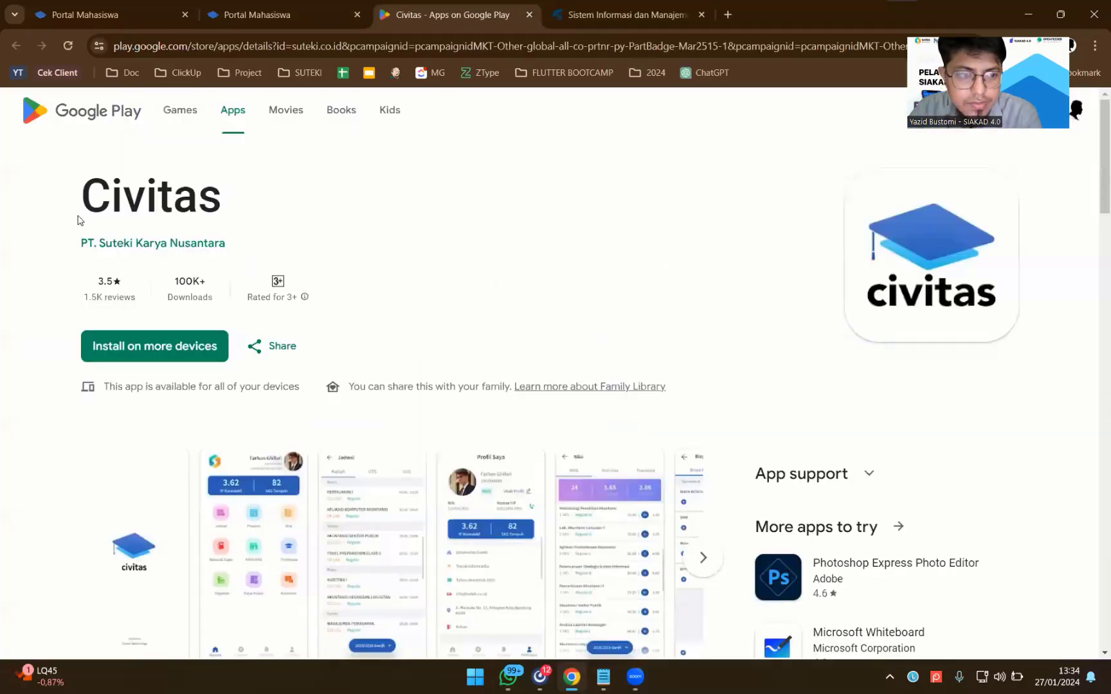
drag(83, 201, 283, 213)
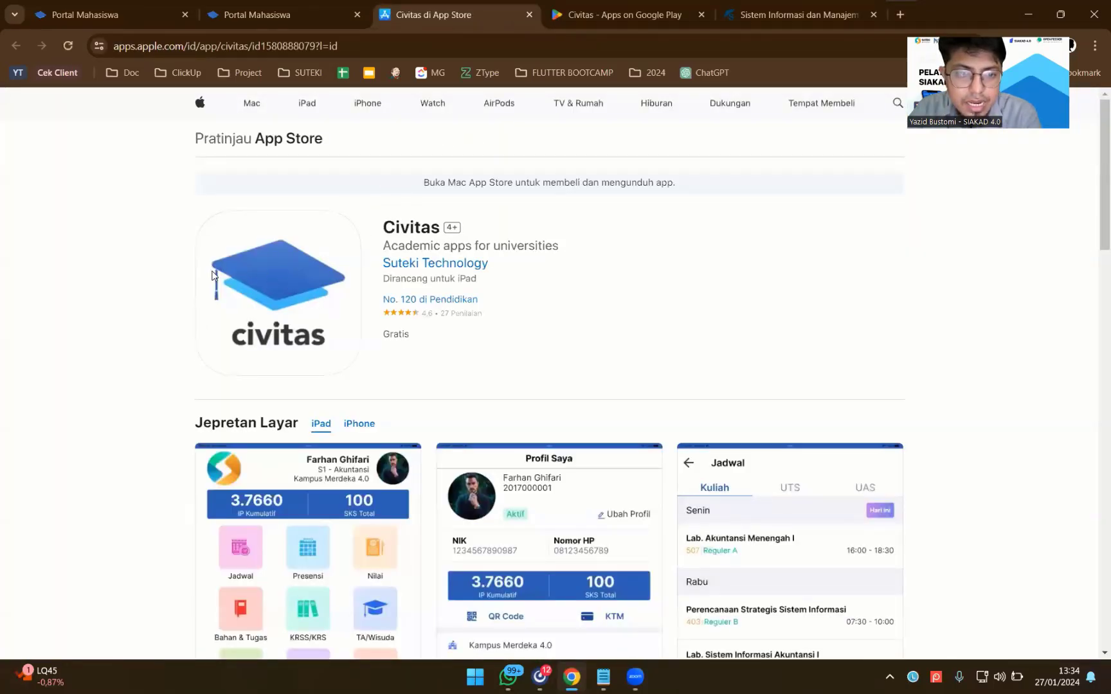
Step: Return to the student portal dashboard and review the Tagihan and IPK cards and the charts below them
key(ctrl+shift+Tab)
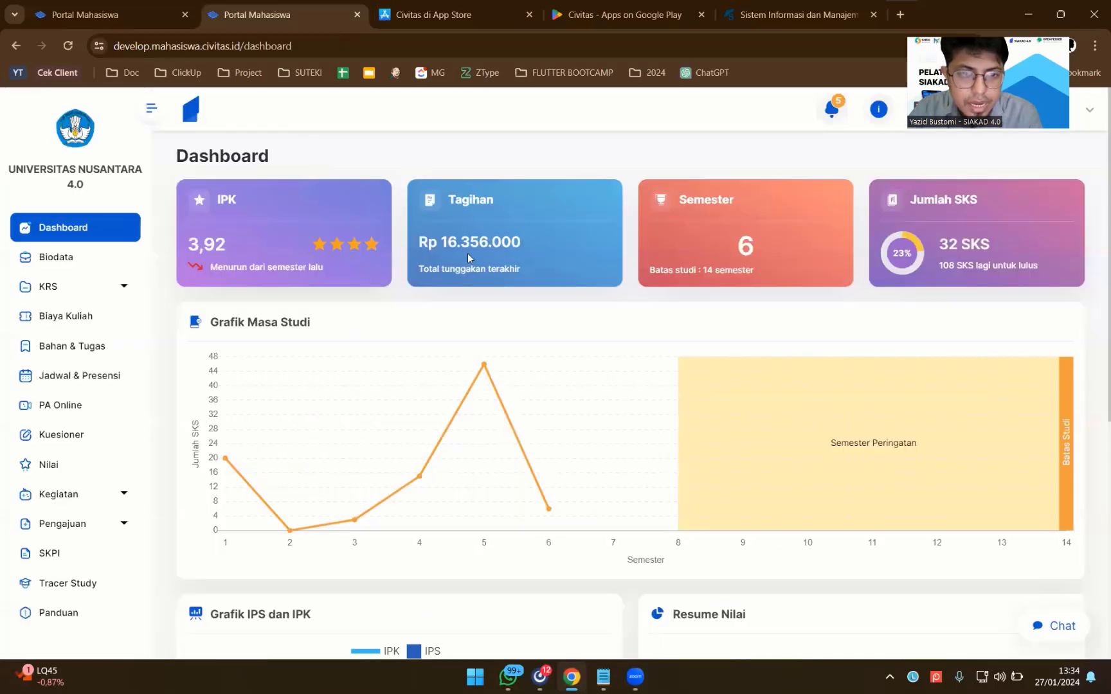
drag(424, 270, 524, 273)
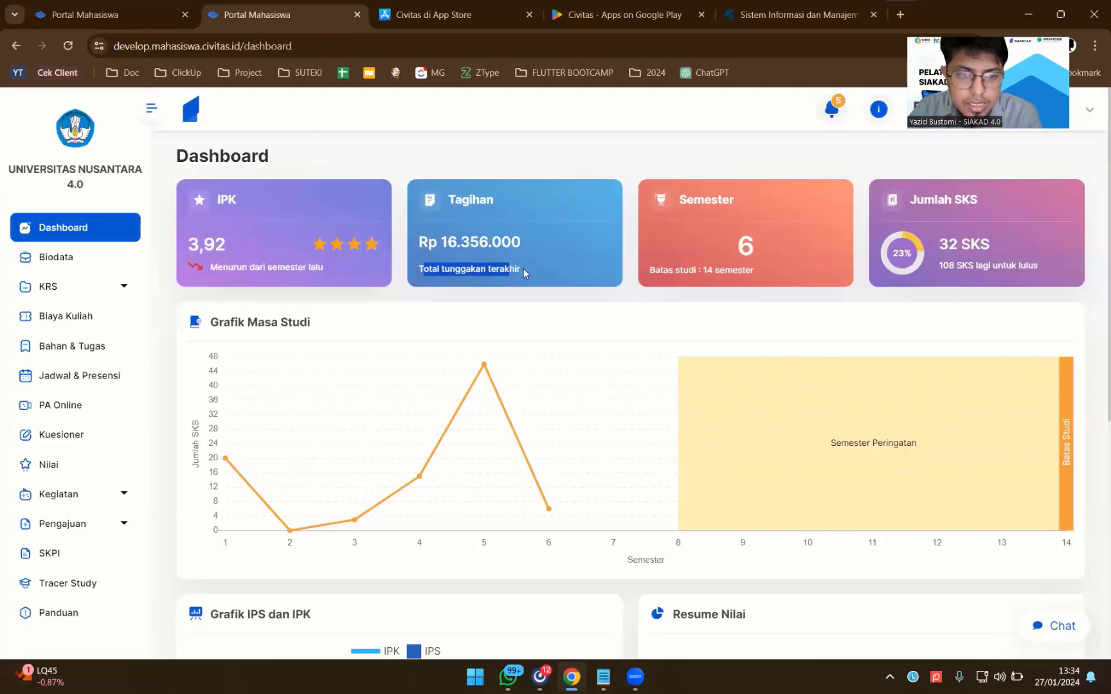
click(538, 268)
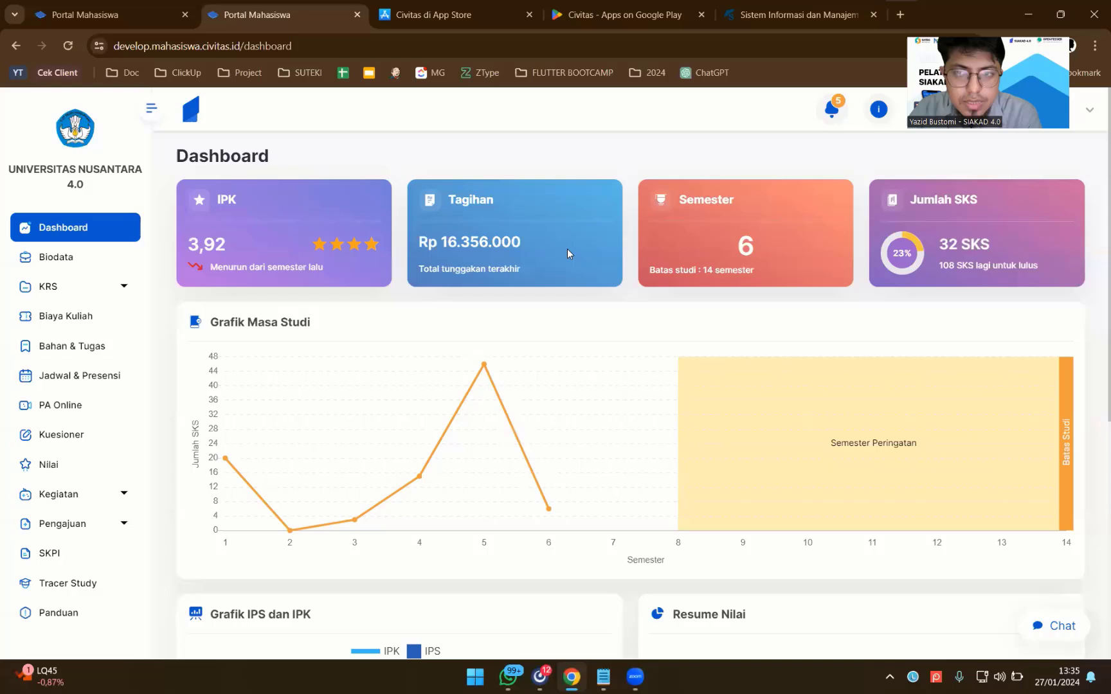
click(895, 88)
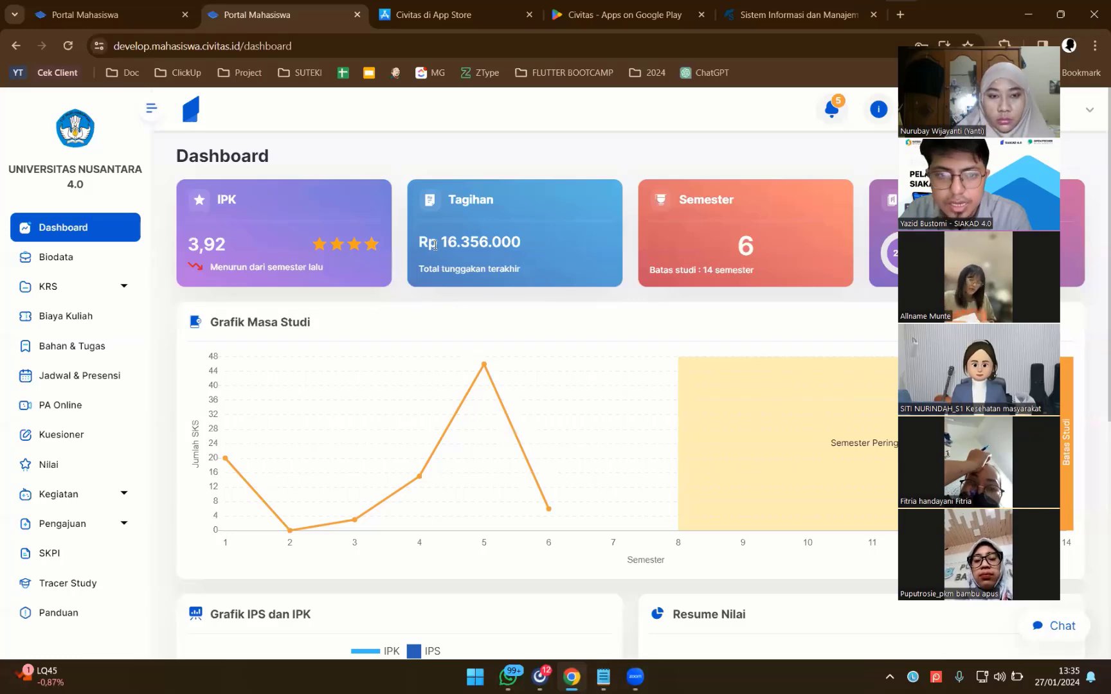
drag(446, 243, 516, 240)
drag(205, 242, 230, 249)
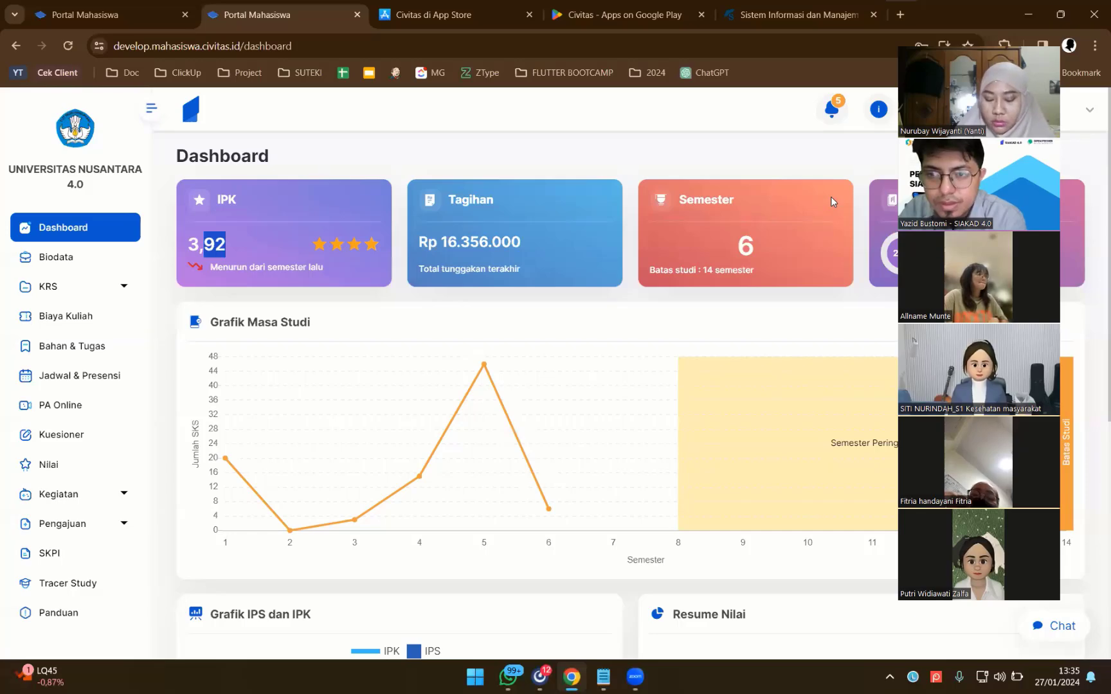
scroll(719, 287, down, 5)
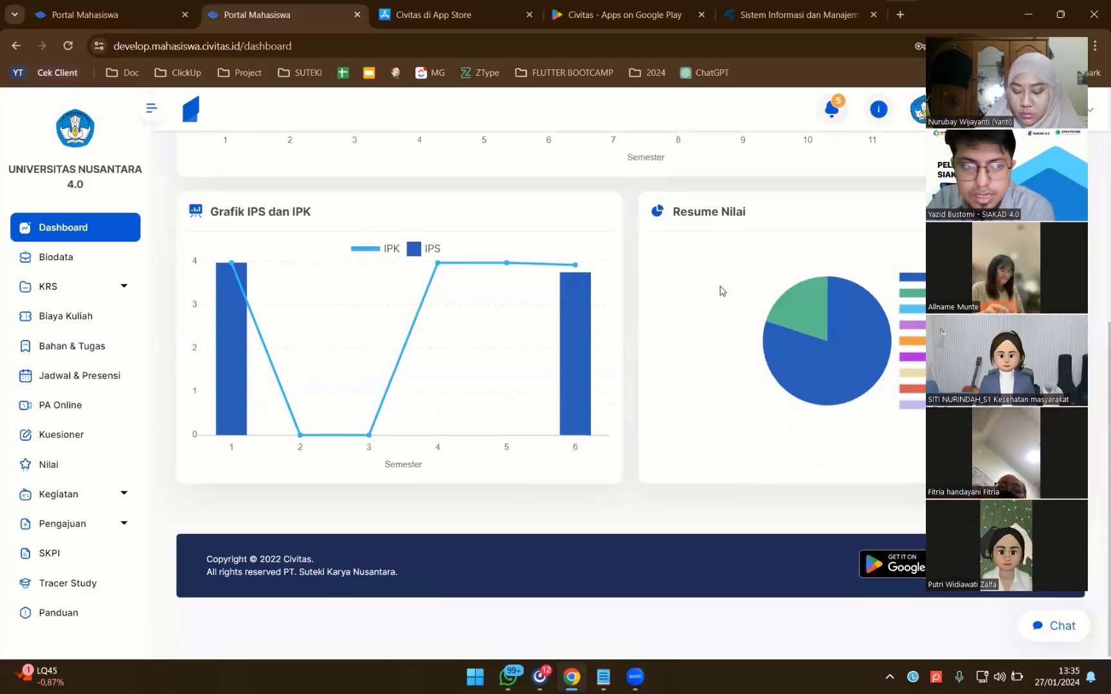
scroll(722, 265, up, 5)
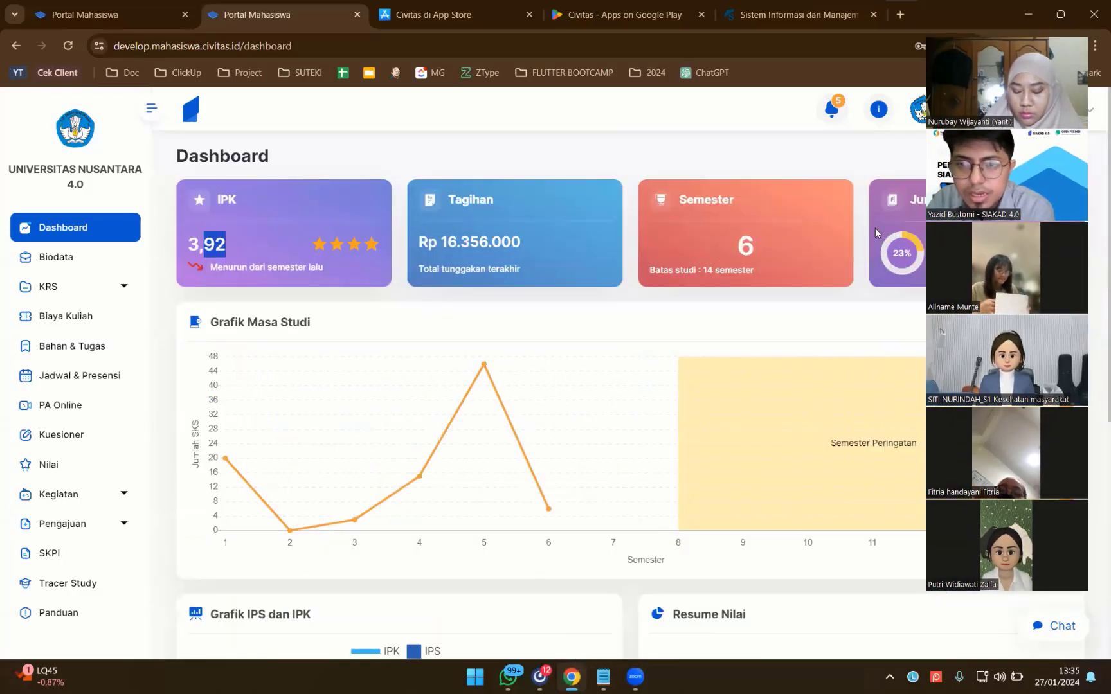
Step: Open the account's password change form, go through its old, new and confirmation password fields, and cancel it
drag(994, 189, 558, 236)
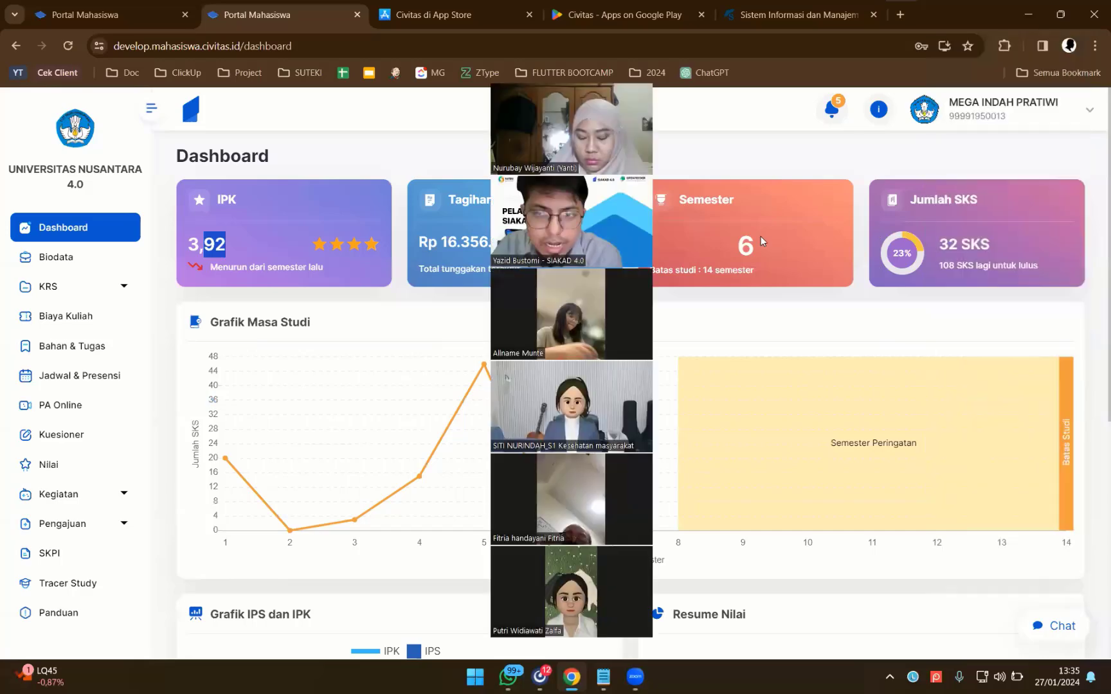
click(1002, 115)
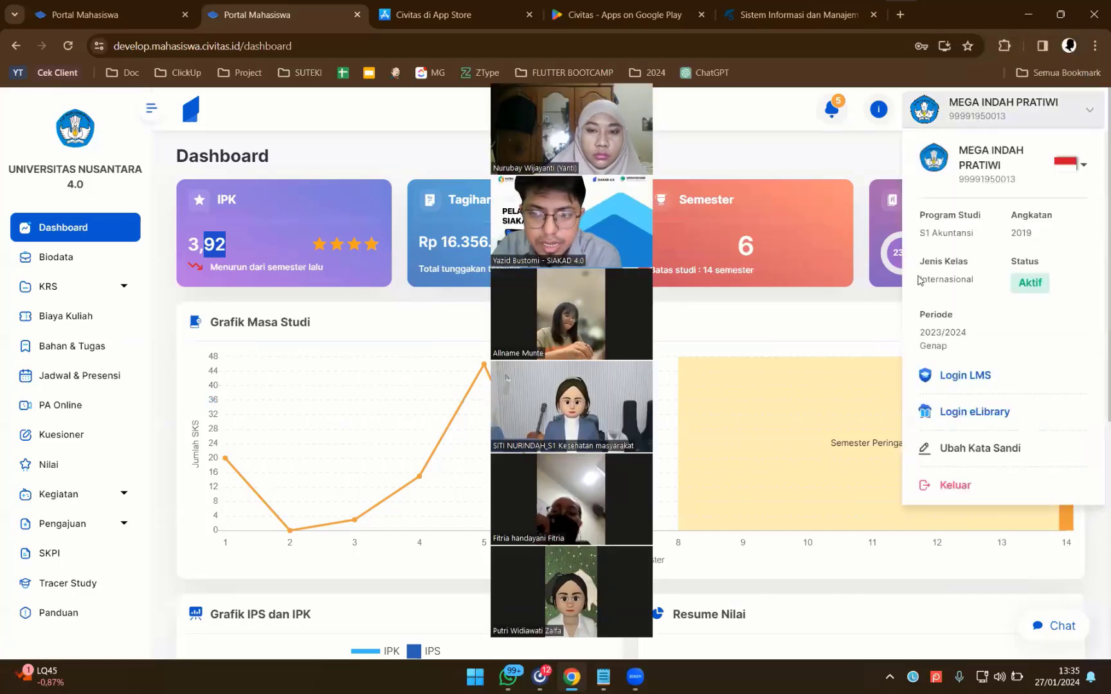
click(951, 457)
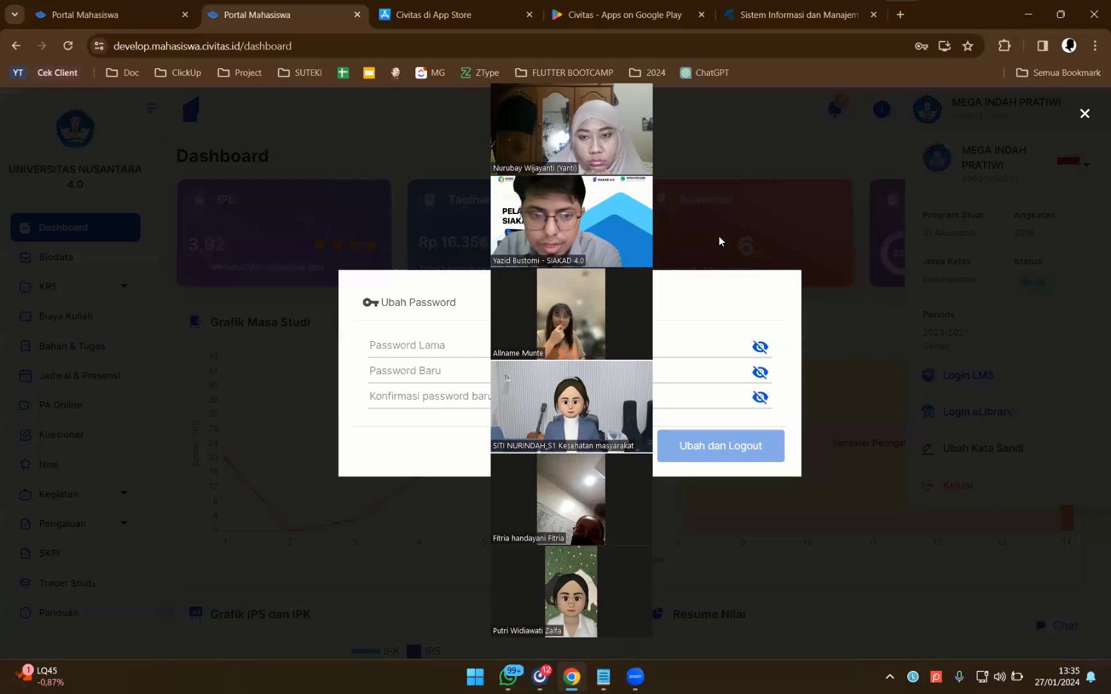
click(450, 352)
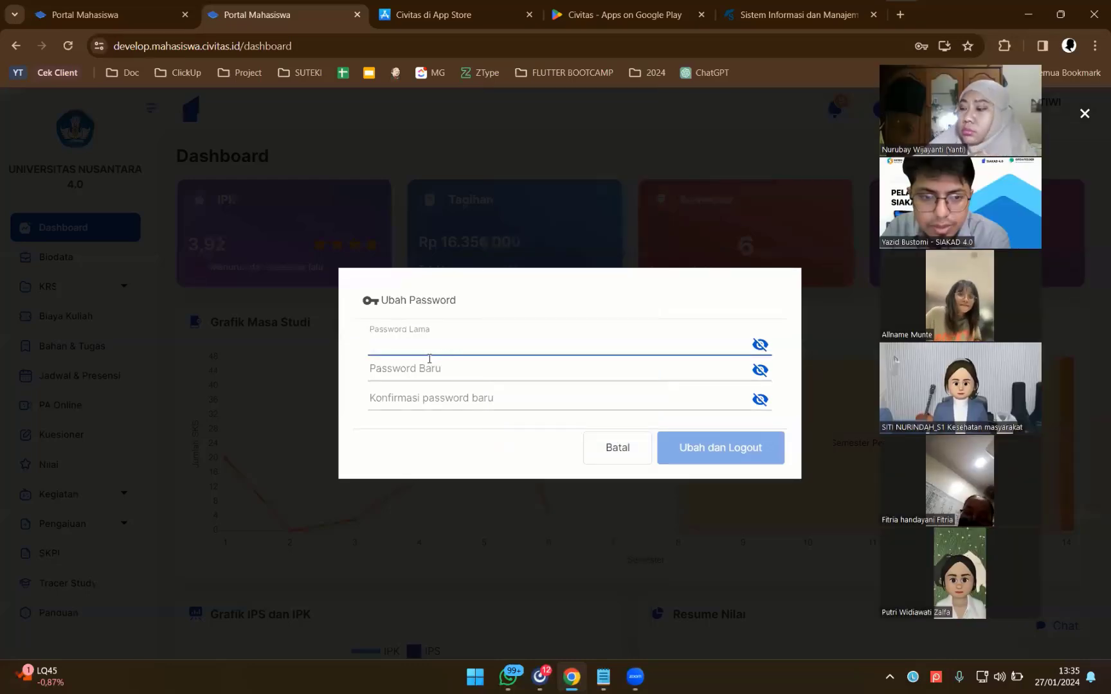
click(428, 372)
click(429, 407)
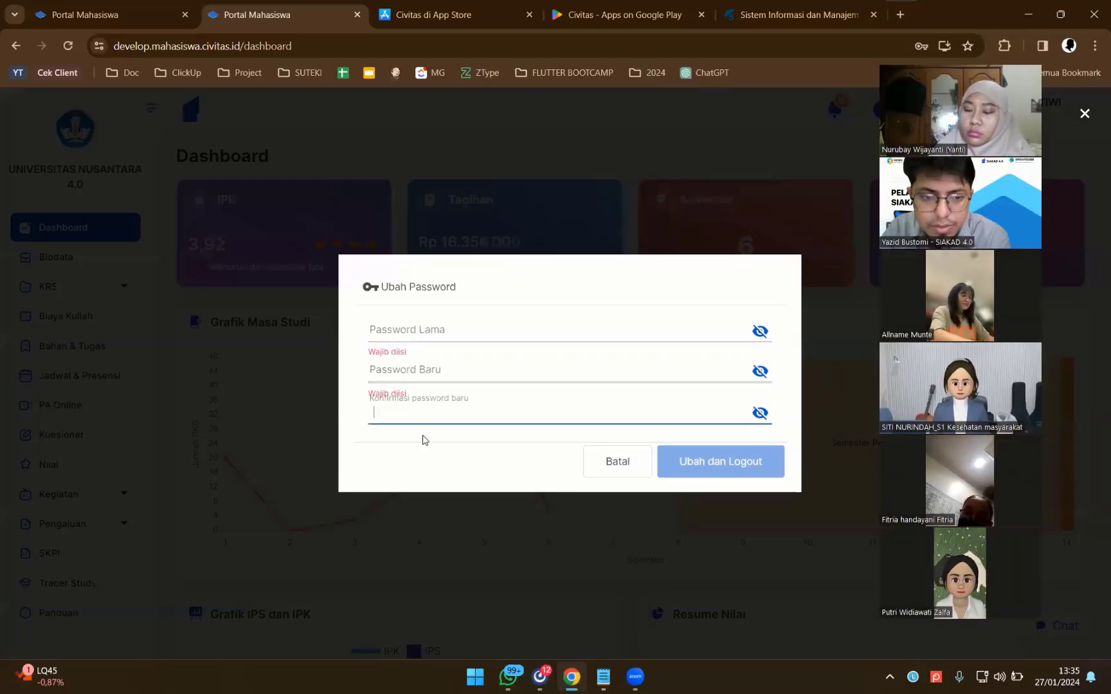
click(399, 449)
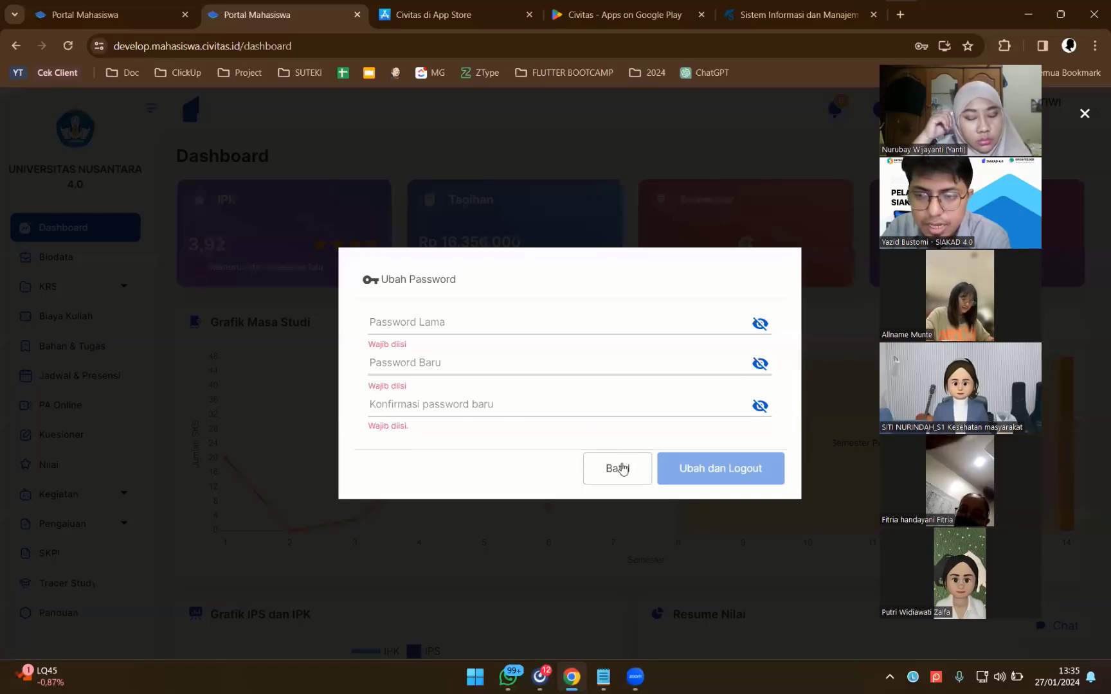
click(625, 466)
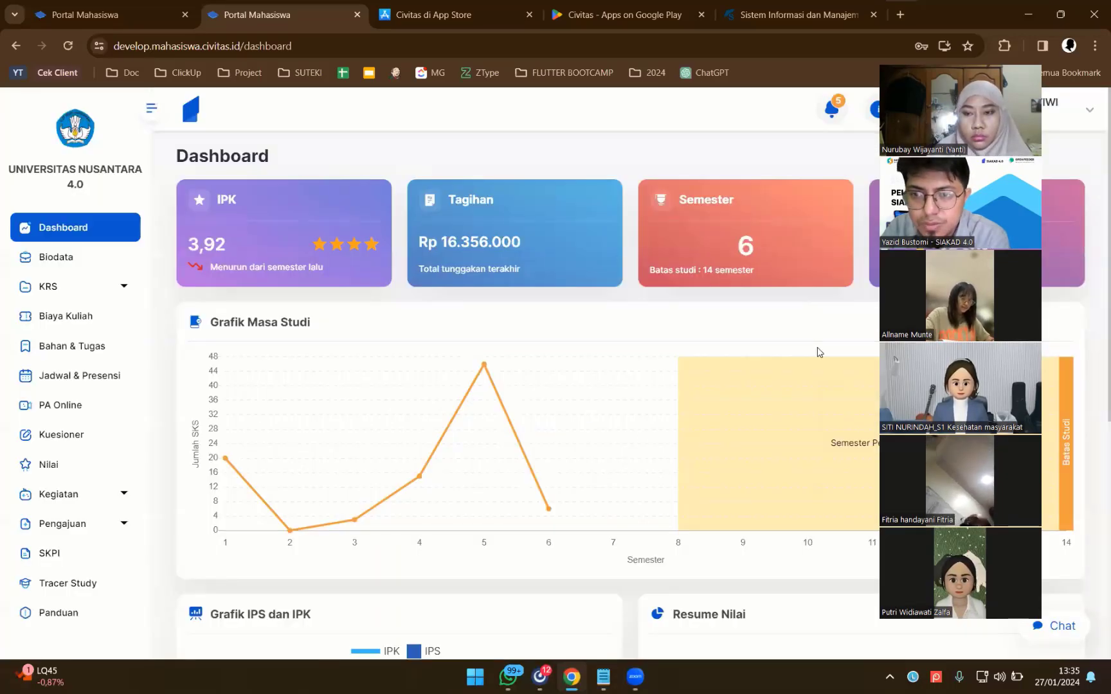
Step: Show the list of Panduan guides from the page header, look through its entries, and close it
click(1046, 121)
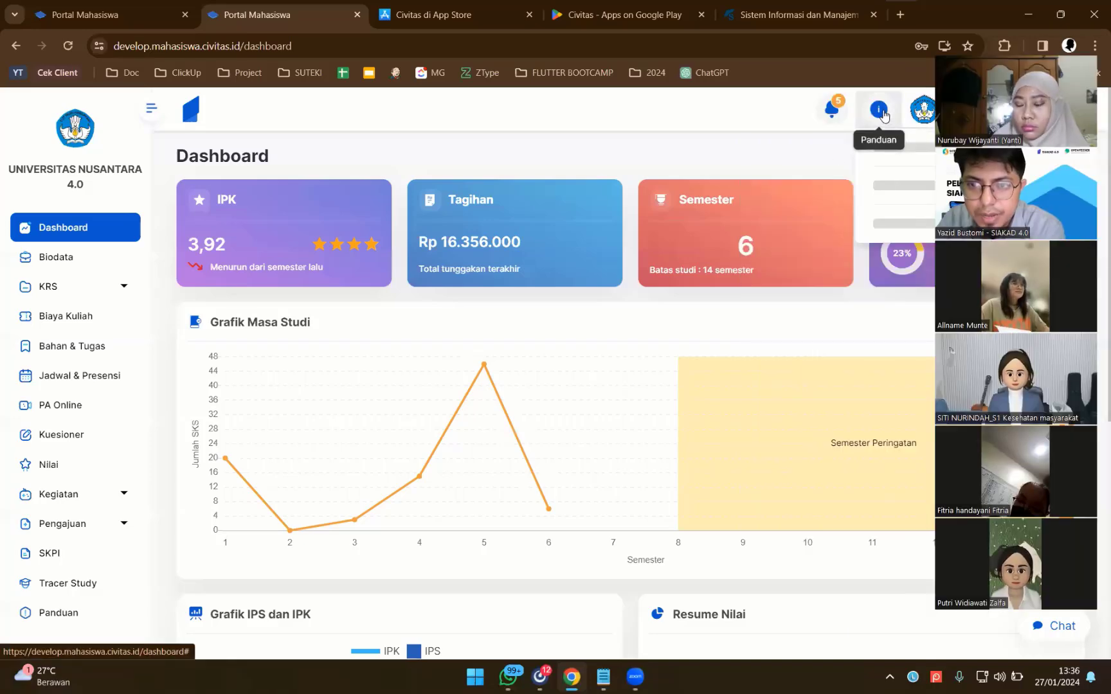
click(881, 112)
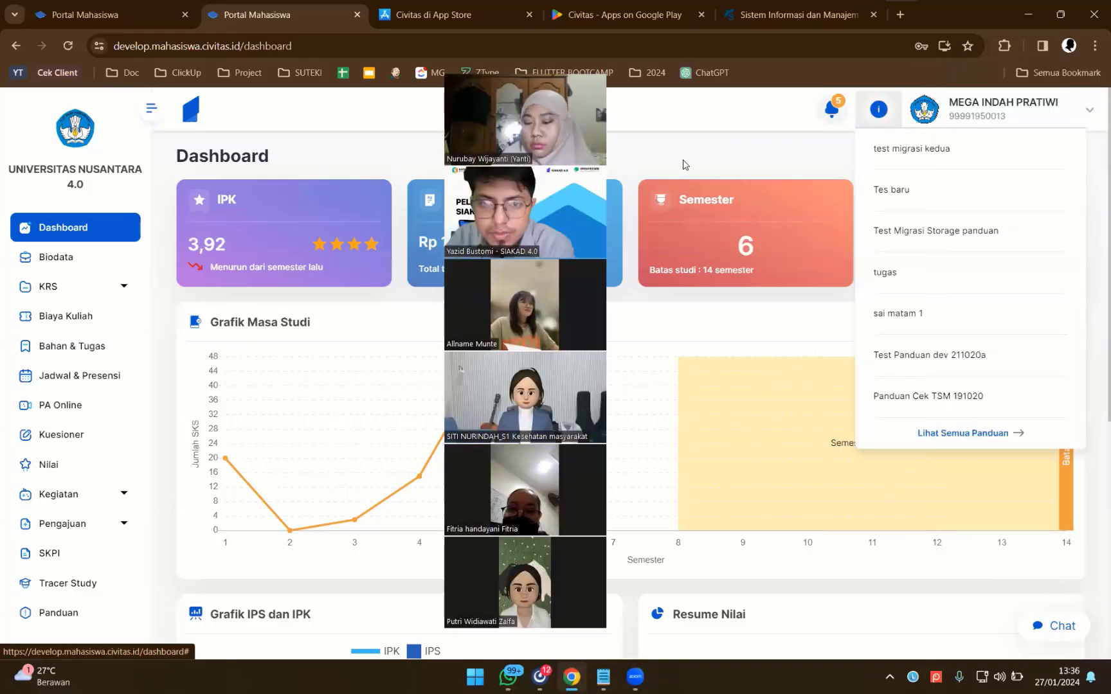
scroll(836, 334, down, 5)
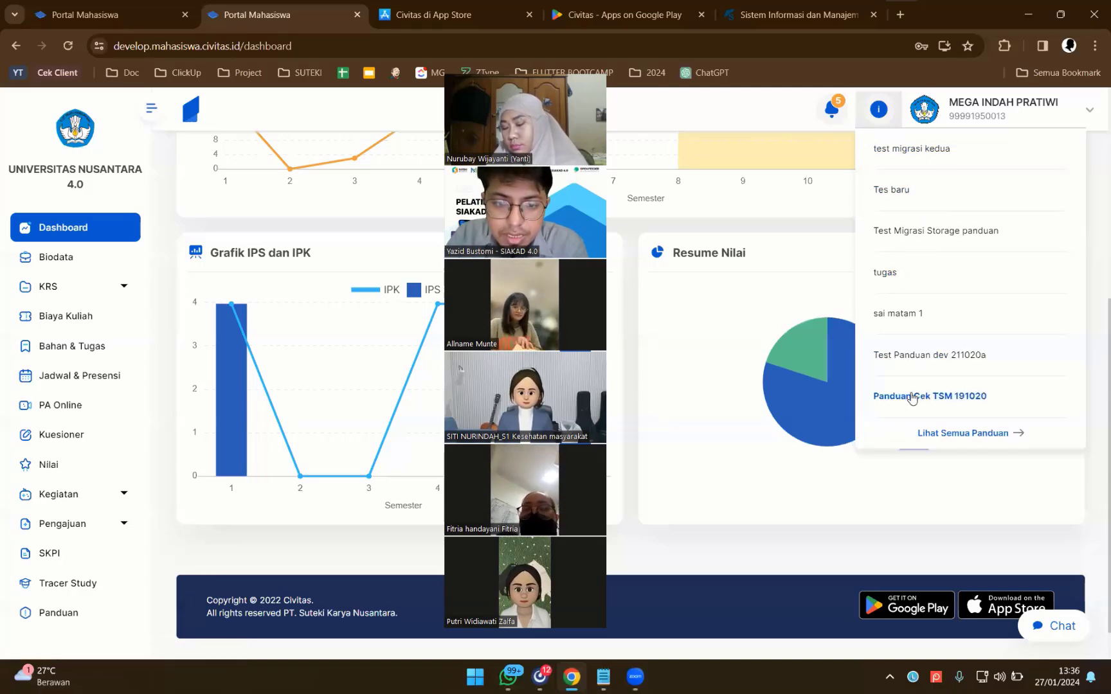
click(820, 206)
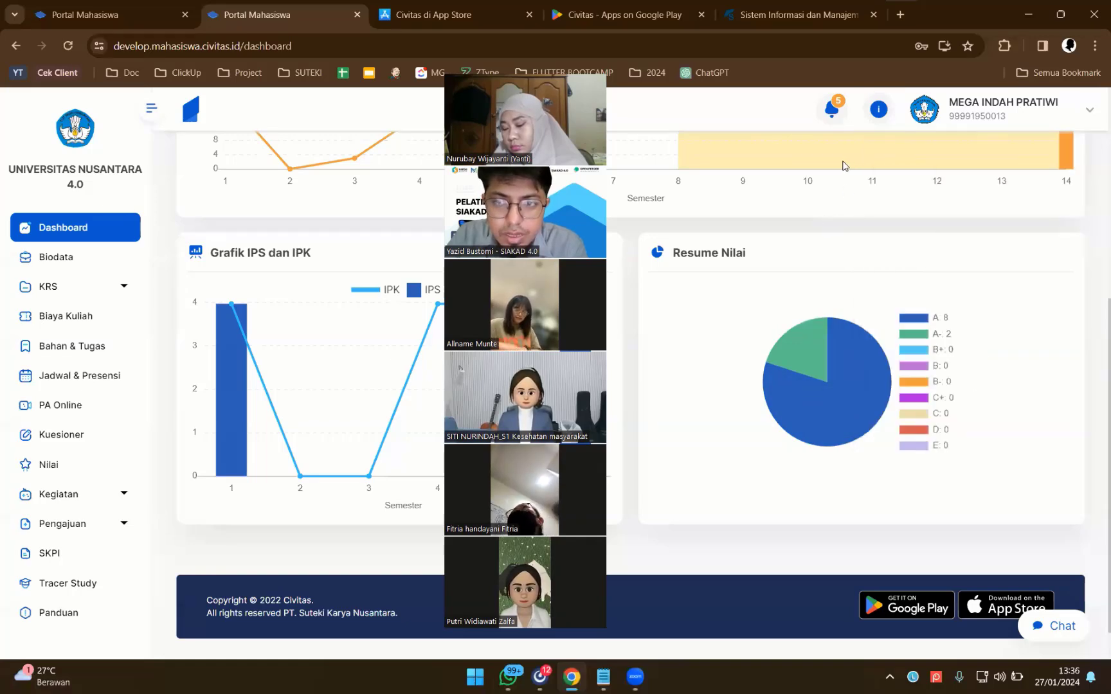
Step: Mark all notifications as read and open the full Berita list
click(830, 113)
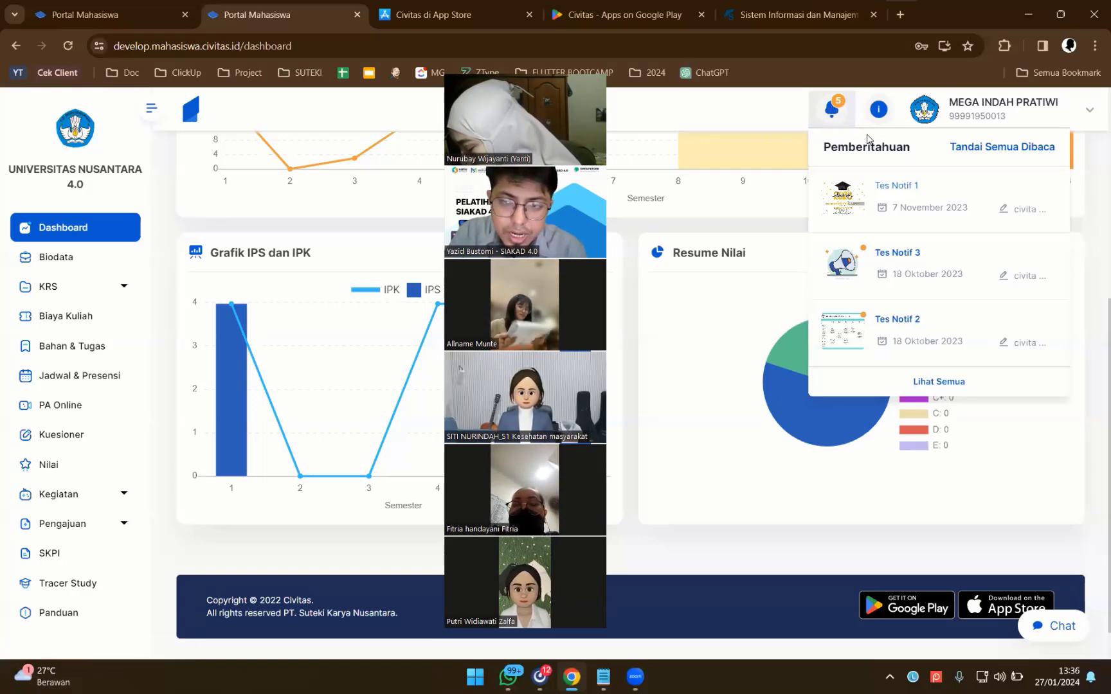
click(1003, 153)
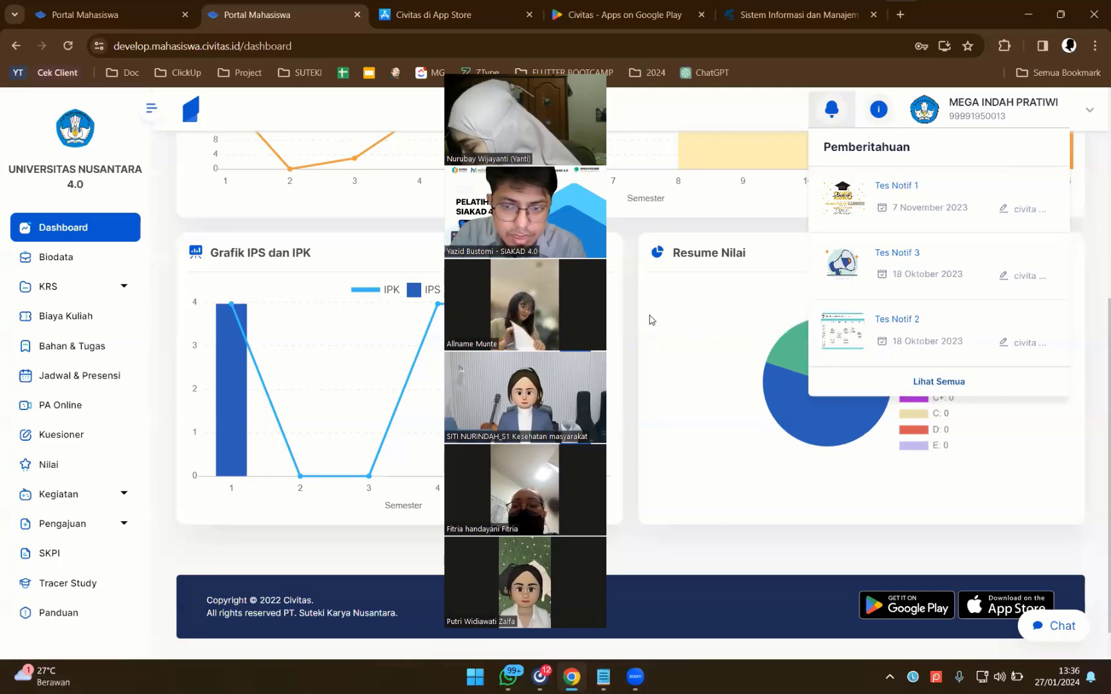
click(921, 383)
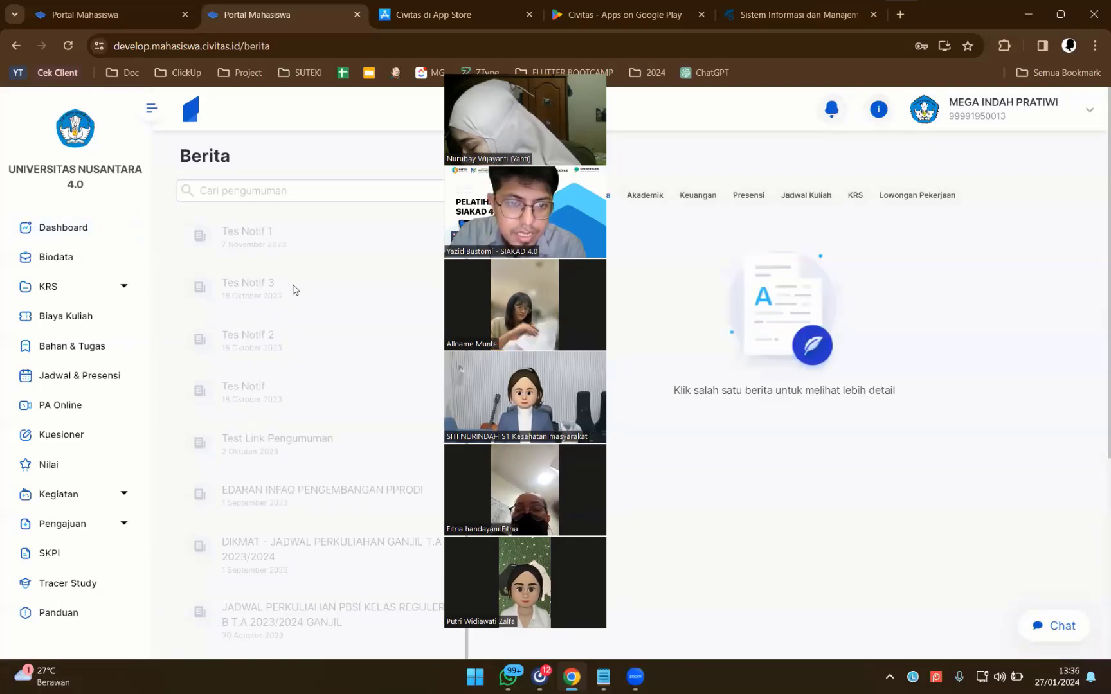
Step: Filter the Berita announcements by the Akademik, Keuangan and Presensi categories
drag(527, 257, 157, 248)
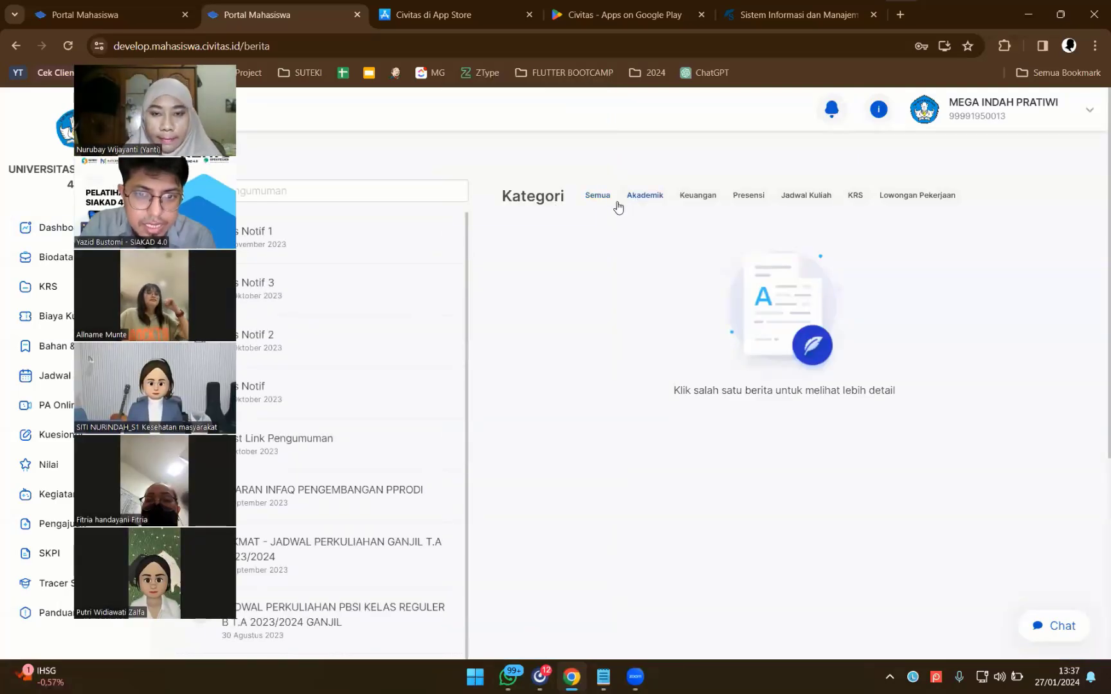
click(645, 197)
click(699, 196)
click(747, 196)
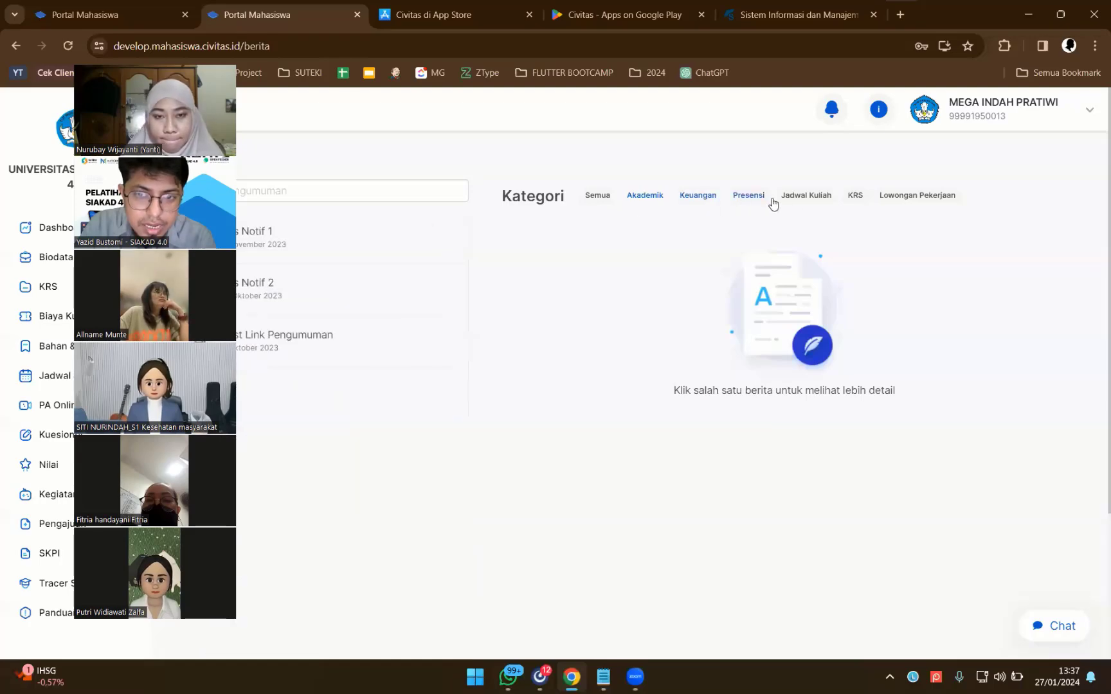
Step: Filter Berita by Jadwal Kuliah, and examine the full Tes Notif 1 announcement down to its description and file download option
click(804, 196)
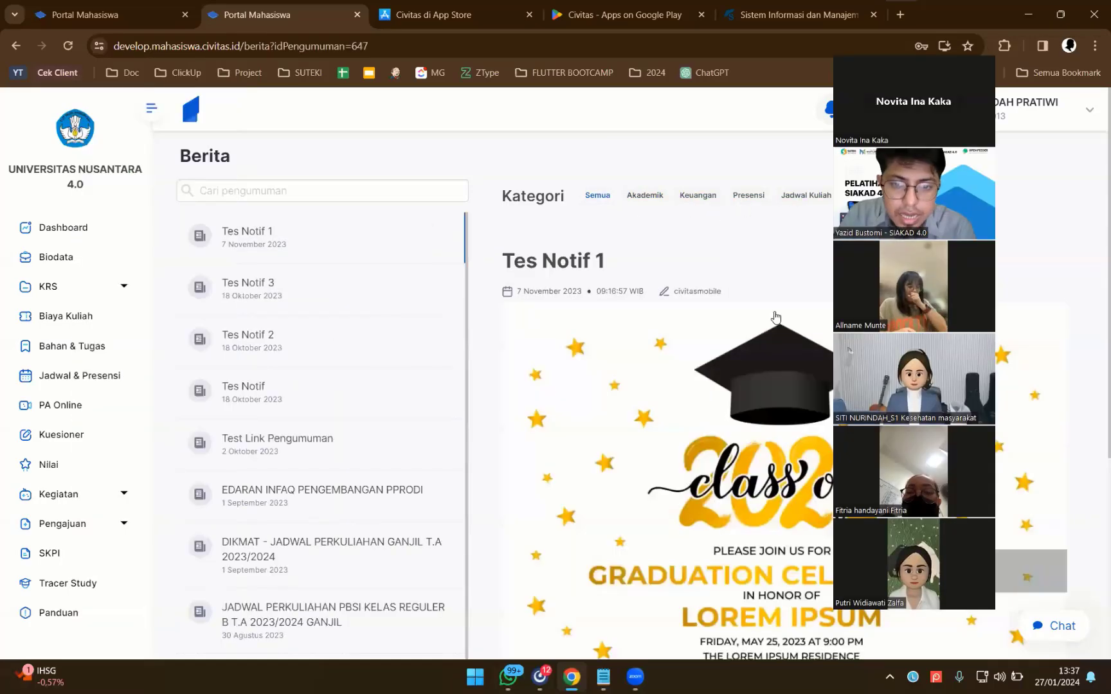
scroll(615, 327, down, 5)
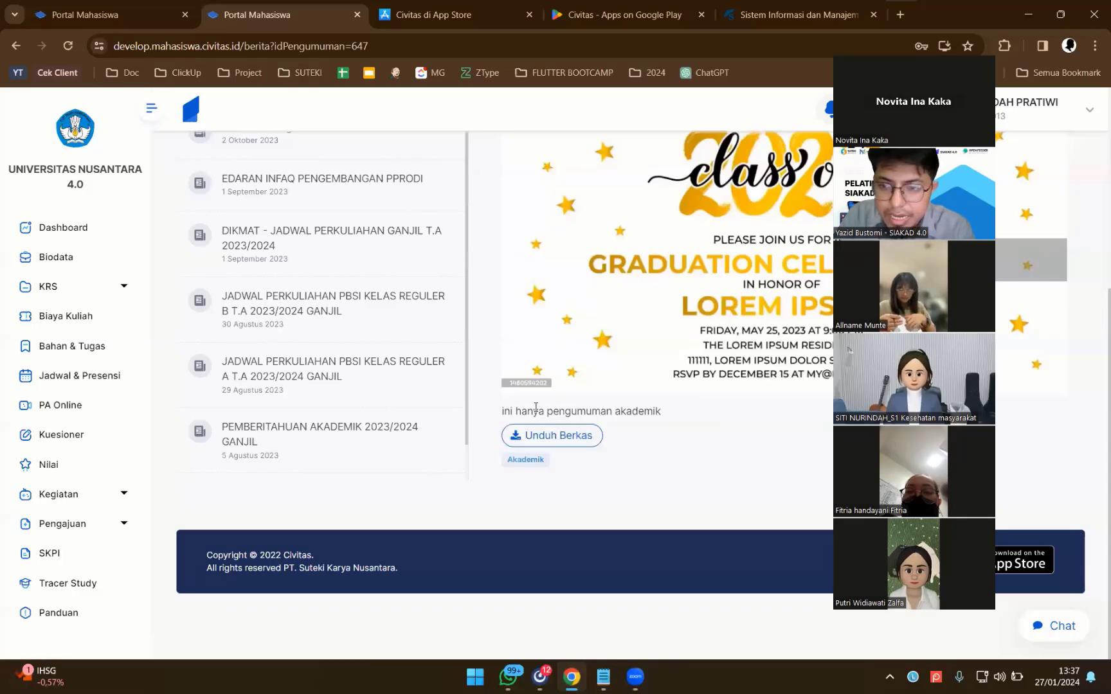
drag(533, 412, 640, 423)
click(646, 415)
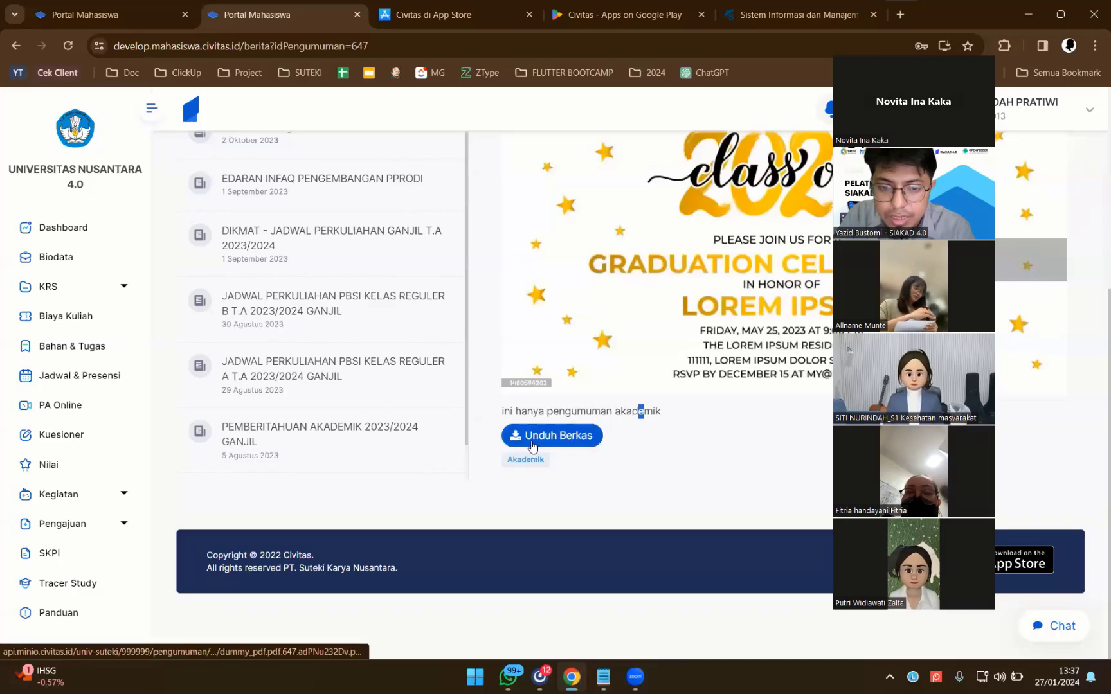
double_click(625, 417)
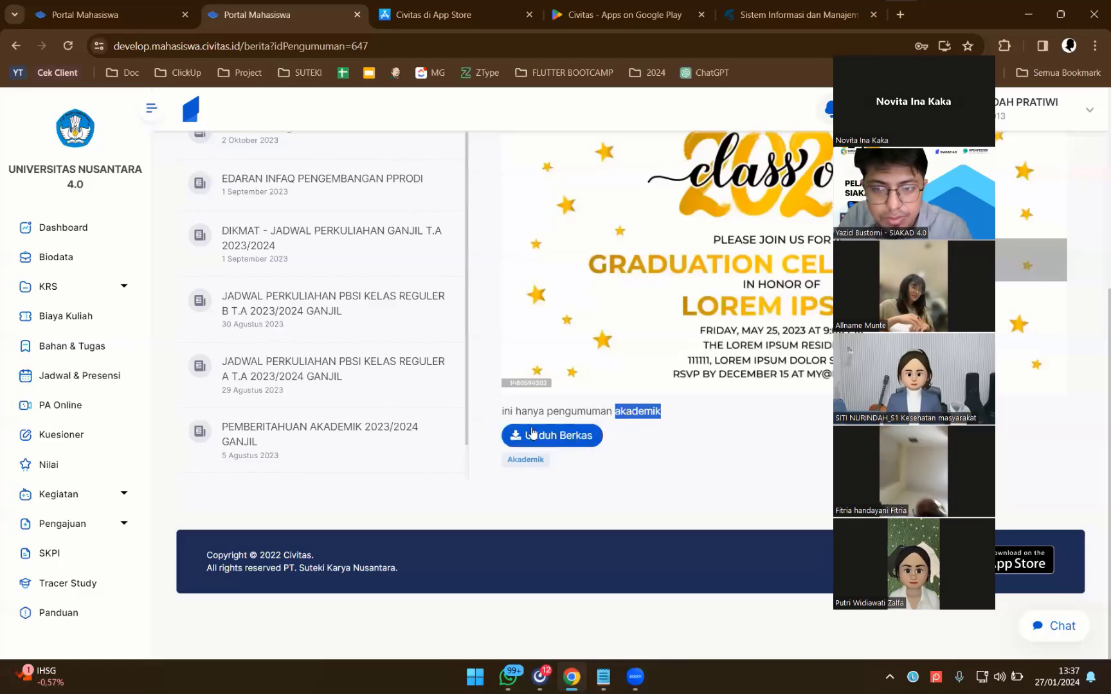
click(570, 447)
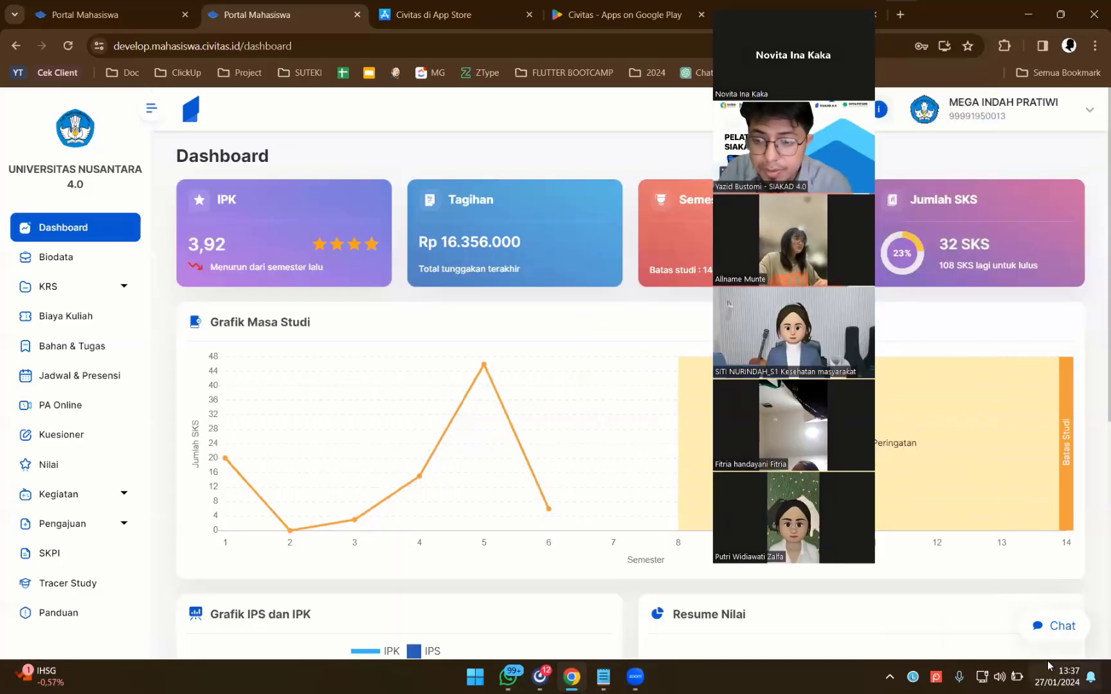
Step: Open the portal's chat window and look through its Personal and Grup conversation lists
click(1055, 625)
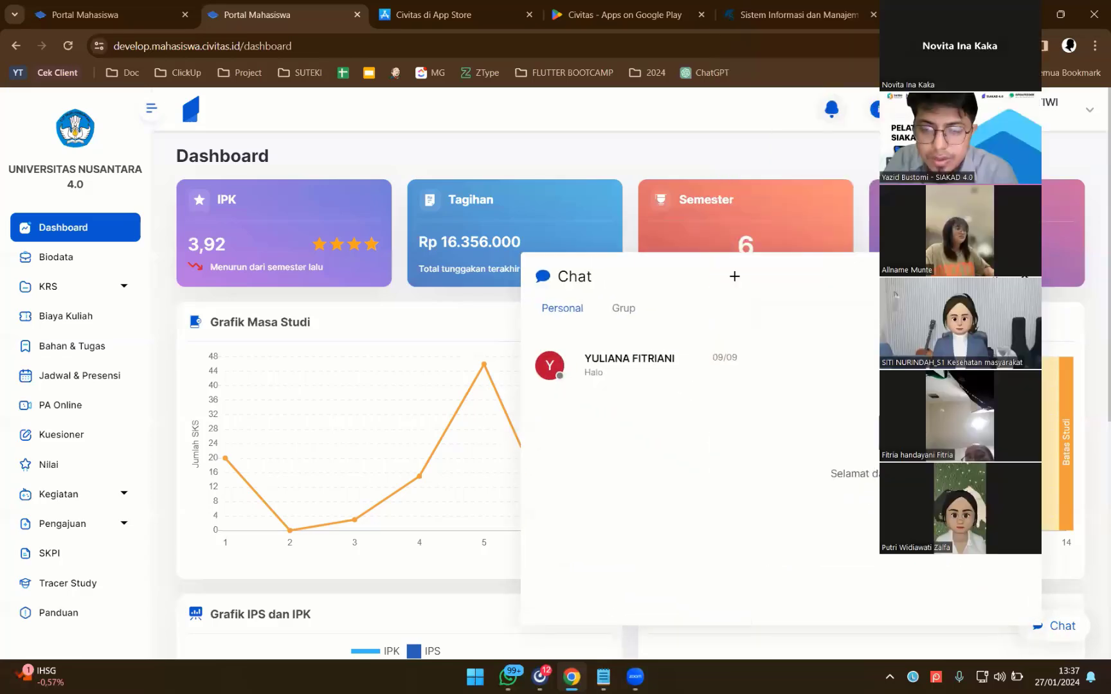
click(636, 314)
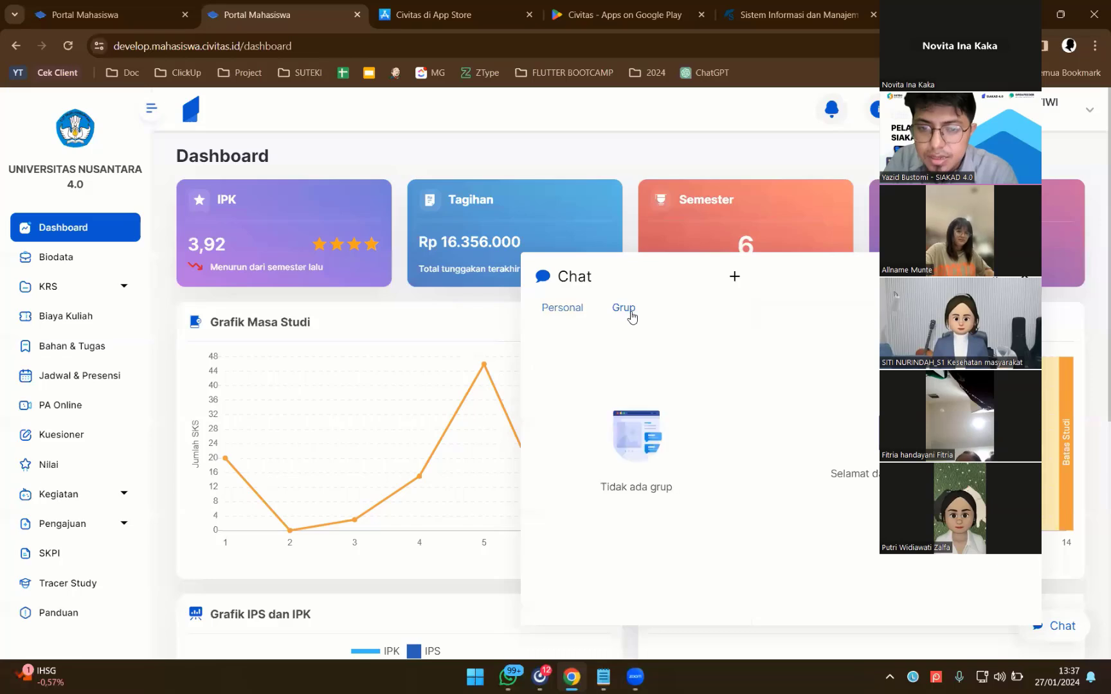
click(581, 310)
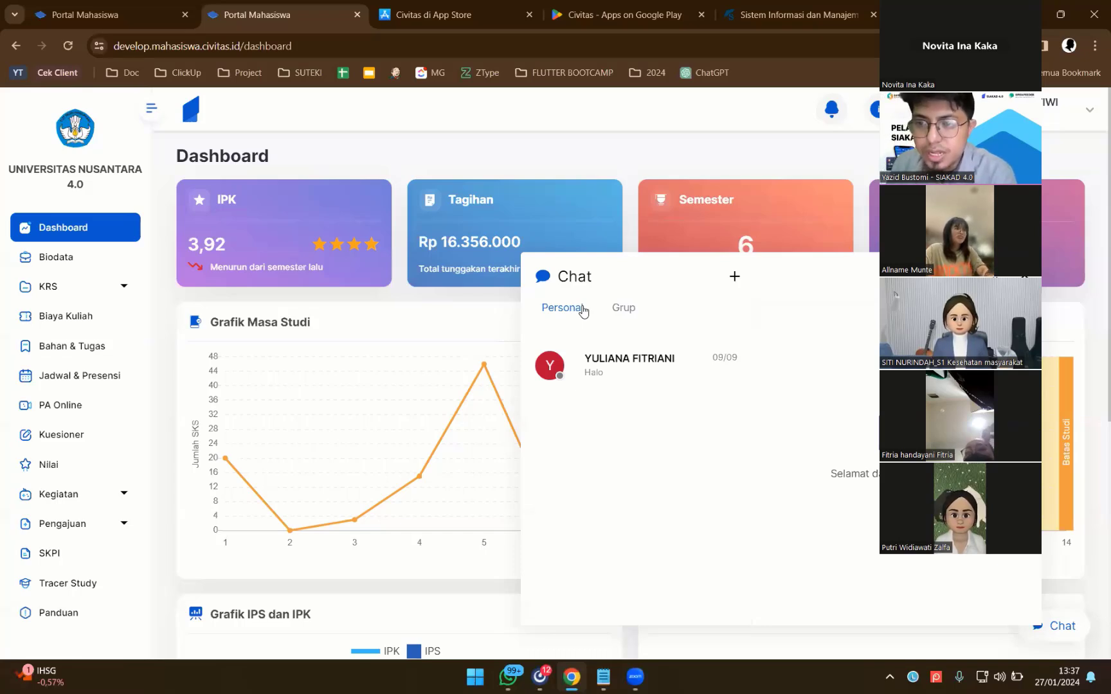
click(624, 315)
click(566, 315)
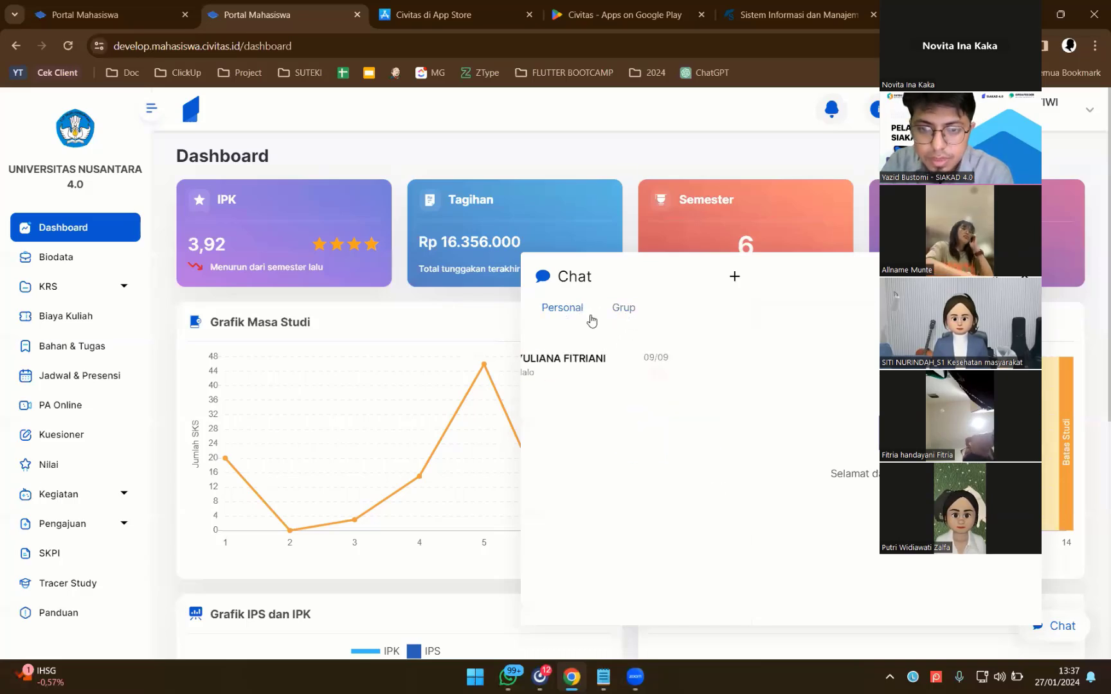
Step: Start a new personal conversation by searching for the contact's name and choosing the first match
click(735, 278)
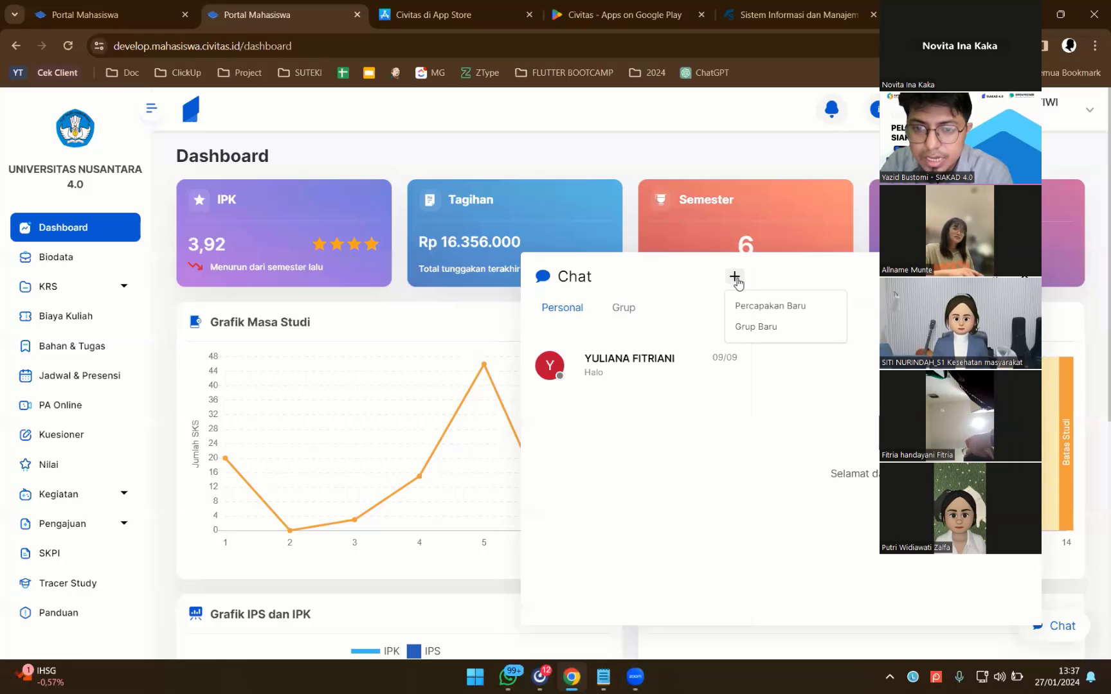
click(761, 305)
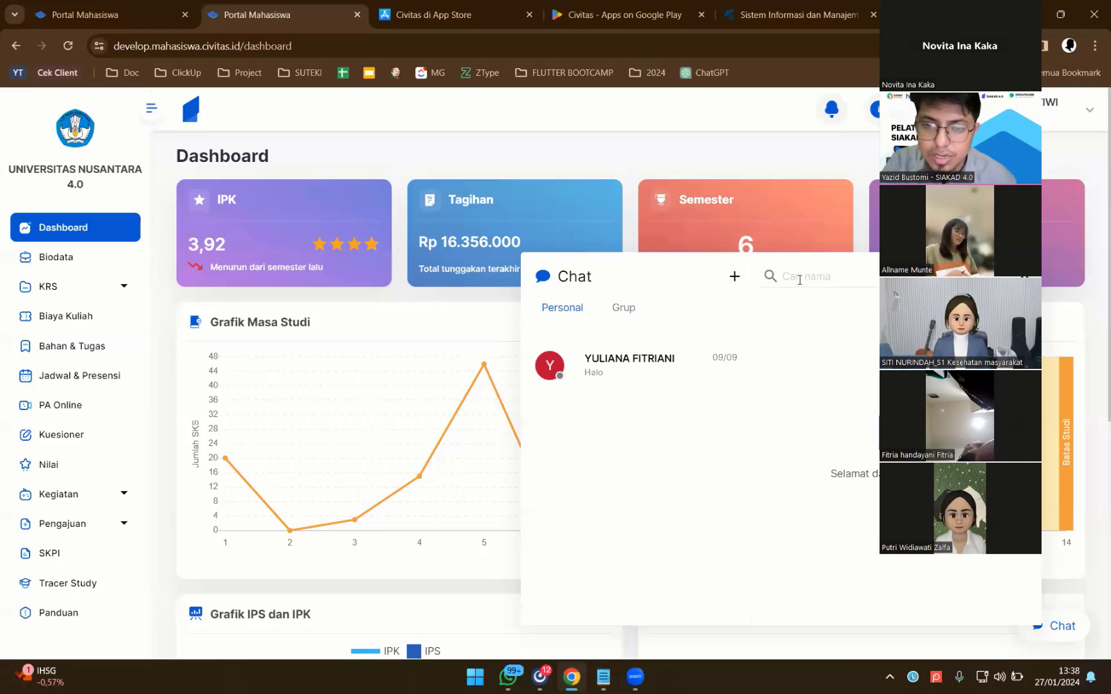
text(yazid)
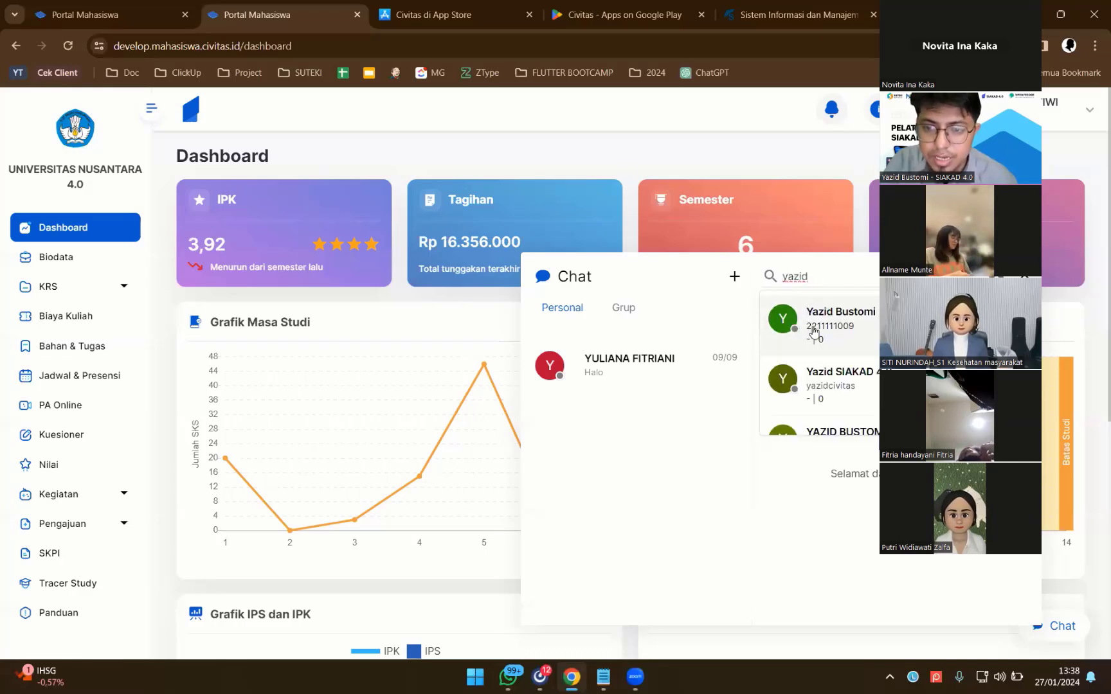
click(820, 331)
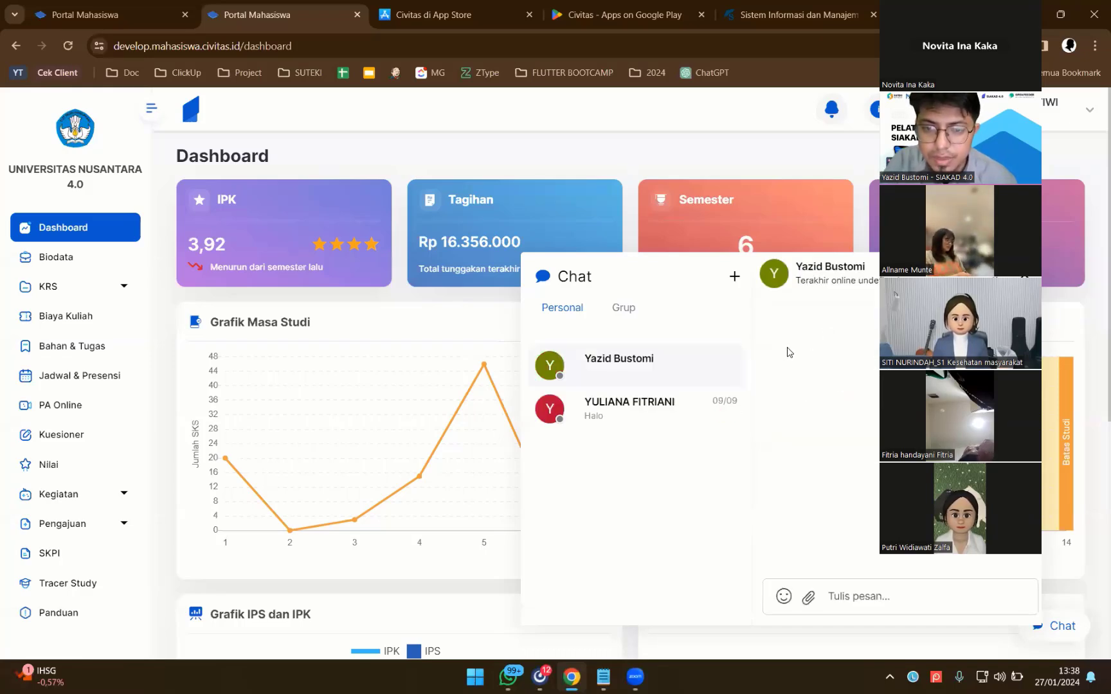
Step: Write the message "halo" in the new conversation and send it
click(827, 587)
text(halo)
key(shift+Return)
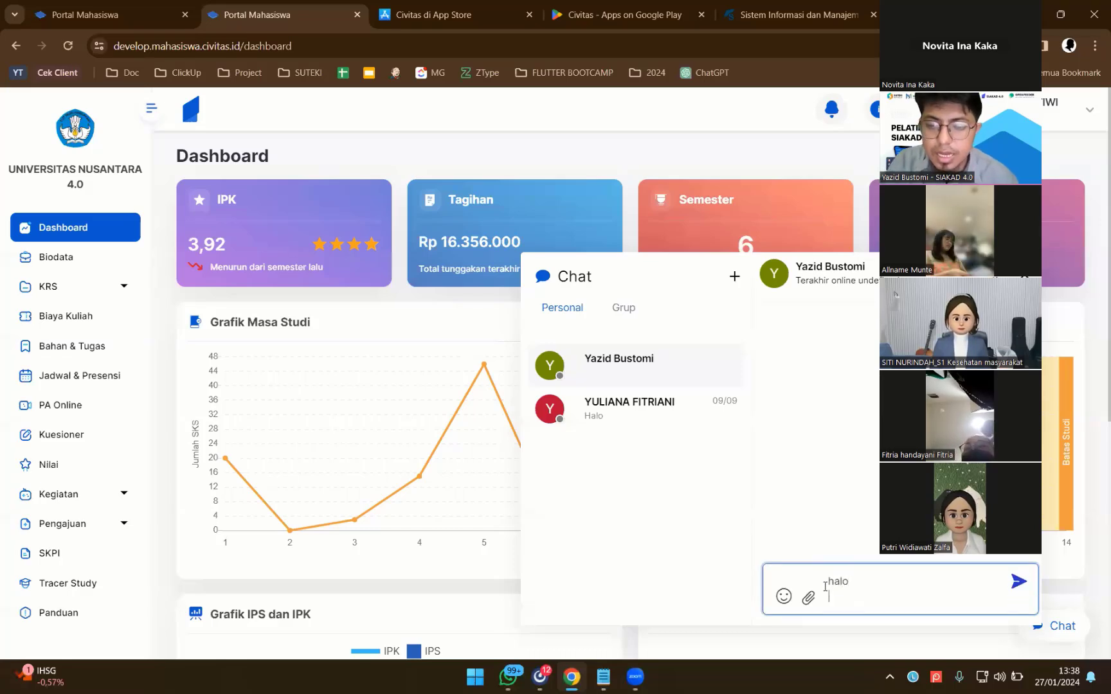
click(1018, 583)
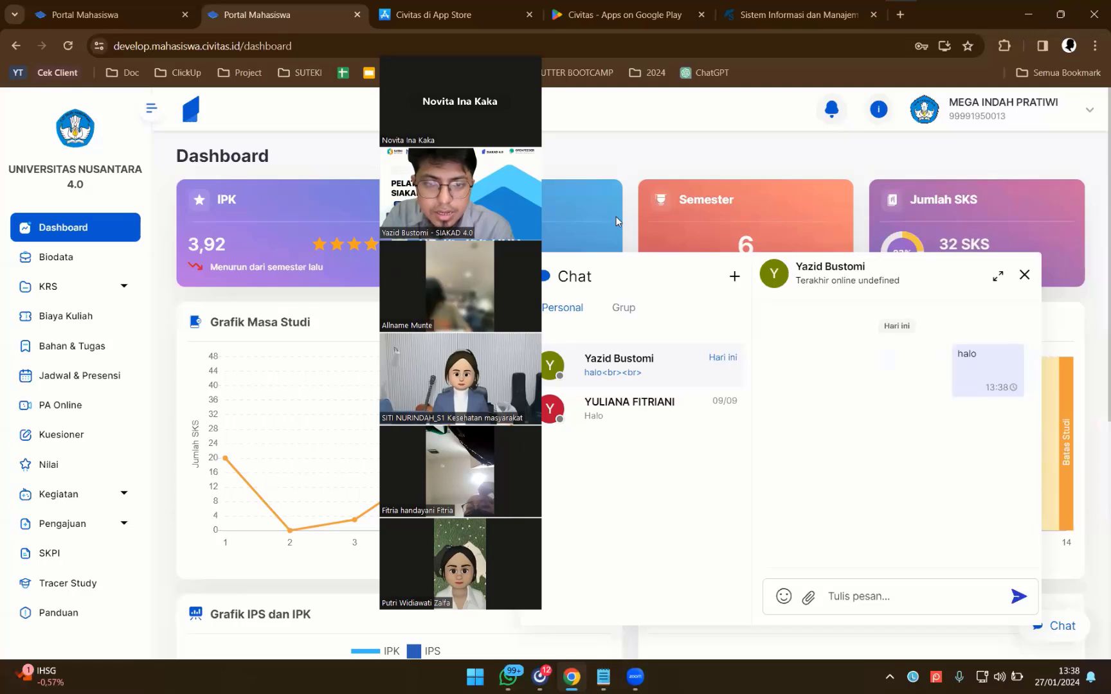
Step: Compare the Grup and Personal chat lists beside the open conversation, ending on Personal
click(623, 308)
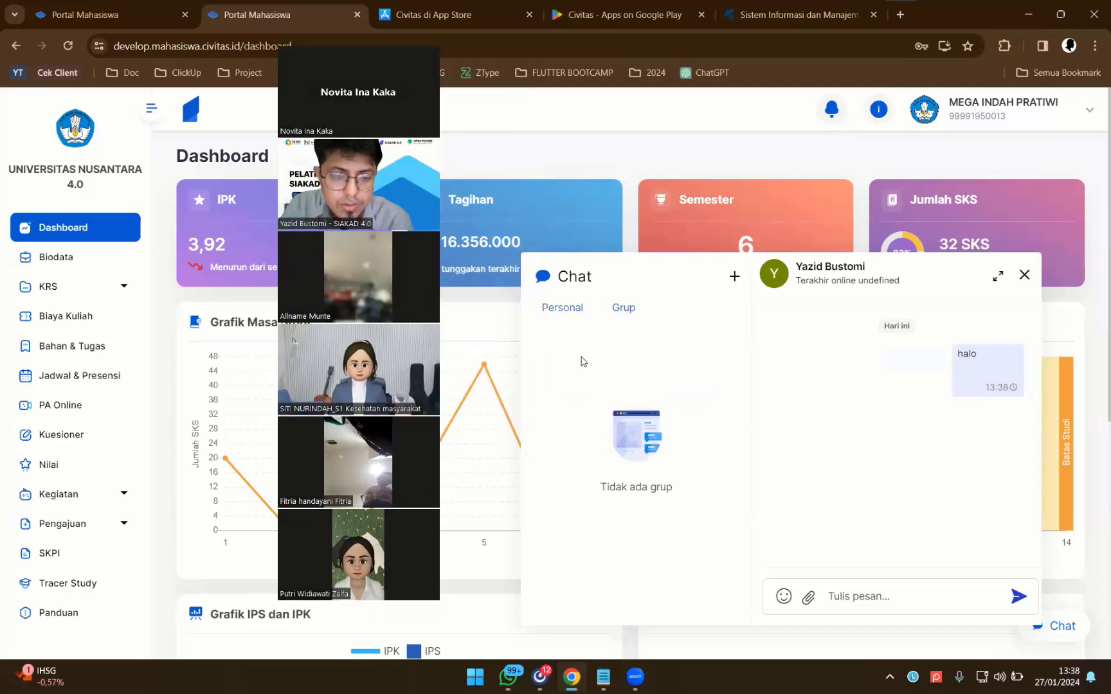
click(574, 311)
click(629, 311)
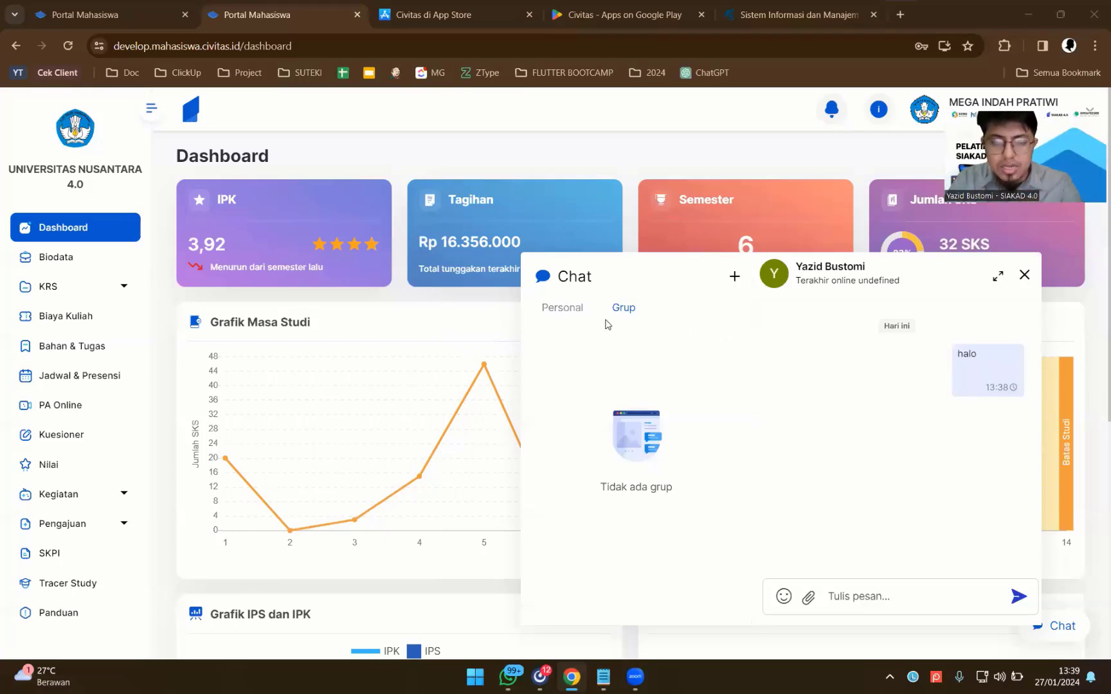
click(576, 309)
click(629, 312)
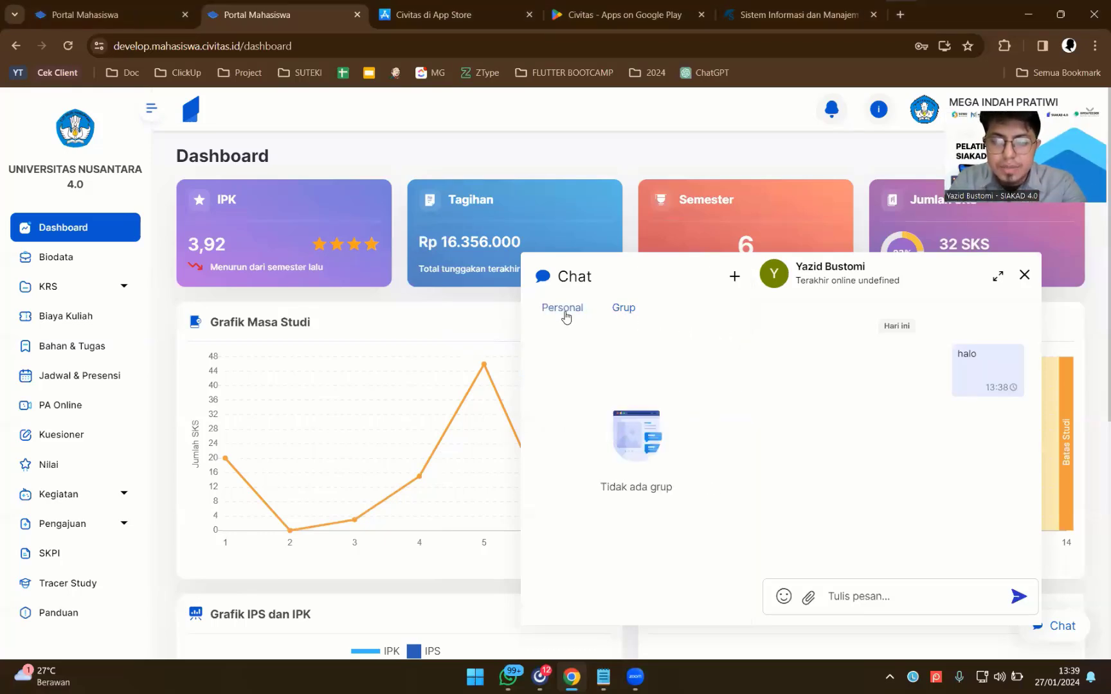
click(564, 313)
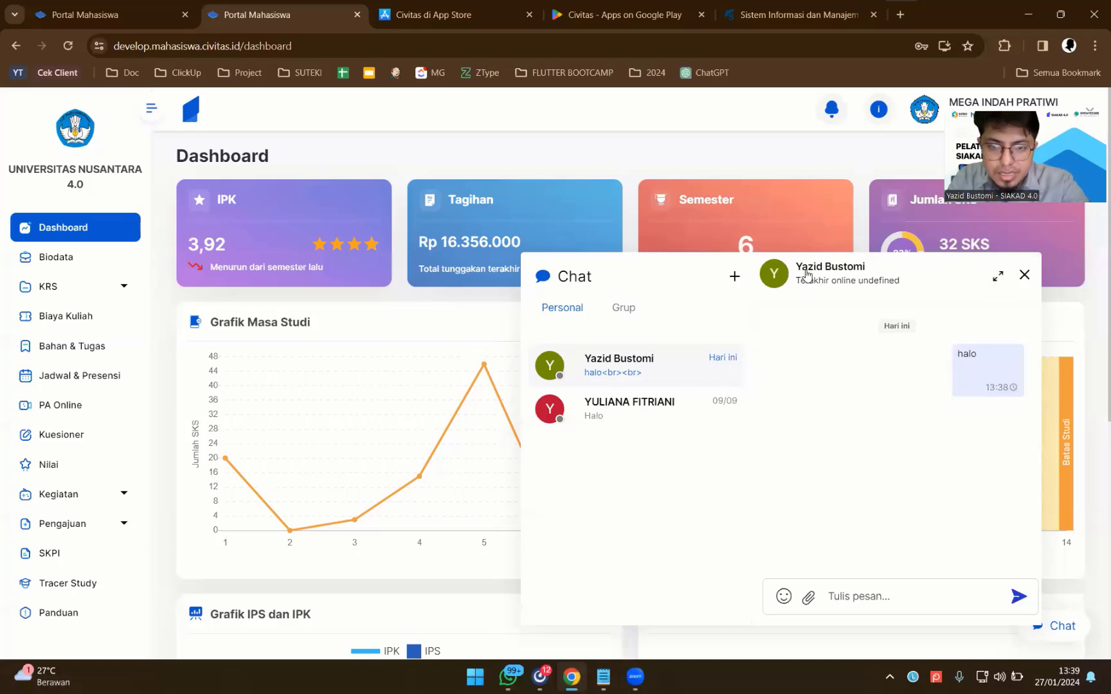
Step: View the contact's profile card, show the Grup list again, and close the chat window
drag(797, 270, 895, 278)
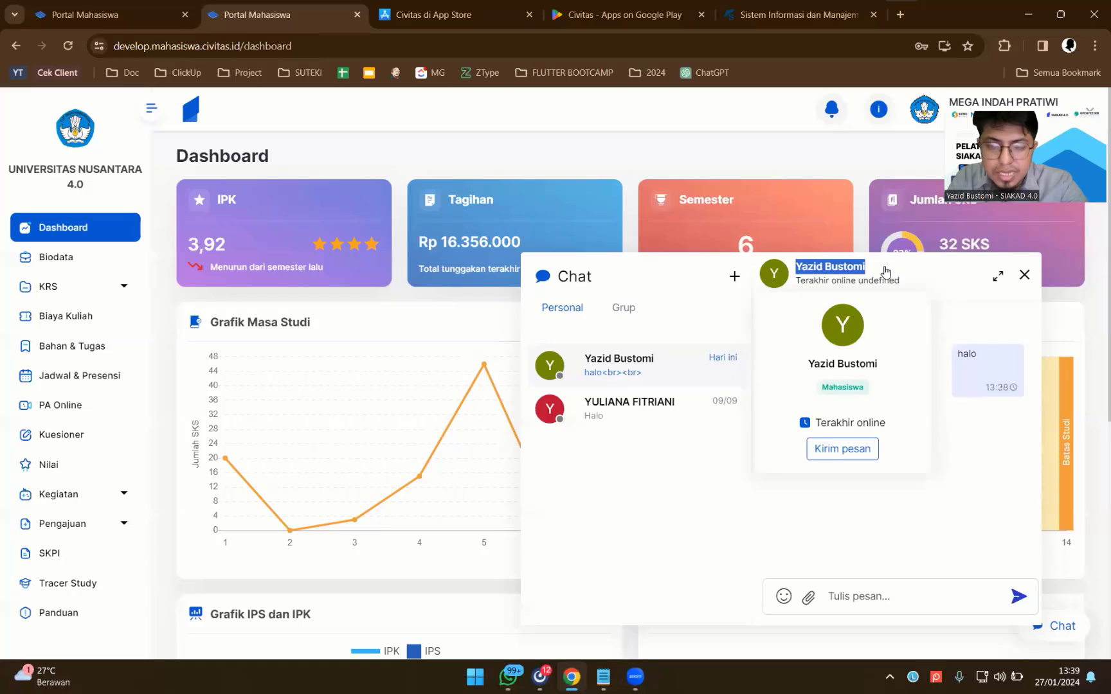
click(621, 312)
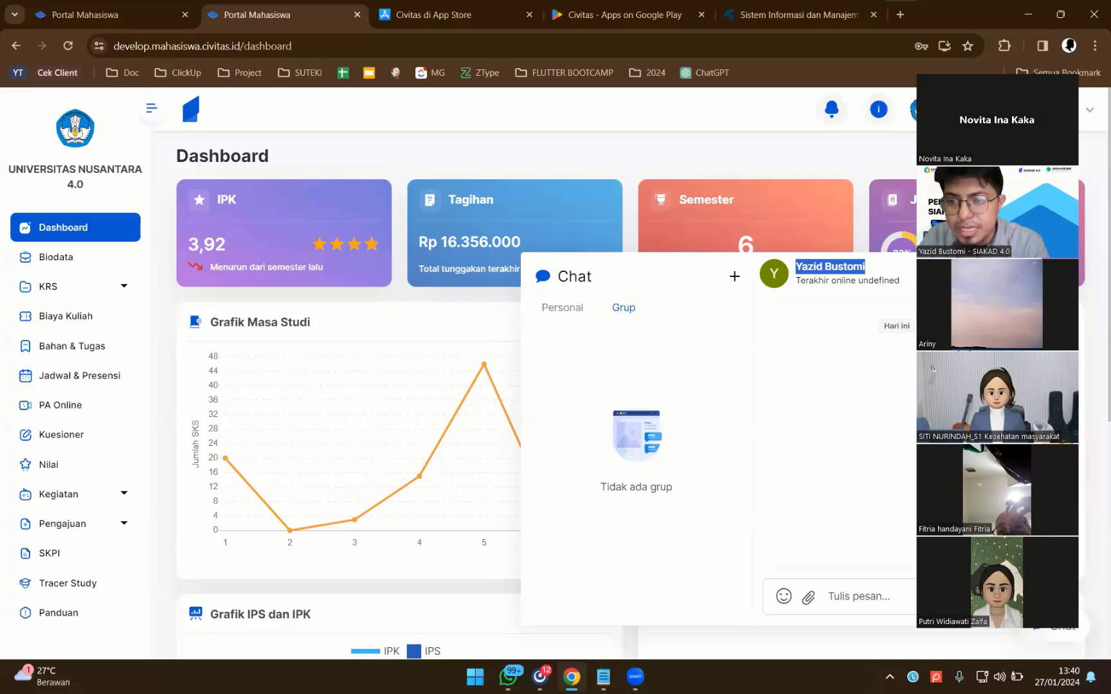
click(827, 359)
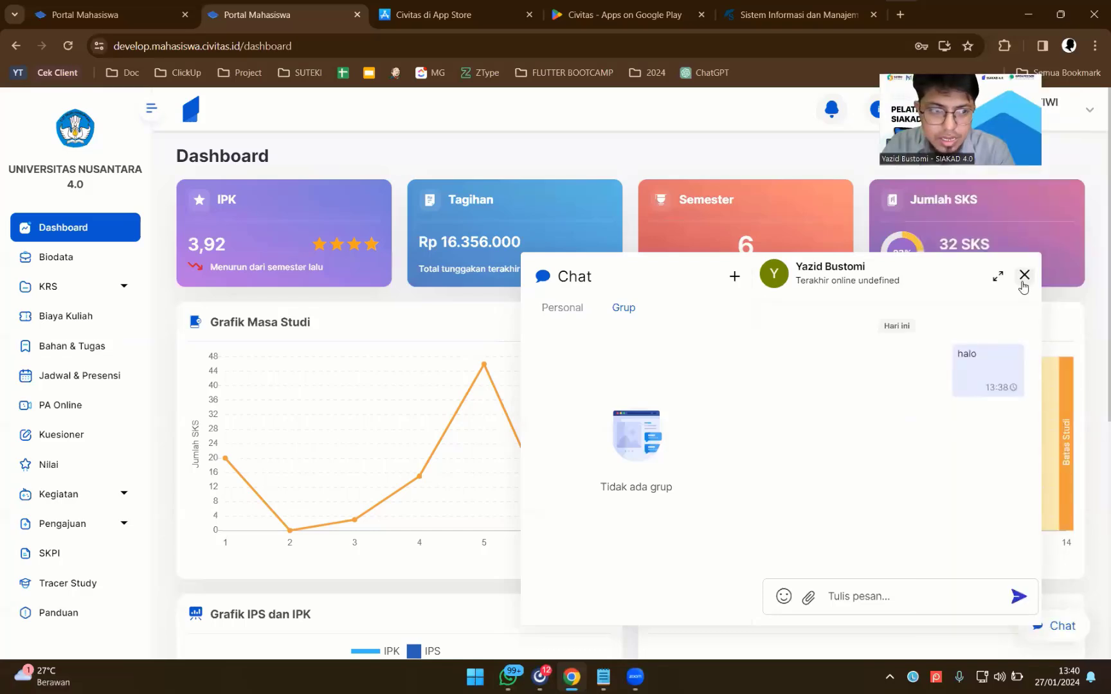
click(1024, 275)
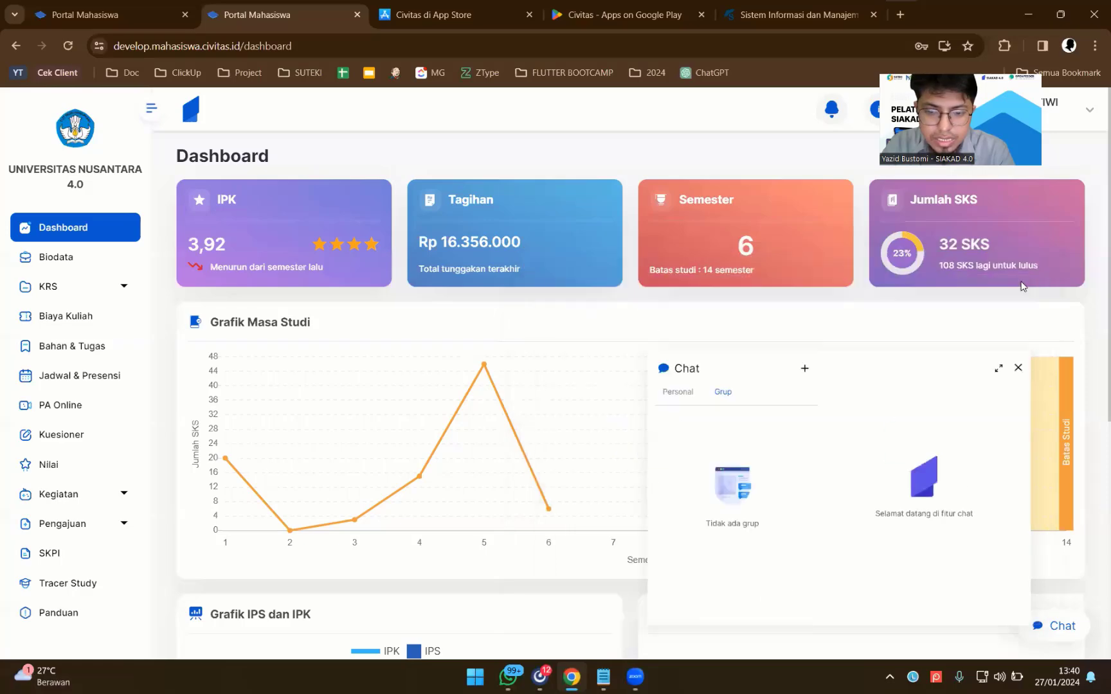
Step: Open the Biodata page and examine the Email, No. HP and locked Nama fields under Data Diri
click(58, 255)
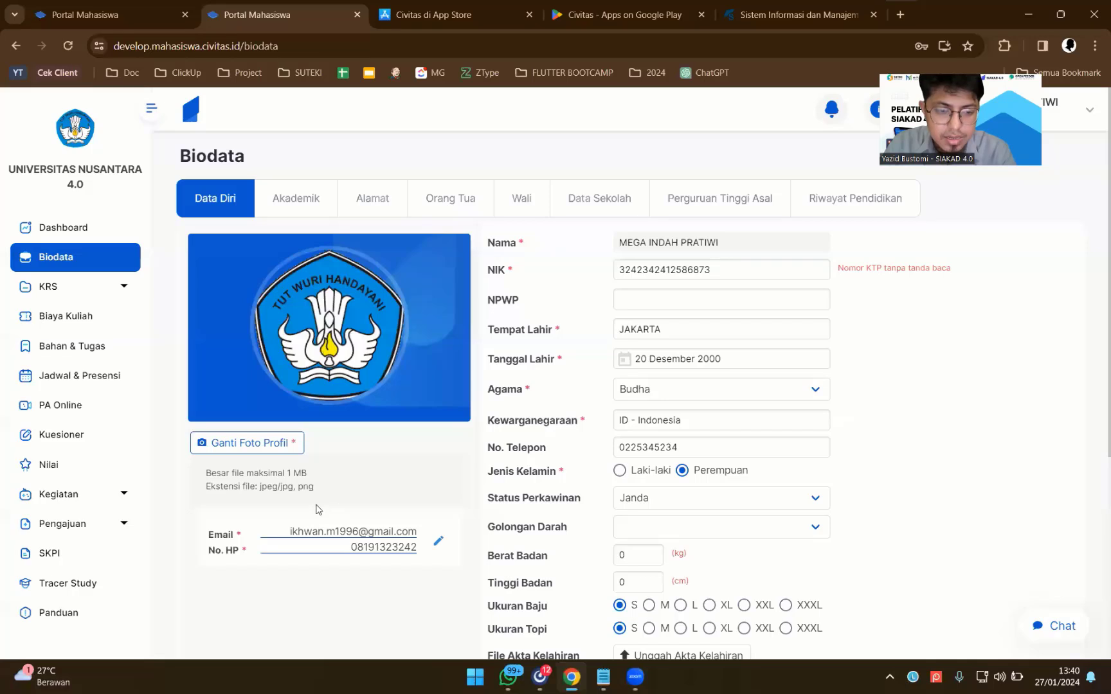
drag(208, 550, 378, 547)
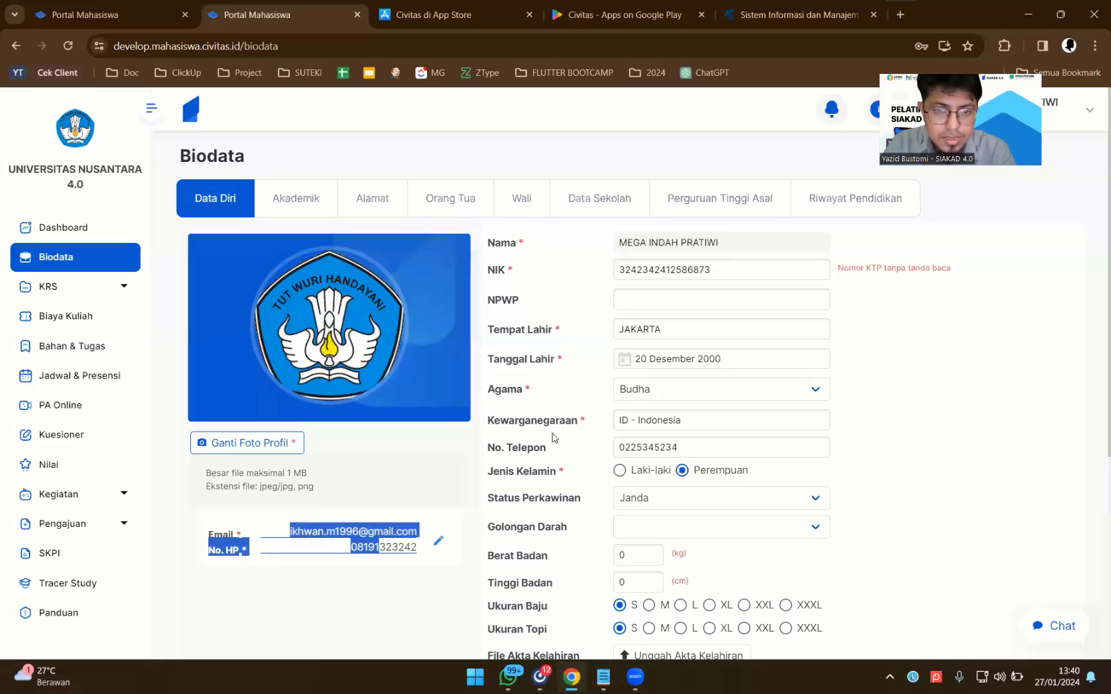
drag(507, 244, 684, 256)
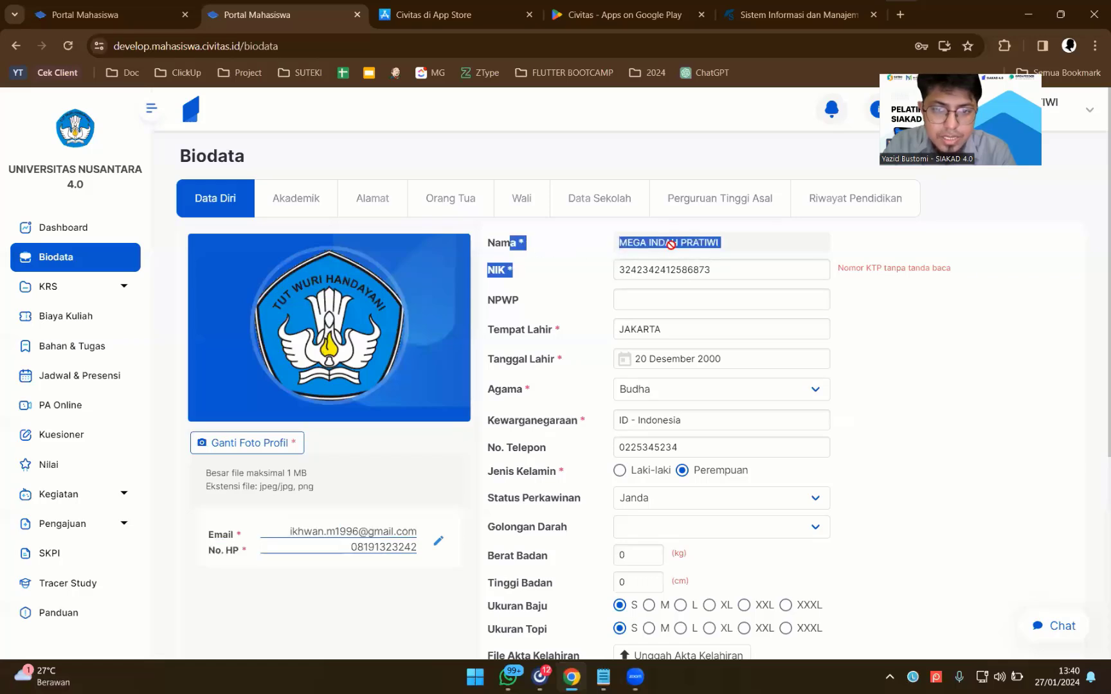
double_click(671, 243)
triple_click(671, 243)
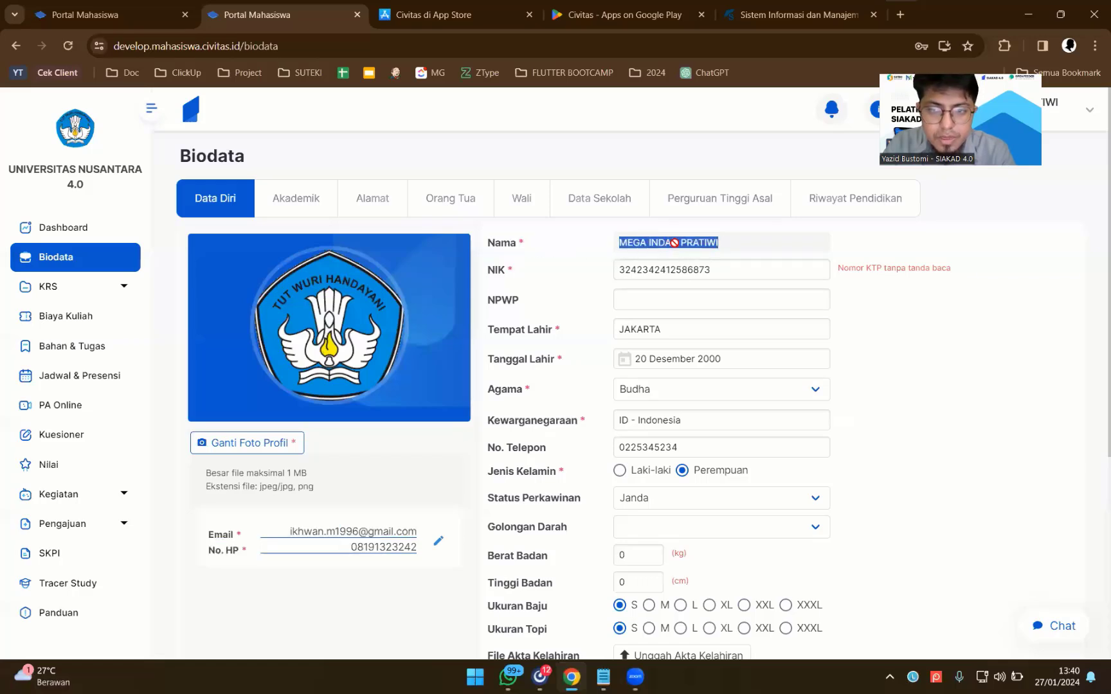
click(674, 242)
double_click(653, 245)
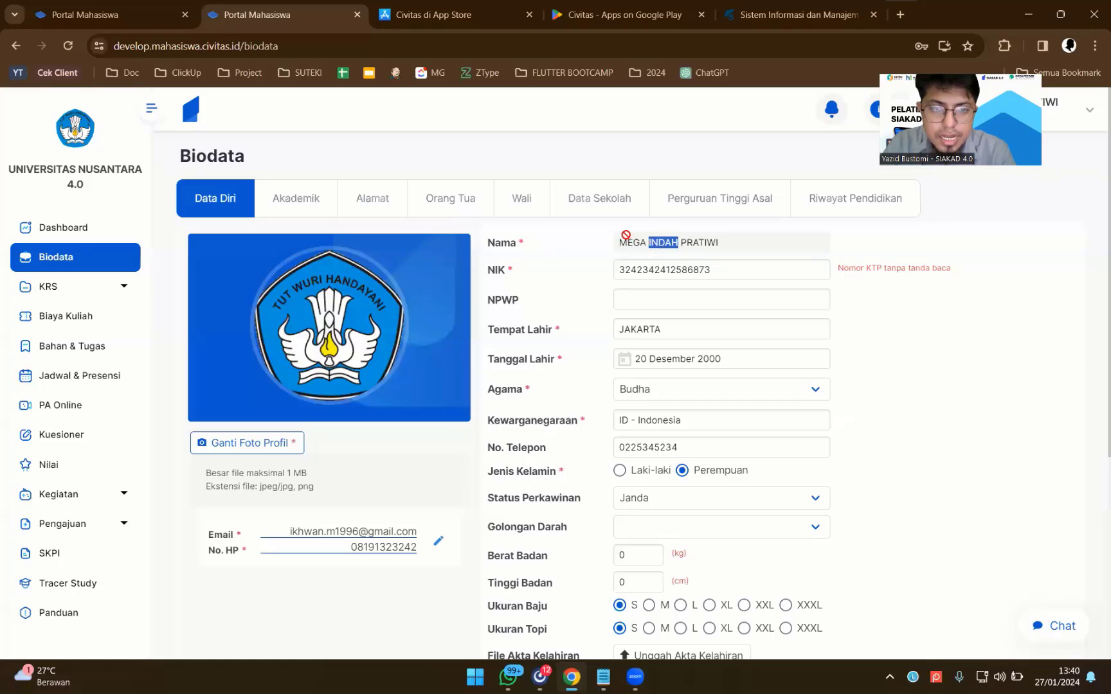
drag(606, 245, 757, 258)
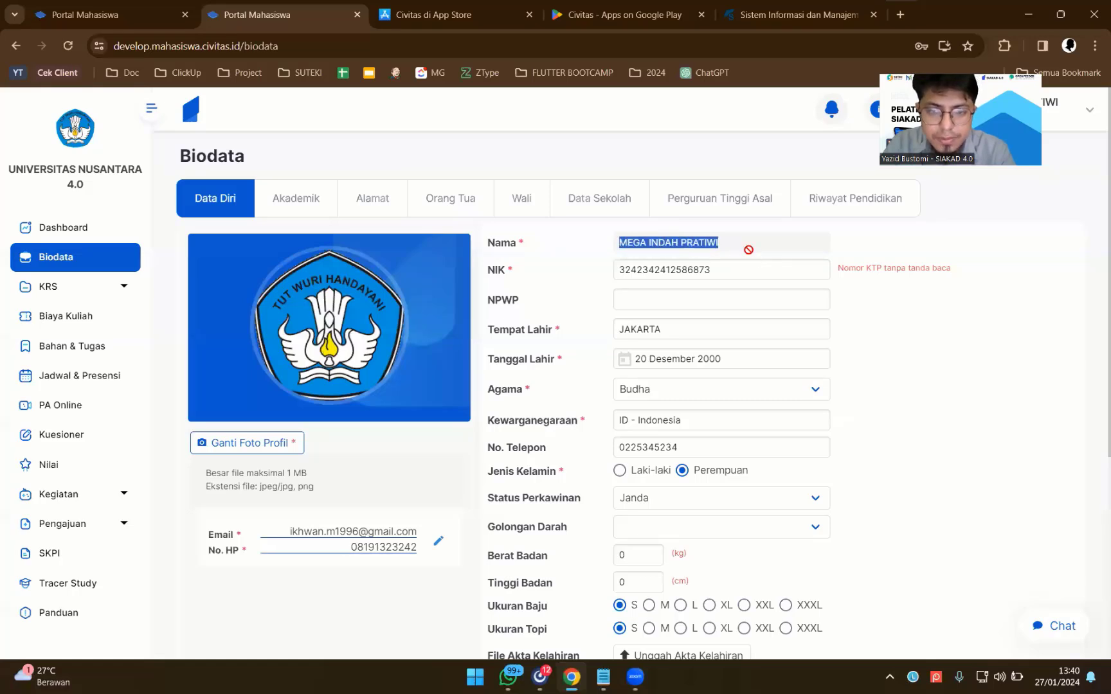
Step: Examine the remaining Data Diri fields from NIK and NPWP to Ukuran Topi, the birth certificate upload and the save option
scroll(745, 246, down, 1)
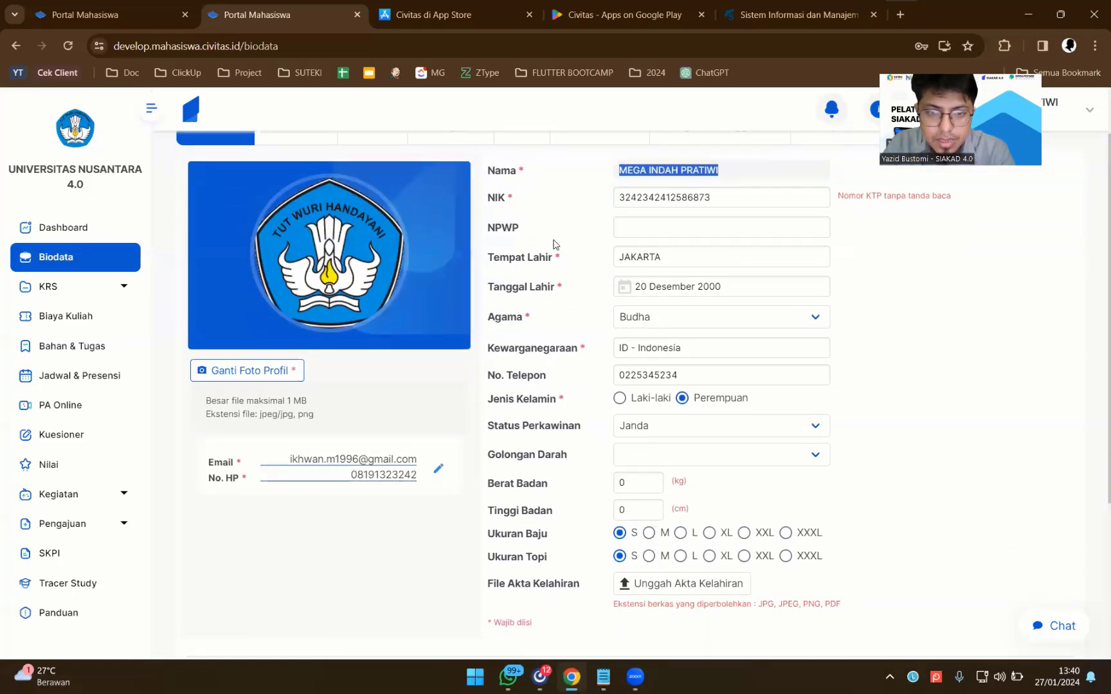
scroll(499, 203, down, 3)
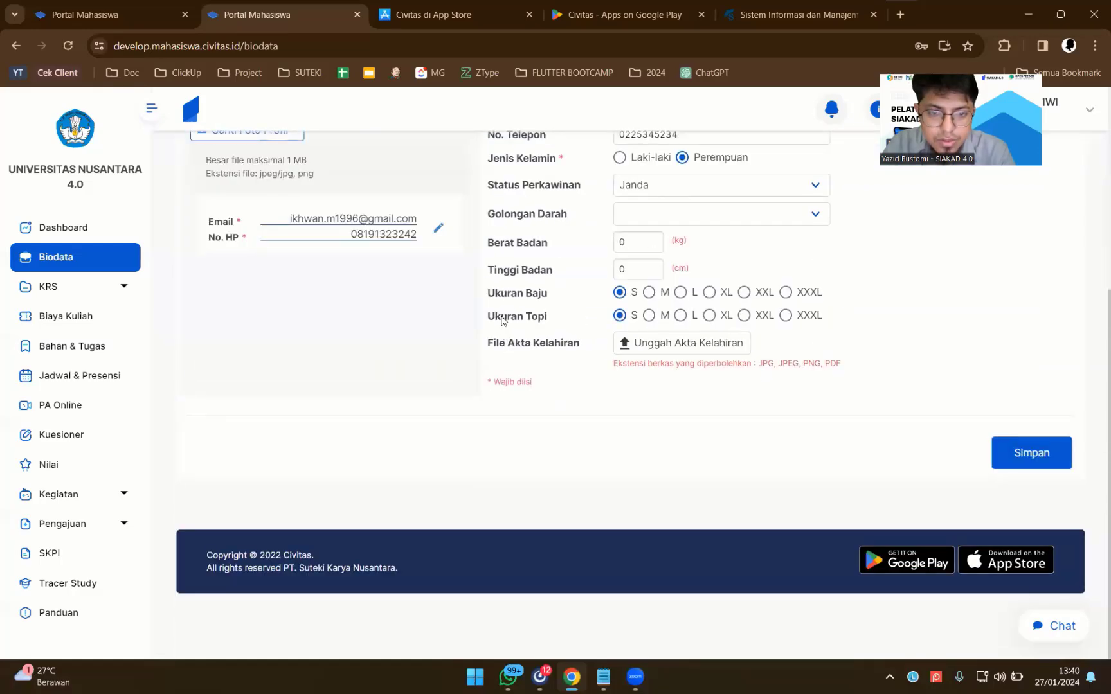
drag(501, 317, 599, 325)
drag(508, 290, 517, 265)
click(524, 233)
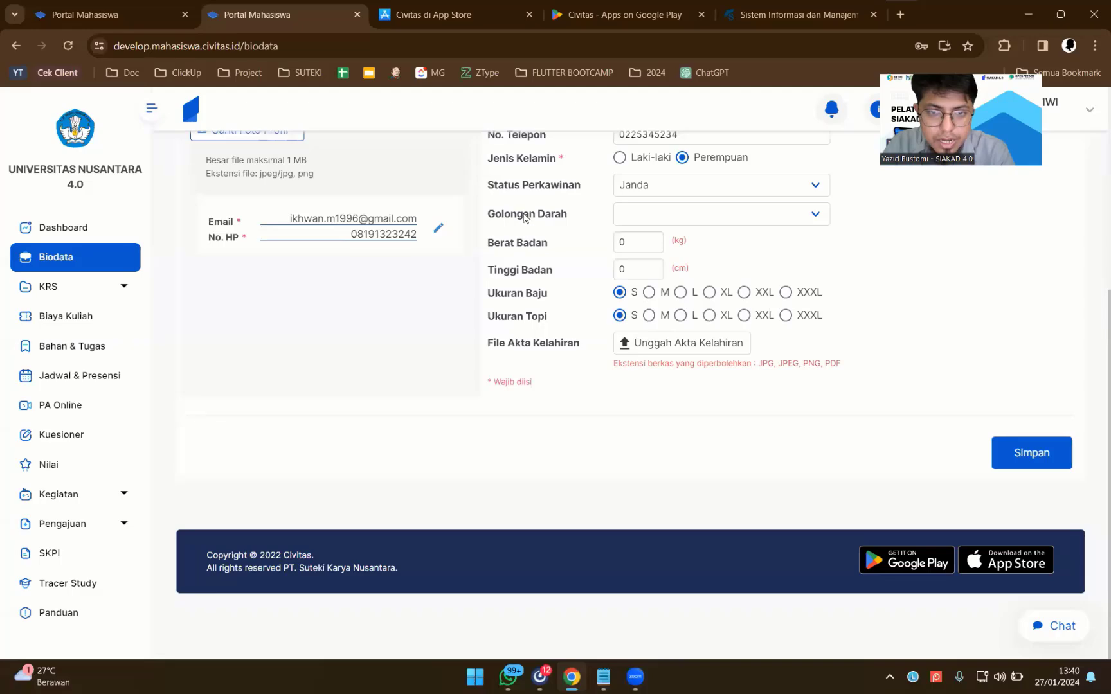
scroll(525, 218, up, 3)
scroll(523, 224, down, 3)
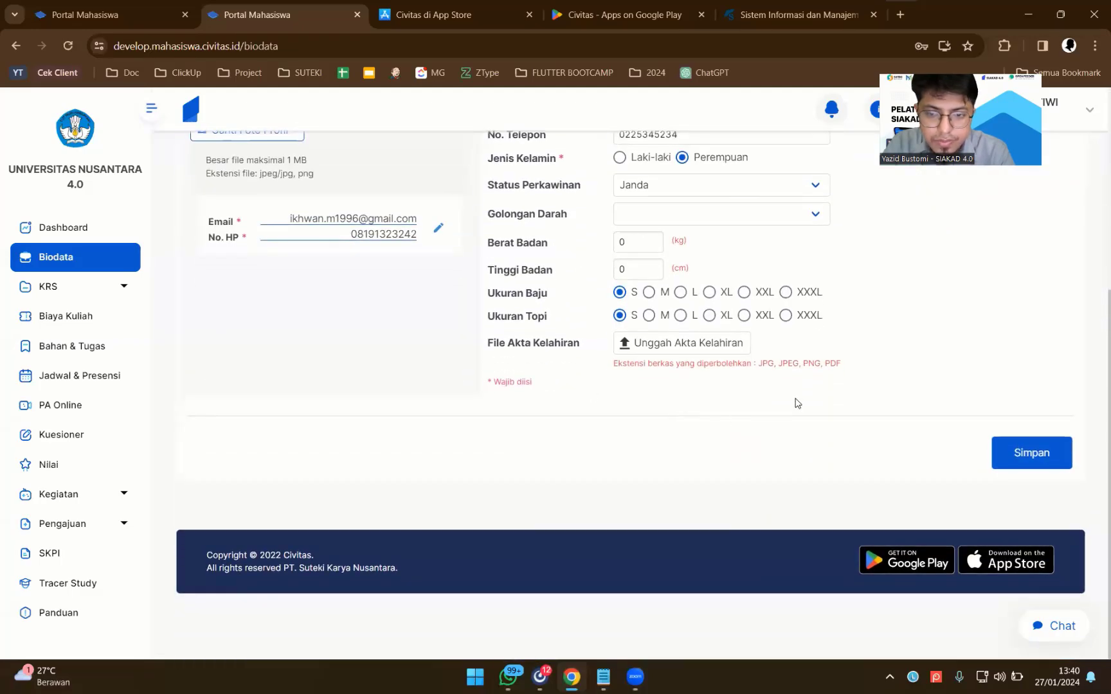
scroll(585, 365, up, 5)
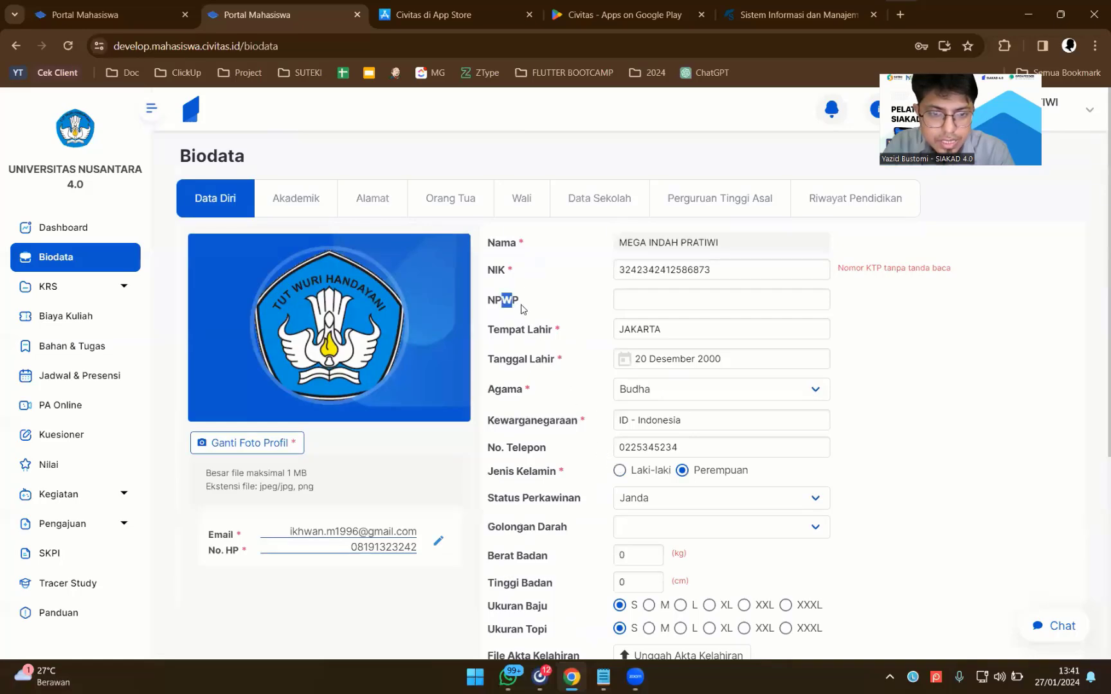
drag(523, 309, 637, 530)
scroll(531, 454, down, 4)
scroll(530, 454, up, 4)
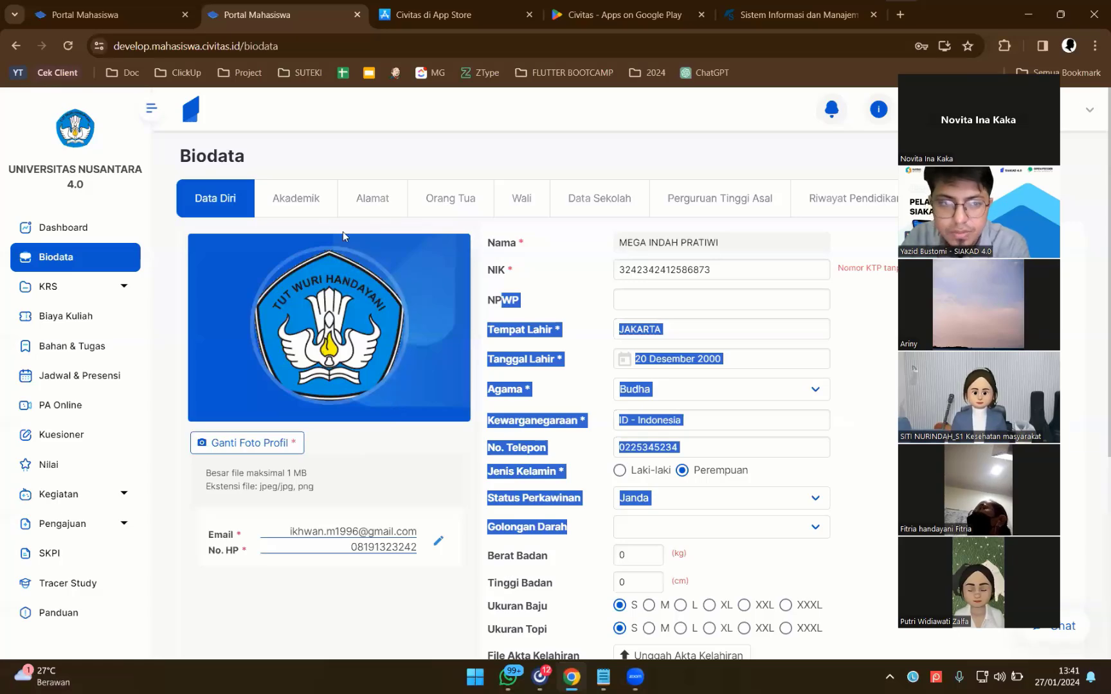
Step: Show the Akademik section of the Biodata and examine its fields from Perguruan Tinggi down to the end
click(293, 194)
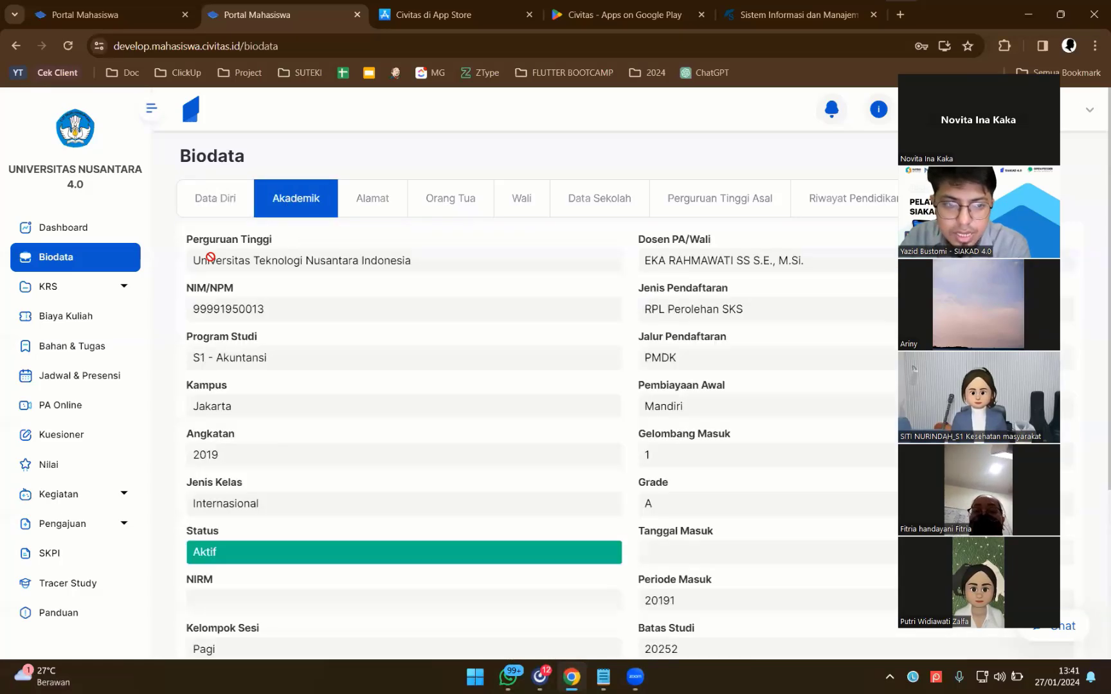
drag(210, 257, 565, 301)
click(470, 291)
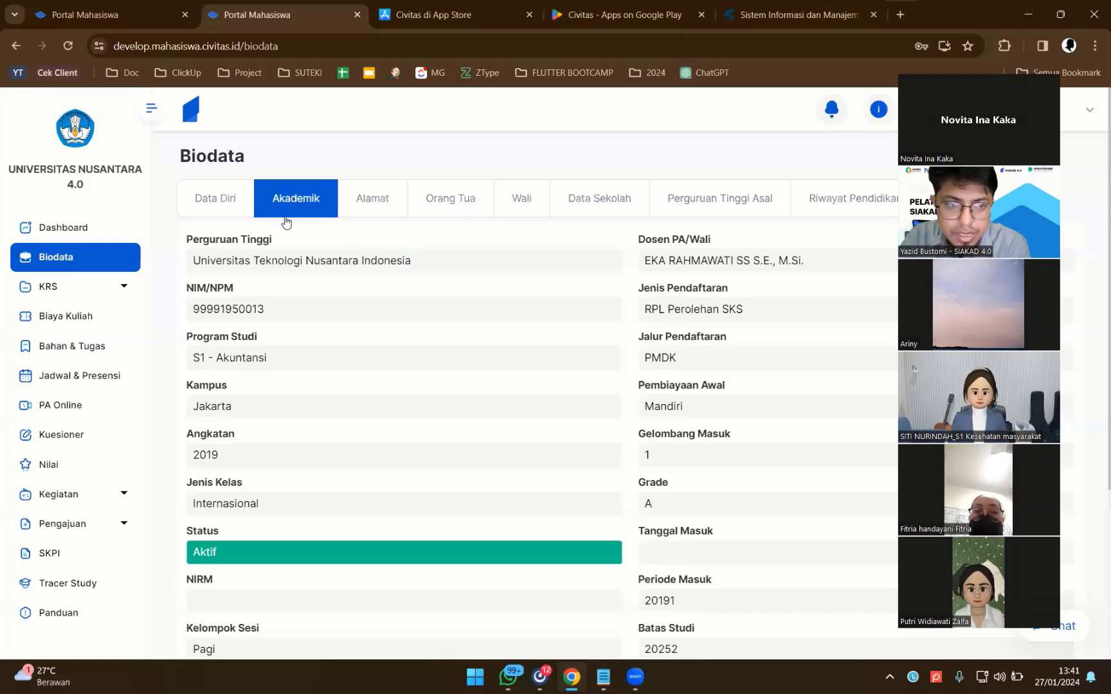
drag(287, 261, 438, 270)
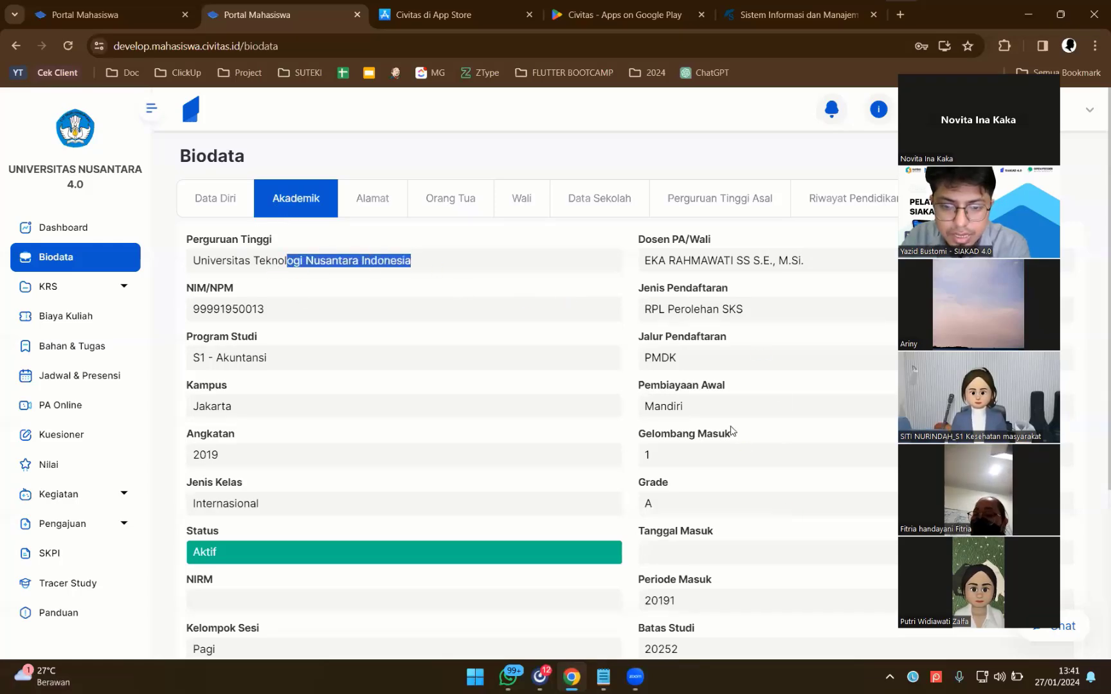
scroll(731, 431, down, 4)
drag(752, 497, 506, 332)
click(504, 321)
scroll(505, 271, up, 4)
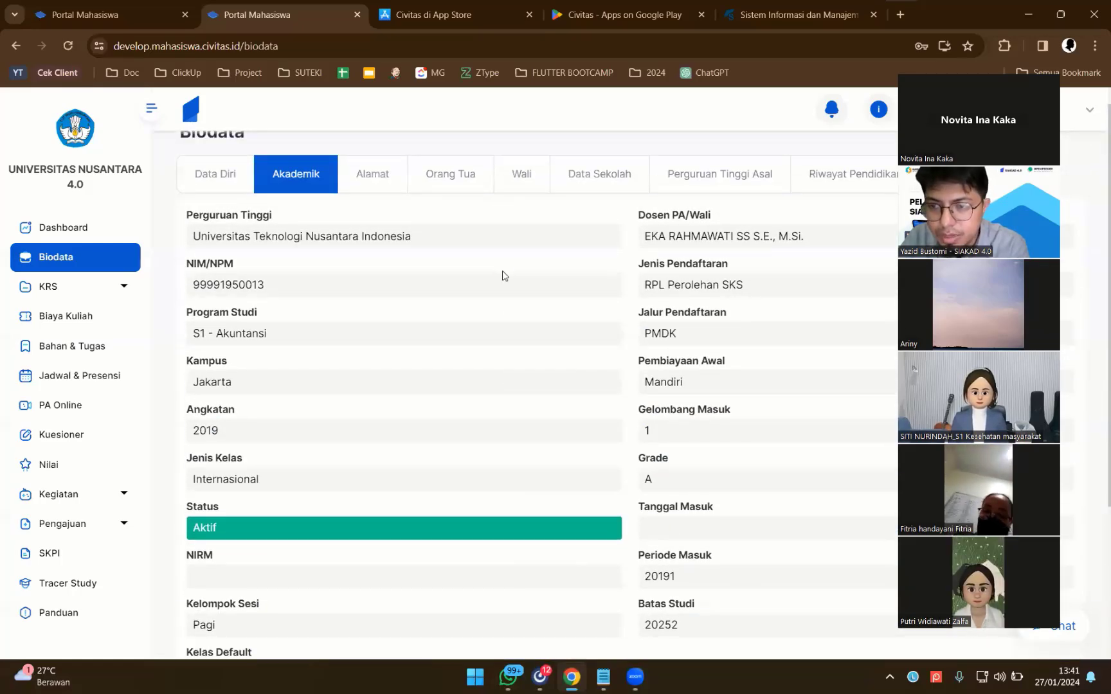
drag(245, 236, 799, 506)
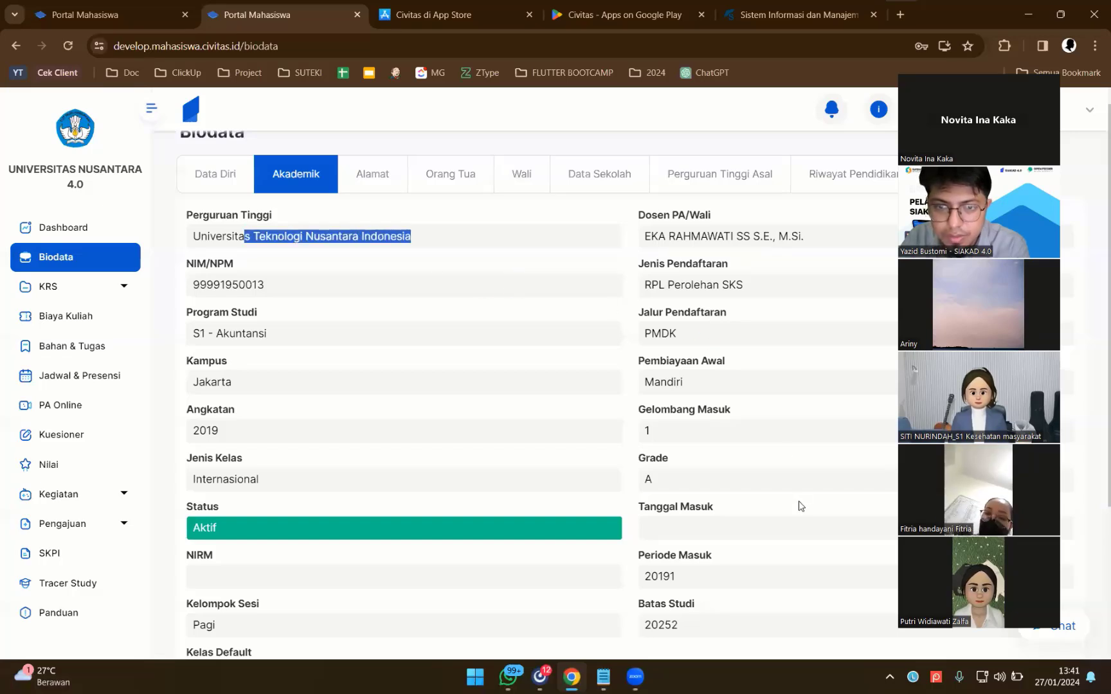
click(748, 459)
Step: Show the Alamat section and go through the Jalan, Dusun, Kelurahan, RT, RW and Kecamatan fields
click(387, 180)
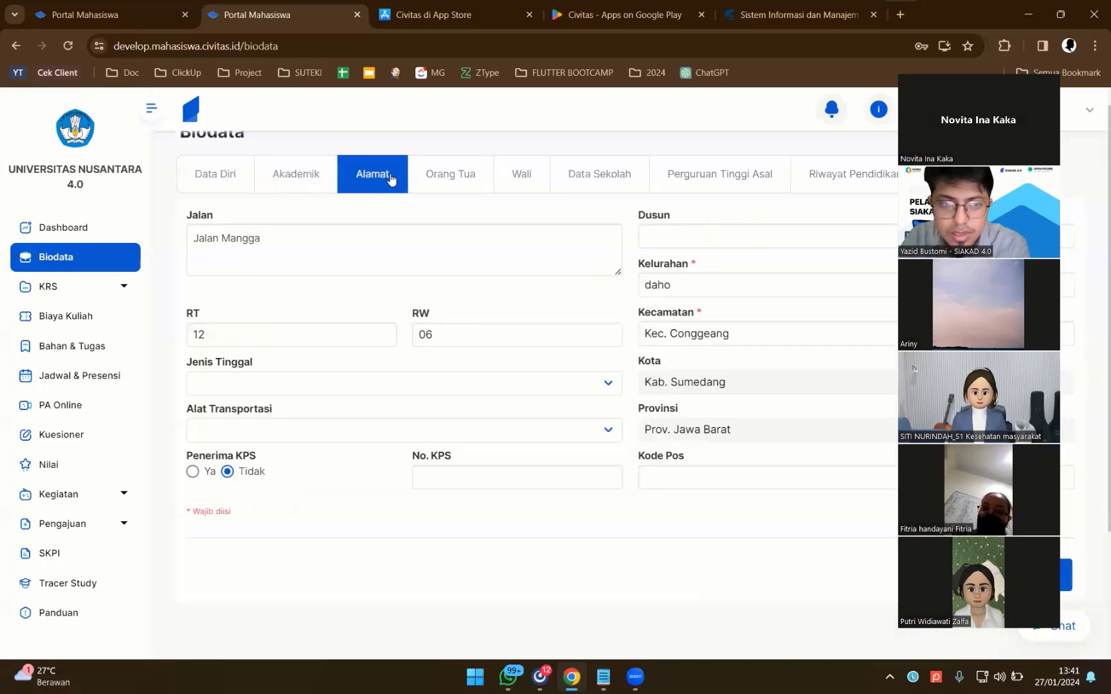
click(434, 256)
click(707, 243)
click(717, 283)
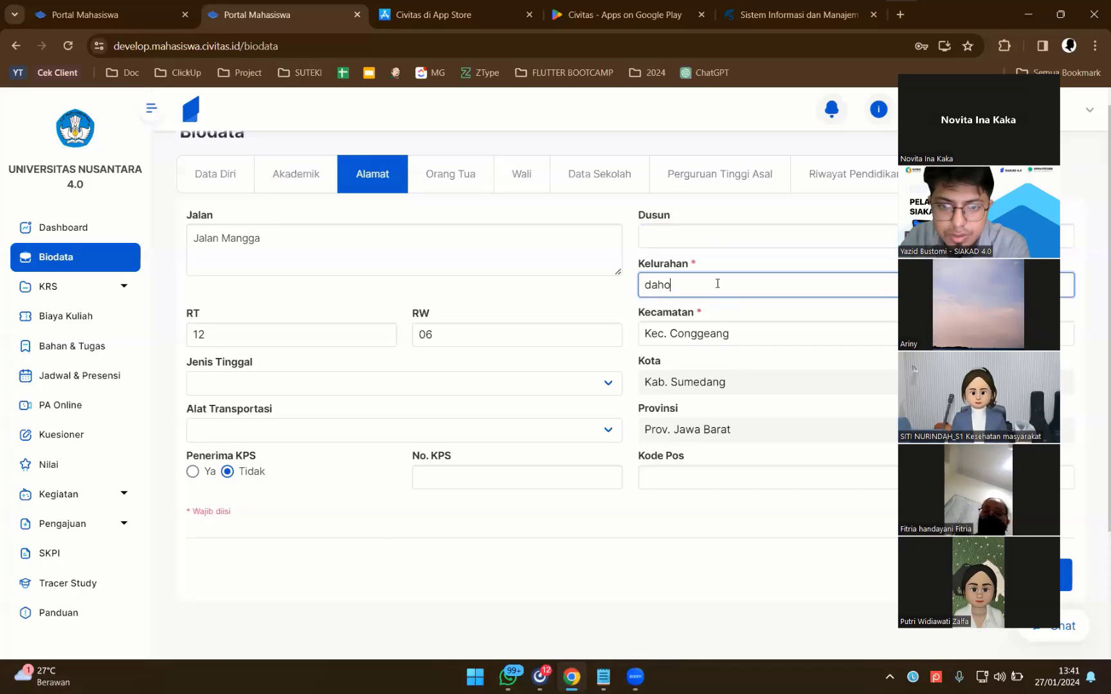
click(512, 342)
click(355, 339)
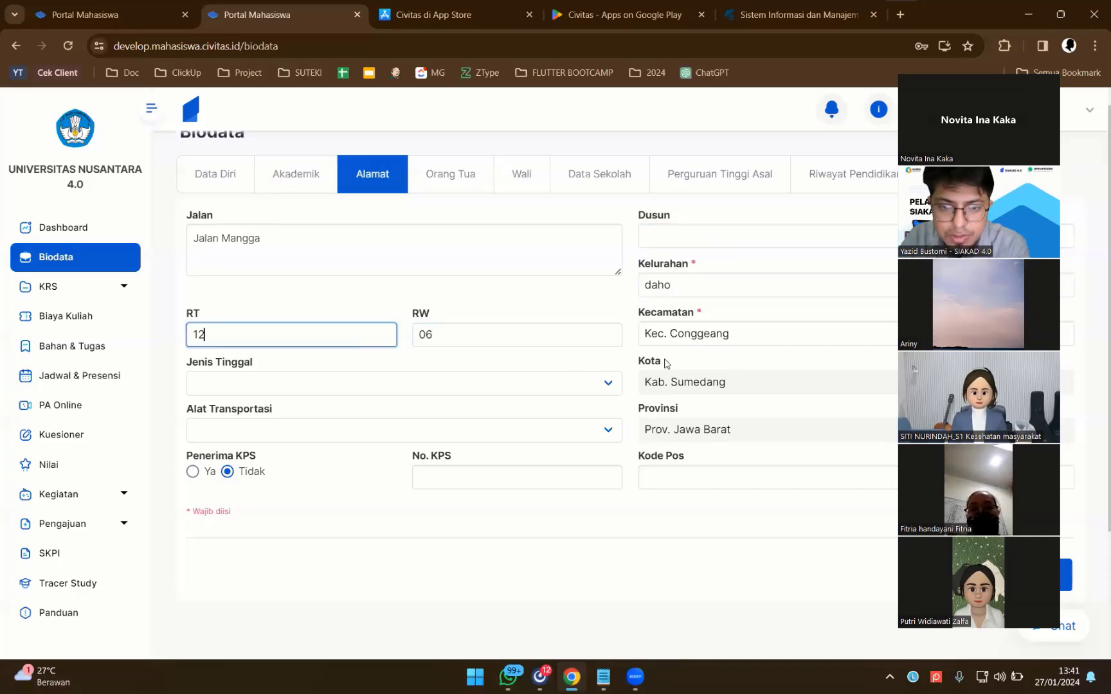
click(730, 346)
Step: View the Orang Tua, Wali, Data Sekolah, Perguruan Tinggi Asal and Riwayat Pendidikan sections in turn
click(454, 188)
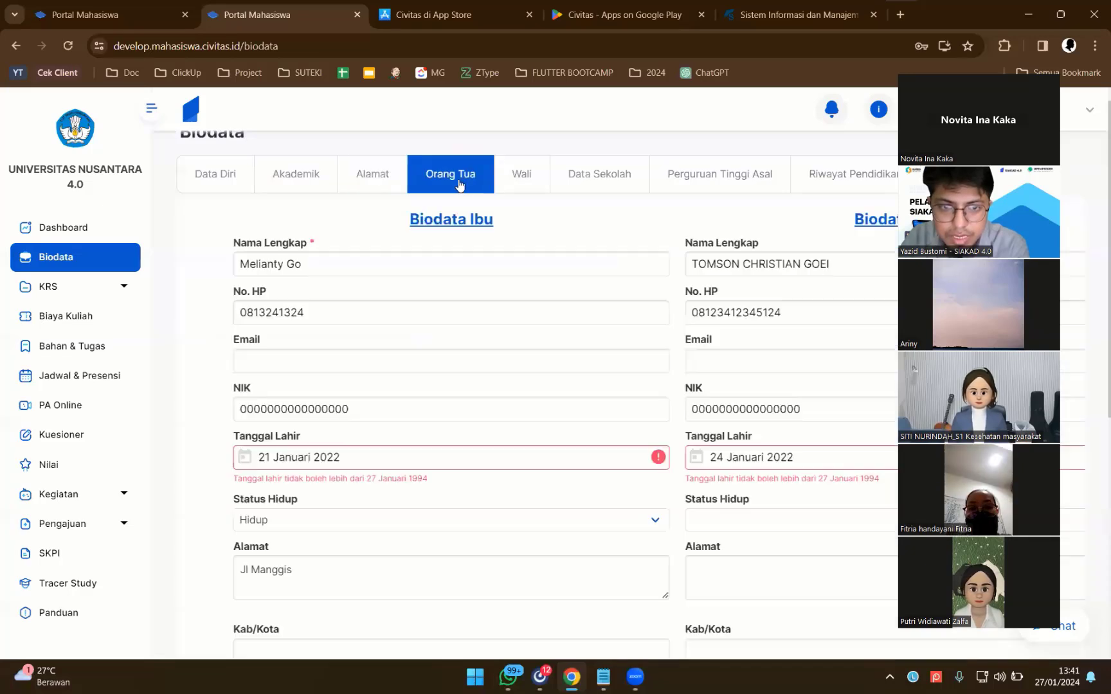
click(520, 179)
click(590, 181)
click(710, 183)
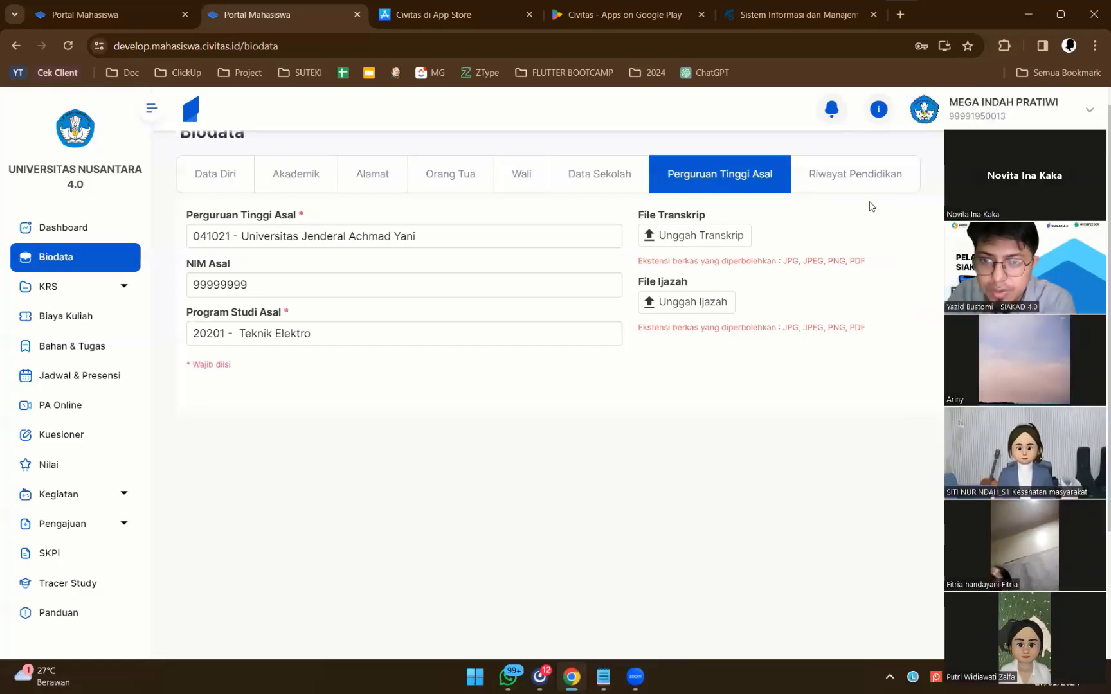
click(856, 177)
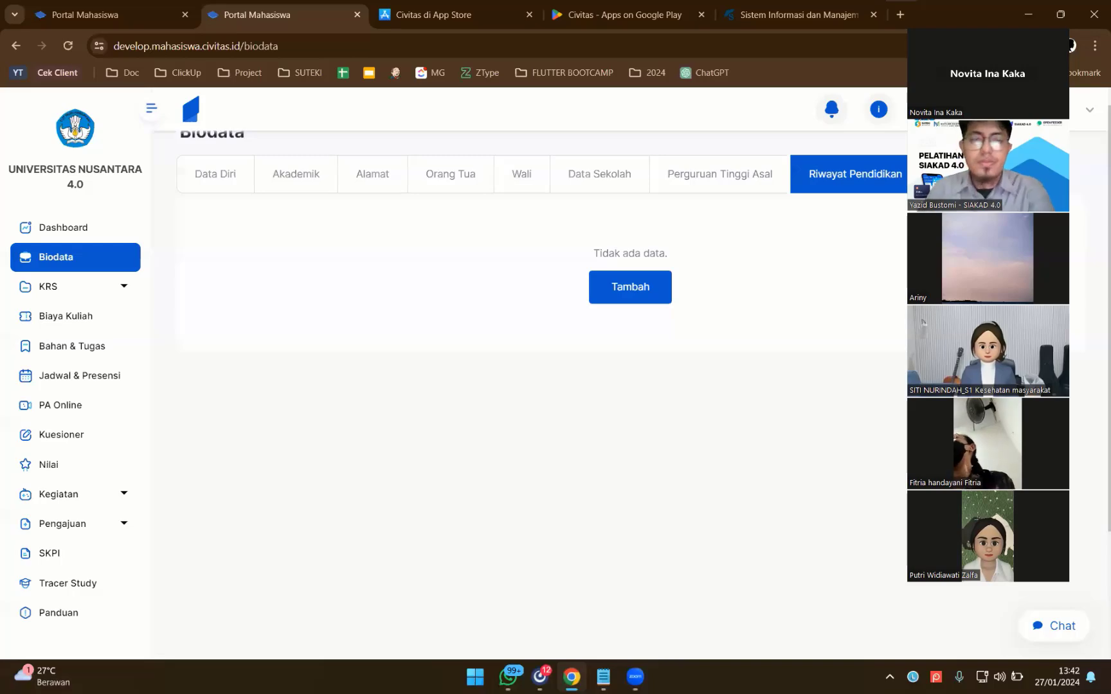
Step: Run through all the Biodata sections once more, from Data Diri to Riwayat Pendidikan
click(239, 187)
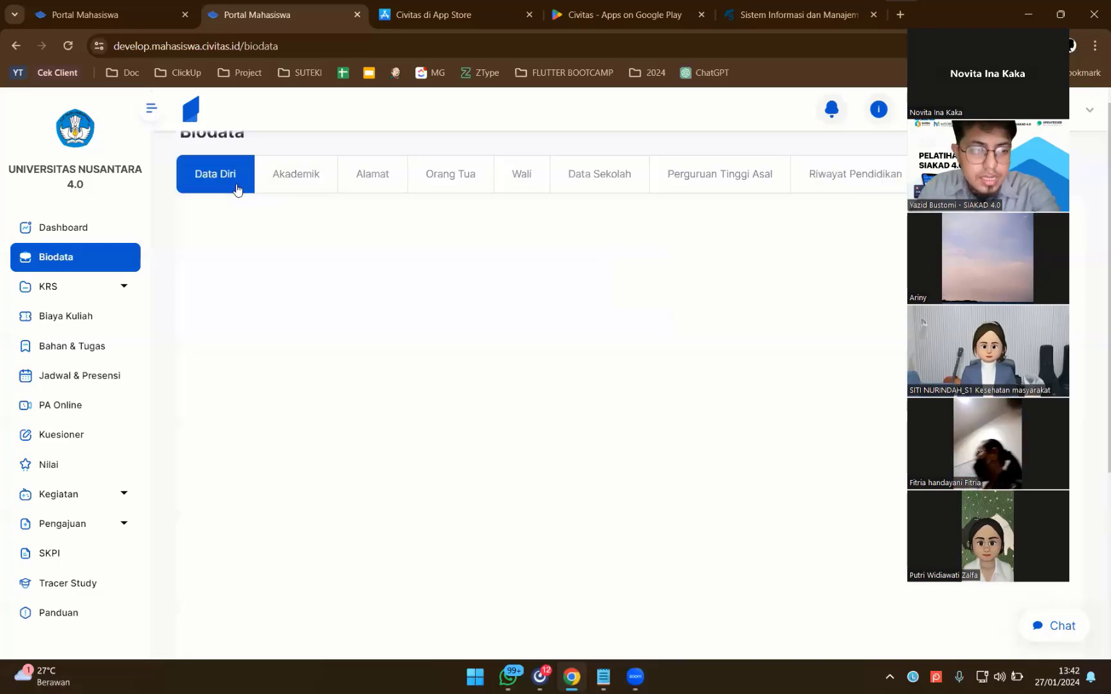
click(288, 179)
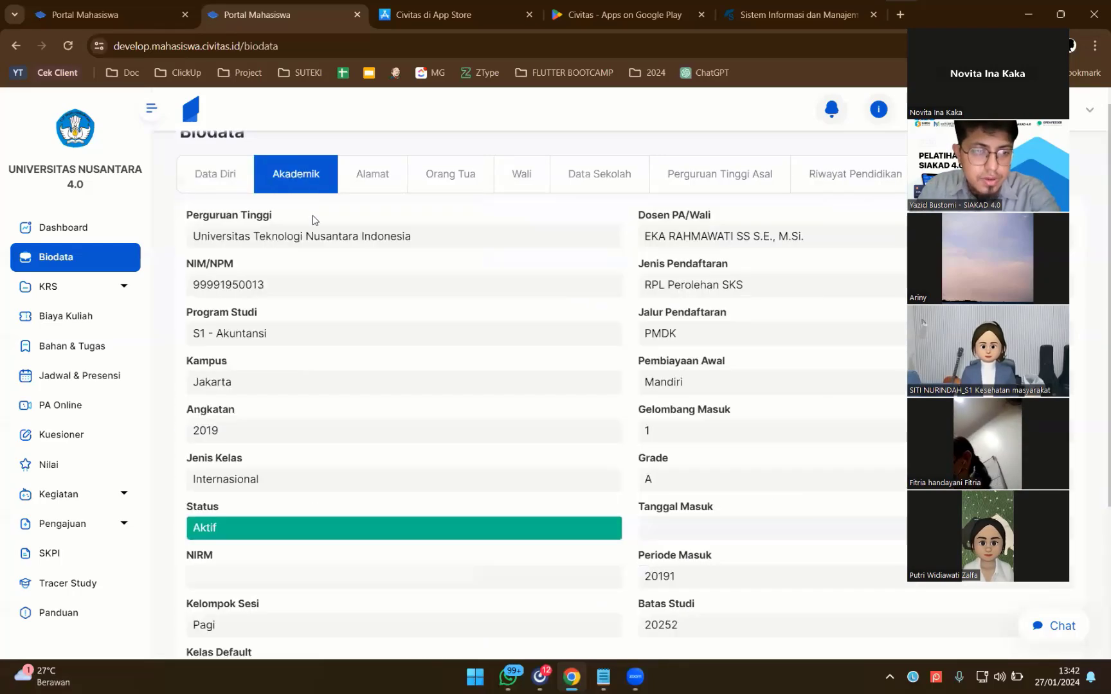
click(352, 196)
click(456, 184)
click(522, 180)
click(571, 180)
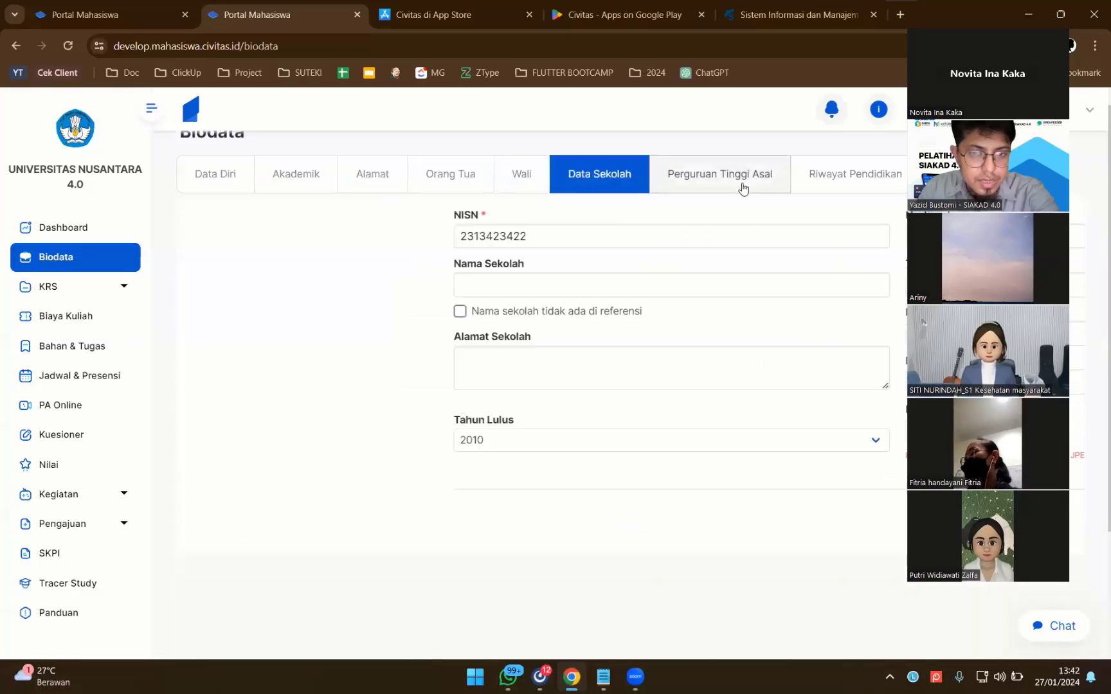
click(743, 188)
click(836, 181)
Step: Open the KRS page, return briefly to the Dashboard, and open the KRS page again
click(114, 291)
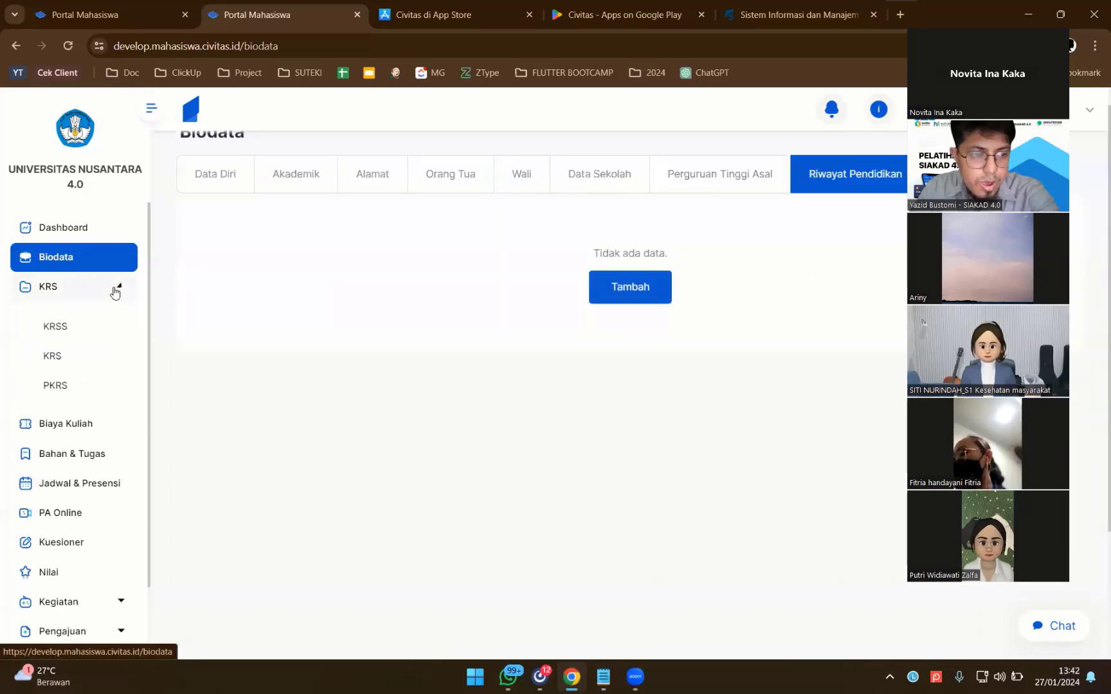
click(74, 357)
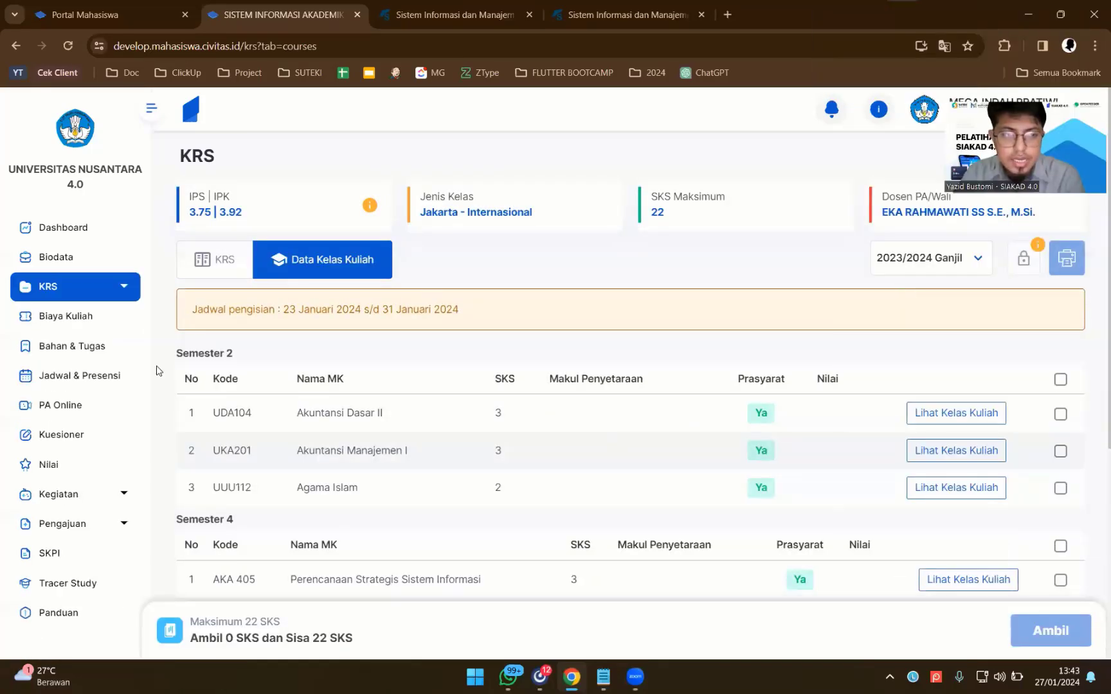
click(99, 286)
click(40, 233)
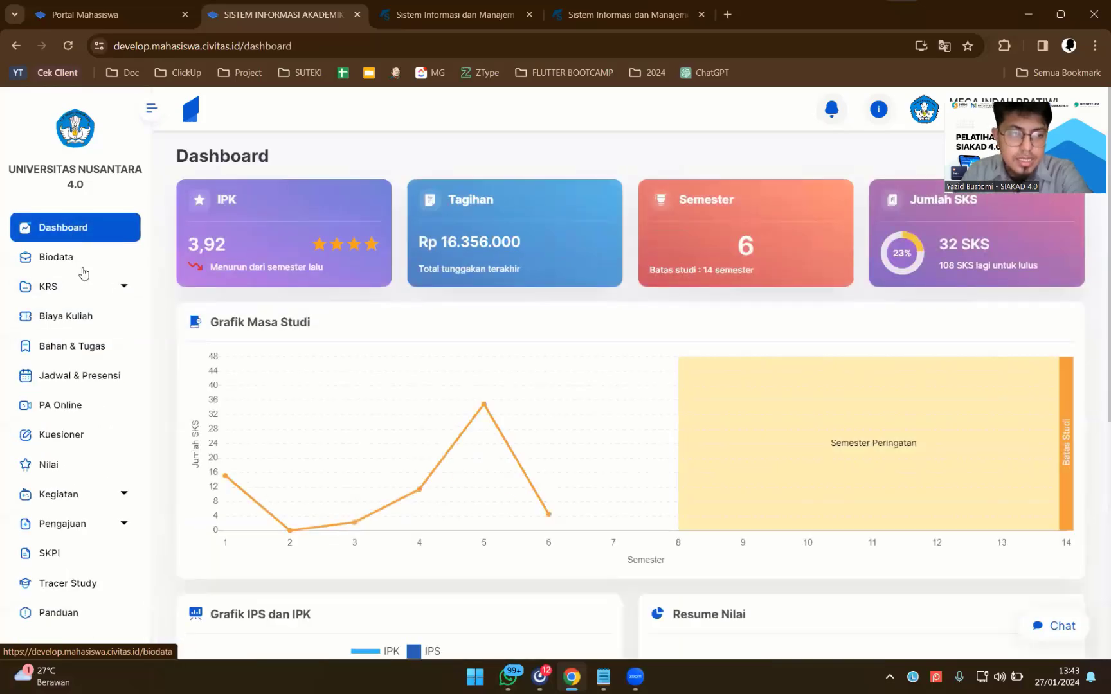
click(87, 287)
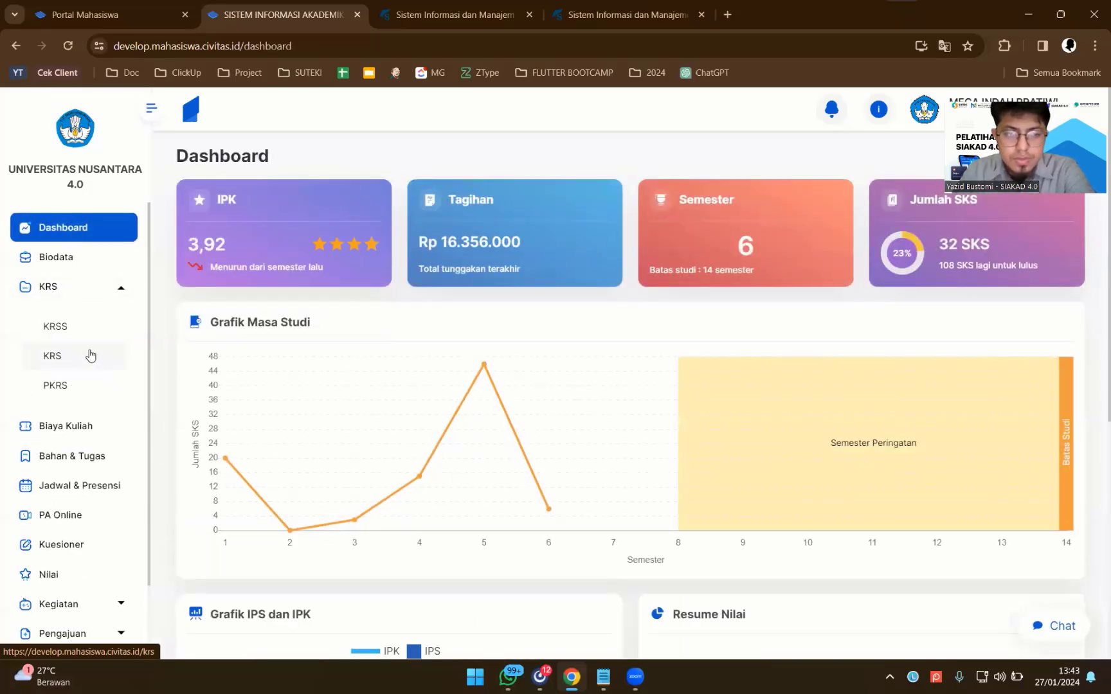
click(91, 355)
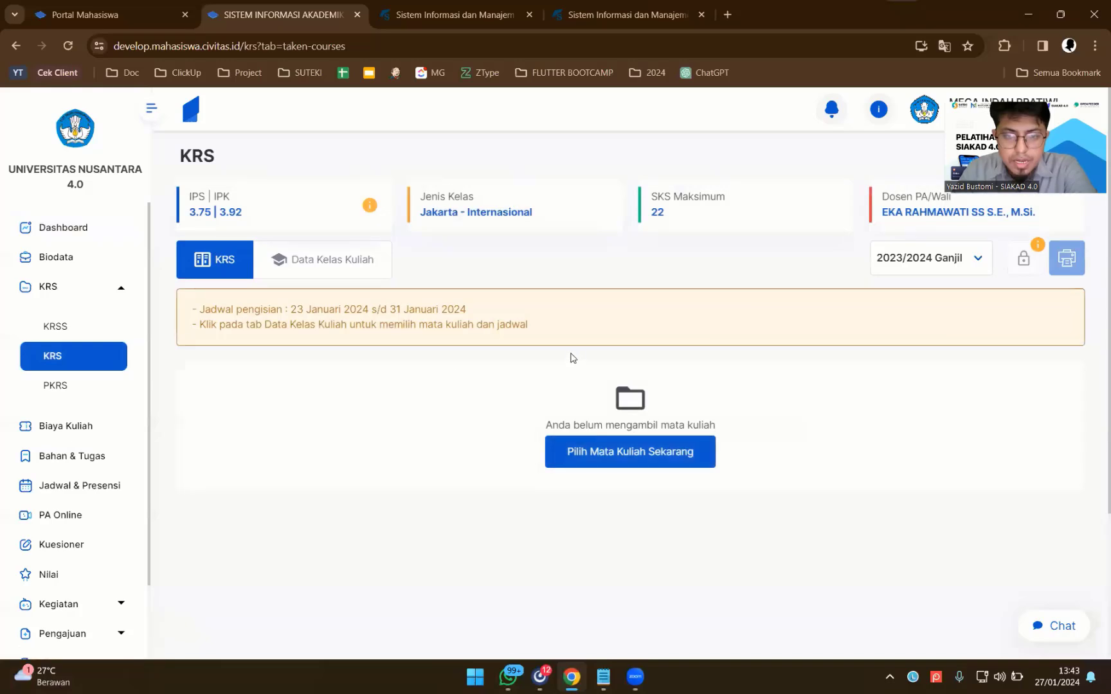
Step: Switch between the KRS overview and Data Kelas Kuliah, and examine the courses offered per semester
click(669, 459)
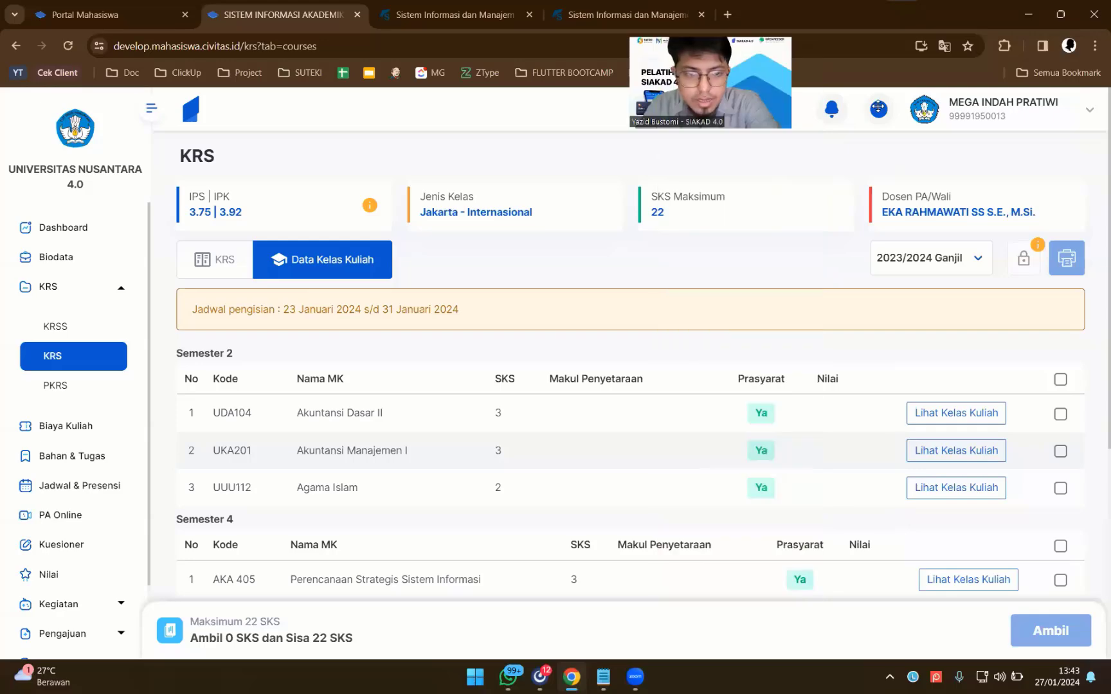
click(200, 262)
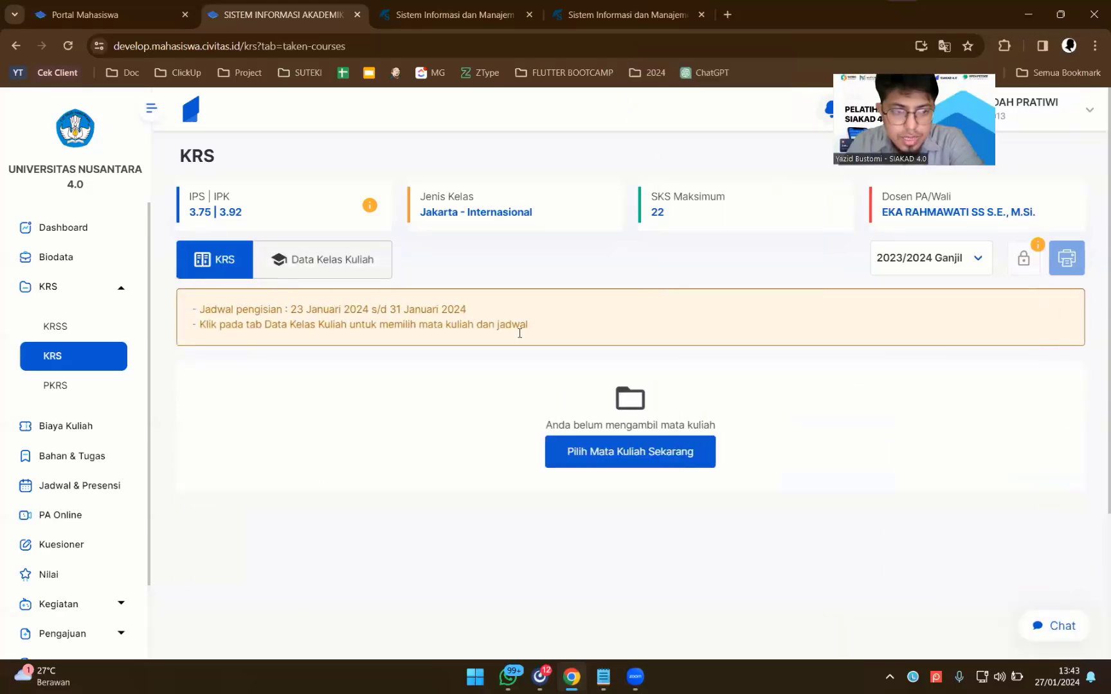
click(638, 452)
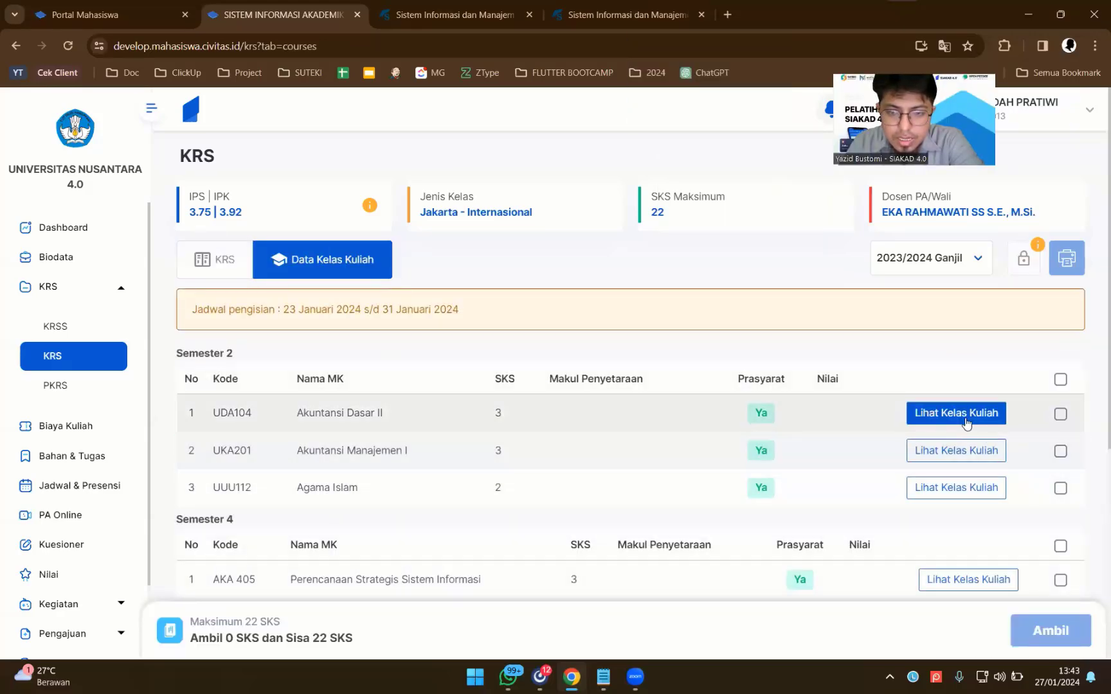
scroll(671, 421, down, 10)
scroll(673, 424, up, 10)
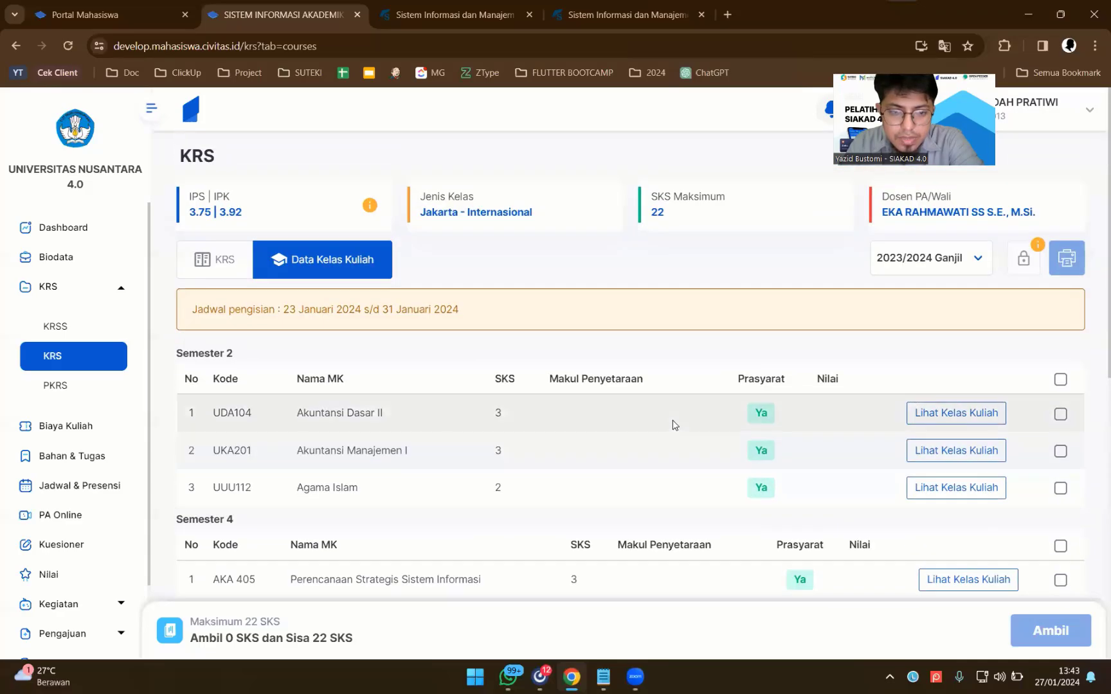
Step: Choose class Jakarta - Internasional INA for both Akuntansi Dasar II and Akuntansi Manajemen I in Semester 2
click(949, 415)
scroll(851, 494, down, 3)
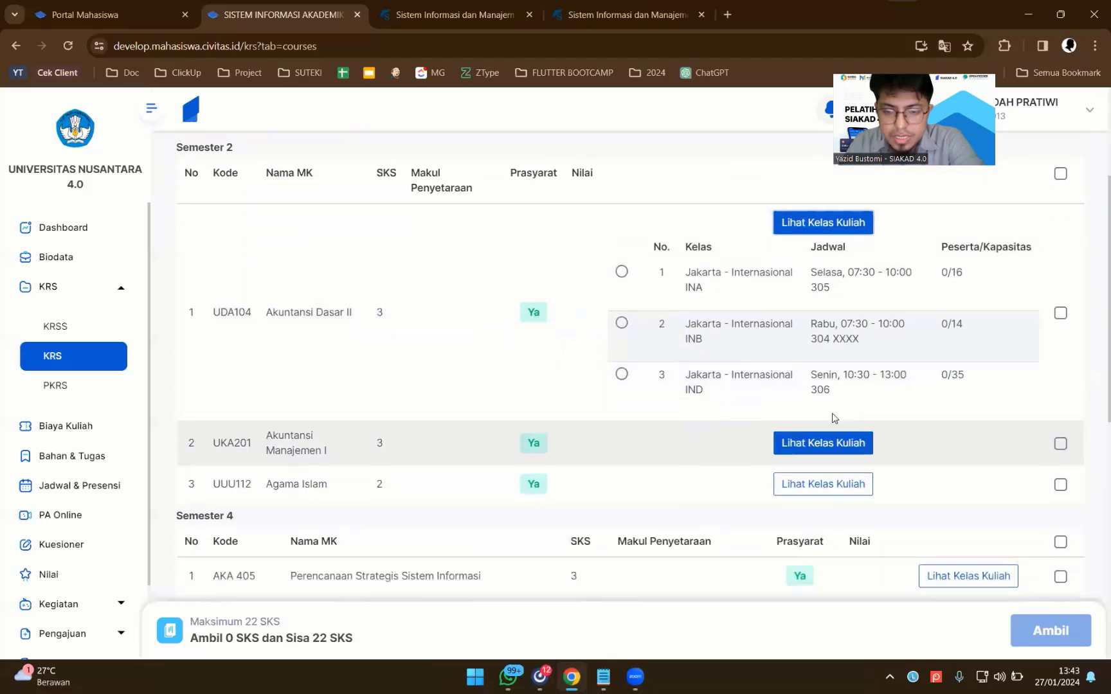
click(809, 297)
click(820, 433)
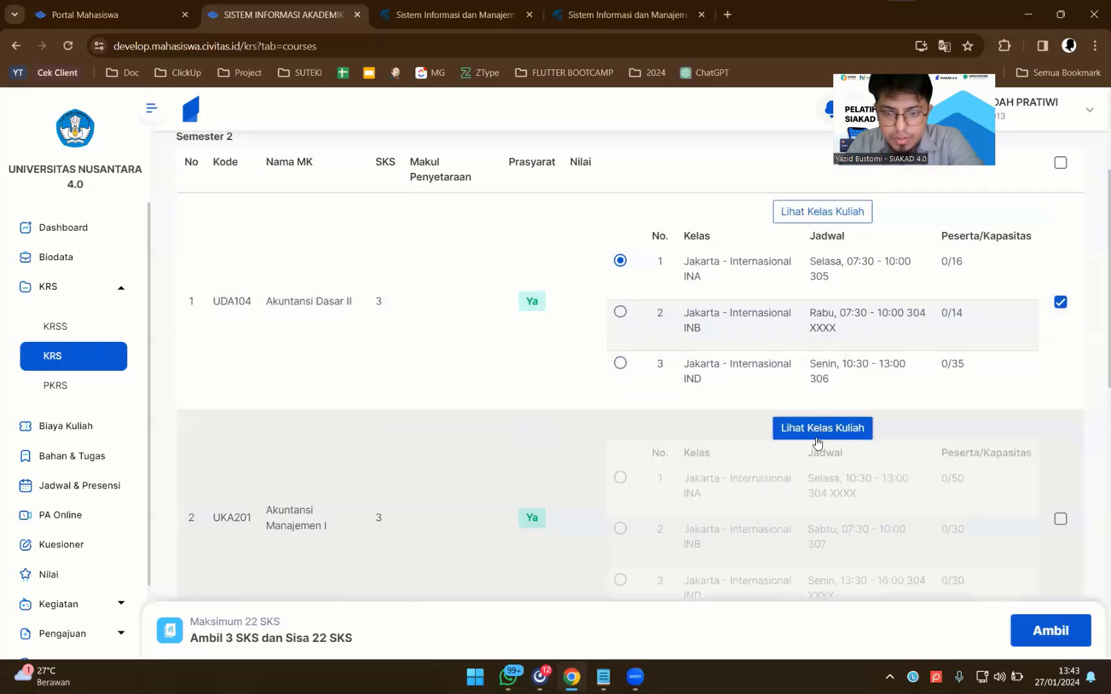
click(799, 481)
Step: Choose class Jakarta - Internasional B for Agama Islam, then take all the selected courses
scroll(830, 459, down, 3)
click(822, 427)
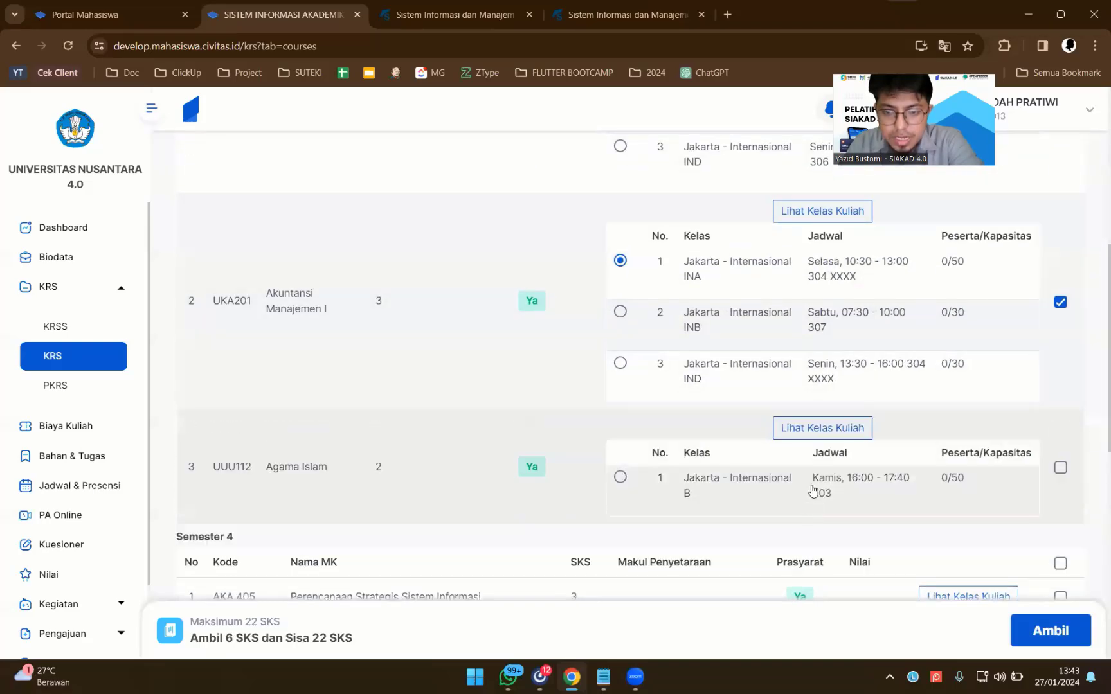
click(818, 485)
click(1050, 630)
click(674, 426)
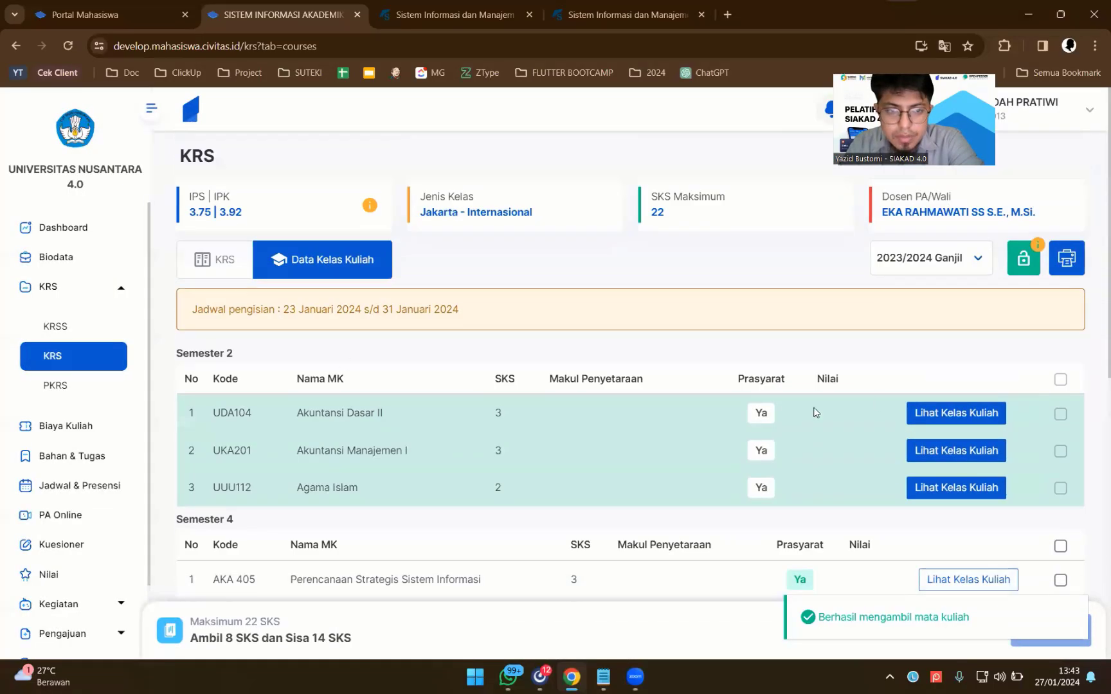
Step: Check the courses taken in Data Kelas Kuliah, then examine each one's approval status in the KRS list
drag(257, 418, 566, 482)
click(217, 266)
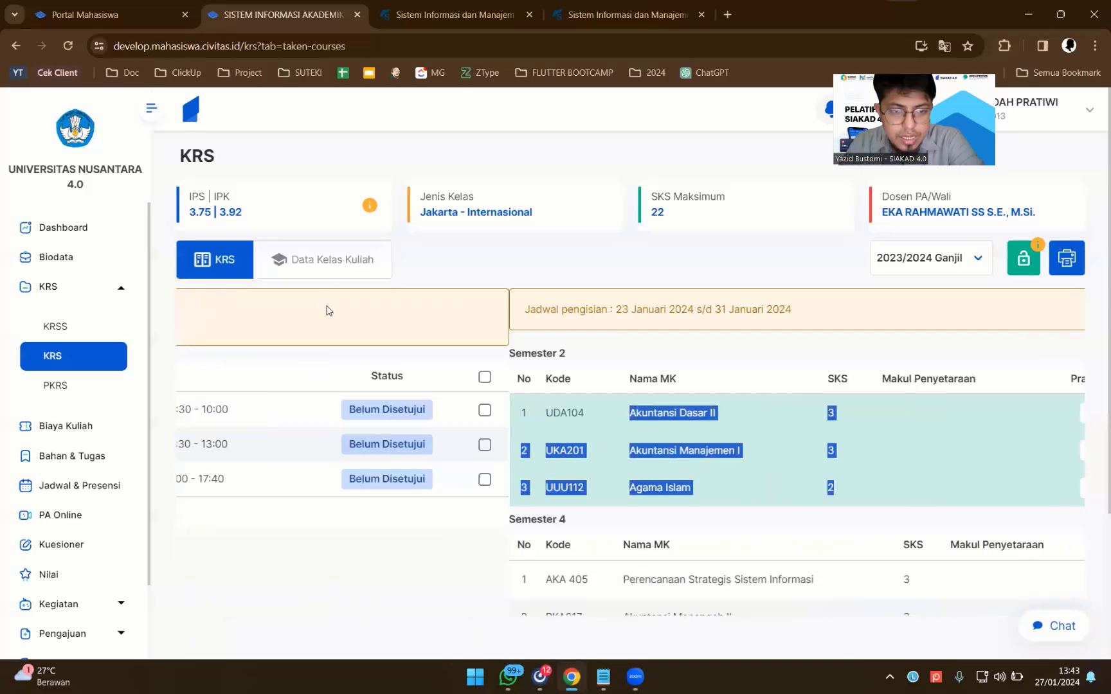
drag(918, 415, 1027, 501)
click(906, 413)
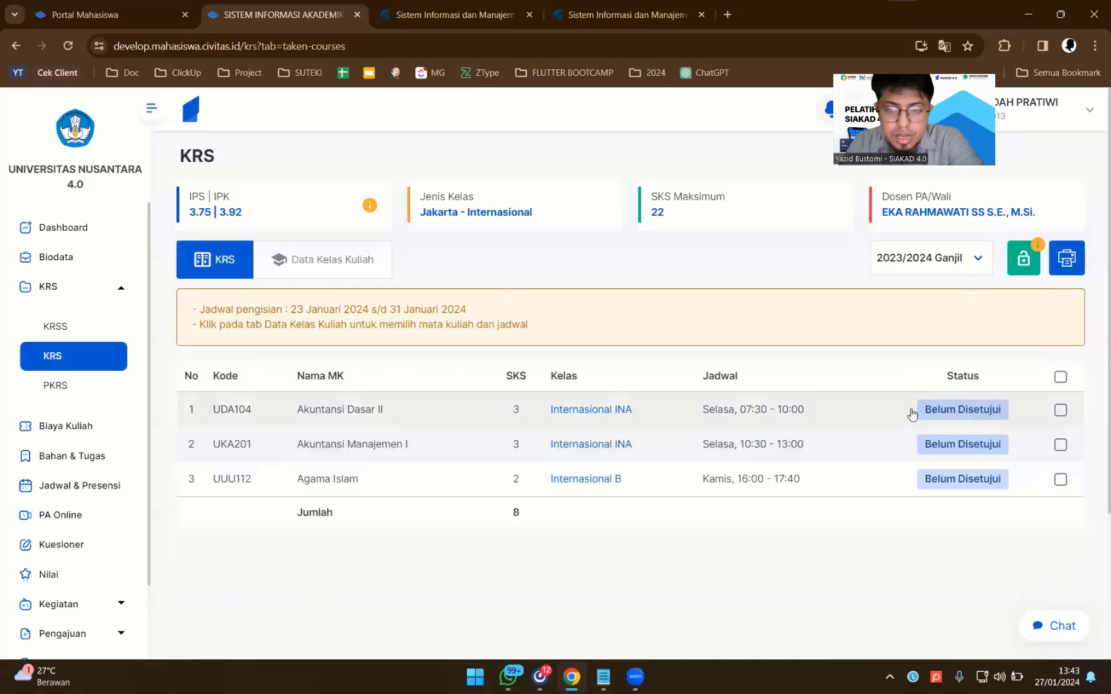
drag(905, 413, 989, 424)
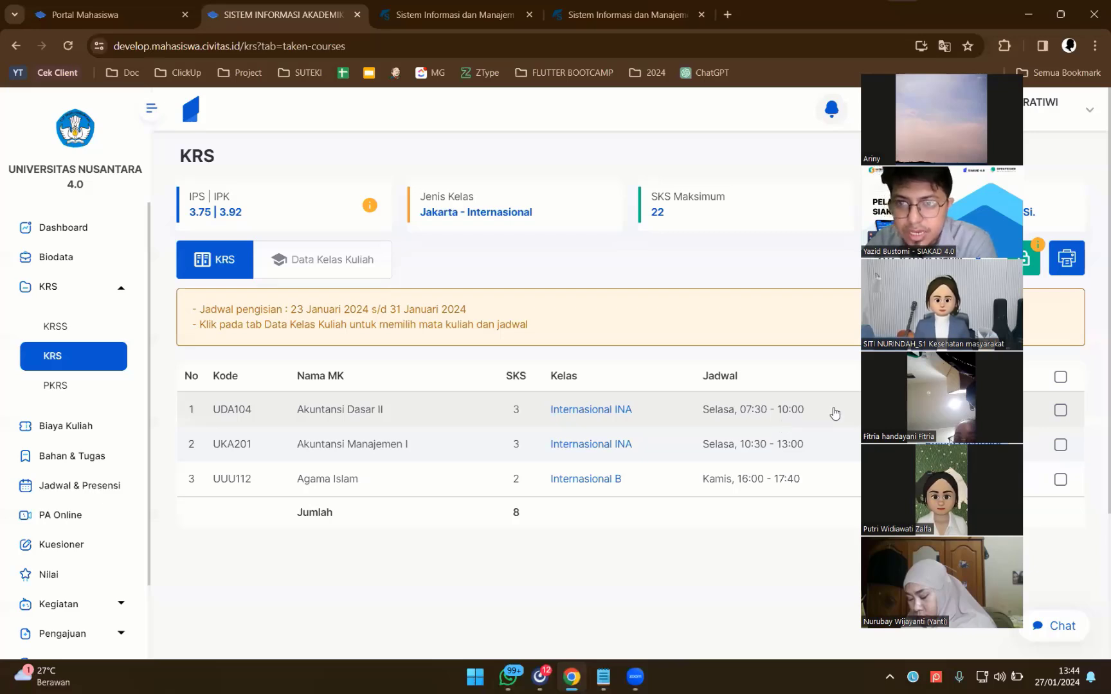
drag(937, 410, 687, 373)
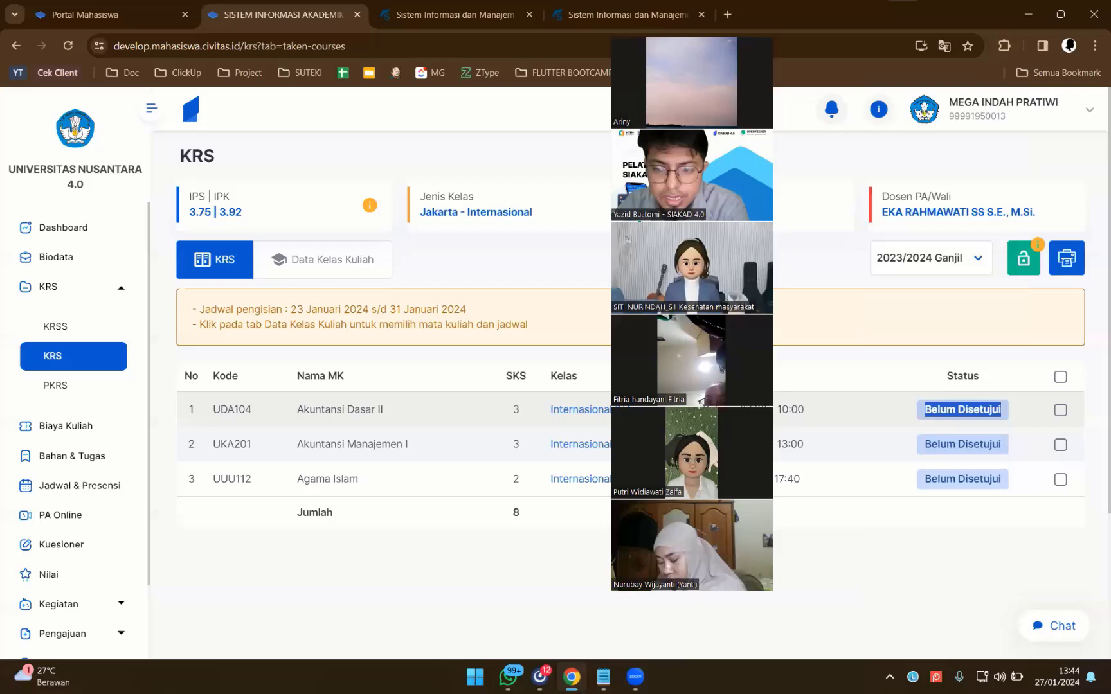
click(912, 413)
drag(912, 413, 1026, 511)
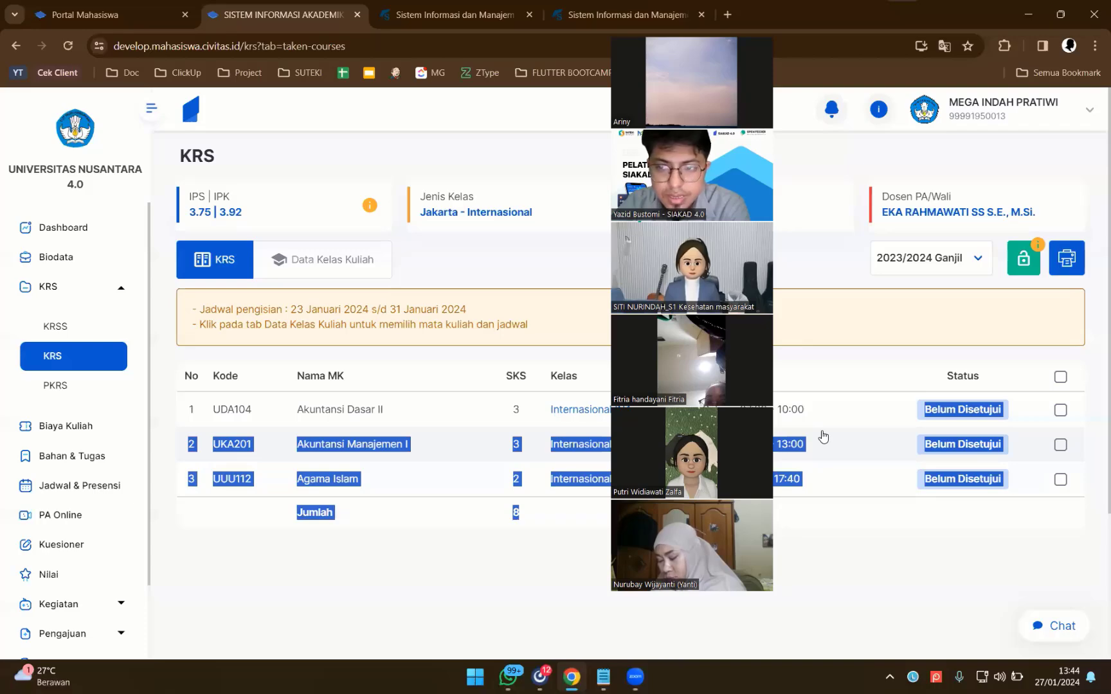
Step: Mark Akuntansi Dasar II in the KRS list, try to print the 2023/2024 Ganjil KRS, and read the notice
click(907, 421)
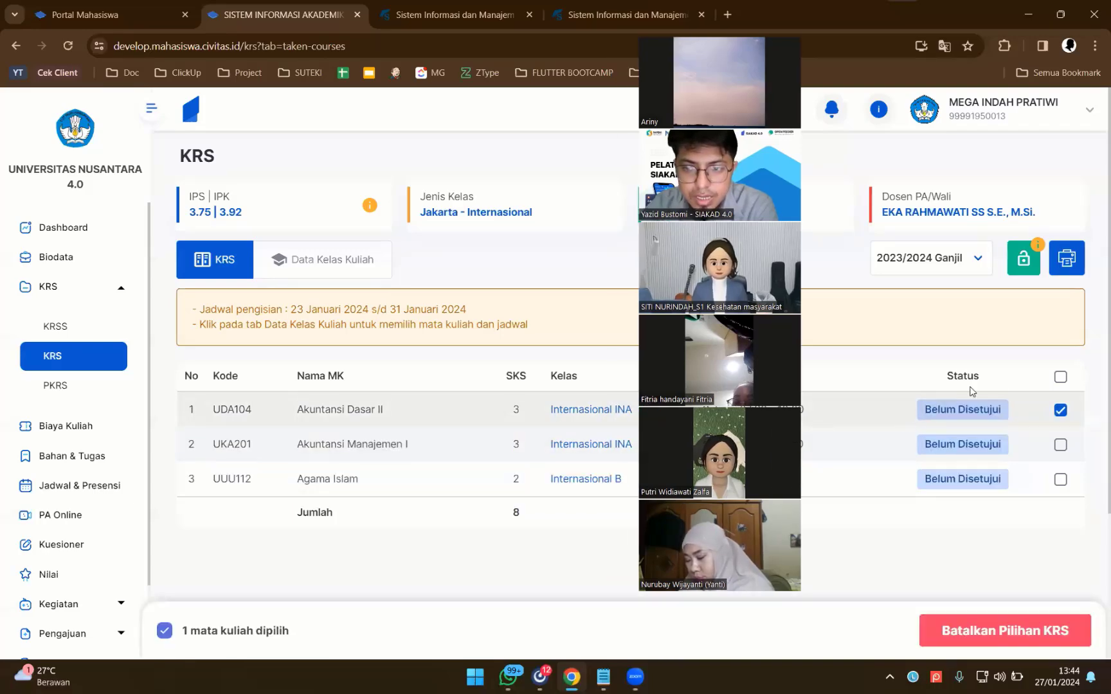
click(1053, 269)
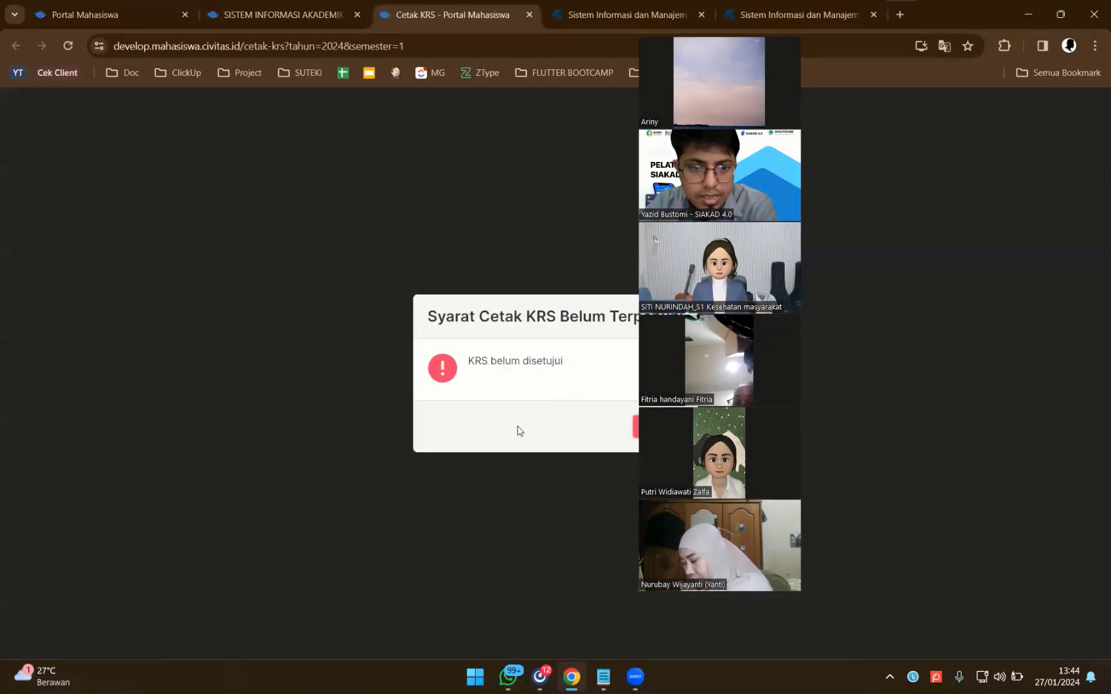
drag(469, 361, 588, 374)
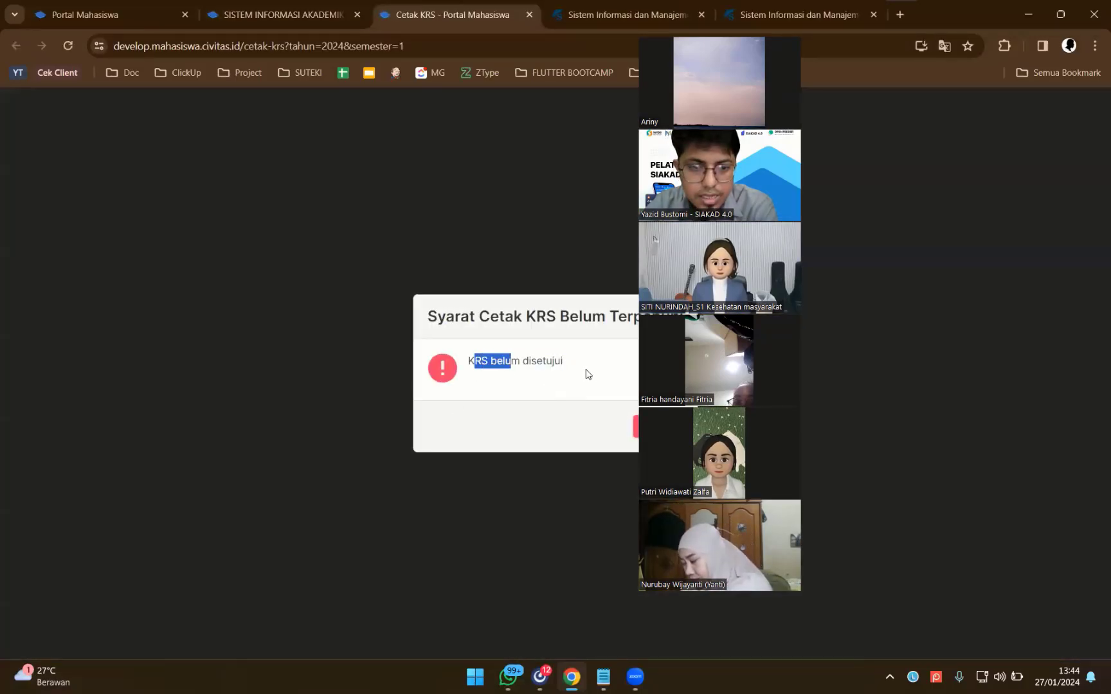
Step: Close the KRS print page, then open the KRS lock confirmation and decline it
click(545, 364)
middle_click(464, 14)
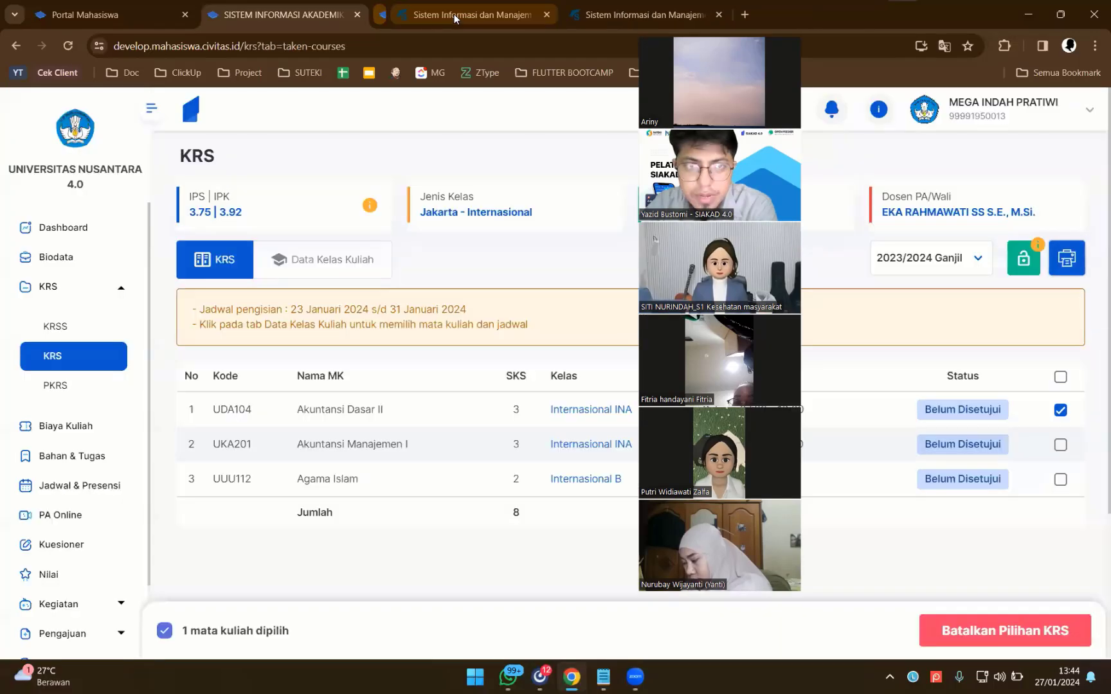
click(1027, 263)
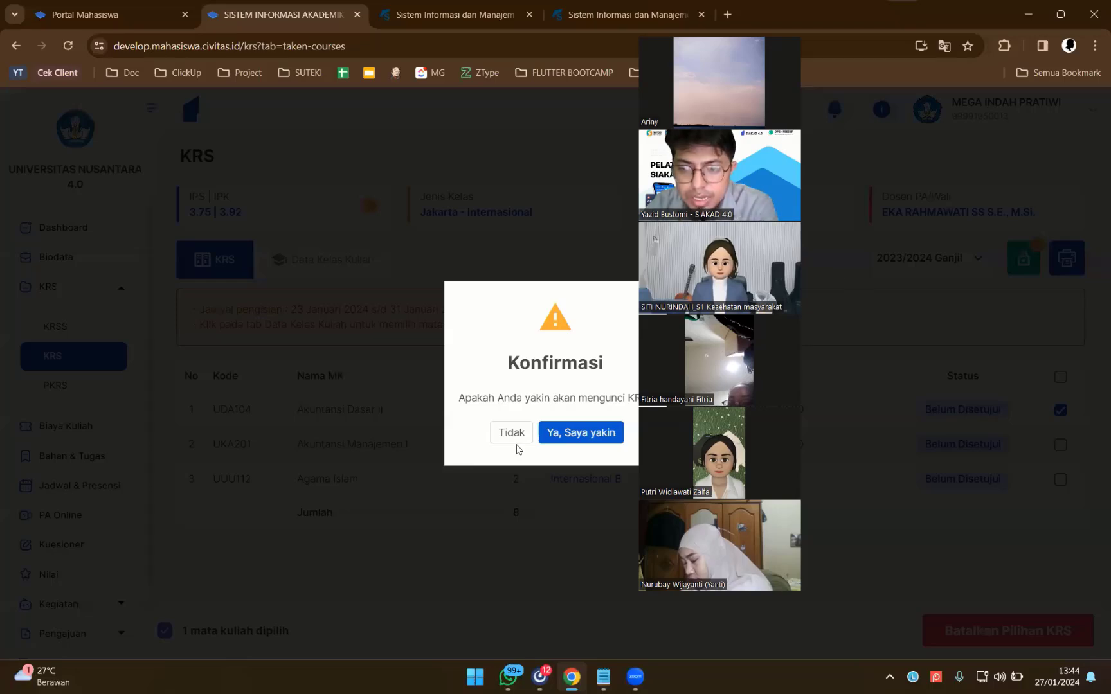
click(515, 440)
Step: Cancel the Akuntansi Dasar II selection in the KRS list and confirm its removal
click(951, 445)
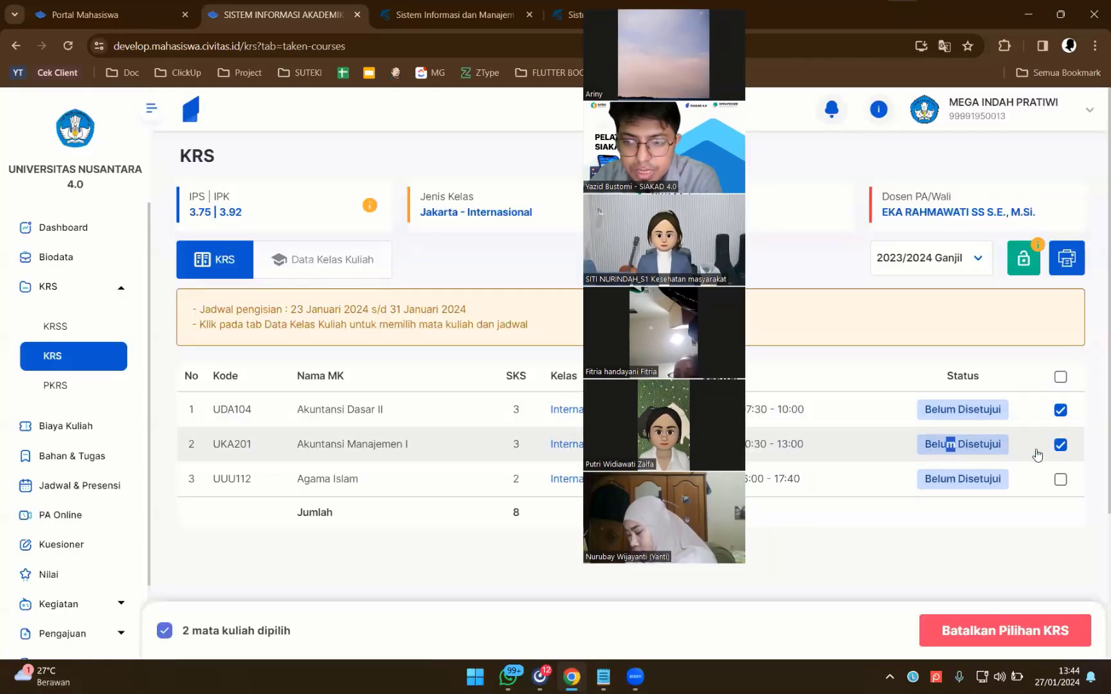
click(1060, 445)
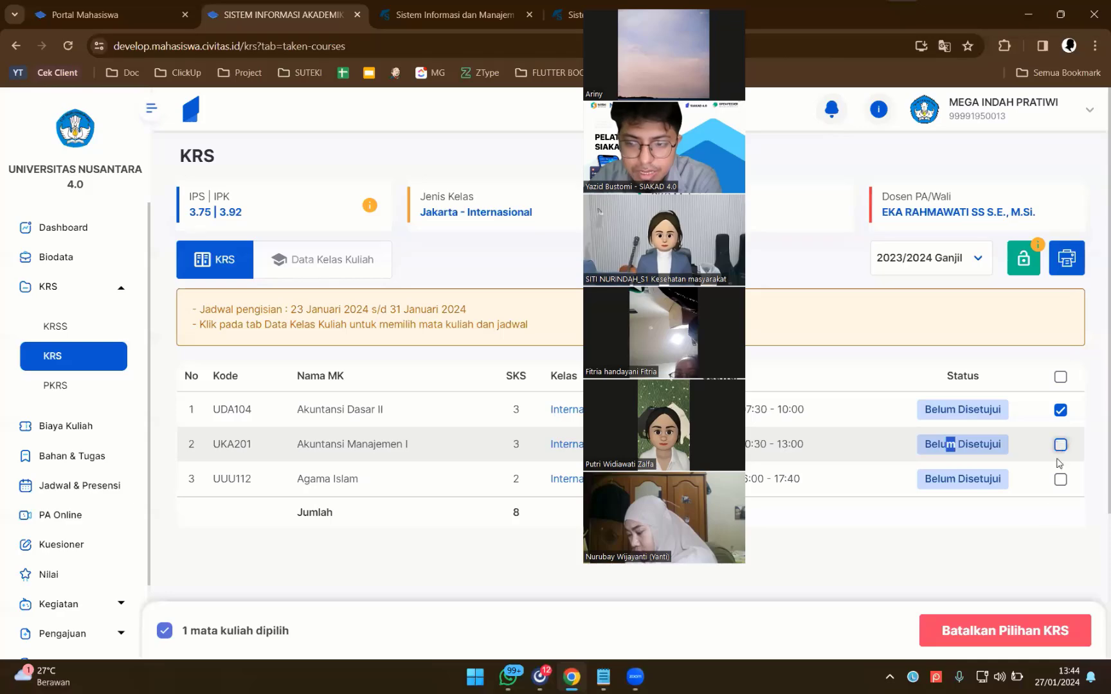
click(1005, 631)
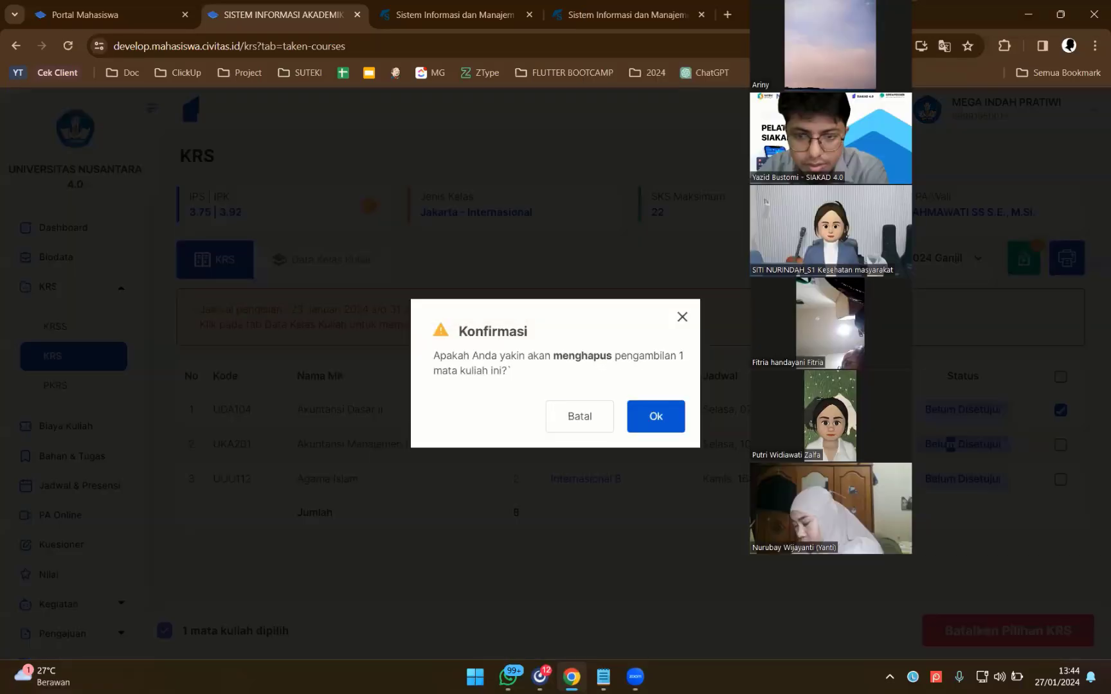
click(655, 417)
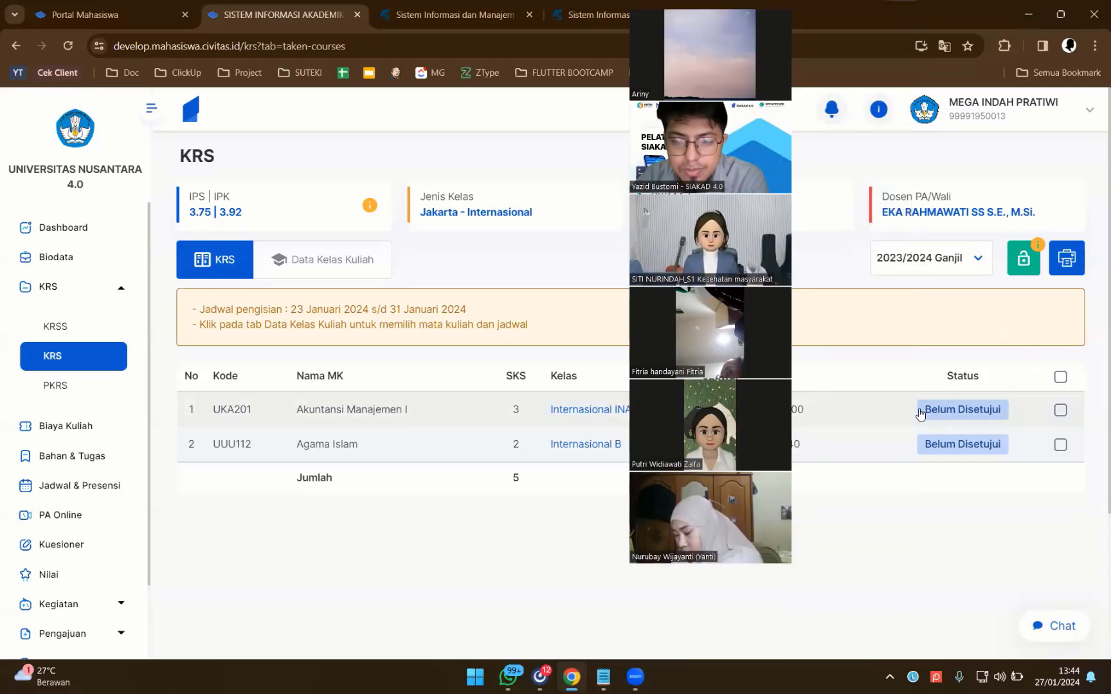
Step: Check the approval status of the remaining KRS courses, then read the Fungsi Fitur Kunci KRS explanation
drag(926, 411, 1022, 459)
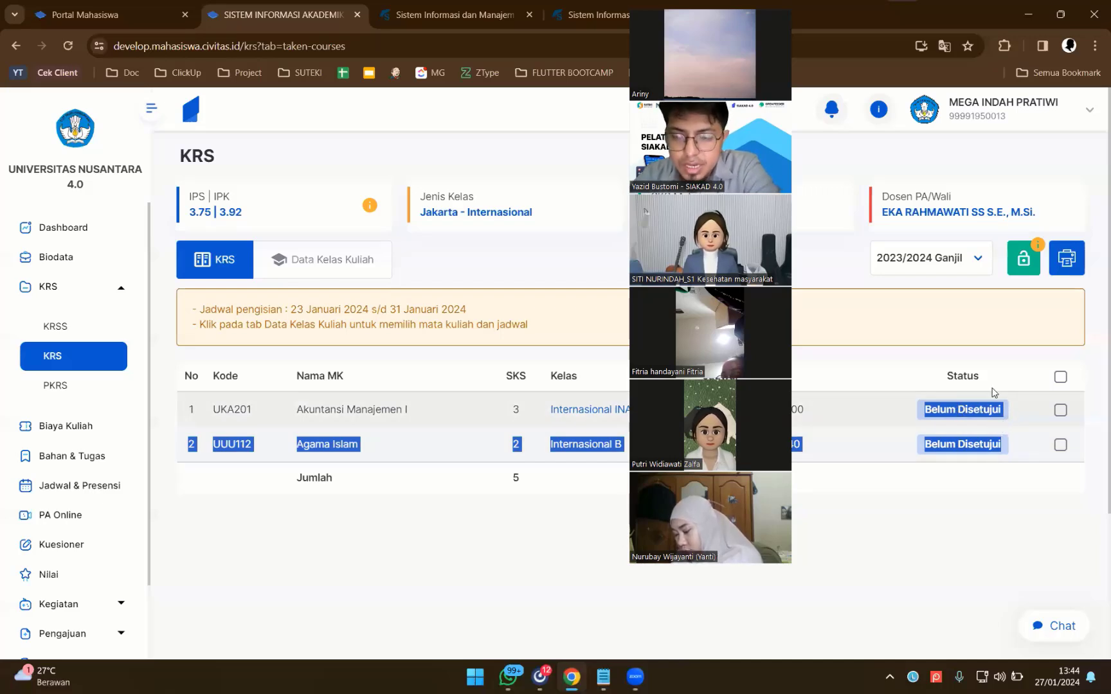
click(997, 417)
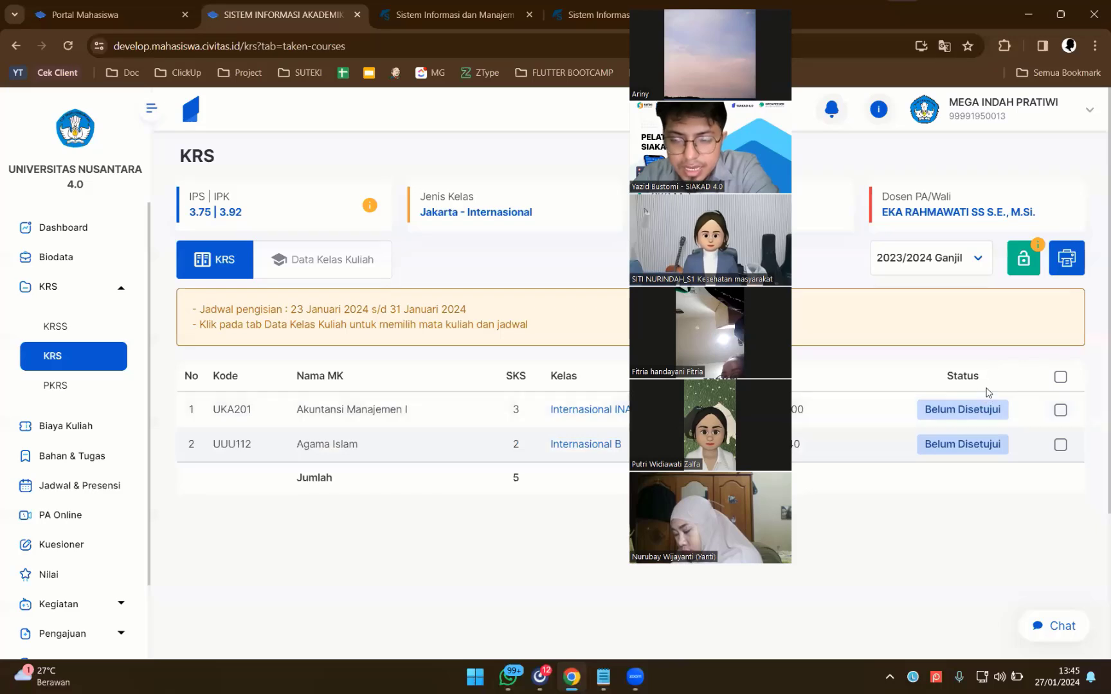
click(1031, 265)
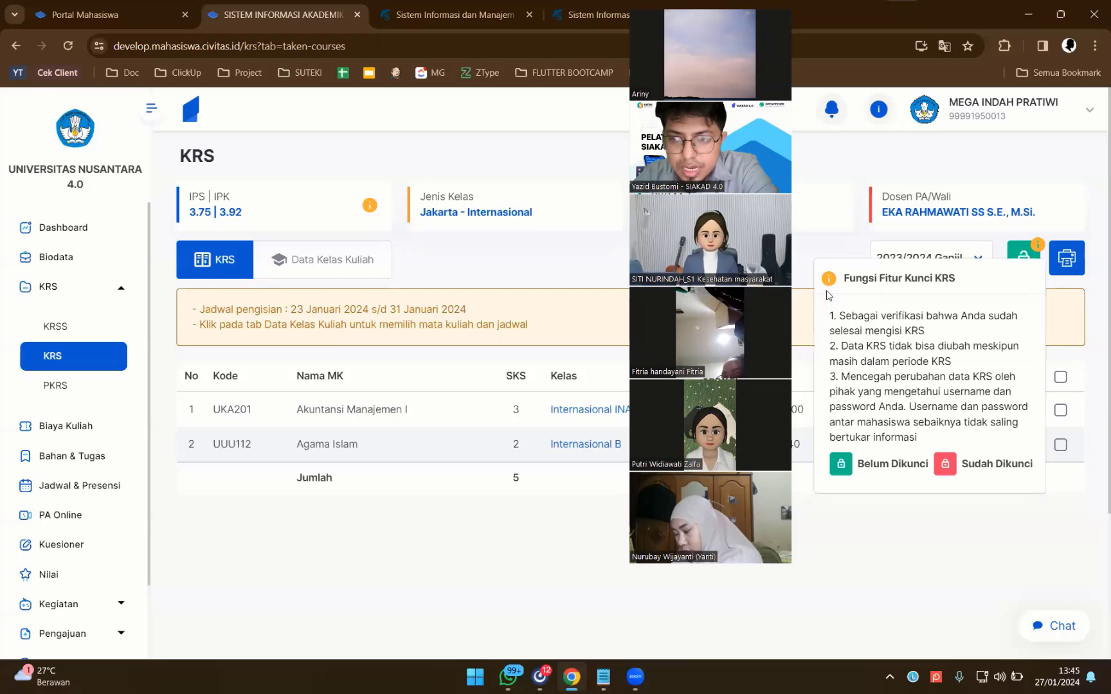
drag(765, 273, 654, 282)
mouse_move(1040, 248)
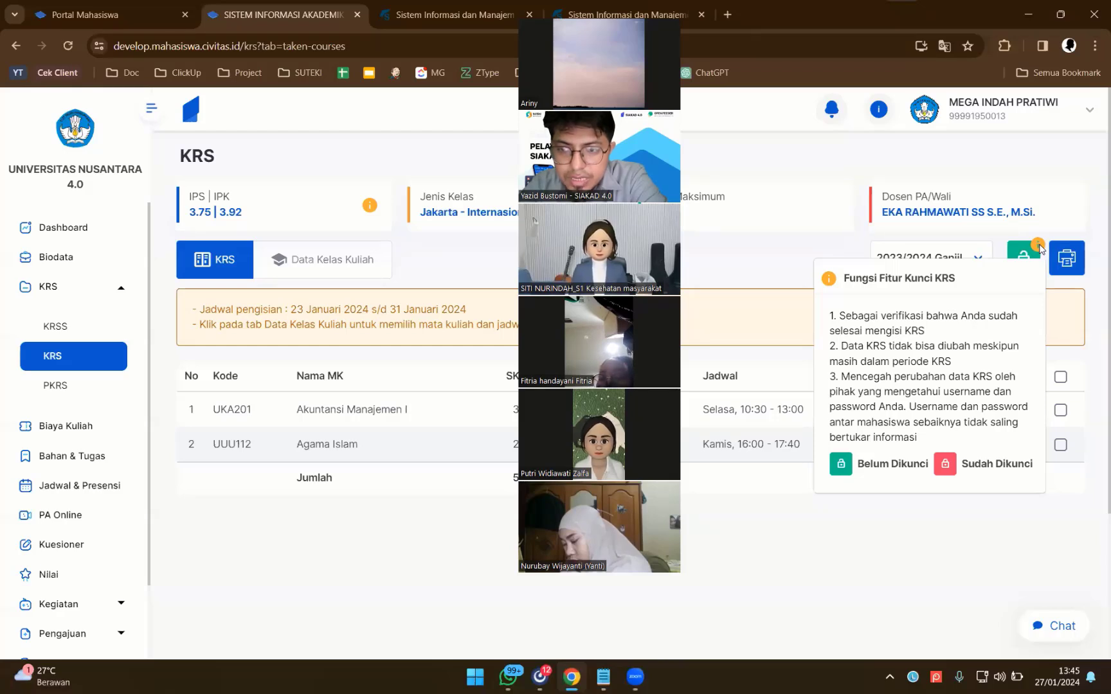
right_click(1039, 247)
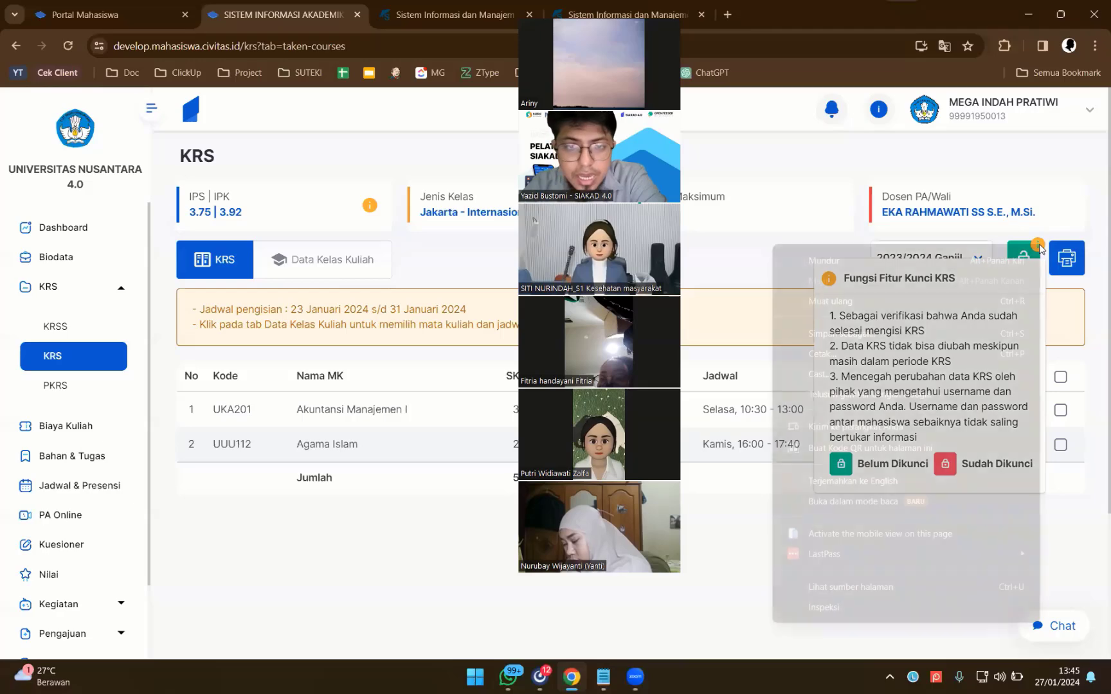
key(Escape)
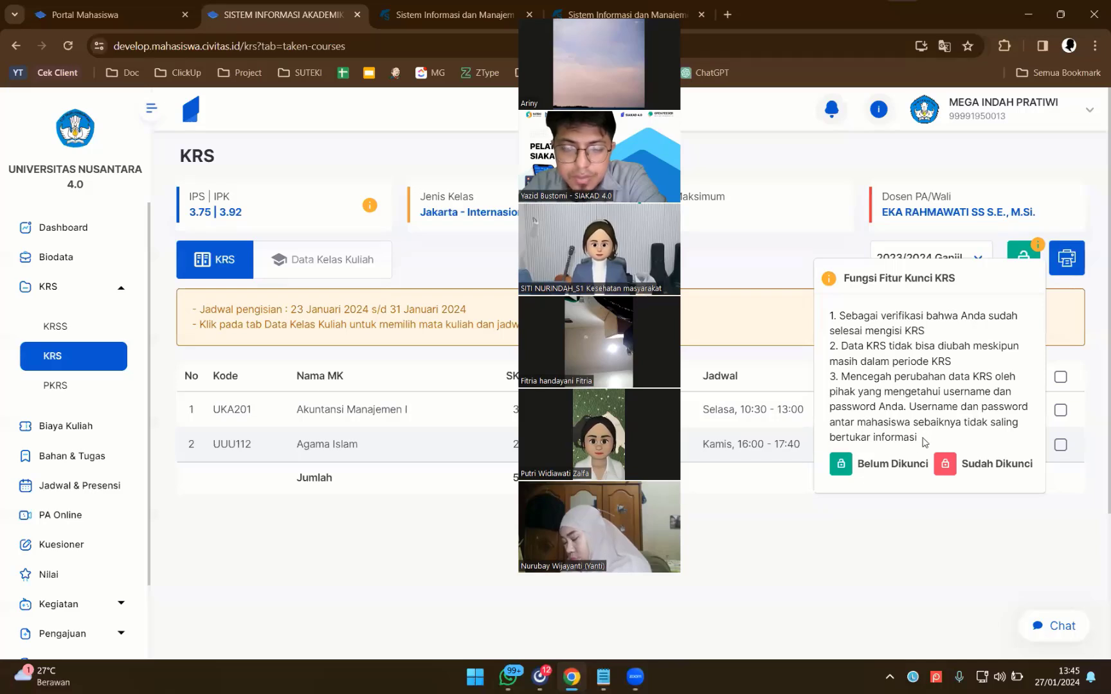
drag(924, 443, 840, 314)
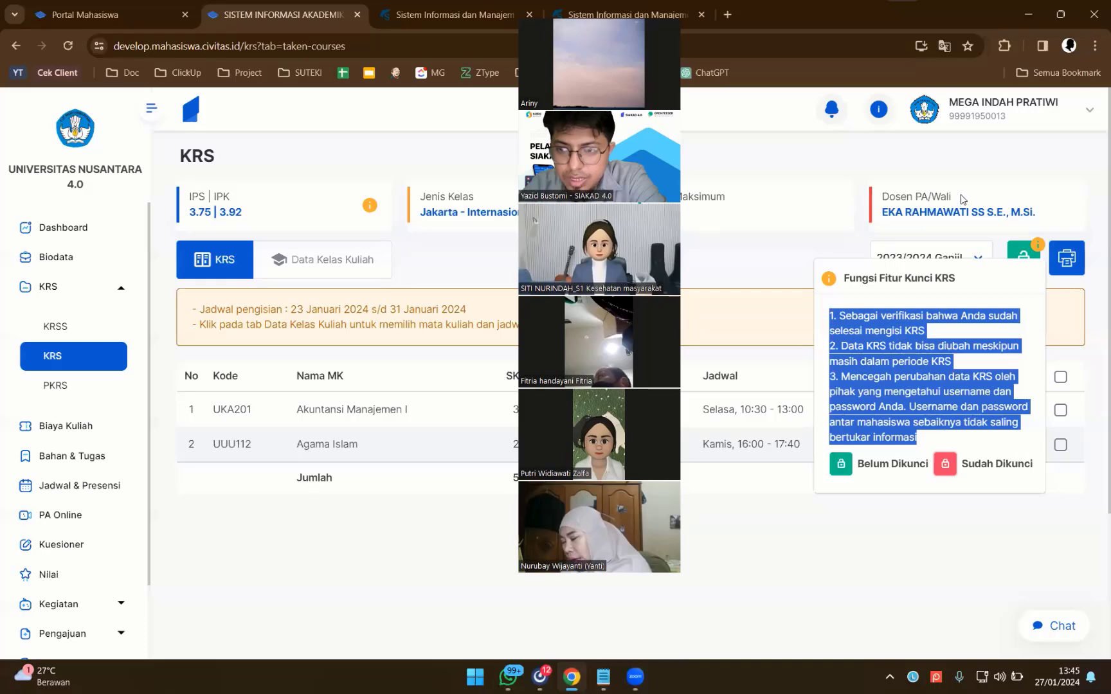
Step: Lock the 2023/2024 Ganjil KRS and confirm the locking
click(1023, 257)
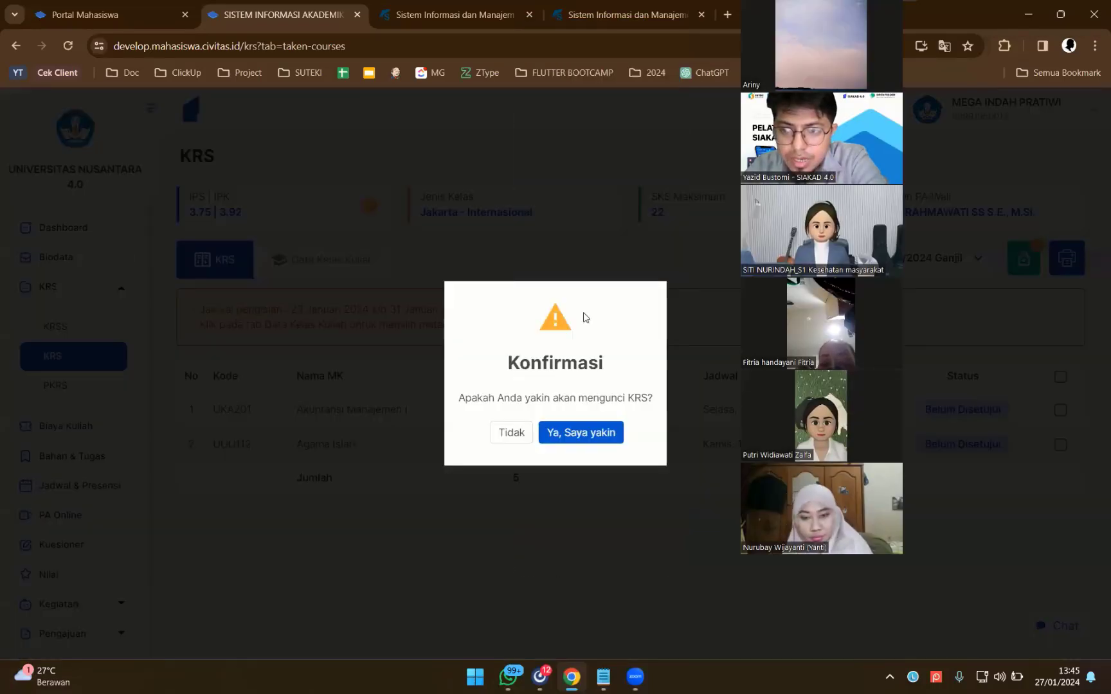
click(581, 432)
Step: Try to cancel all the courses in the locked KRS, then dismiss the confirmation
click(1061, 425)
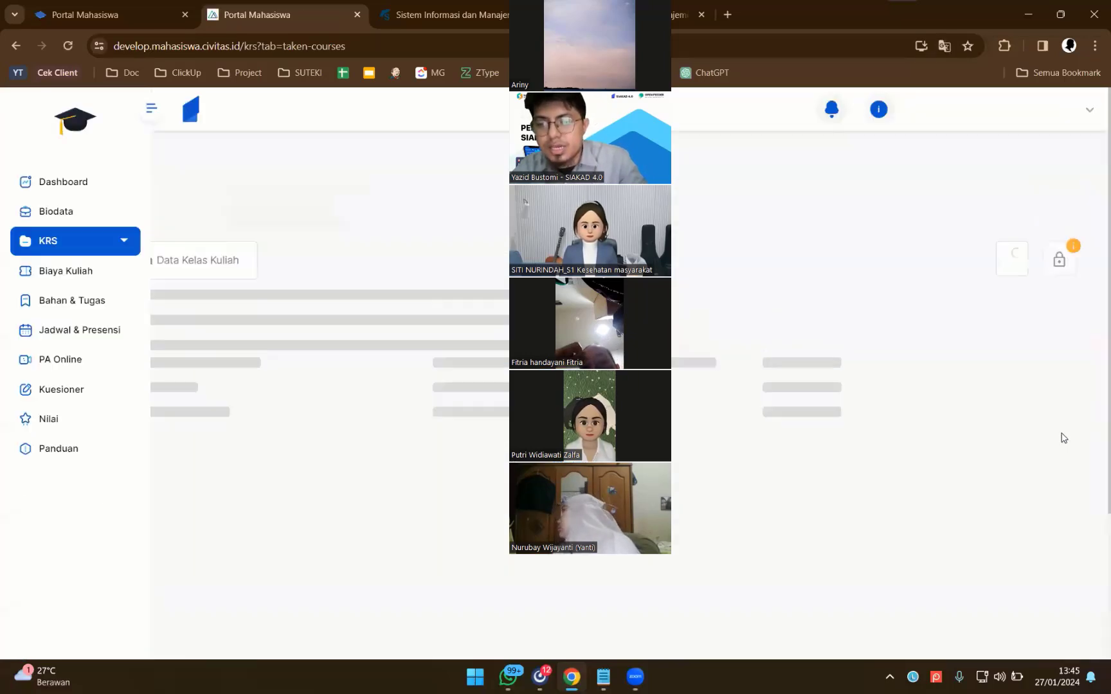
click(1061, 392)
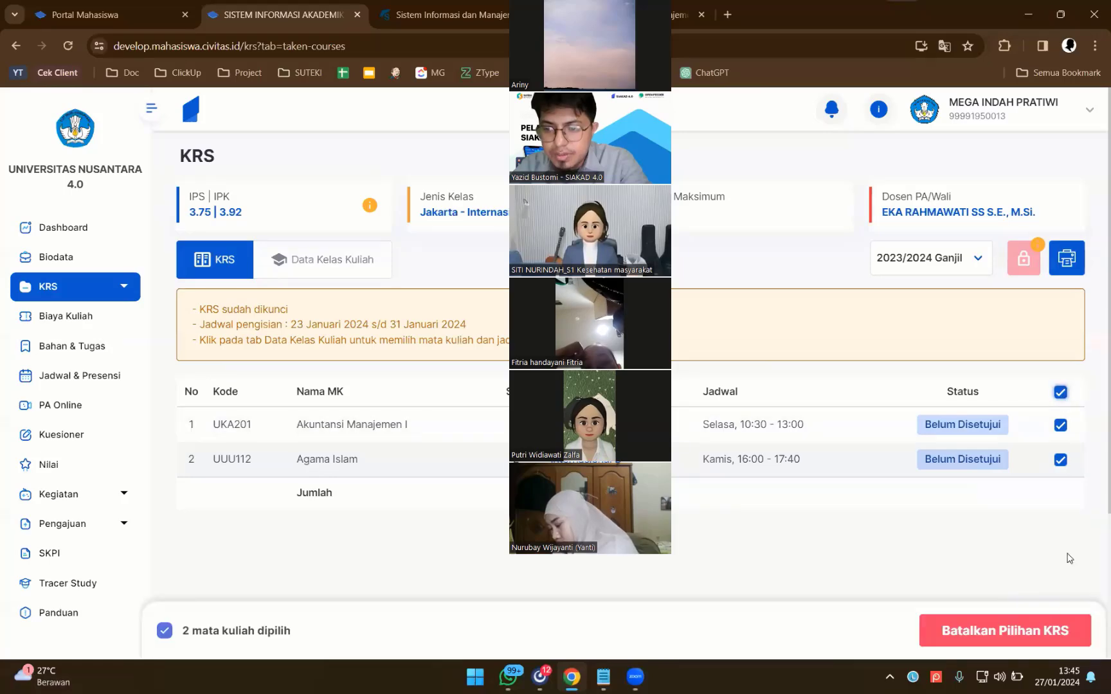
click(1006, 630)
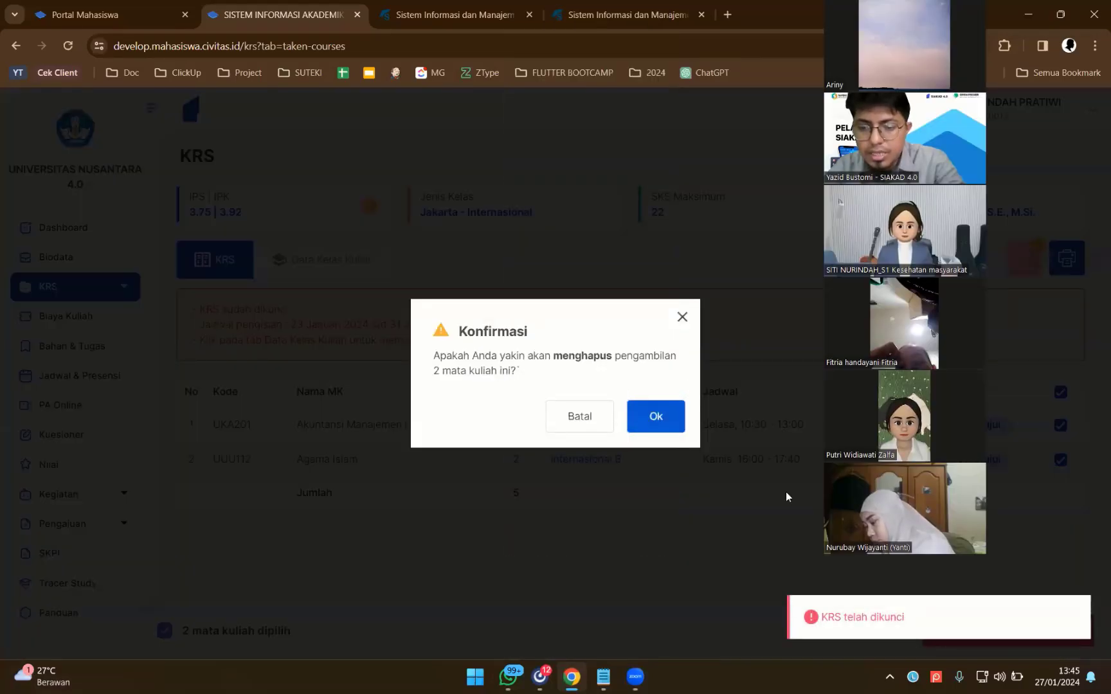
click(682, 316)
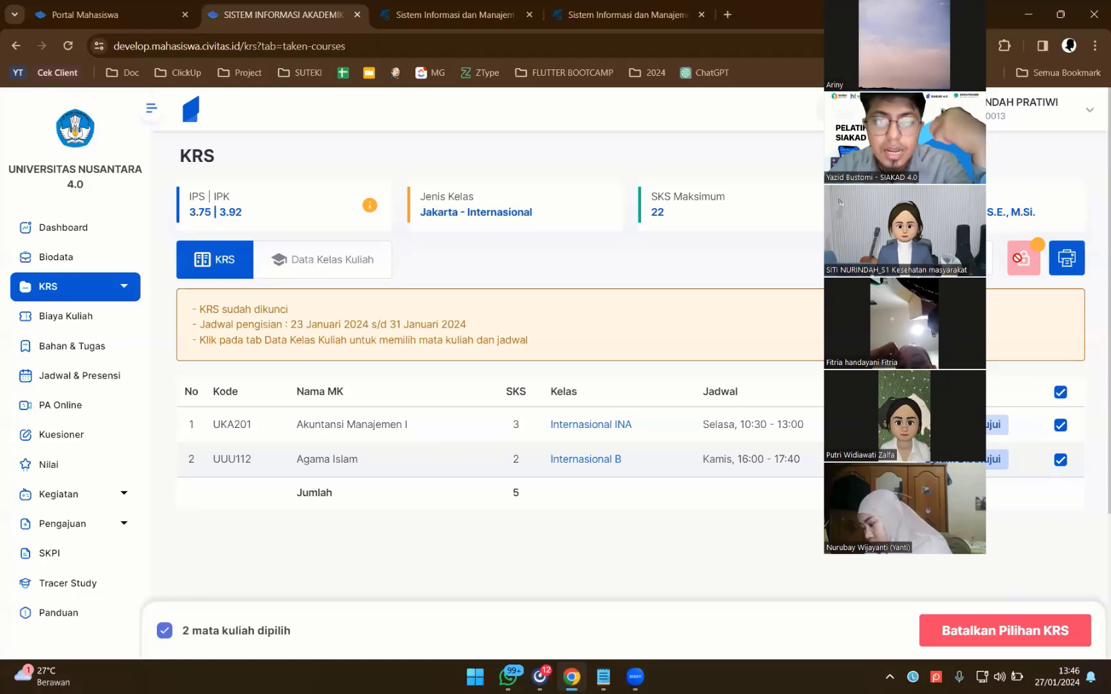
Step: Open Biaya Kuliah and examine the total arrears and the outstanding bill components for Semester 4
click(97, 317)
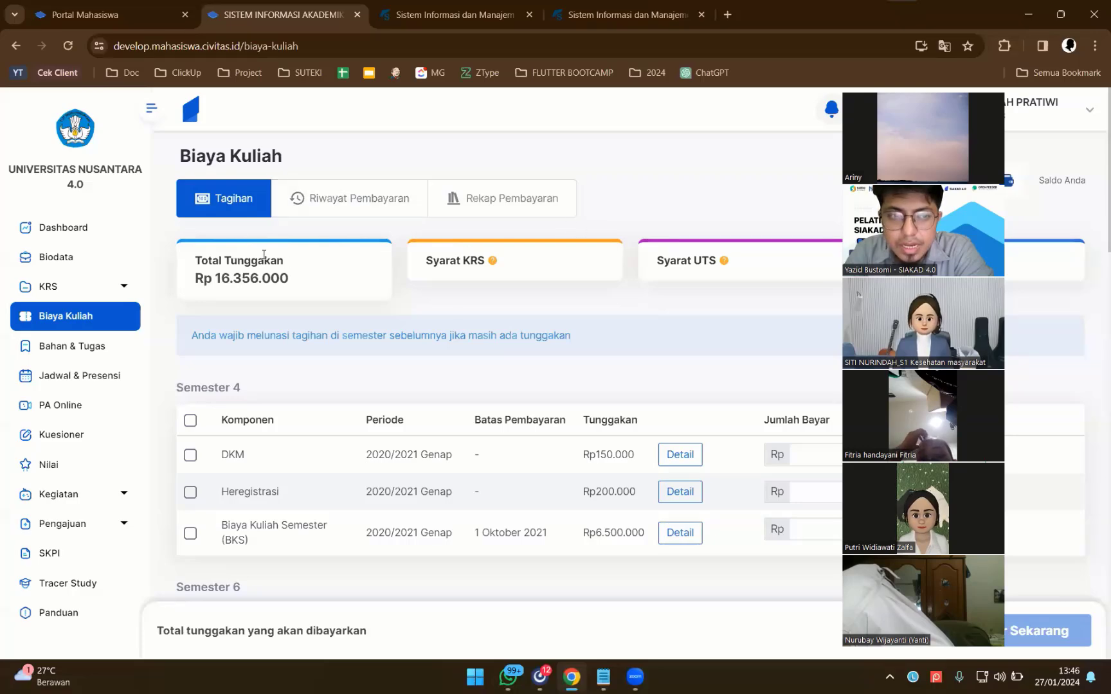
scroll(643, 432, down, 2)
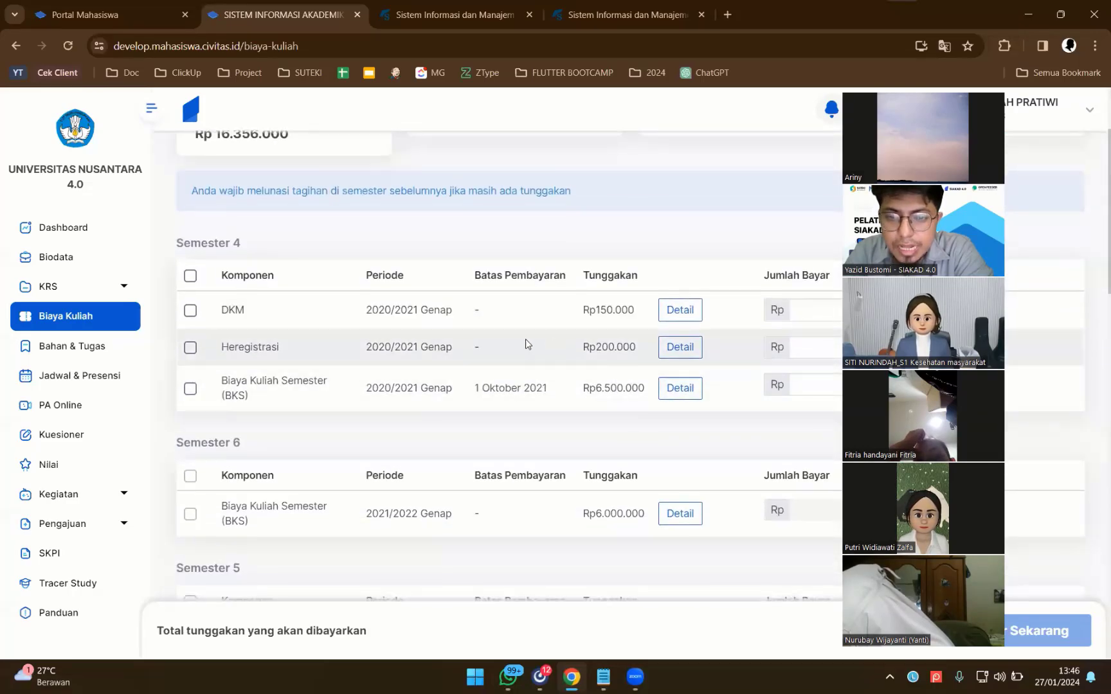
drag(552, 331, 649, 398)
click(614, 370)
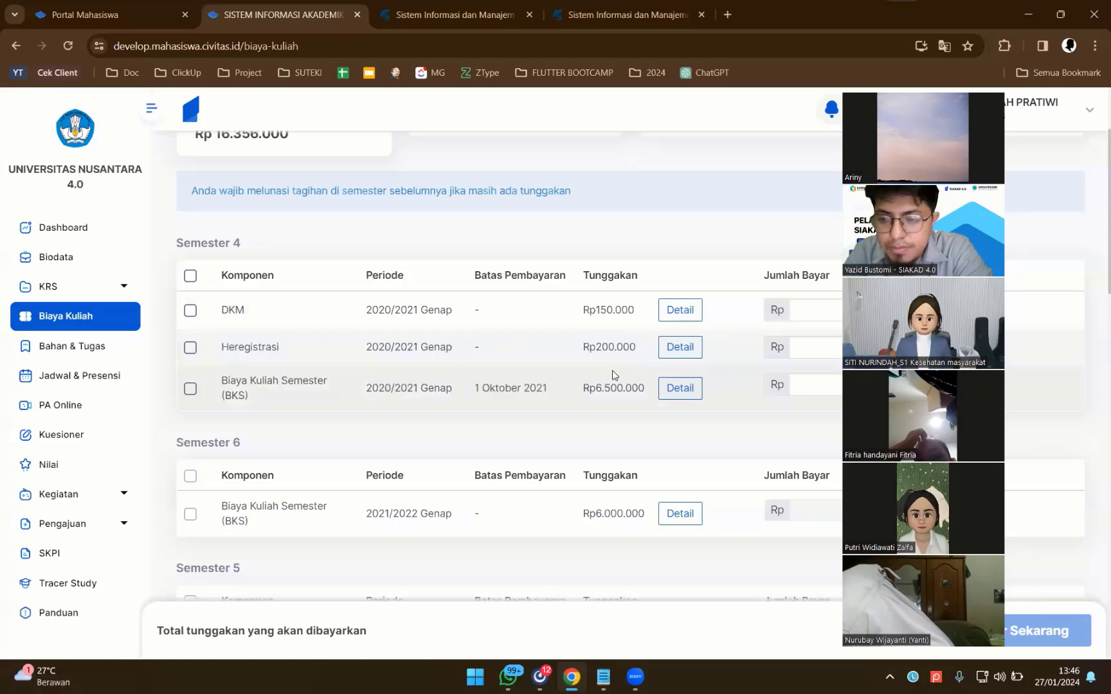
scroll(608, 346, down, 1)
scroll(216, 225, up, 4)
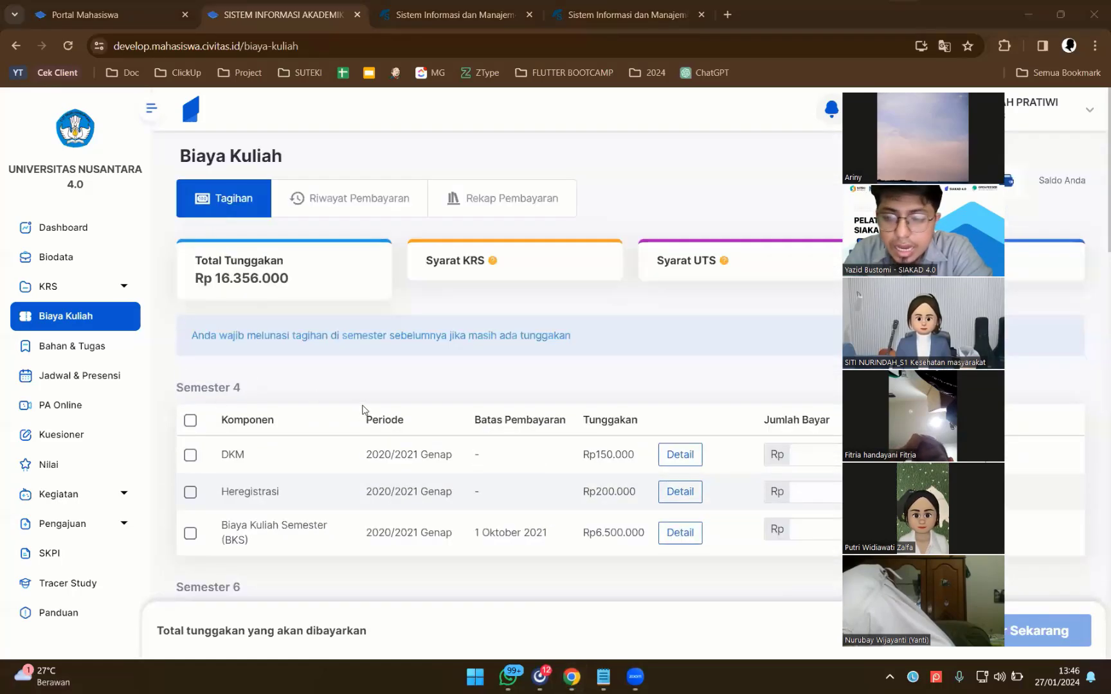
scroll(370, 413, down, 4)
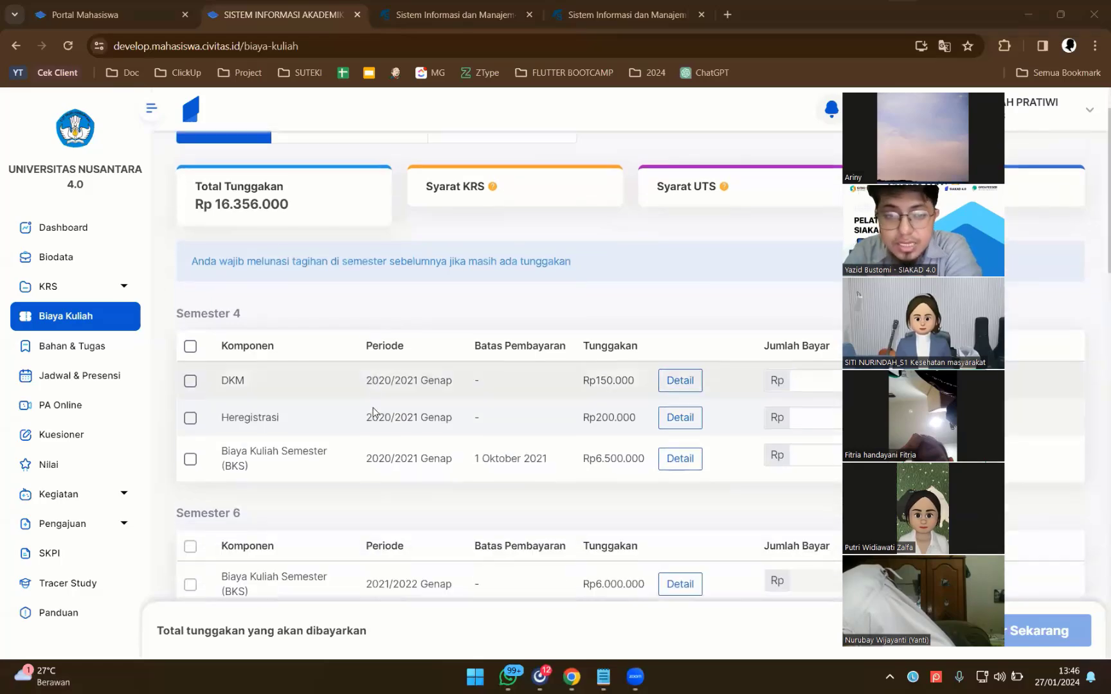
scroll(370, 412, up, 4)
scroll(368, 405, down, 1)
scroll(438, 389, down, 3)
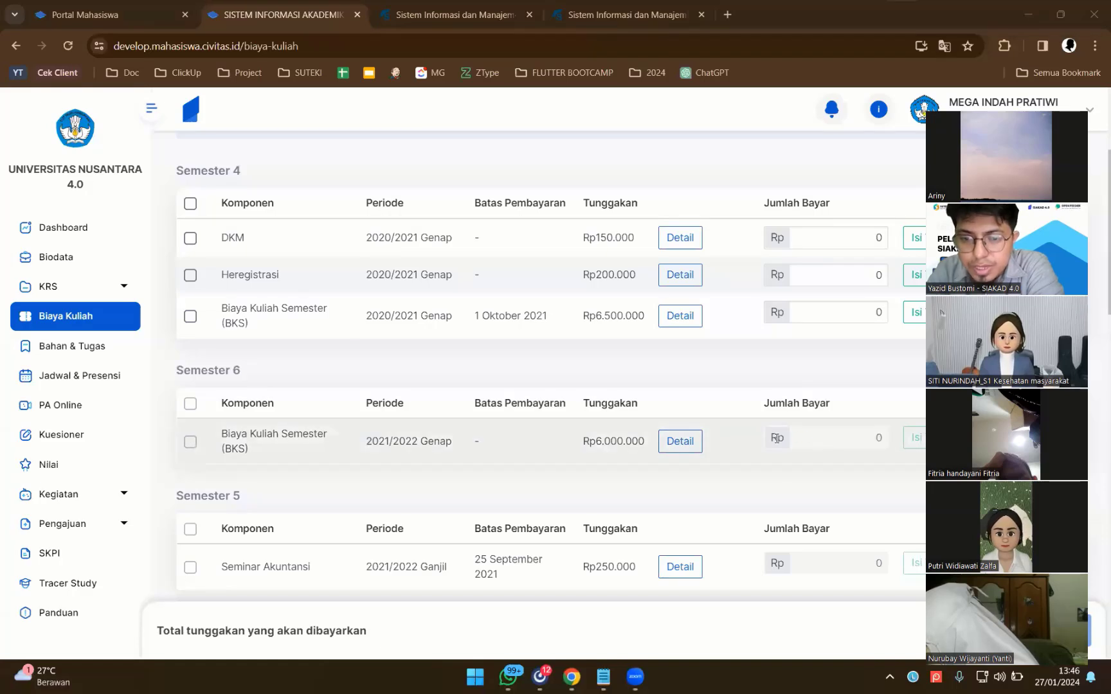
Step: Examine the bills for Semesters 6, 5, 7 and 9 and whether their payment amounts can be edited
drag(492, 417, 726, 426)
click(811, 444)
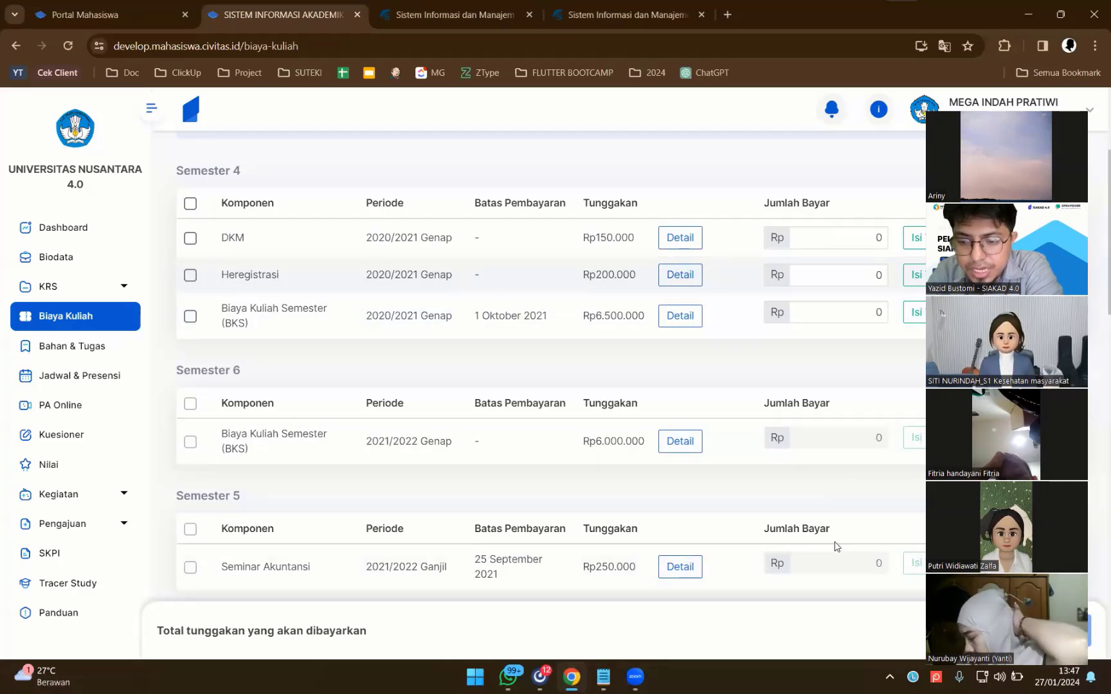
double_click(236, 370)
double_click(236, 495)
scroll(290, 497, down, 2)
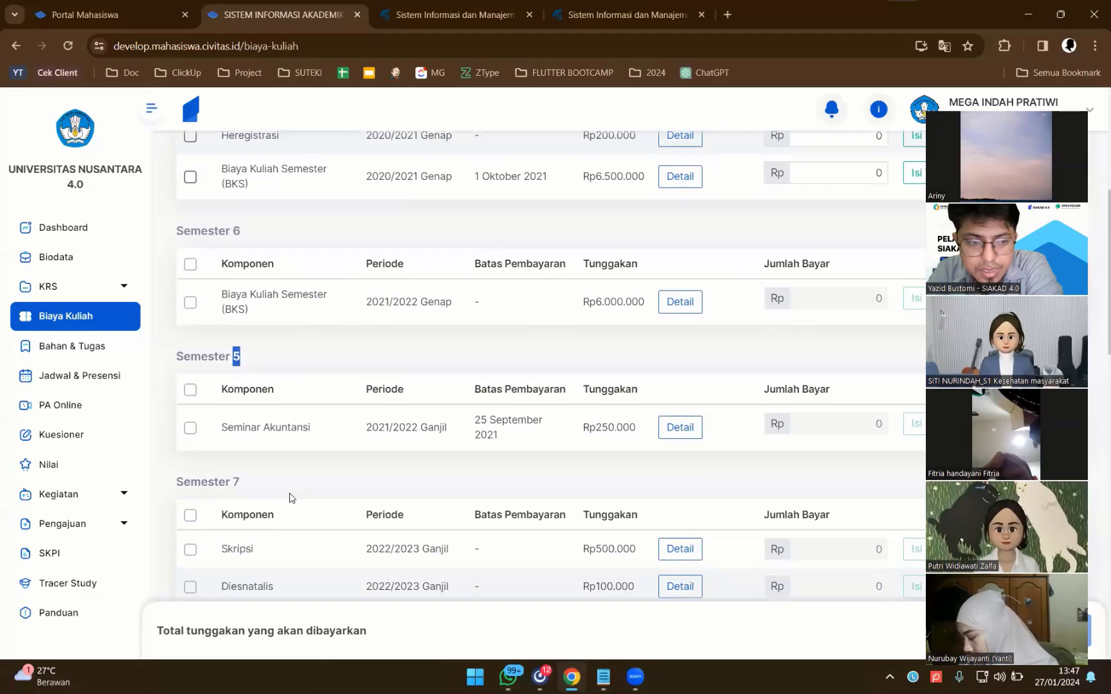
scroll(290, 497, down, 8)
scroll(514, 508, up, 4)
scroll(712, 515, down, 1)
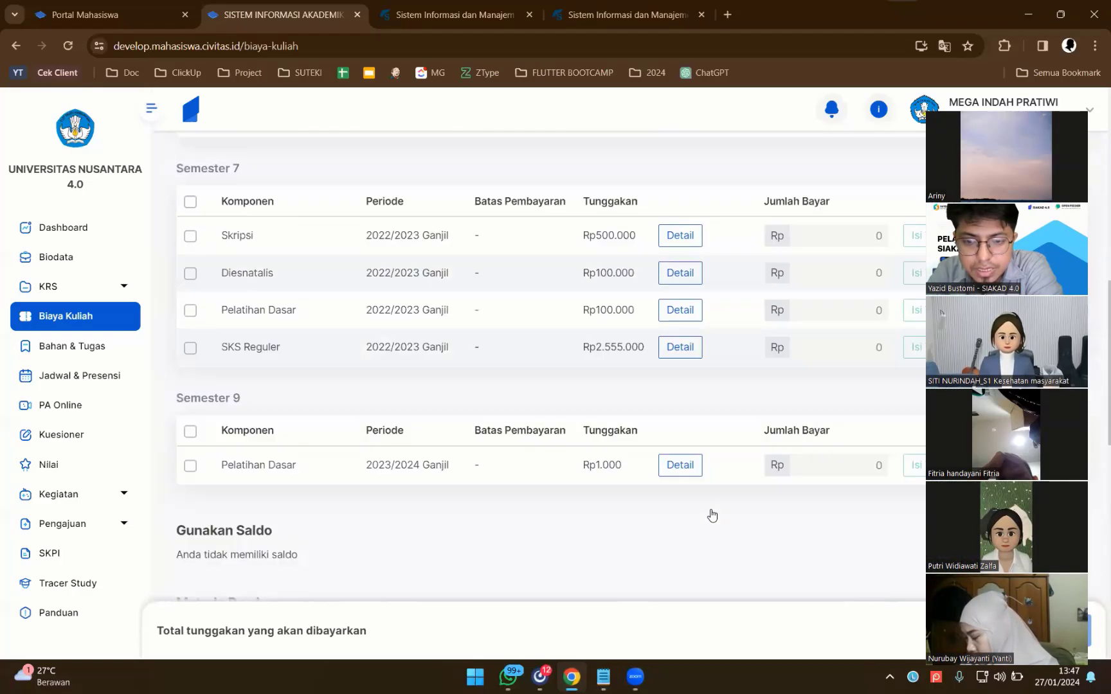
Step: Fill in the full arrears as payment for Semester 4's DKM, Rp 150.000, and Heregistrasi, Rp 200.000
scroll(712, 514, up, 12)
scroll(643, 463, down, 1)
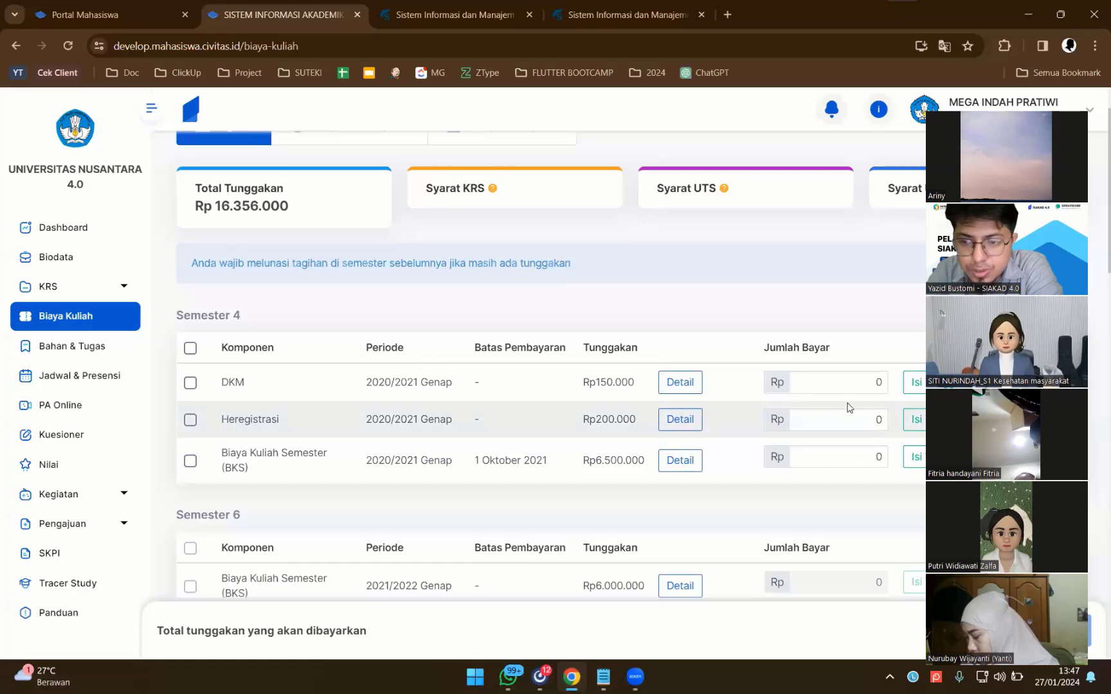
click(861, 385)
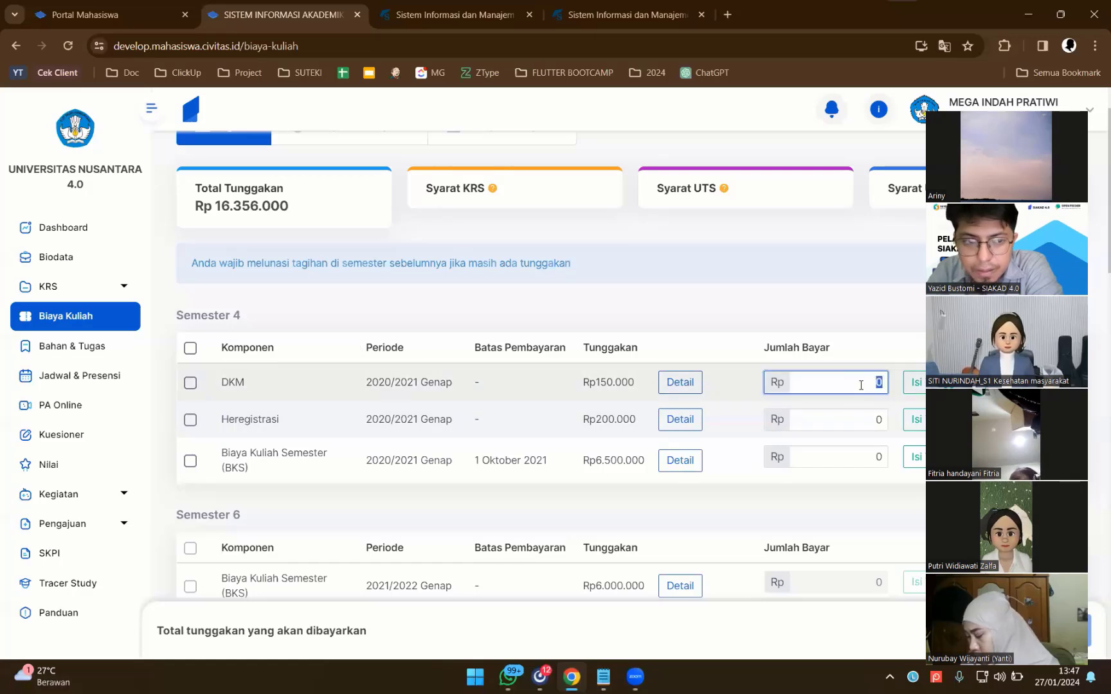
click(916, 381)
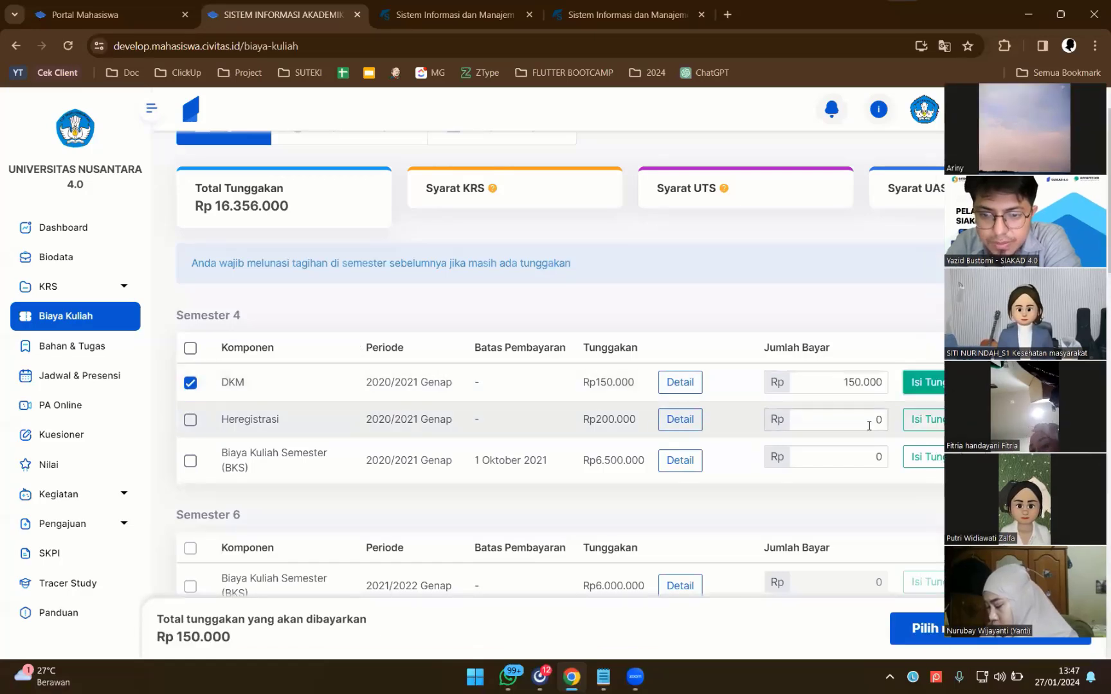
click(924, 419)
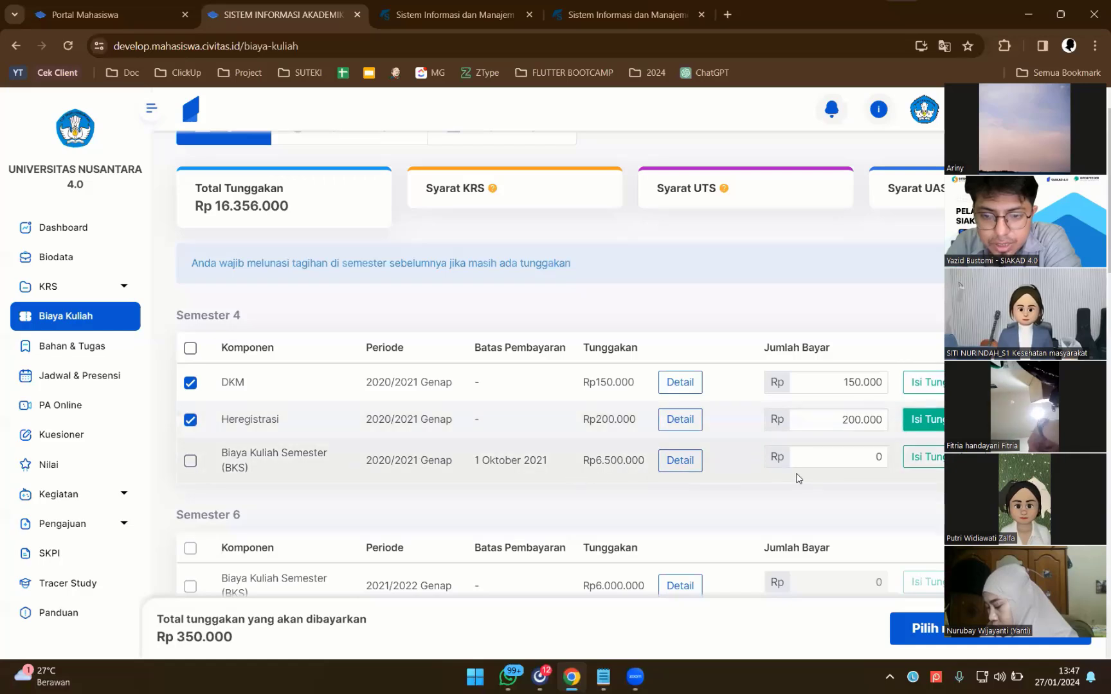
Step: Set the payment amount for Semester 4's Biaya Kuliah Semester (BKS) to Rp 2.000.000 and review the selected bills
click(877, 457)
text(2)
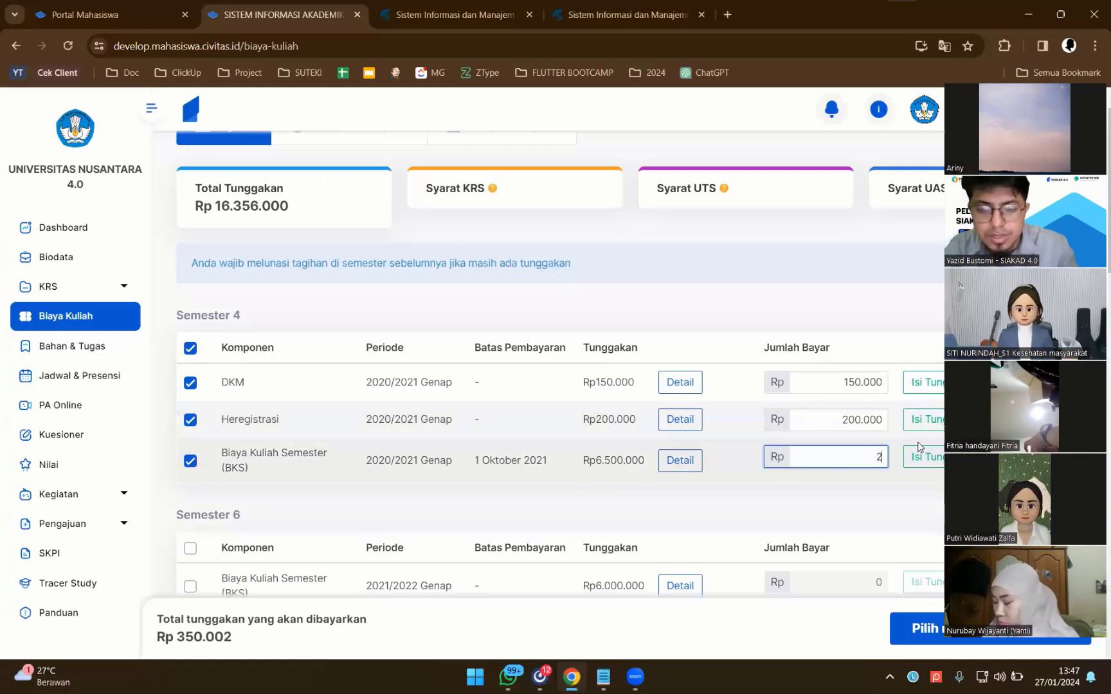
text(.000.000)
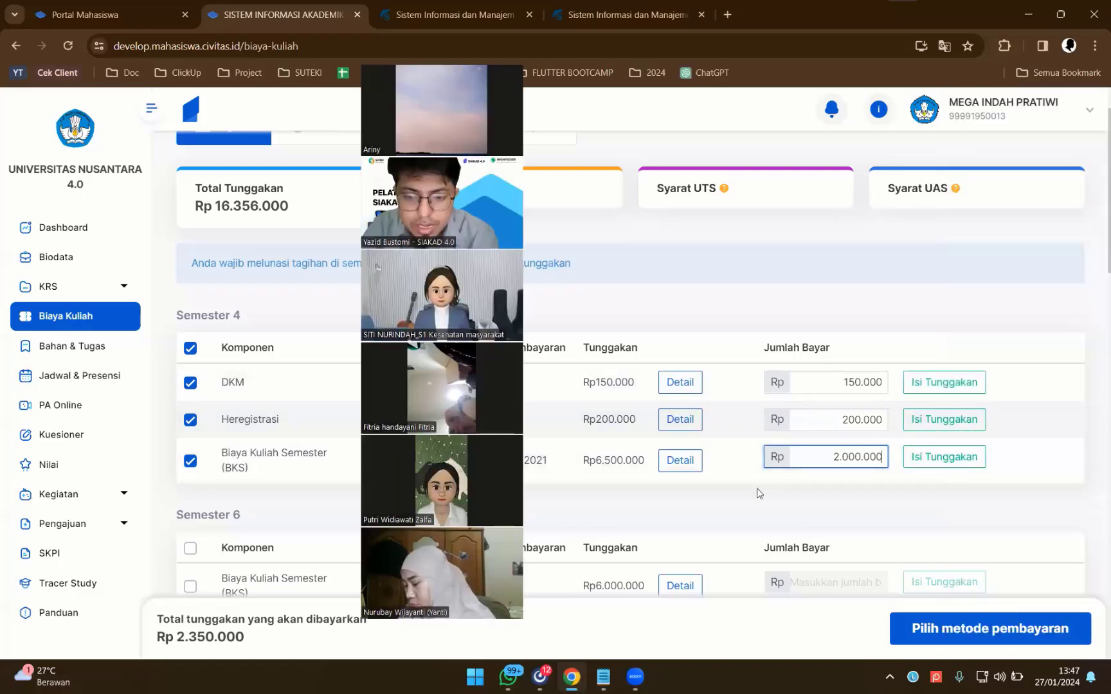
scroll(759, 493, down, 3)
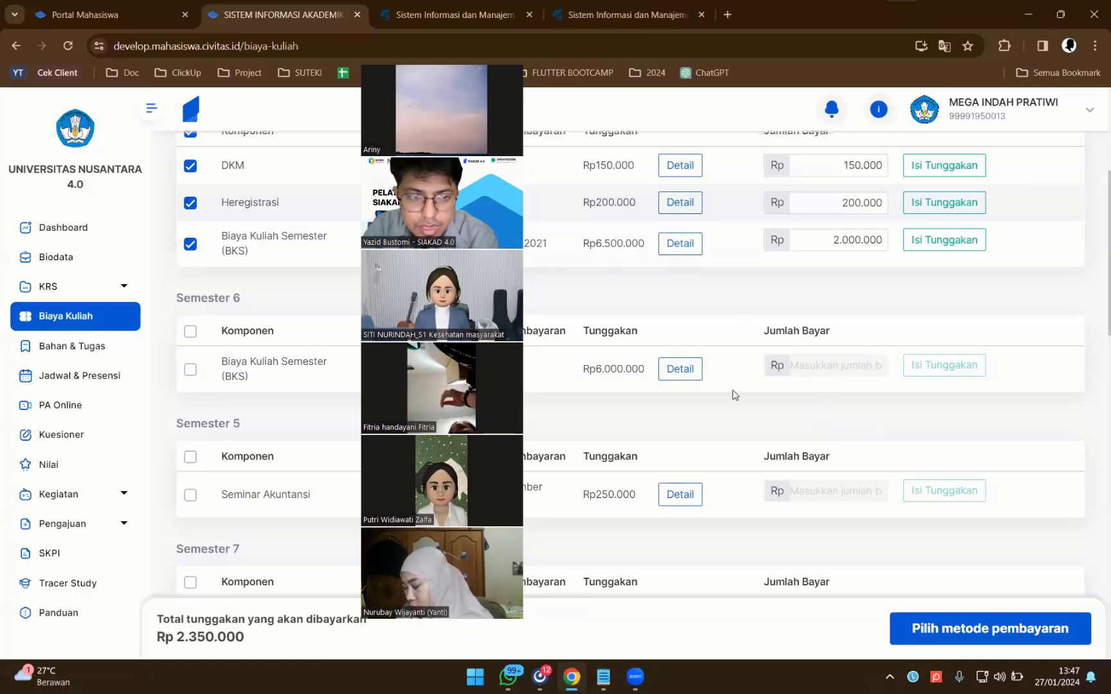
scroll(735, 360, up, 2)
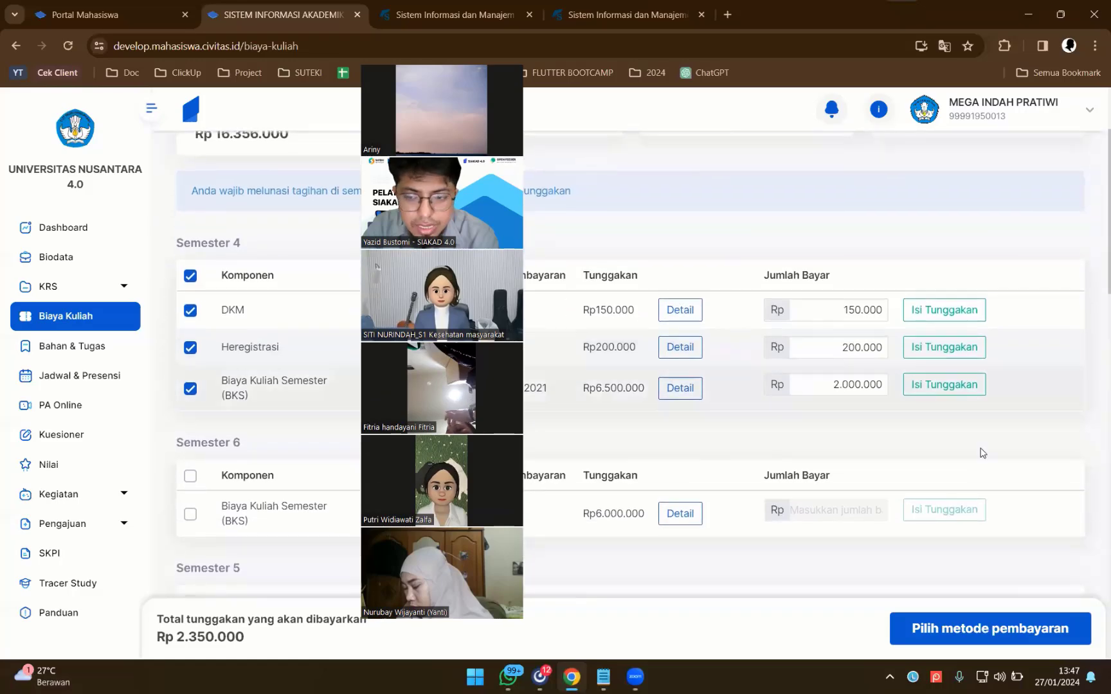
Step: Proceed to the payment methods, compare the available banks and choose Mandiri VA for the selected Semester 4 bills
click(1022, 625)
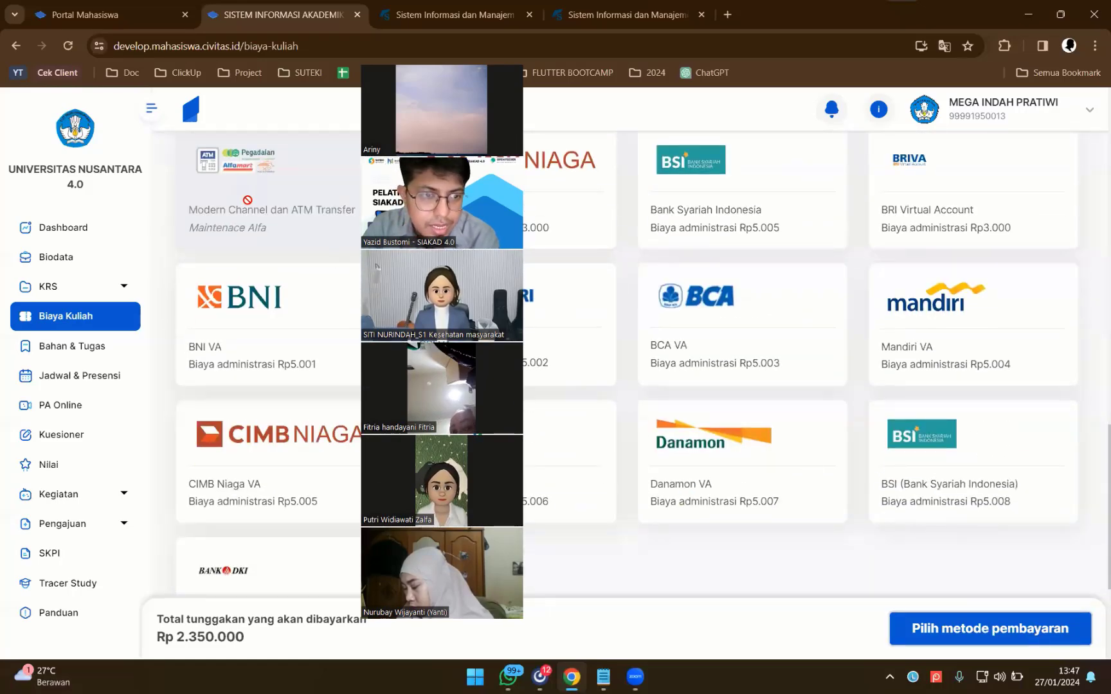
drag(424, 199, 664, 180)
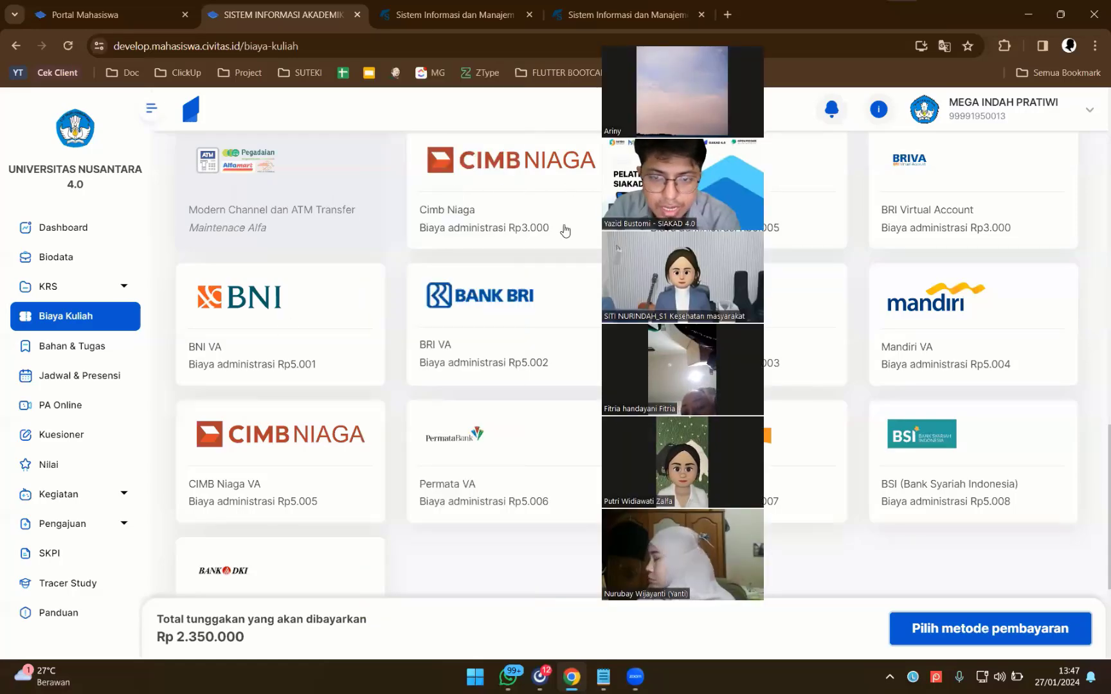
scroll(878, 283, up, 3)
scroll(878, 283, down, 4)
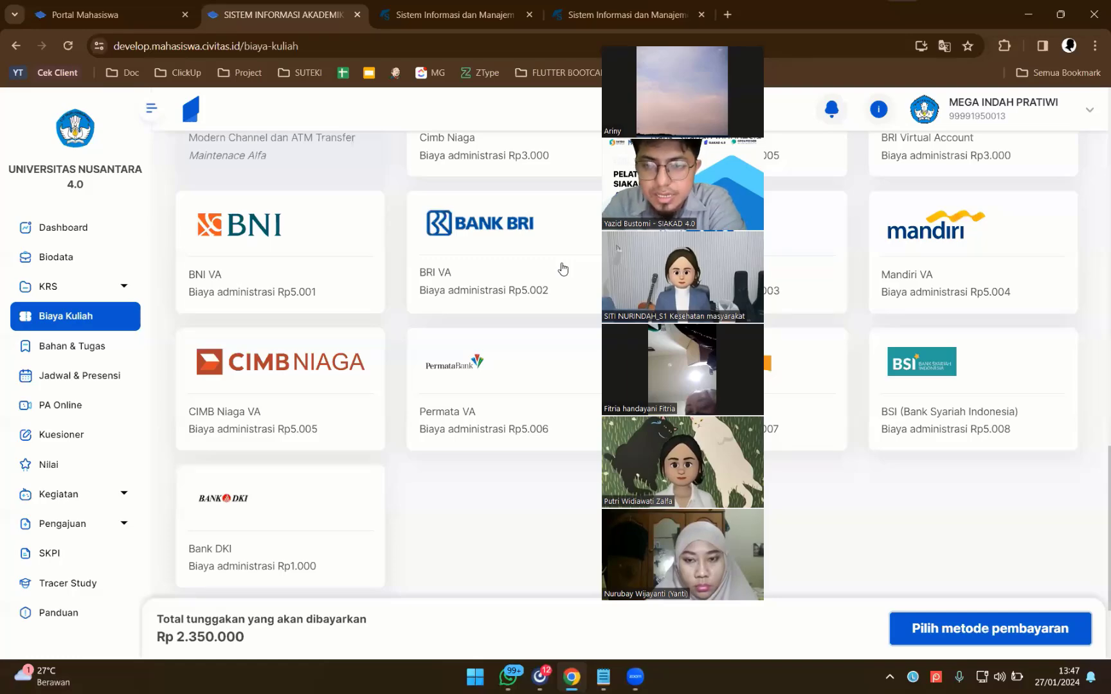
click(922, 290)
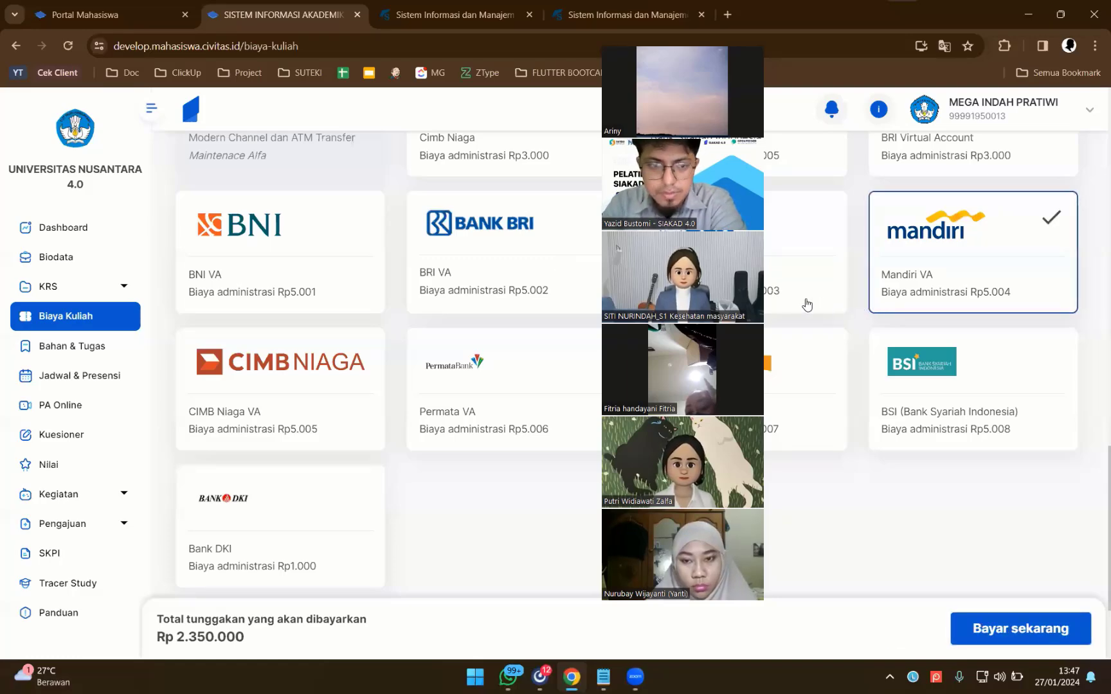
click(252, 270)
scroll(407, 300, up, 2)
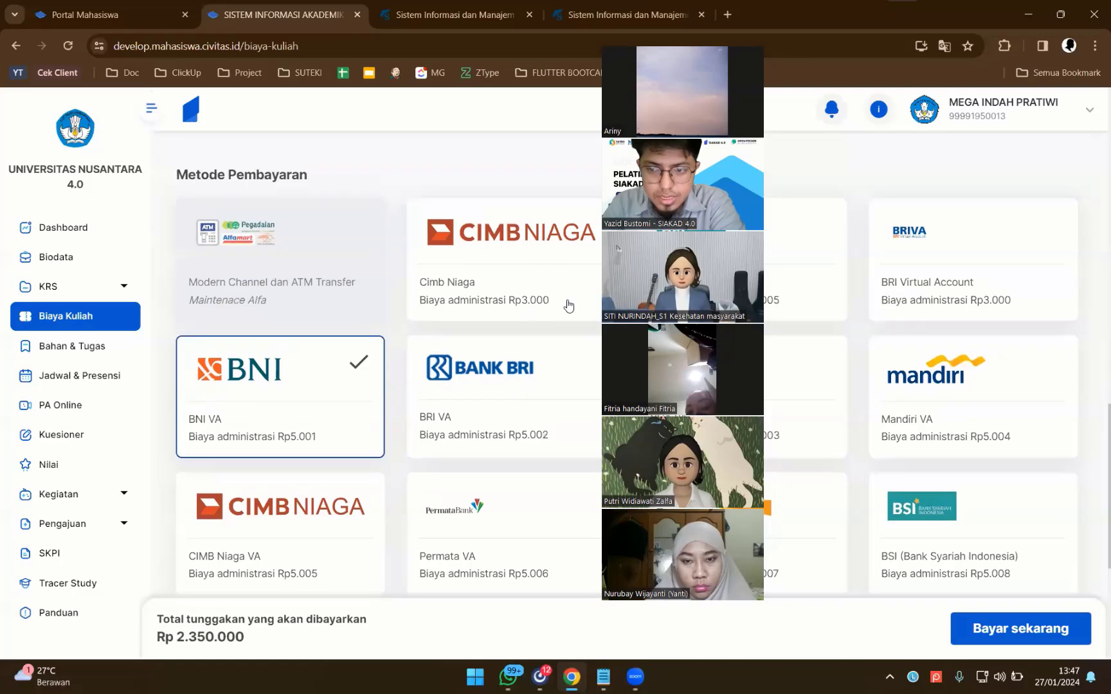
click(1008, 392)
scroll(1008, 418, down, 5)
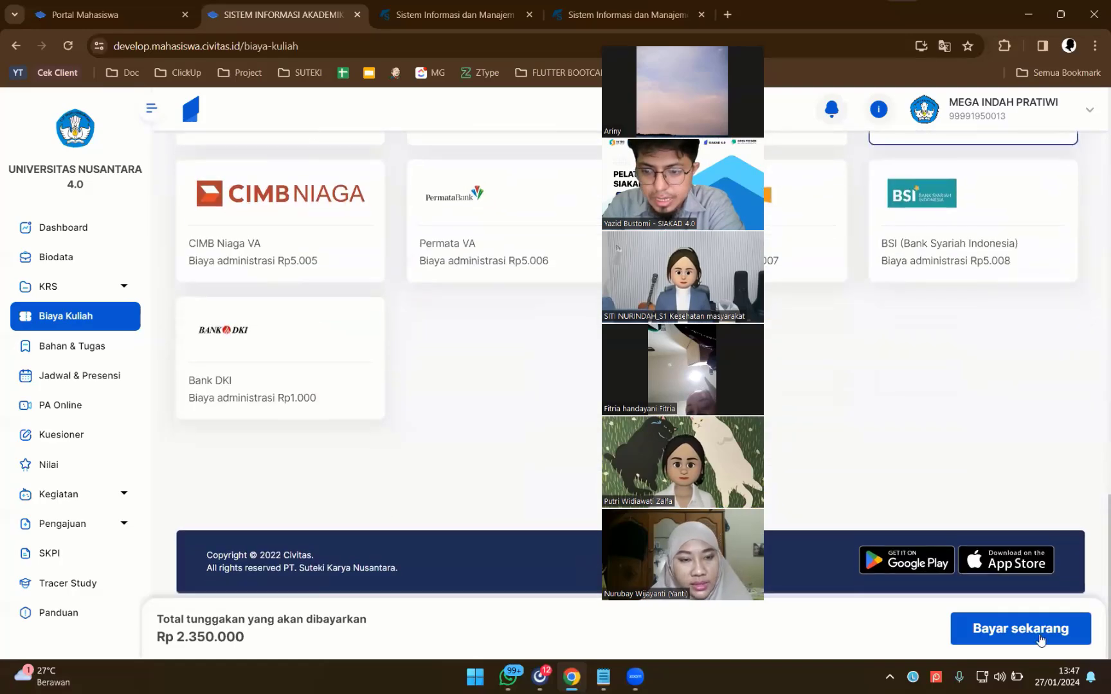
Step: Check out the Semester 4 bills with Mandiri VA, declare the payment details checked and process the payment
click(1042, 637)
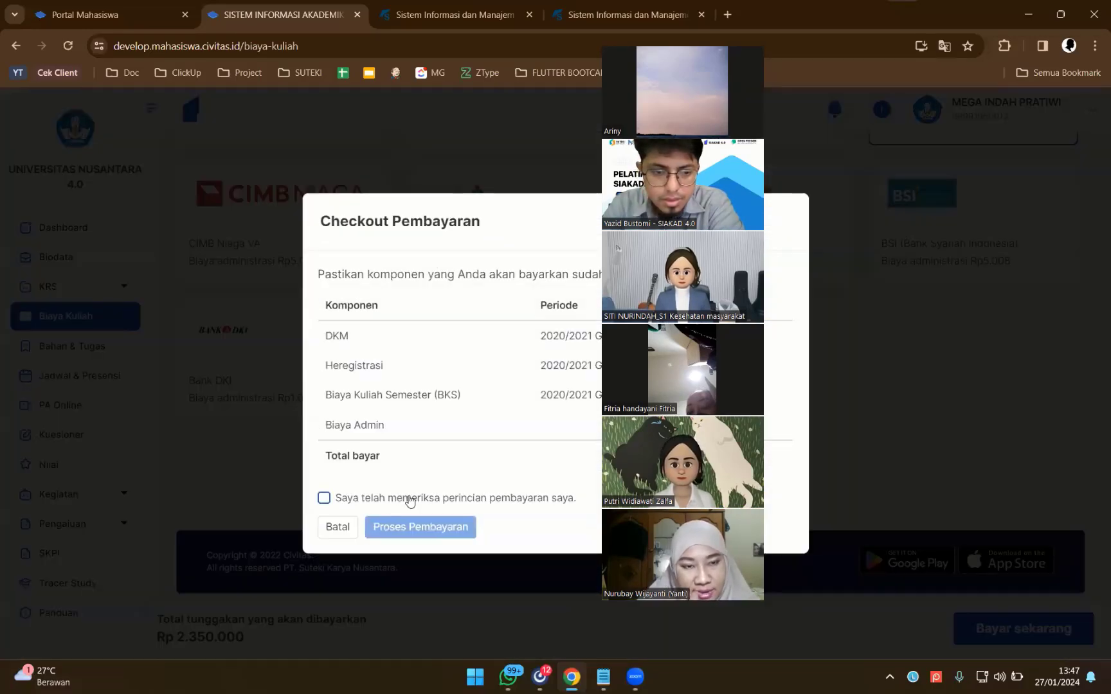
click(412, 499)
click(426, 529)
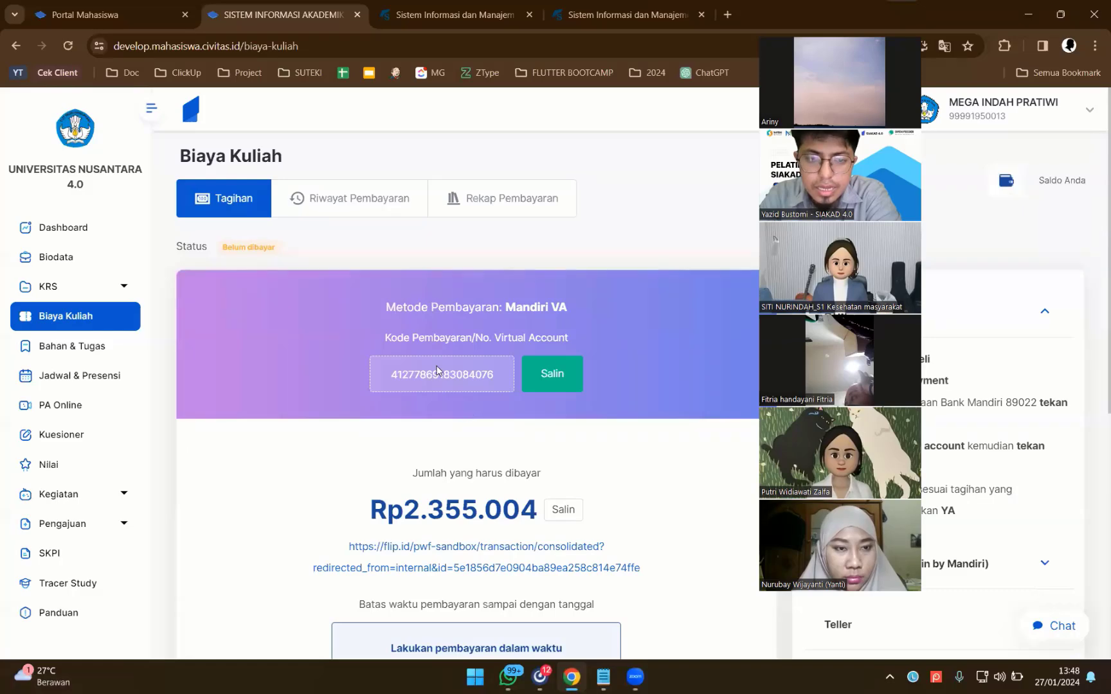
Step: Examine the Mandiri payment's virtual account number, the ATM payment instructions and the amount due
double_click(437, 371)
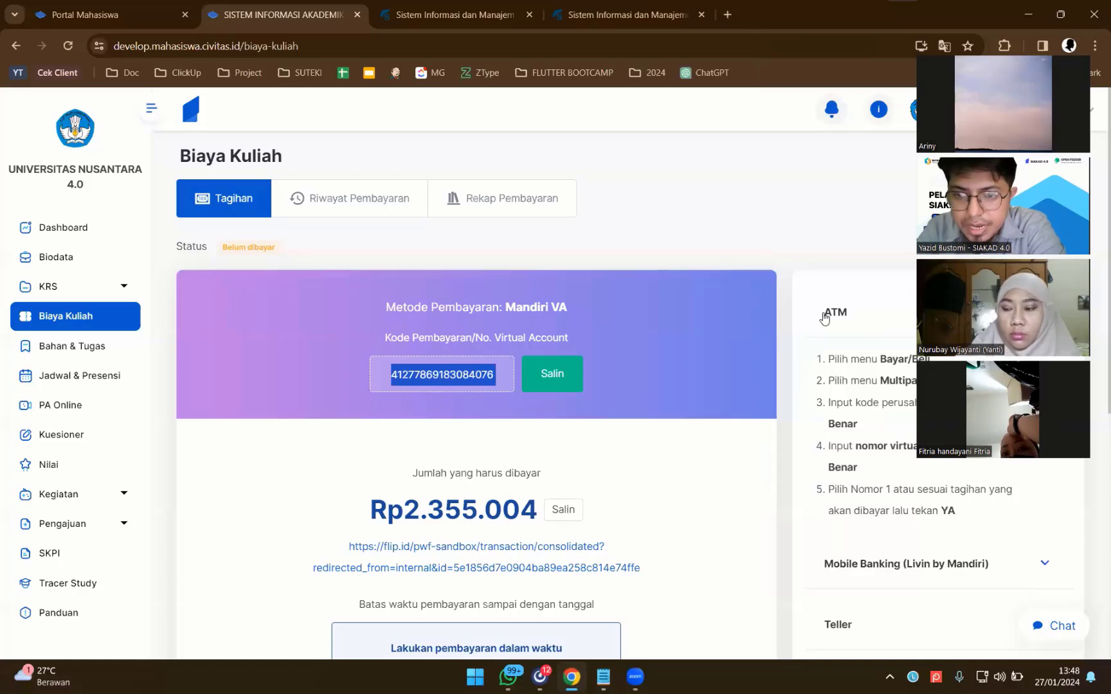
triple_click(864, 321)
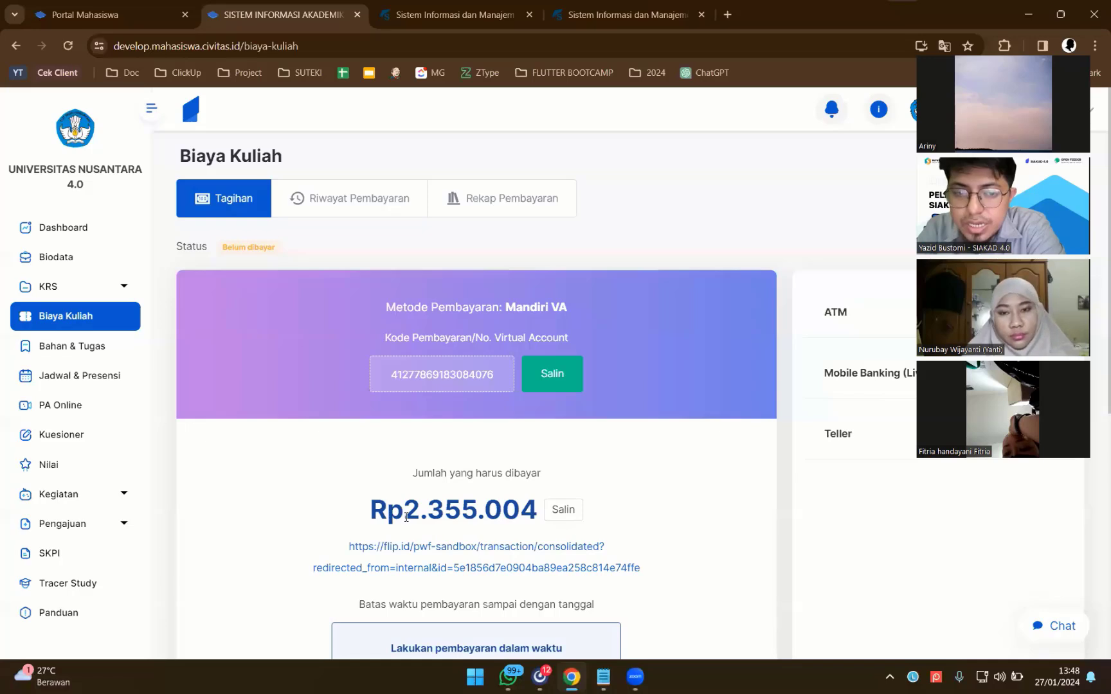
drag(406, 517, 538, 523)
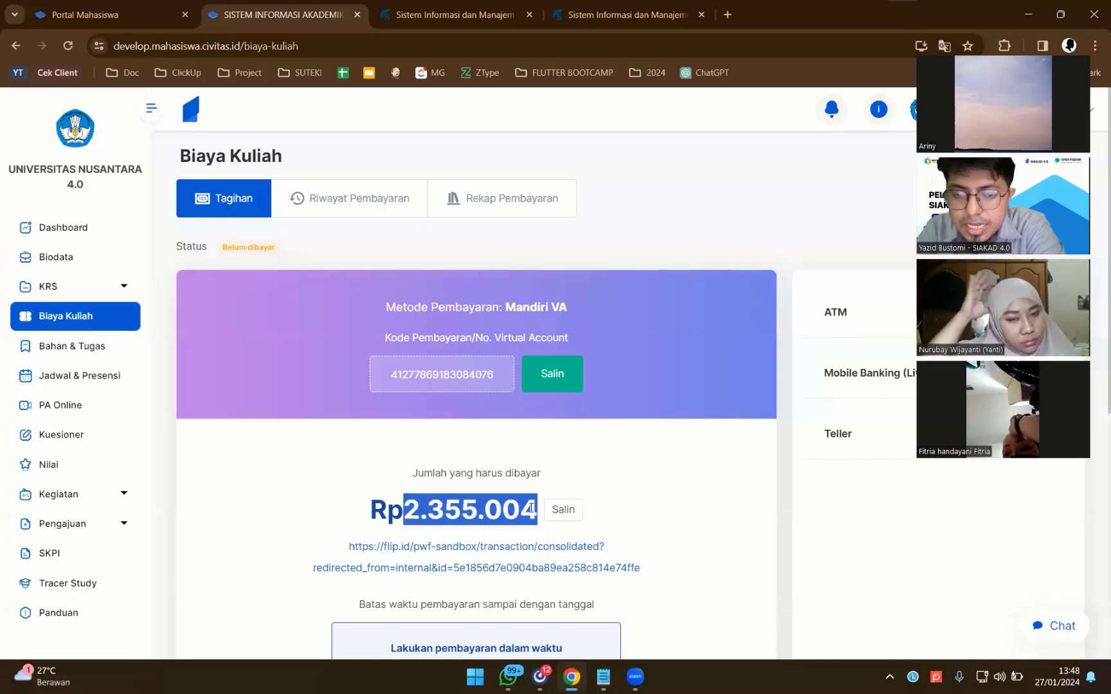
click(530, 511)
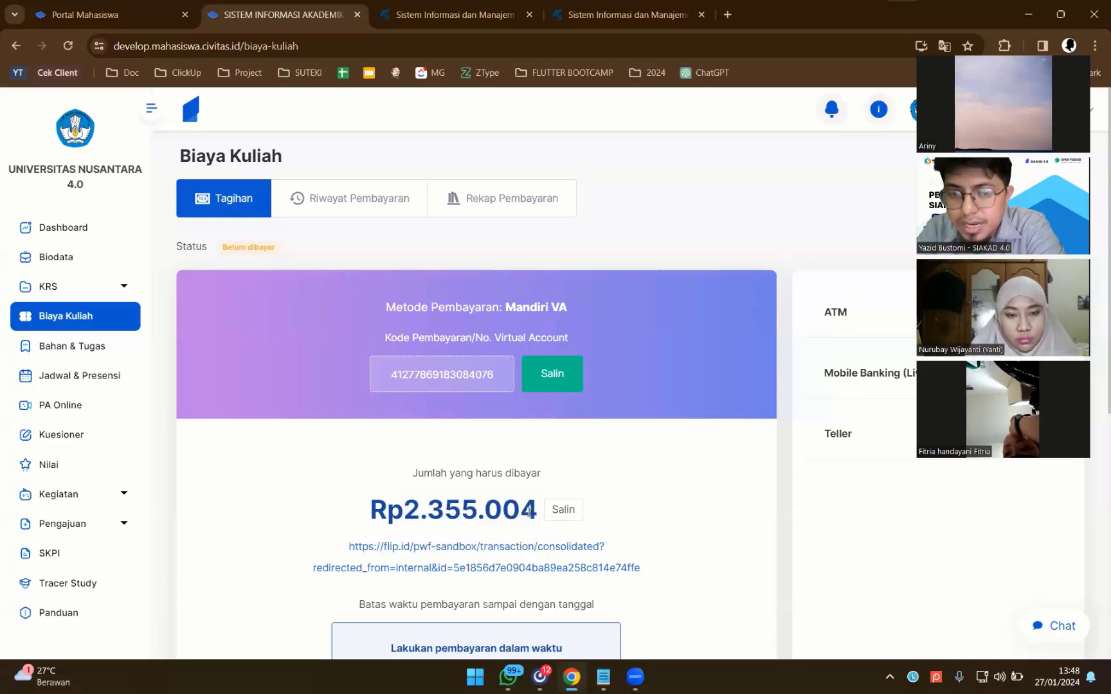
drag(419, 510, 522, 510)
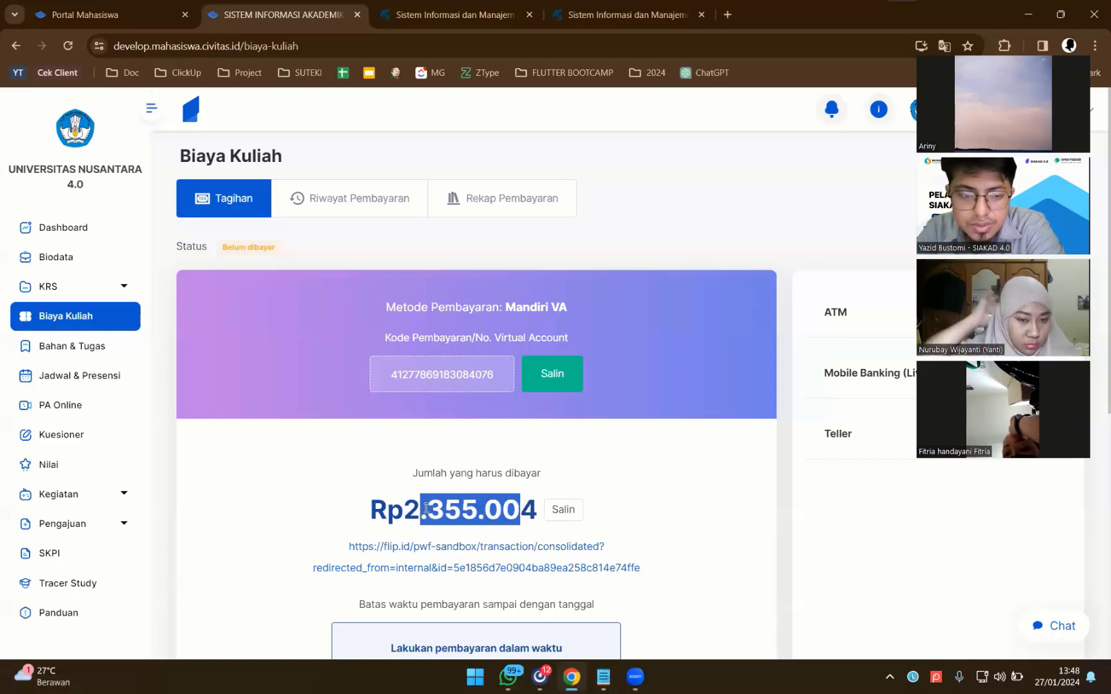
click(538, 519)
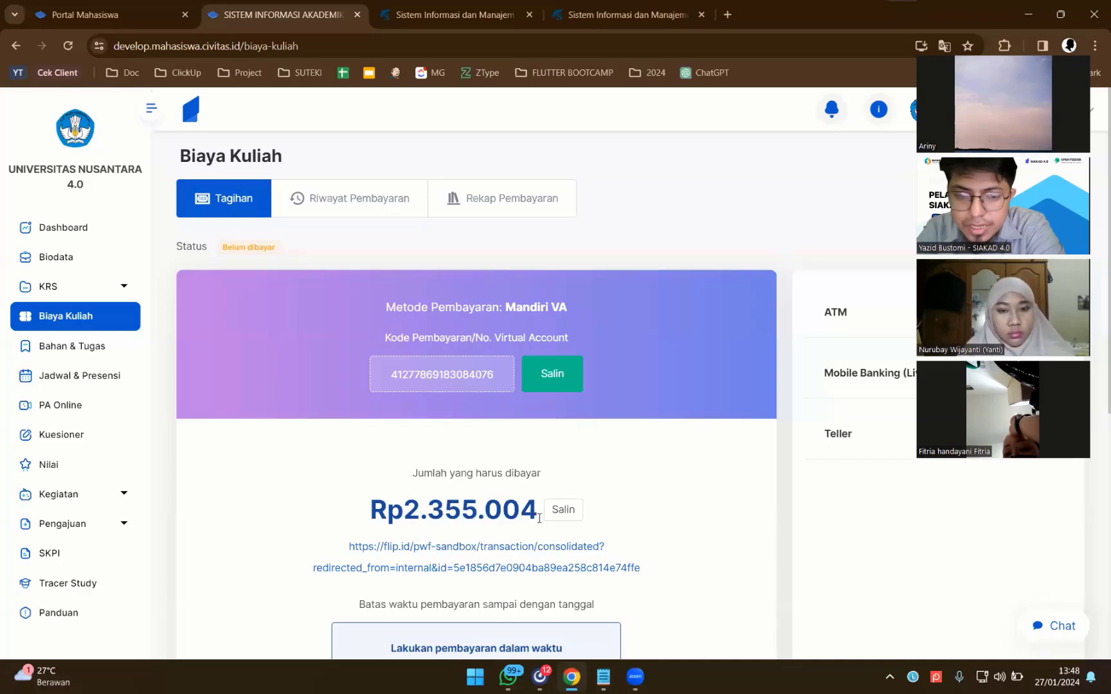
drag(537, 511, 385, 511)
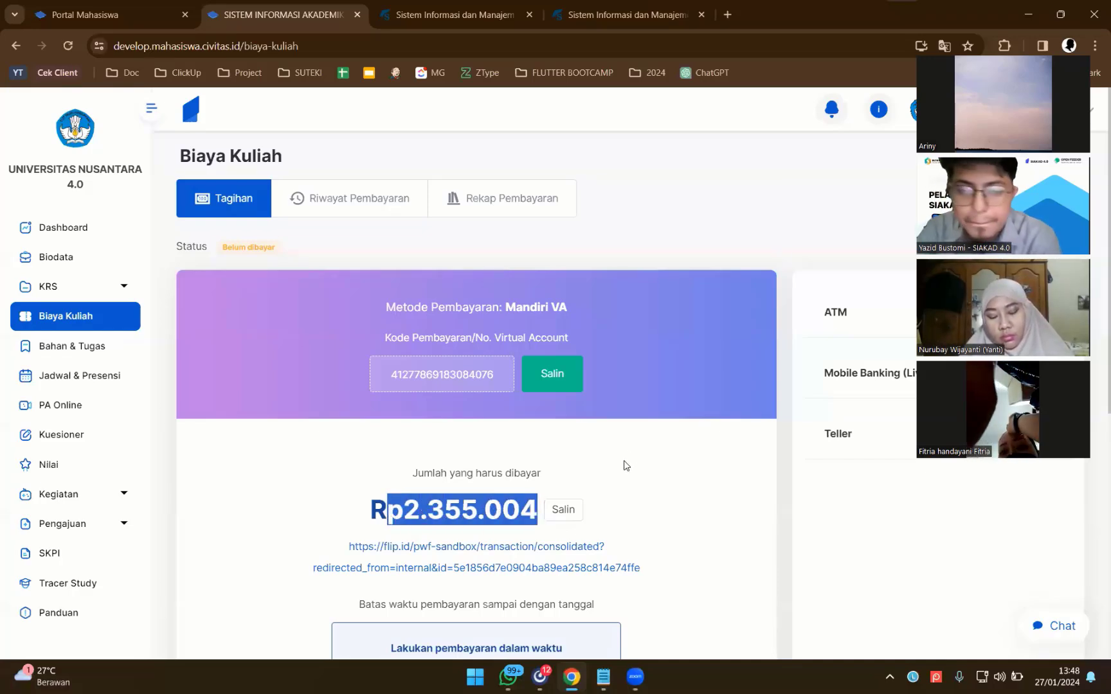
Step: Examine the payment deadline, the automatic cancellation notice and the options for checking or cancelling the Mandiri payment
scroll(569, 495, down, 6)
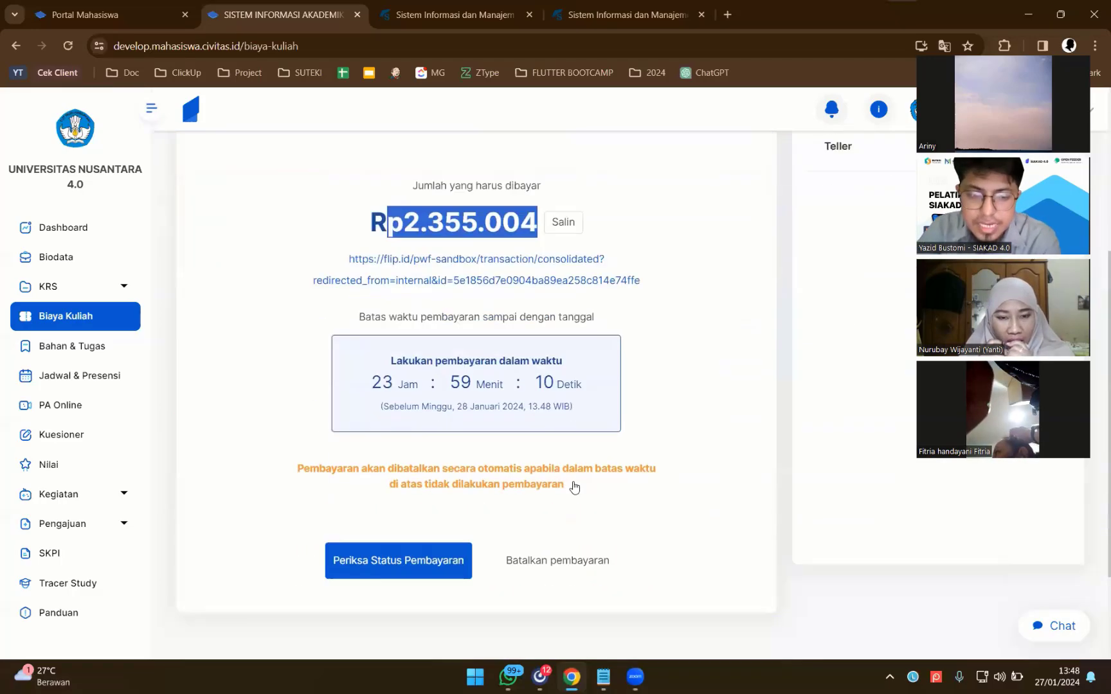
scroll(570, 484, up, 2)
scroll(573, 486, down, 2)
scroll(573, 489, up, 6)
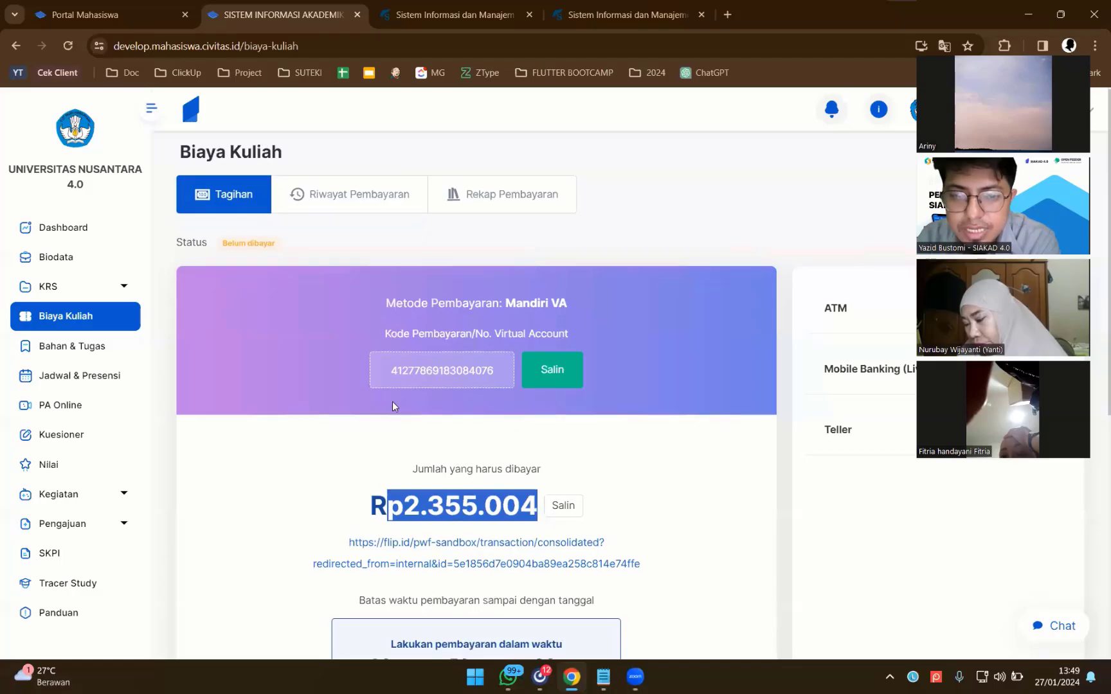
scroll(394, 402, down, 5)
scroll(397, 406, up, 5)
scroll(399, 413, down, 8)
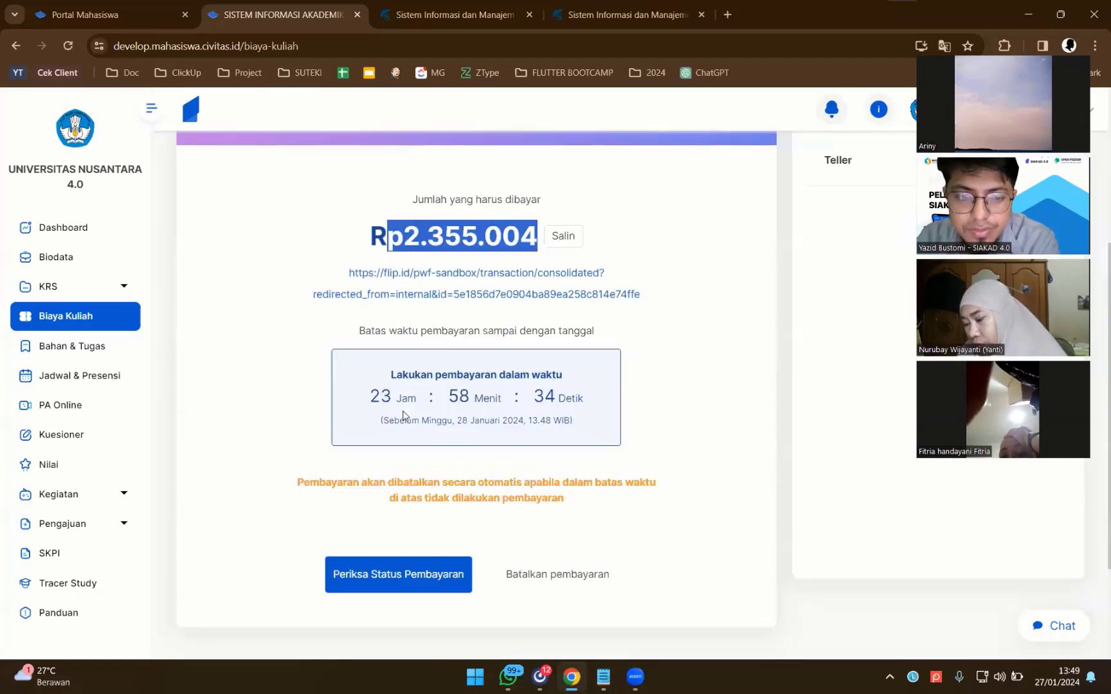
Step: Cancel the pending Mandiri VA payment, confirm the cancellation and return to the list of outstanding bills
click(572, 447)
click(673, 394)
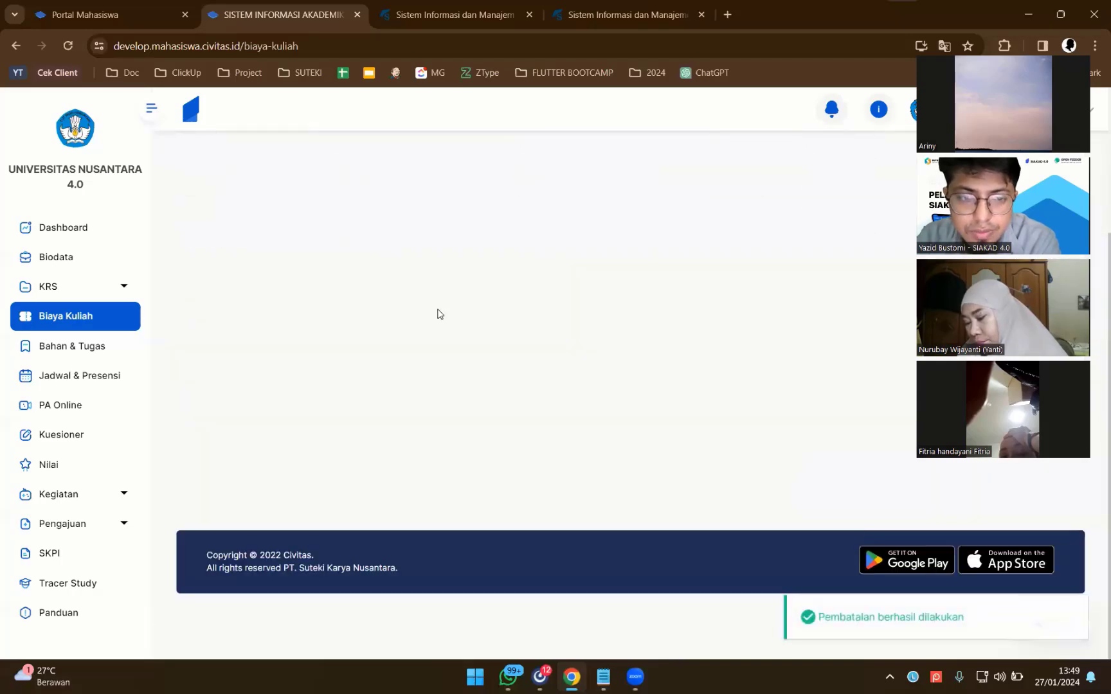
scroll(818, 404, up, 2)
scroll(819, 404, up, 5)
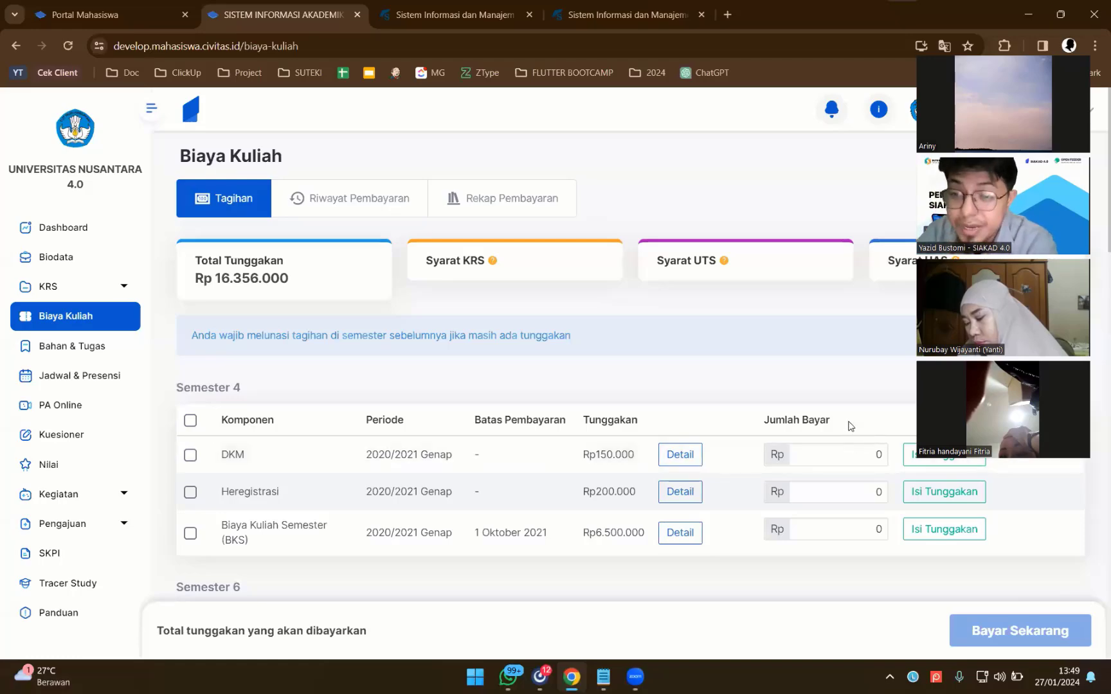
Step: Fill in the full arrears for Semester 4's DKM, Rp 150.000, Heregistrasi, Rp 200.000, and Biaya Kuliah Semester (BKS), Rp 6.500.000
click(910, 455)
click(938, 492)
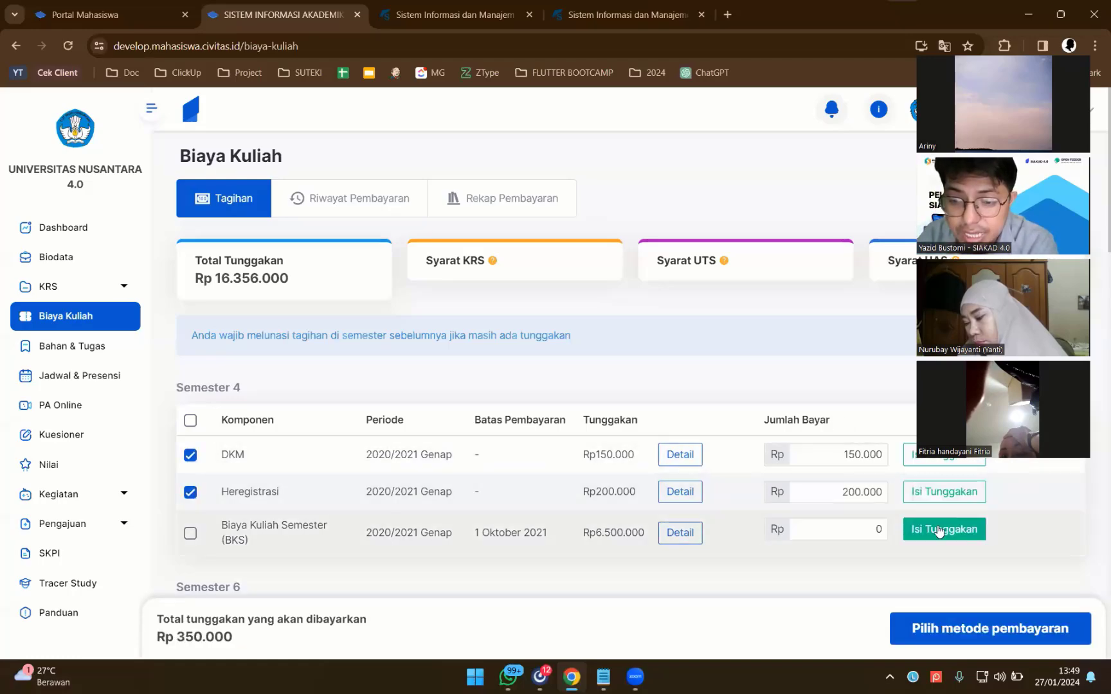
click(940, 531)
Step: Check whether Modern Channel dan ATM Transfer can be selected, and choose Bank Syariah Indonesia as the payment method
scroll(858, 476, down, 10)
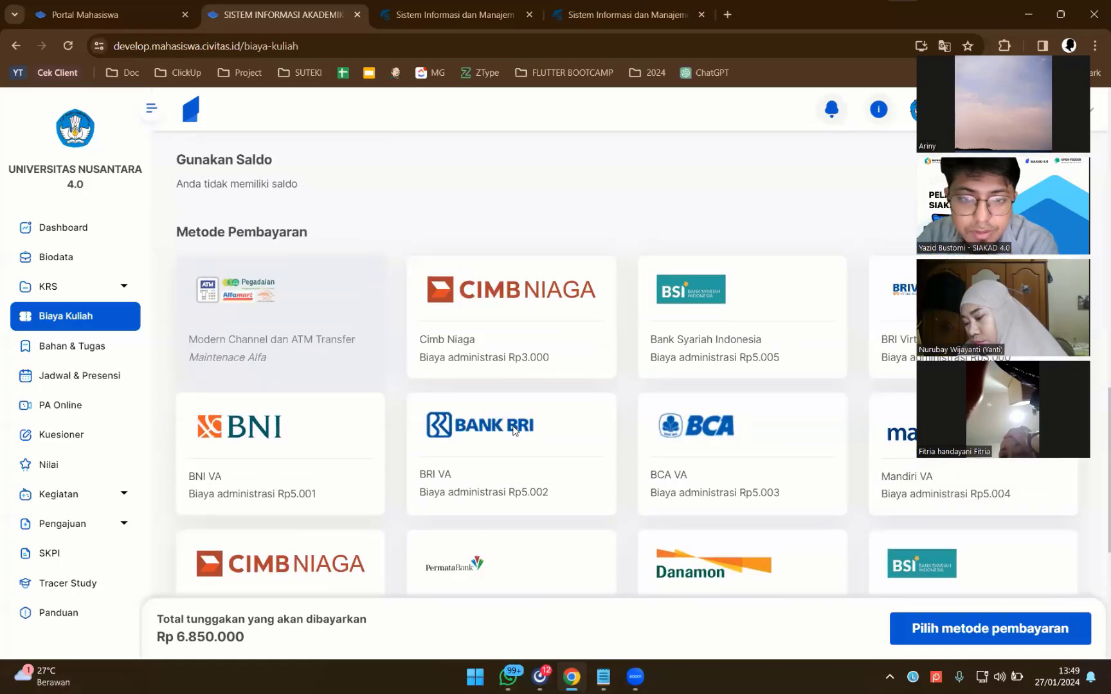
scroll(514, 431, up, 1)
drag(219, 372, 181, 388)
click(272, 392)
click(225, 368)
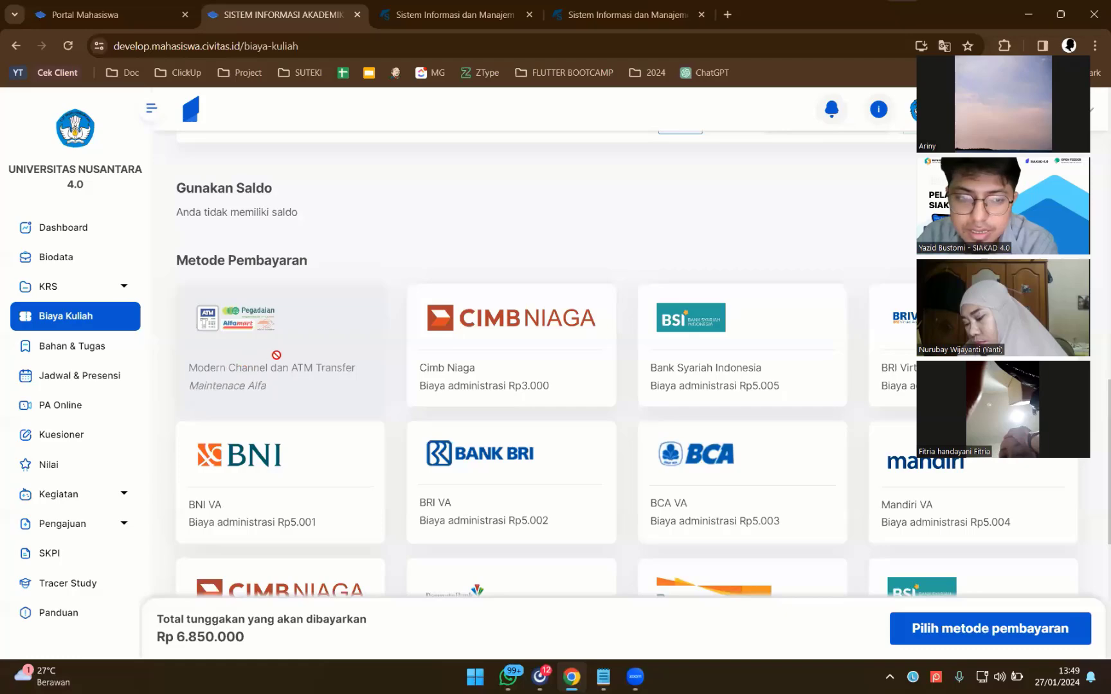
click(808, 361)
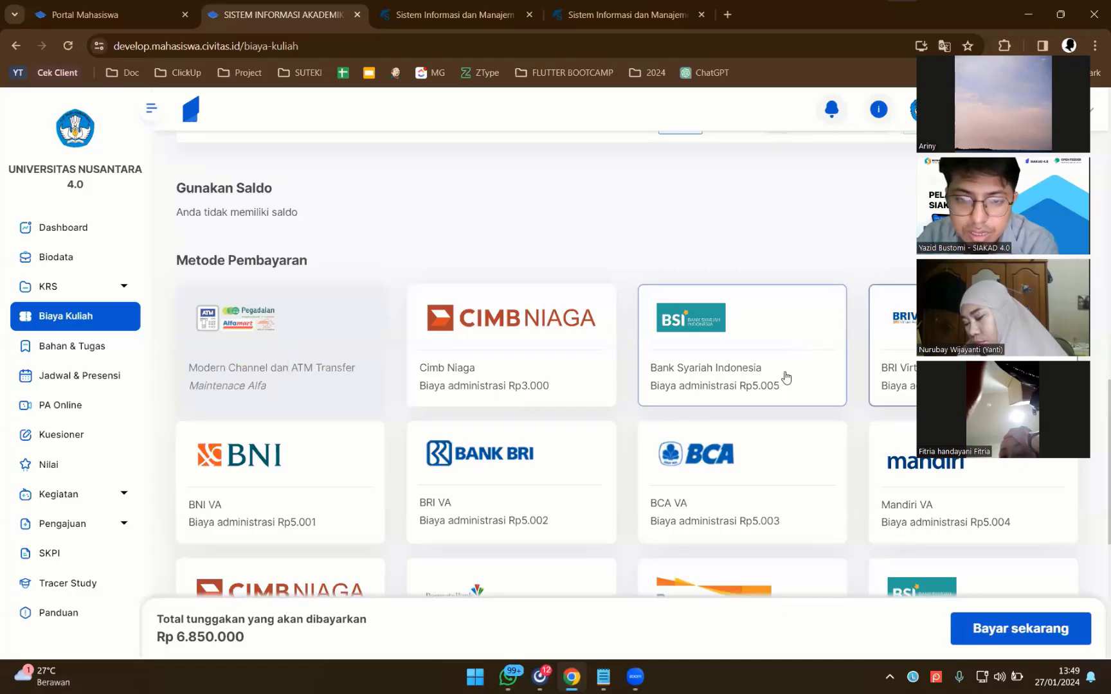
Step: Check out the bills with Bank Syariah Indonesia, declare the details checked, process the payment and review its payment code
click(1045, 640)
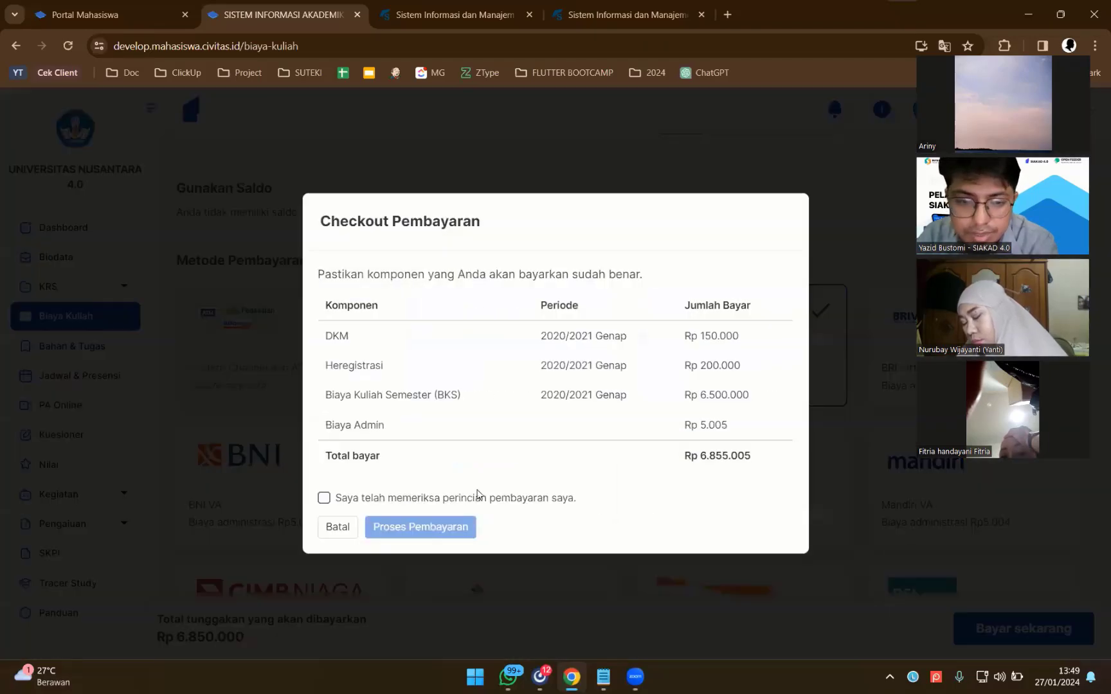
click(478, 499)
click(421, 526)
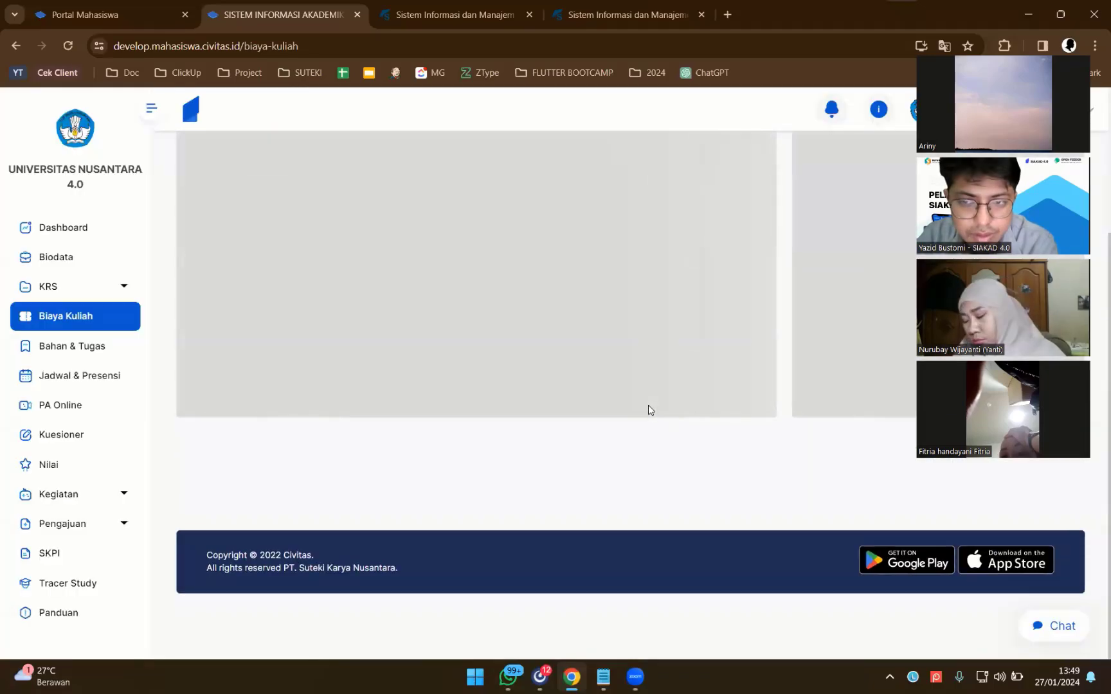
scroll(666, 327, up, 1)
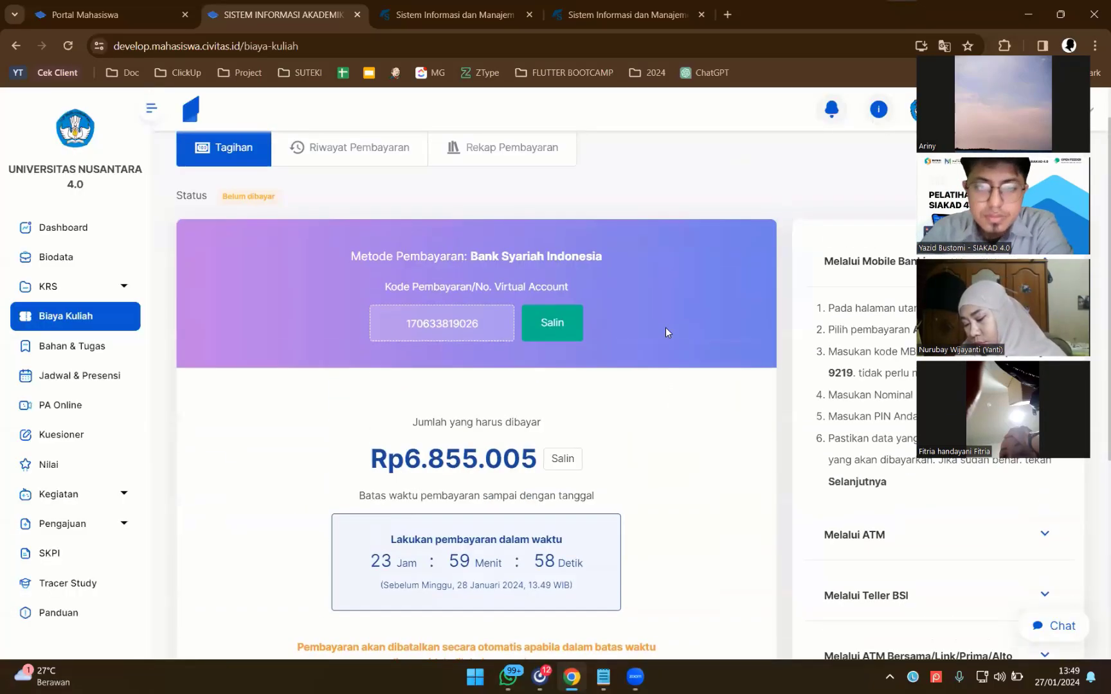
scroll(726, 299, up, 2)
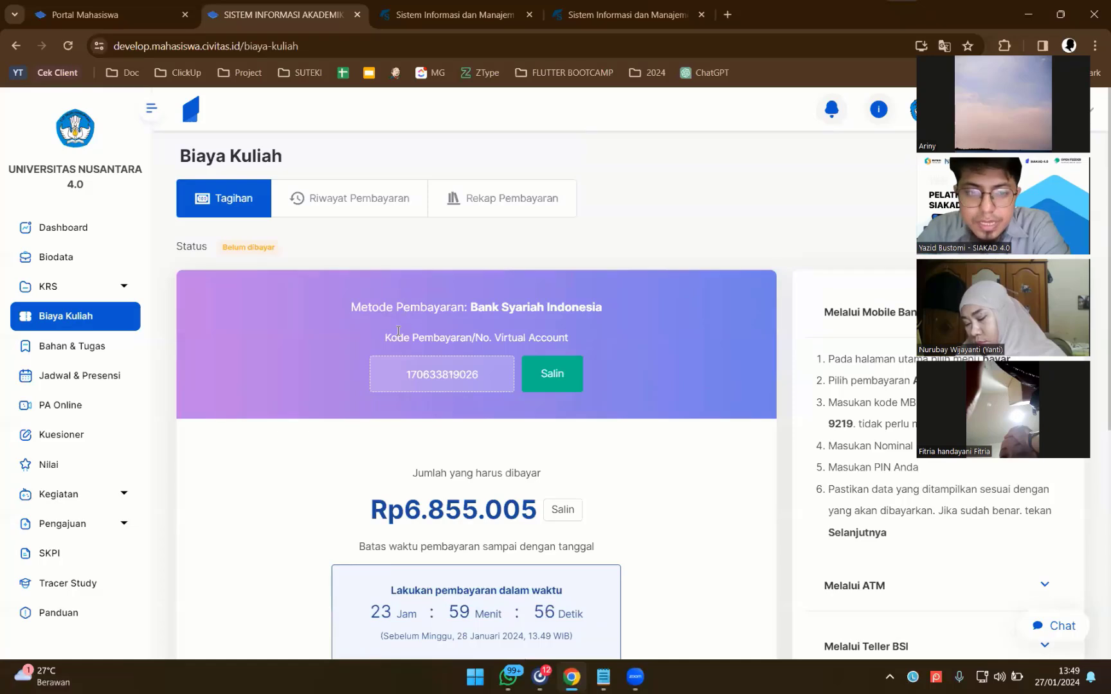
drag(378, 307, 550, 335)
click(550, 335)
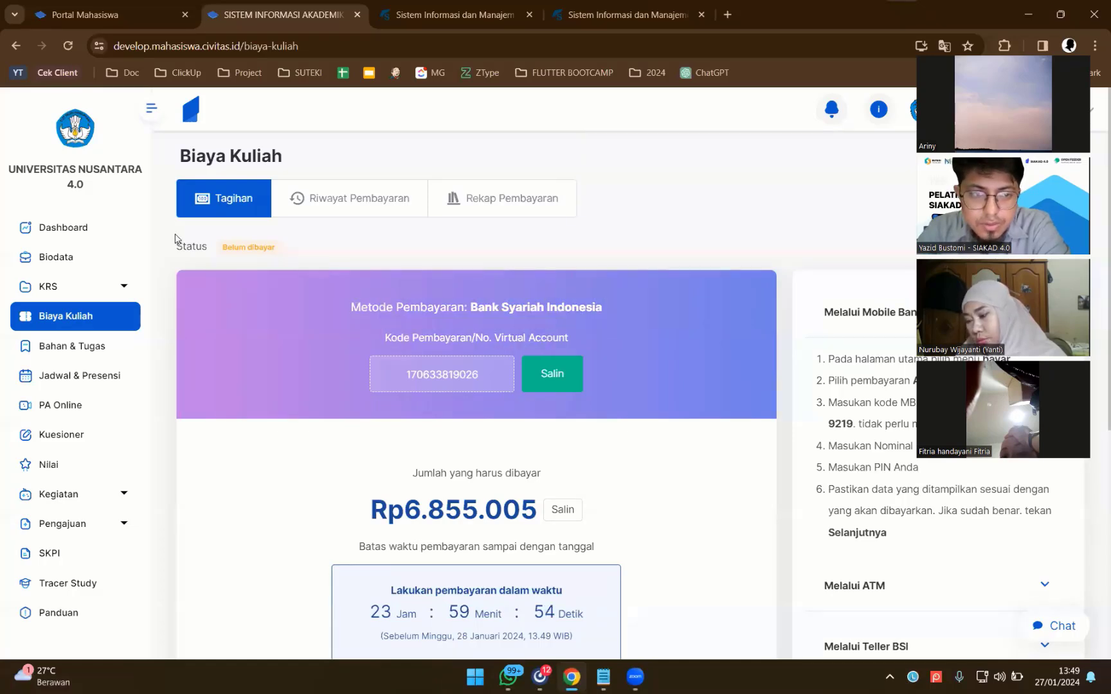
Step: Open Riwayat Pembayaran and examine the past payments' components, amounts, channels and the details of individual transactions
click(349, 204)
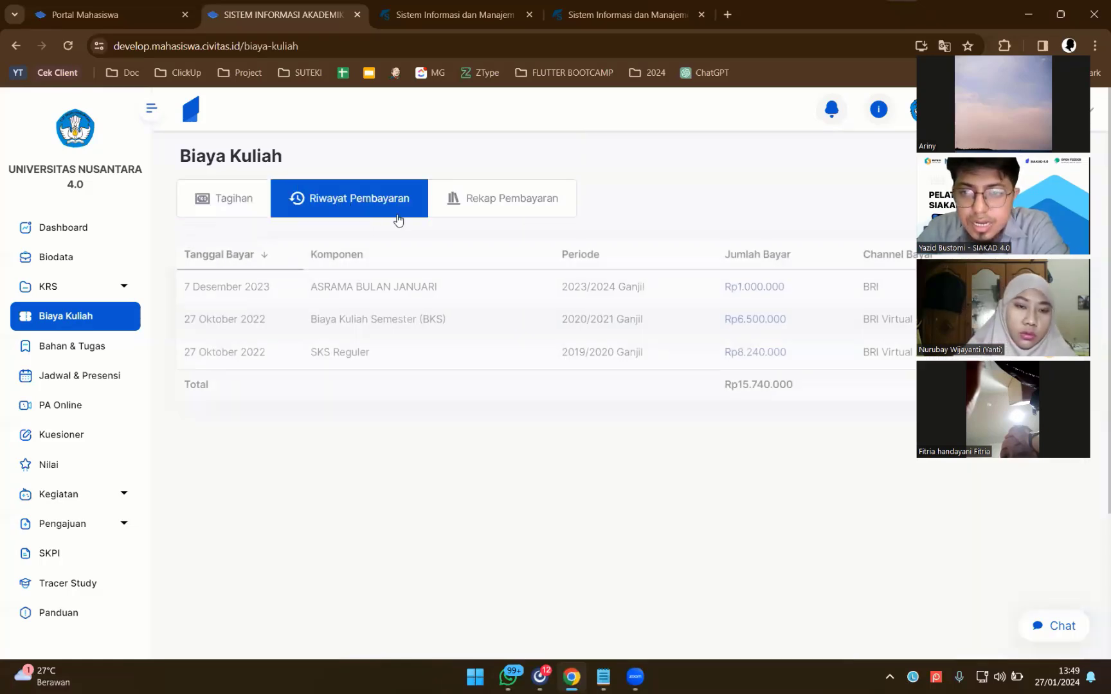
drag(255, 287, 551, 305)
click(847, 289)
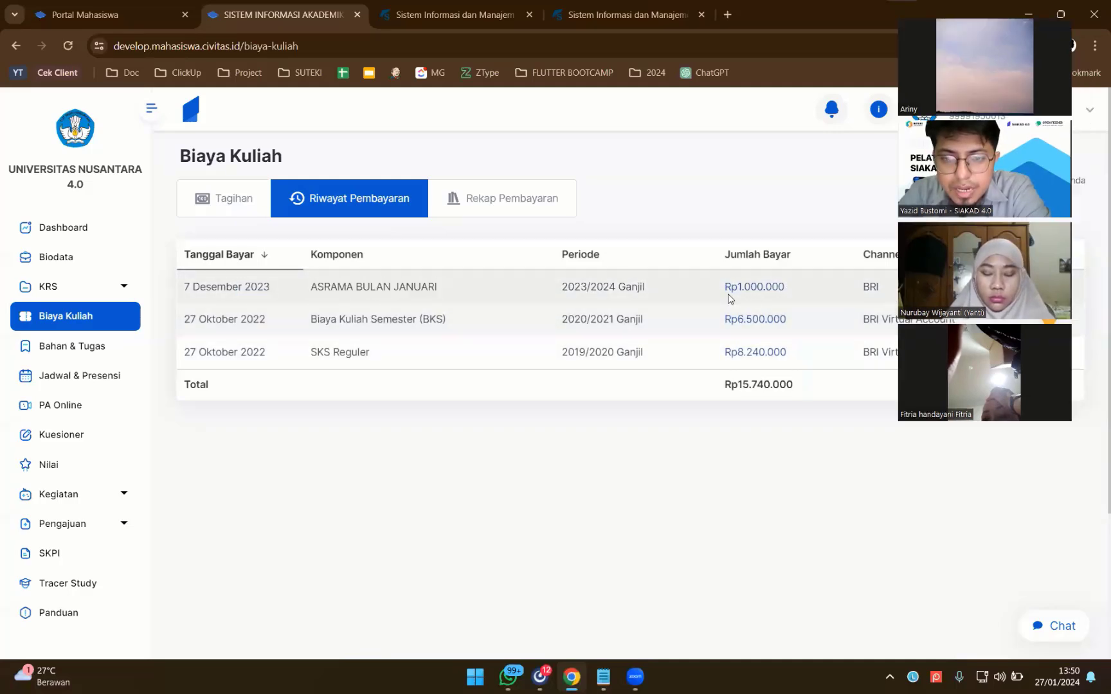
drag(771, 288, 829, 307)
click(836, 290)
click(1050, 287)
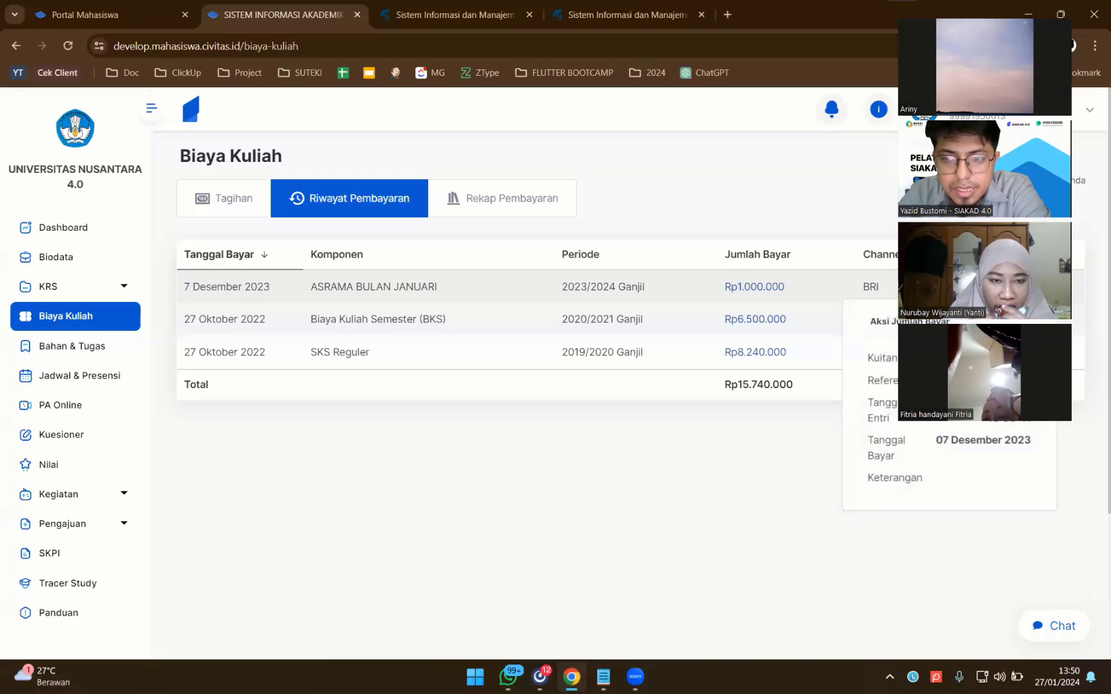
click(1084, 328)
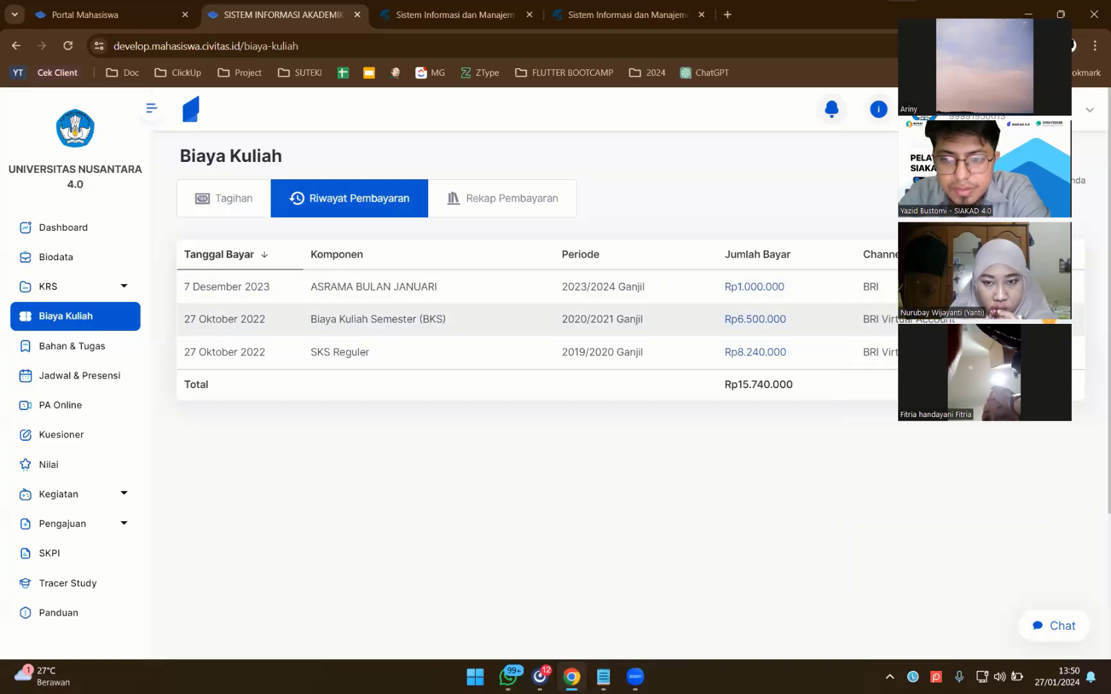
click(1050, 320)
click(1079, 354)
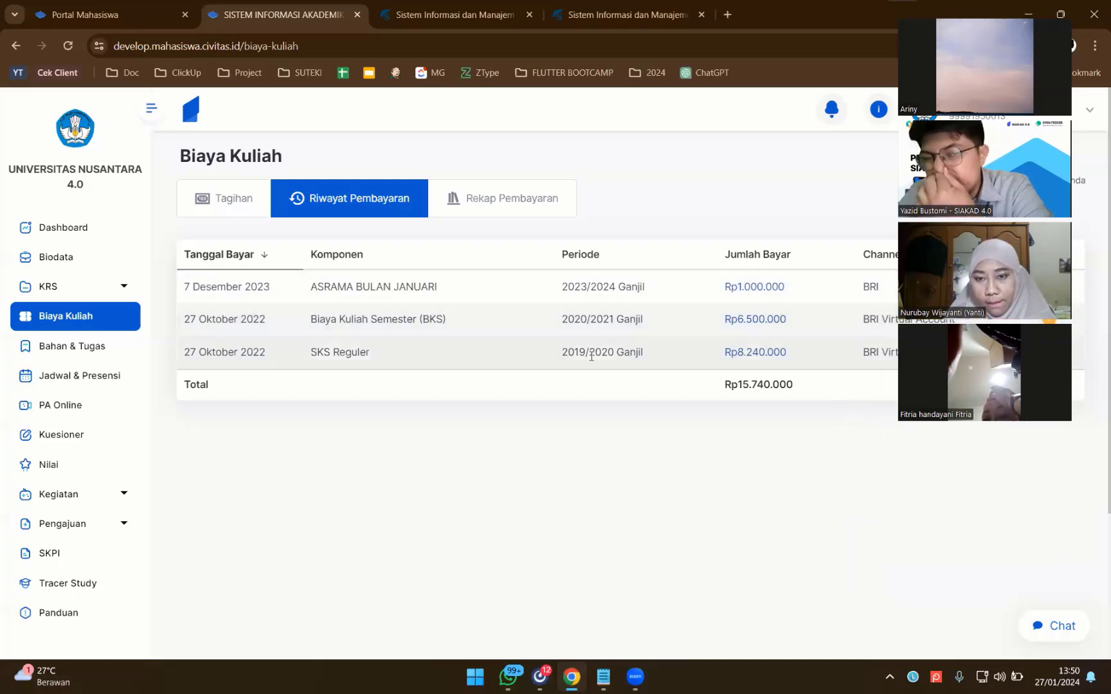
Step: Open Rekap Pembayaran and examine each semester's fee components, fines, discounts, payments and arrears from 2023/2024 Ganjil back to 2019/2020 Ganjil
click(455, 212)
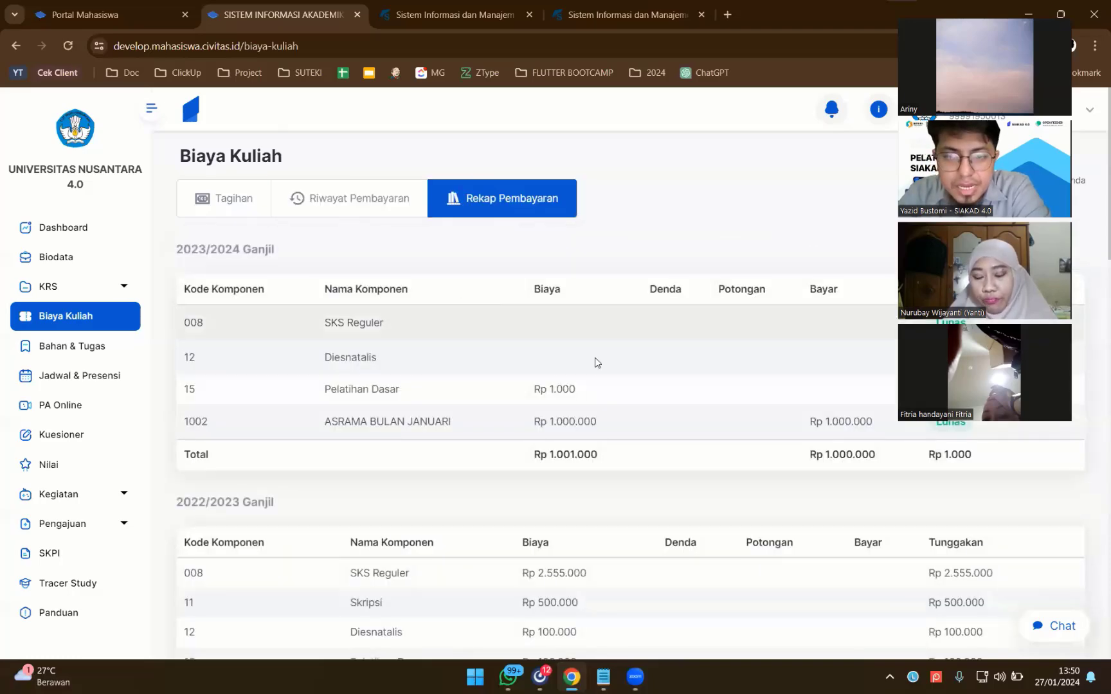
scroll(623, 386, down, 15)
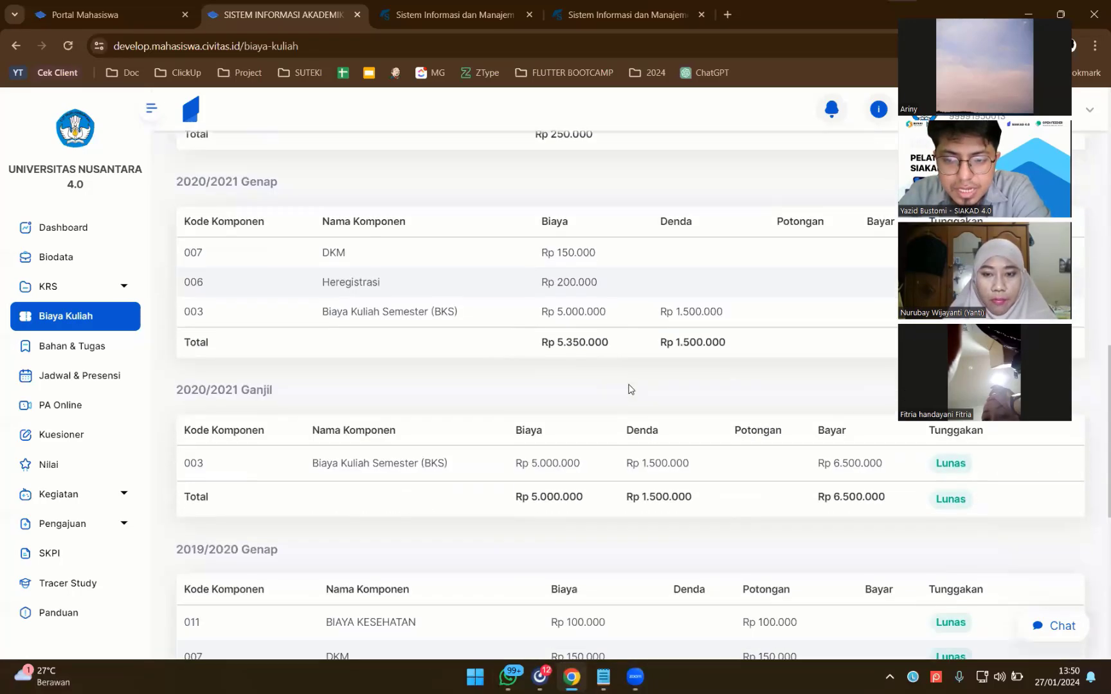
scroll(461, 362, up, 15)
drag(172, 333, 193, 261)
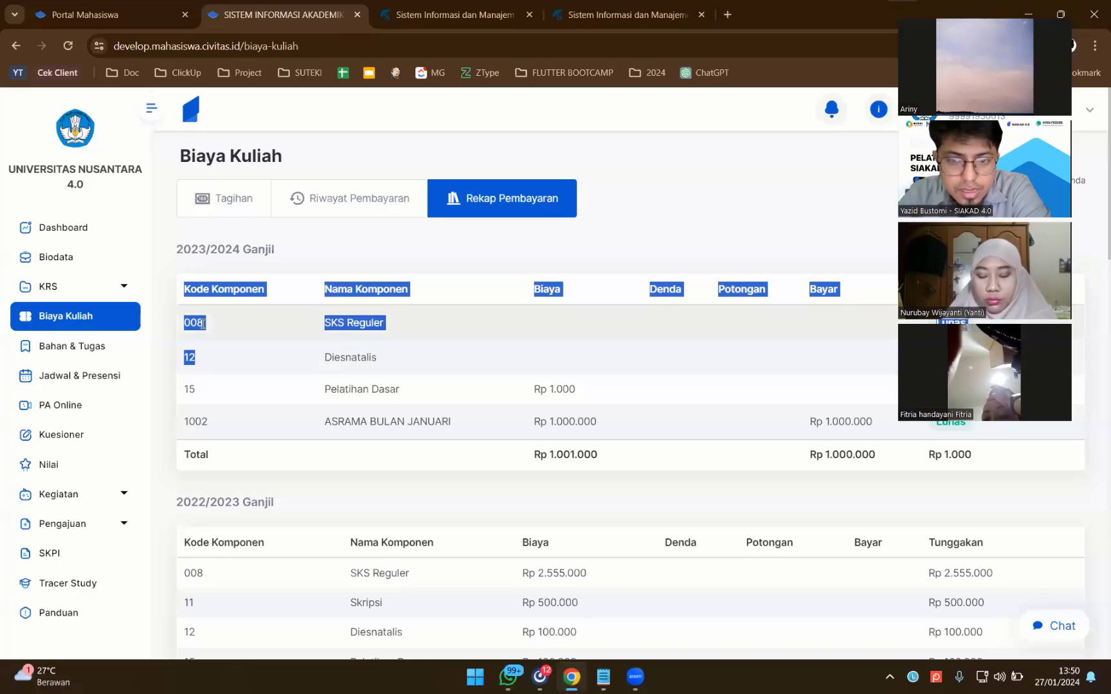
click(862, 454)
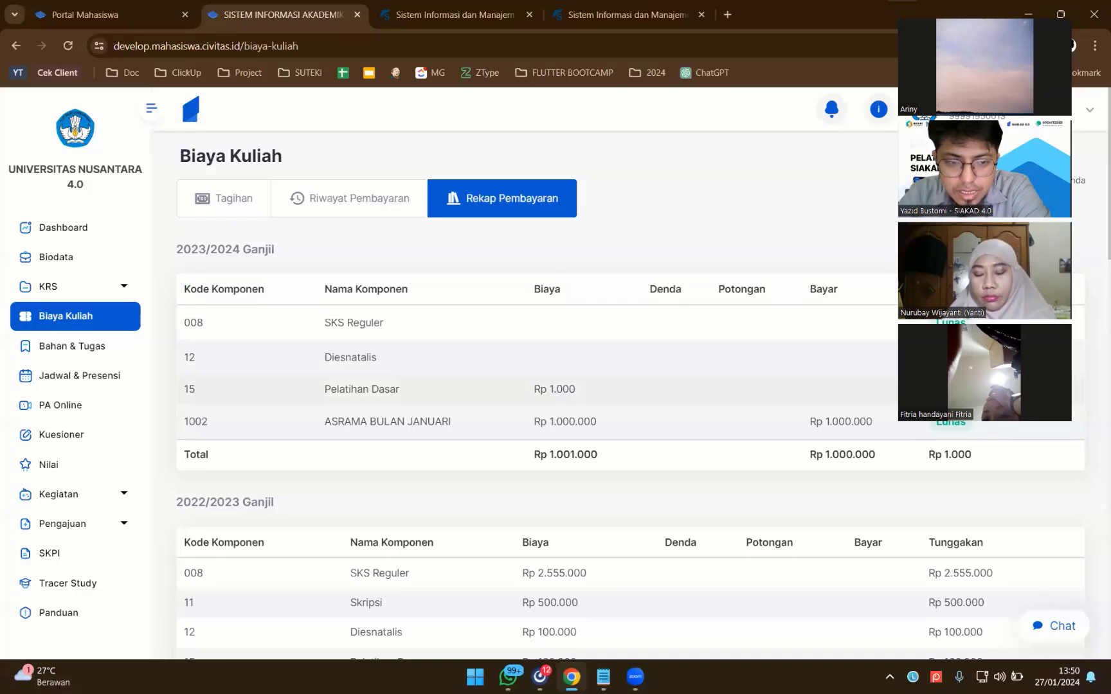
scroll(631, 386, down, 4)
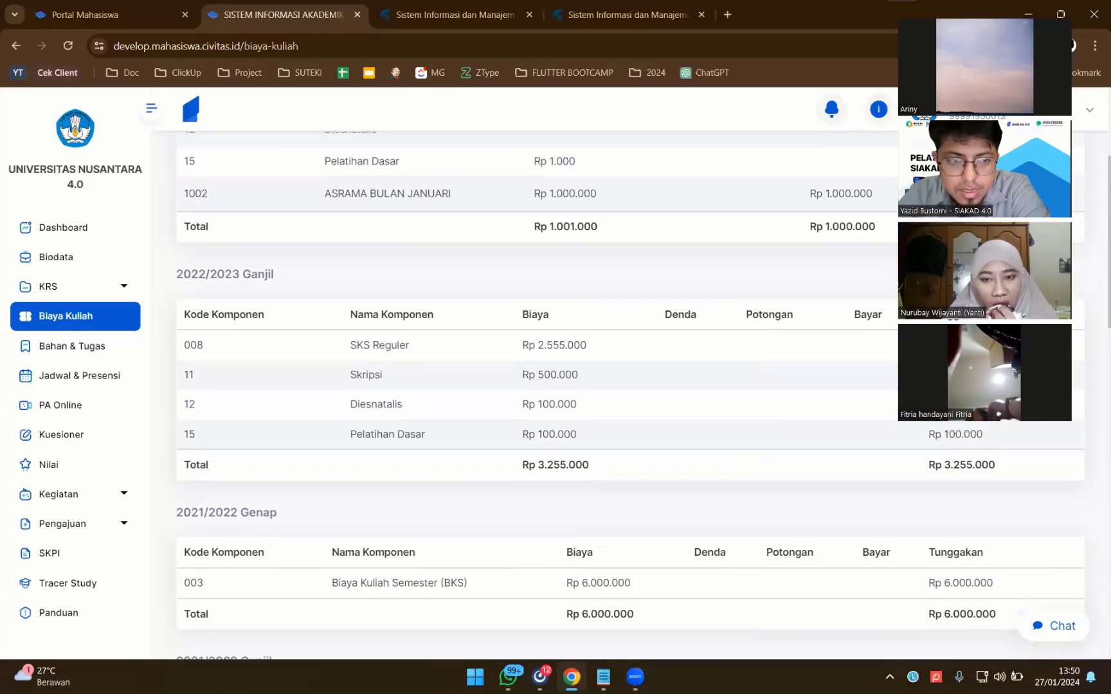
scroll(406, 296, down, 5)
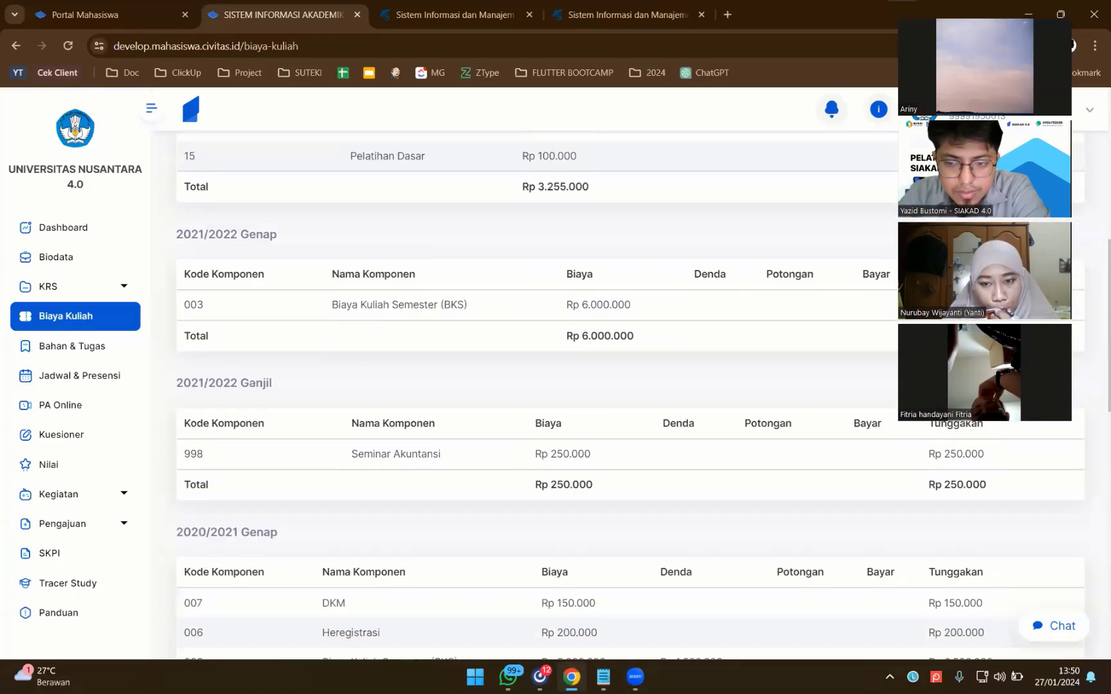
scroll(967, 450, down, 11)
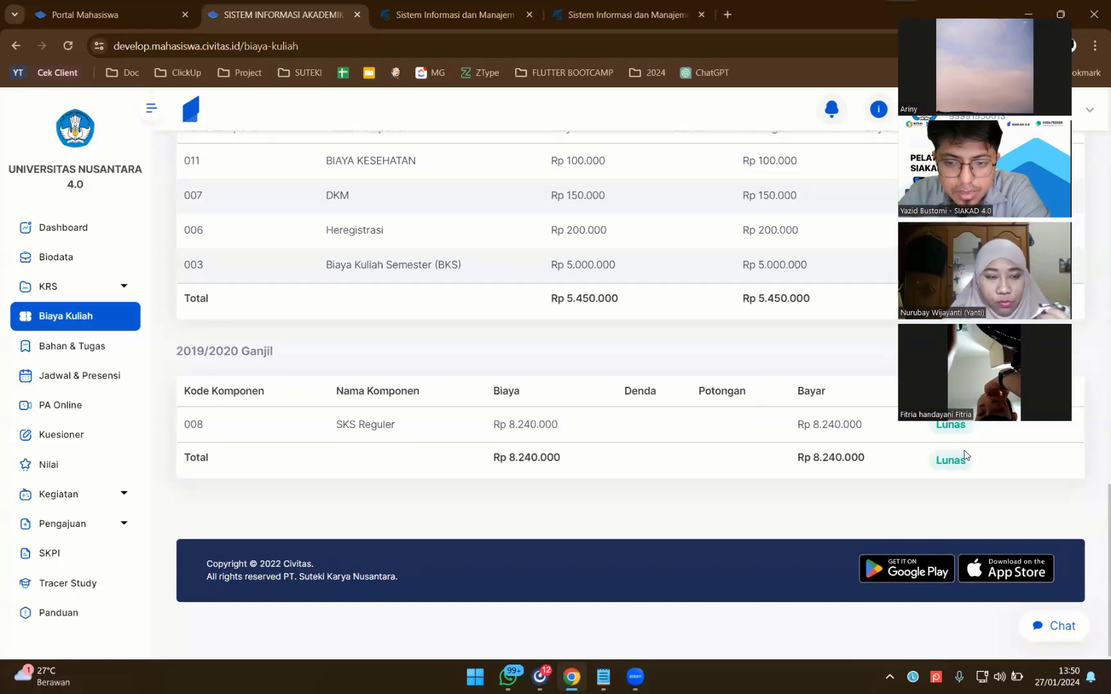
scroll(966, 455, up, 20)
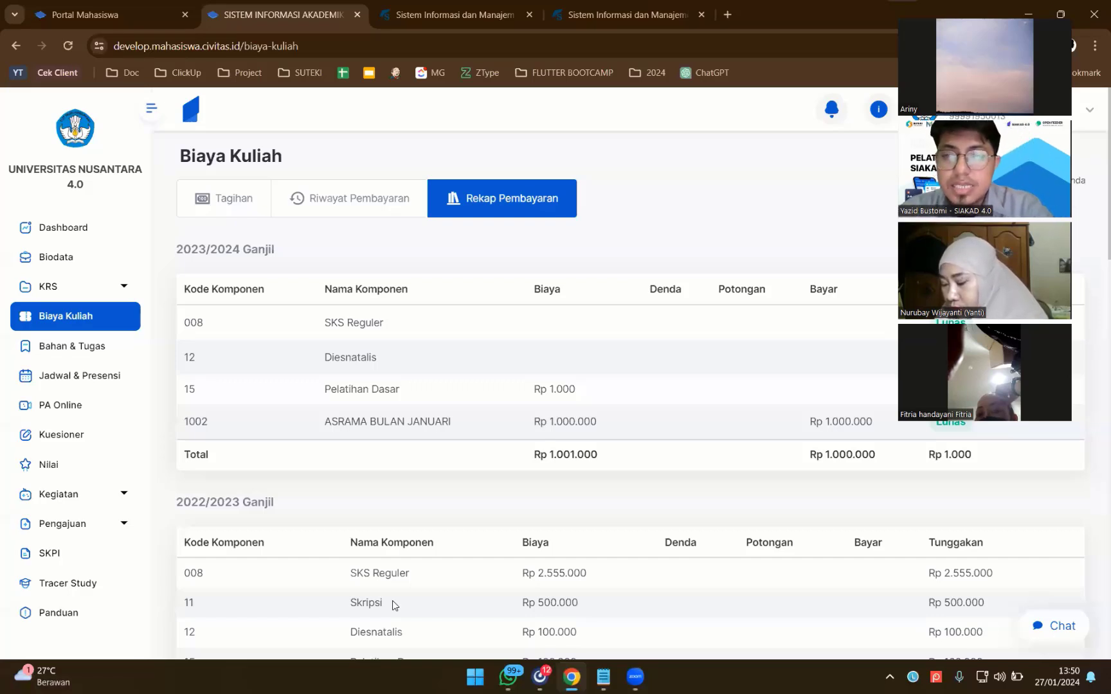
Step: Return to Tagihan, cancel the pending Bank Syariah Indonesia payment and look over the Semester 4 bills again
click(229, 202)
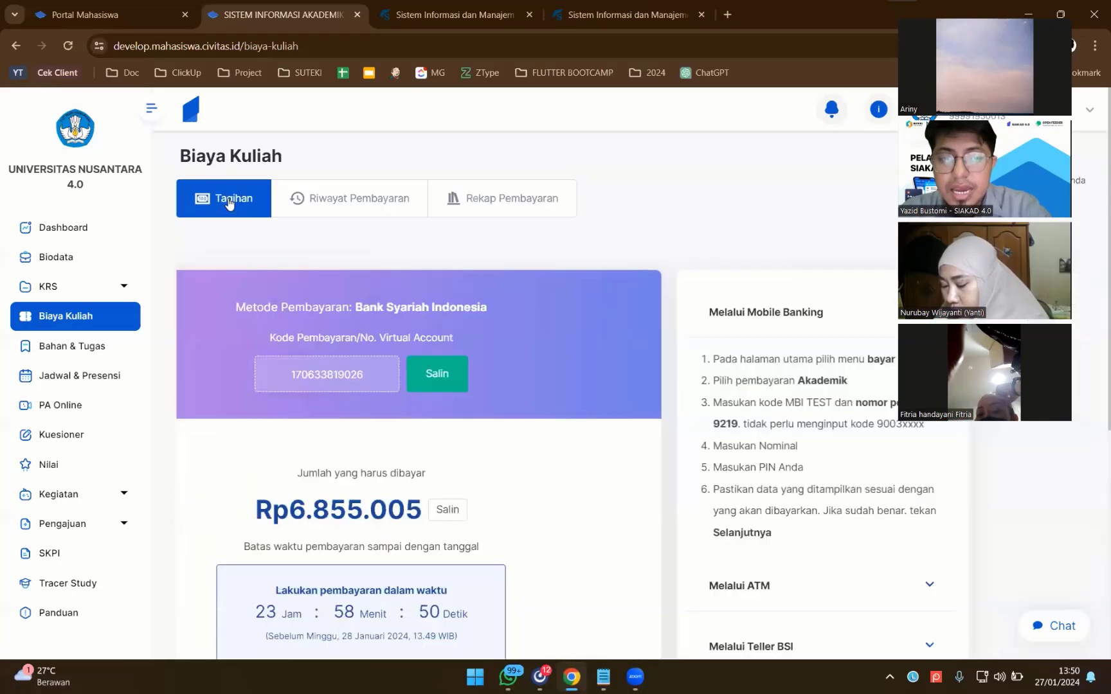
scroll(586, 486, down, 5)
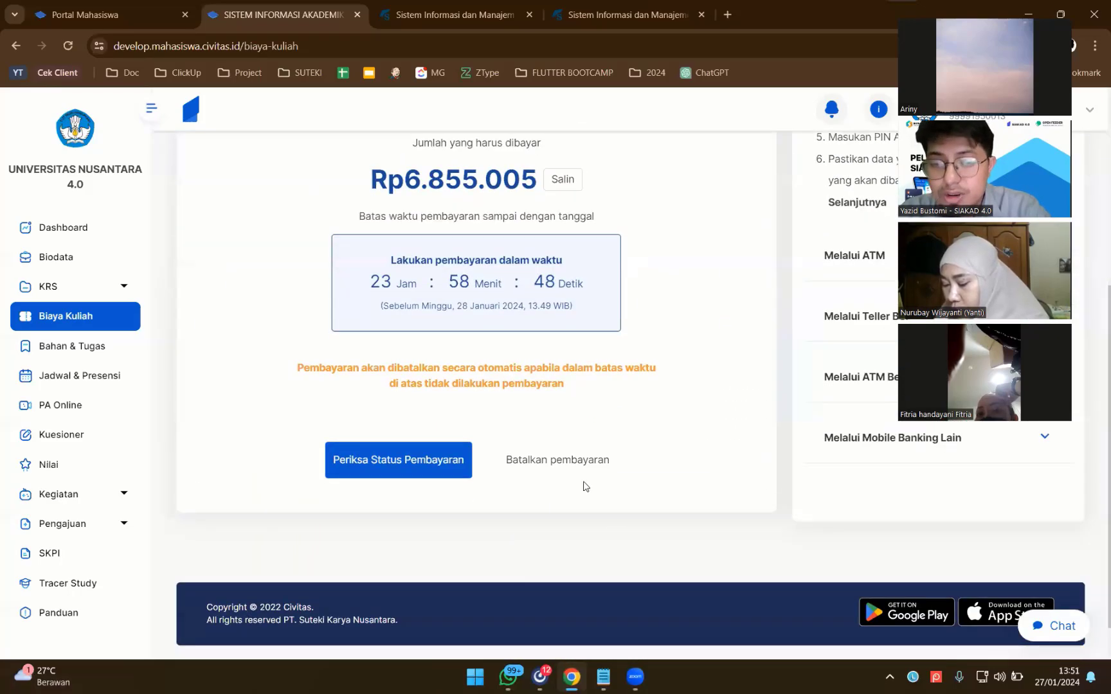
click(598, 458)
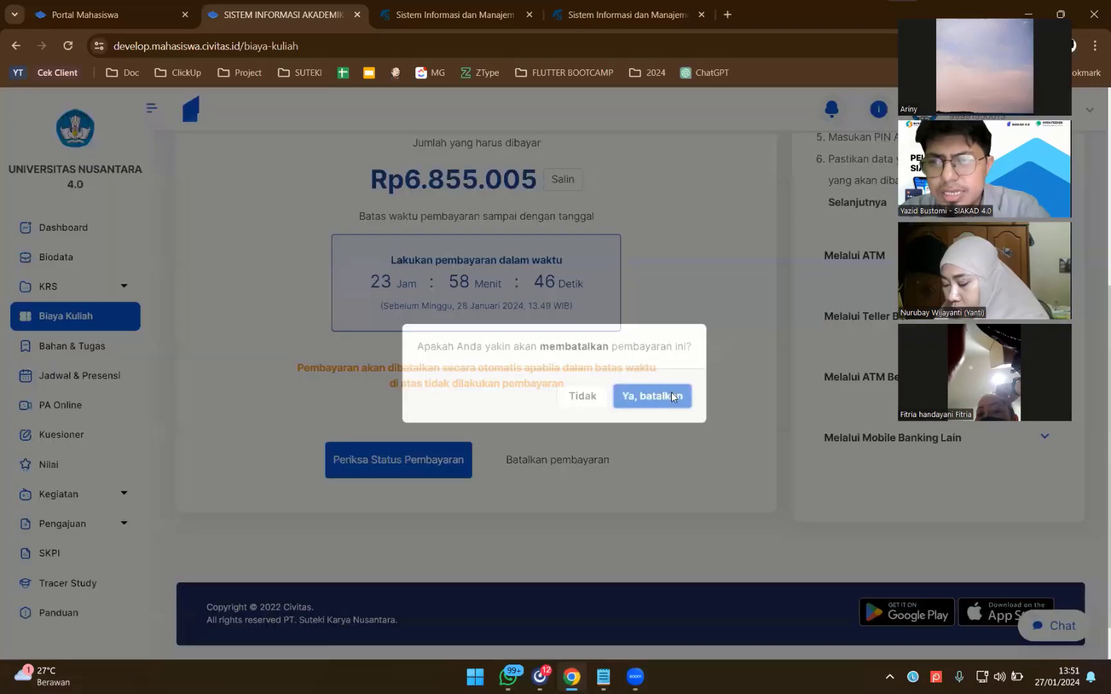
click(672, 396)
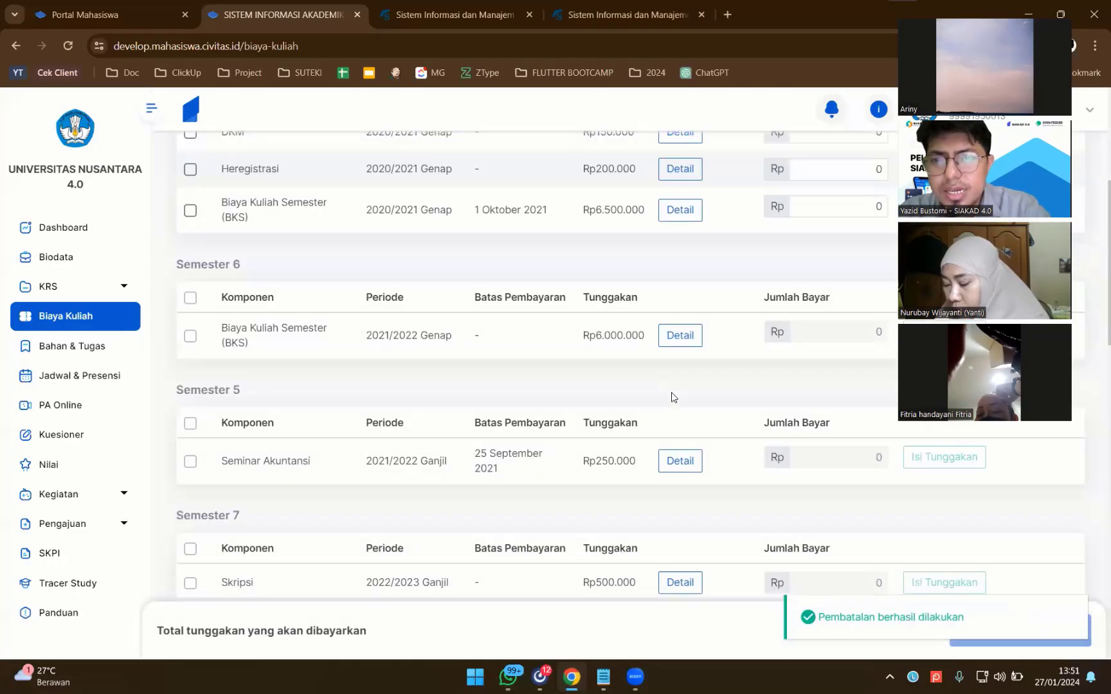
scroll(657, 281, up, 3)
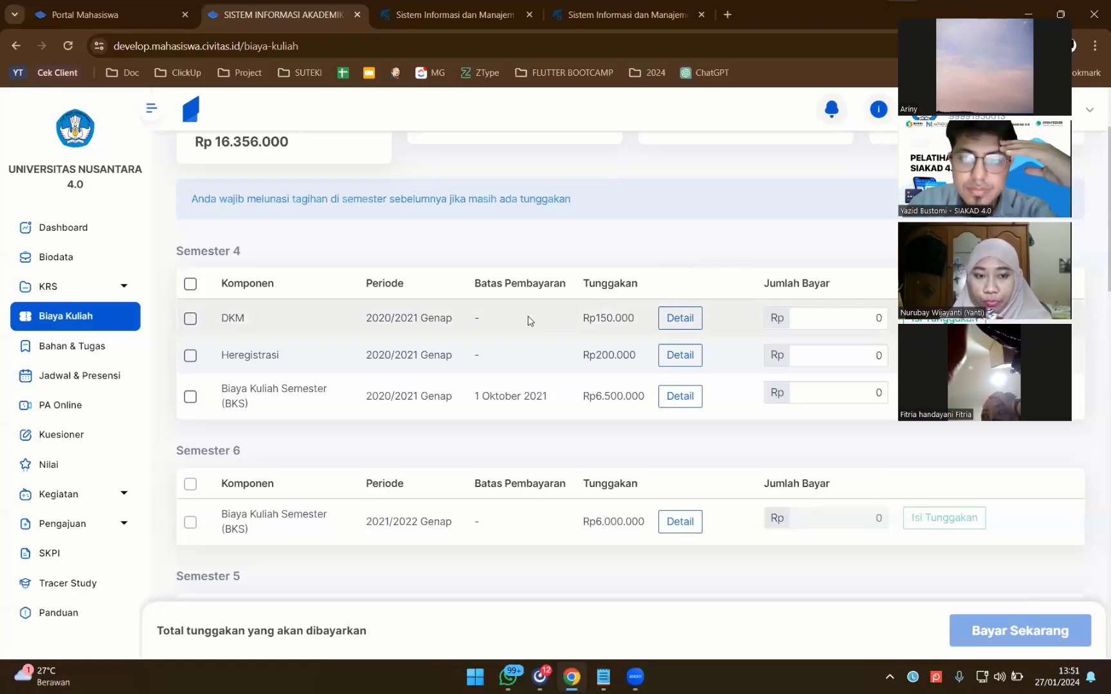
Step: Open Bahan & Tugas for the 2019/2020 Ganjil period and review the Matematika Bisnis assignments
click(96, 351)
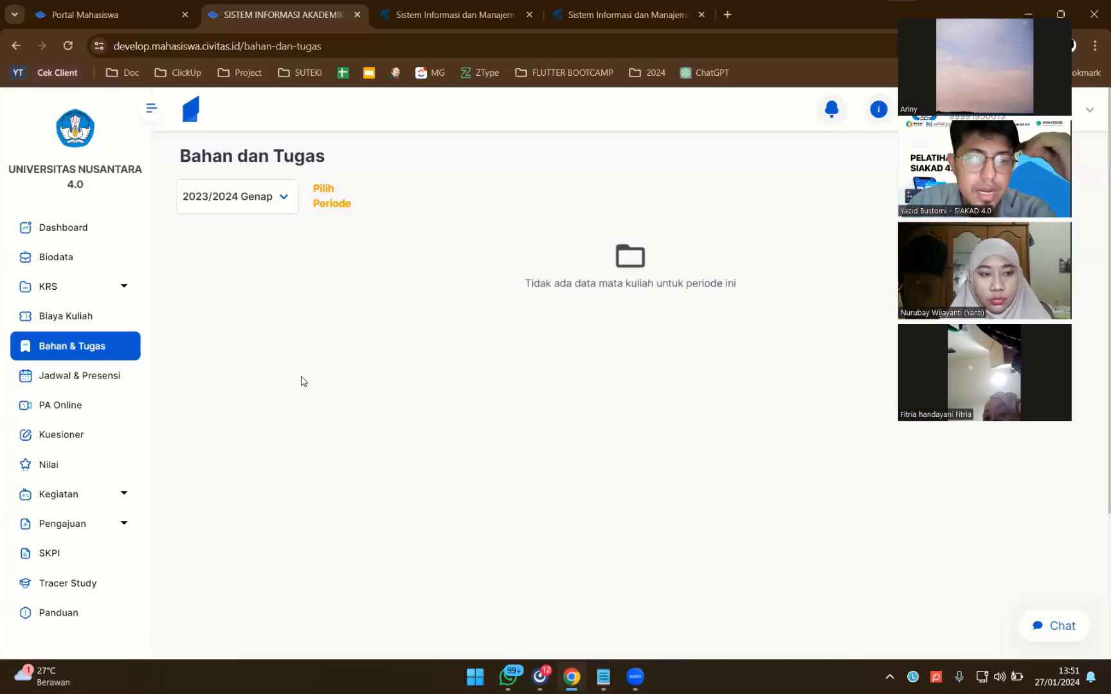
click(281, 195)
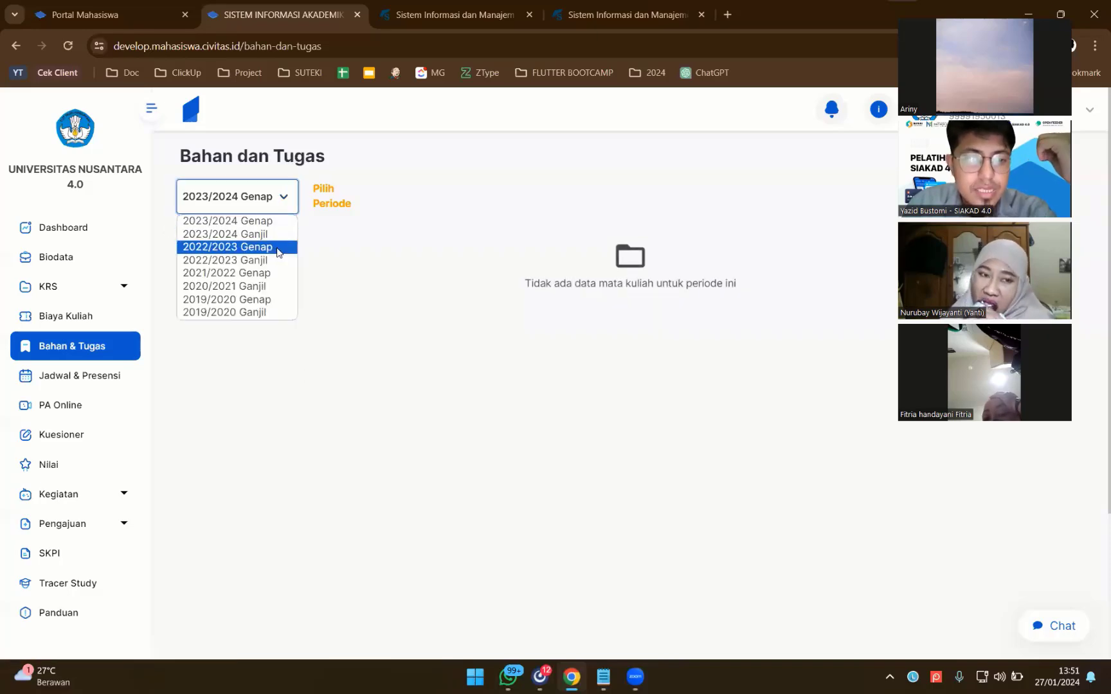
click(282, 312)
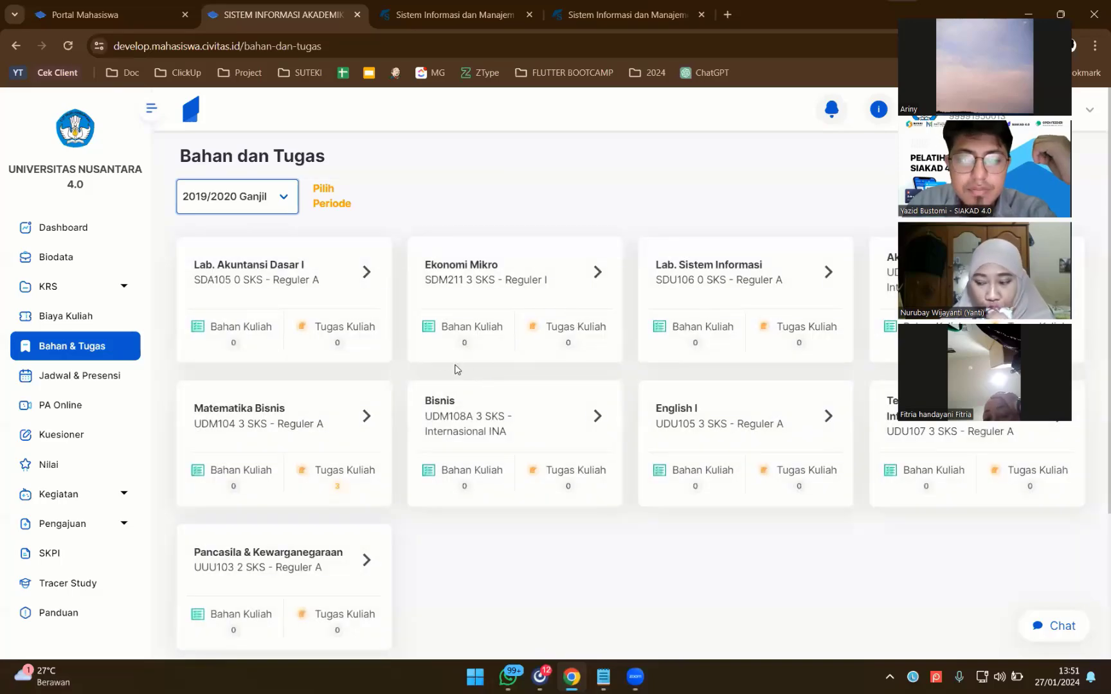
scroll(366, 353, down, 2)
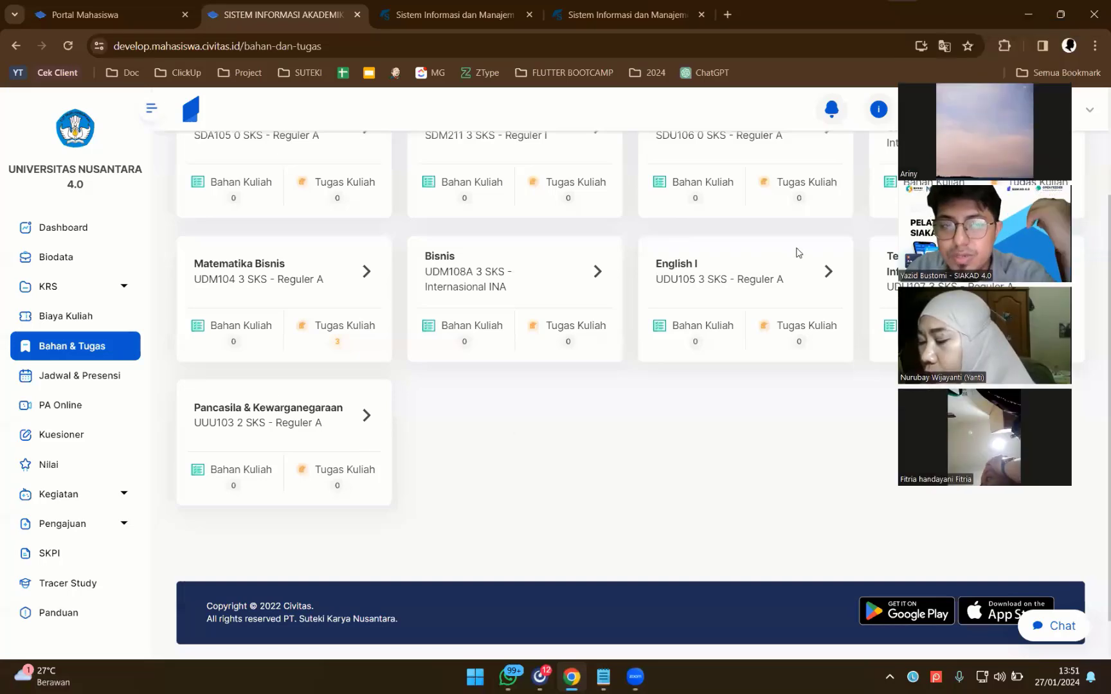
scroll(362, 266, up, 2)
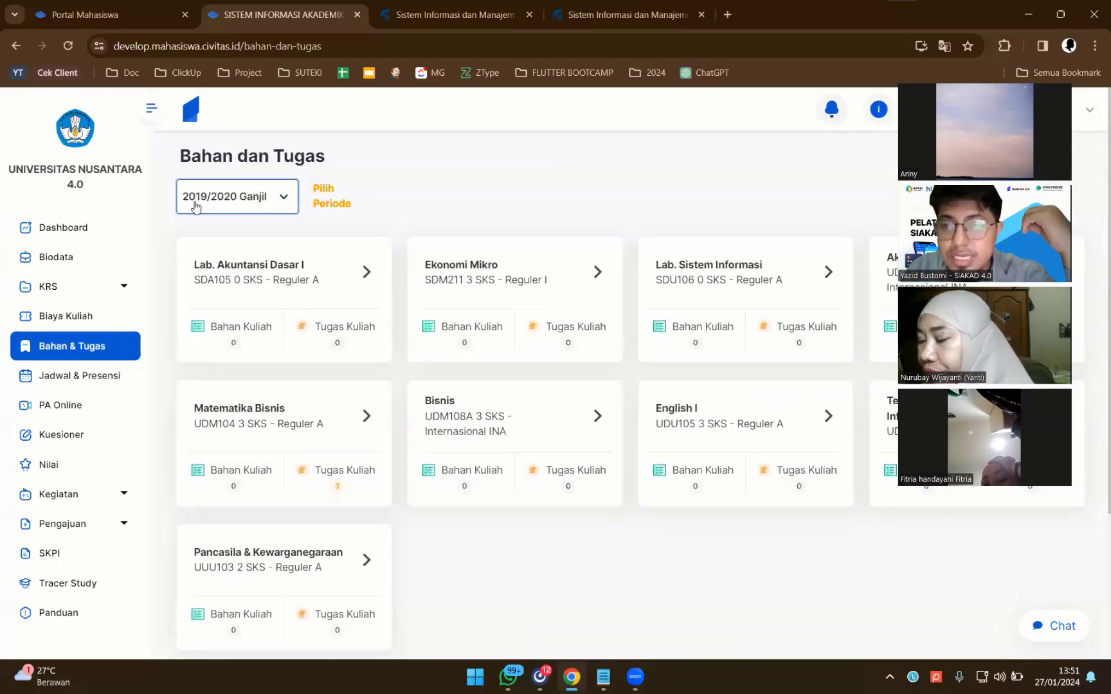
click(360, 479)
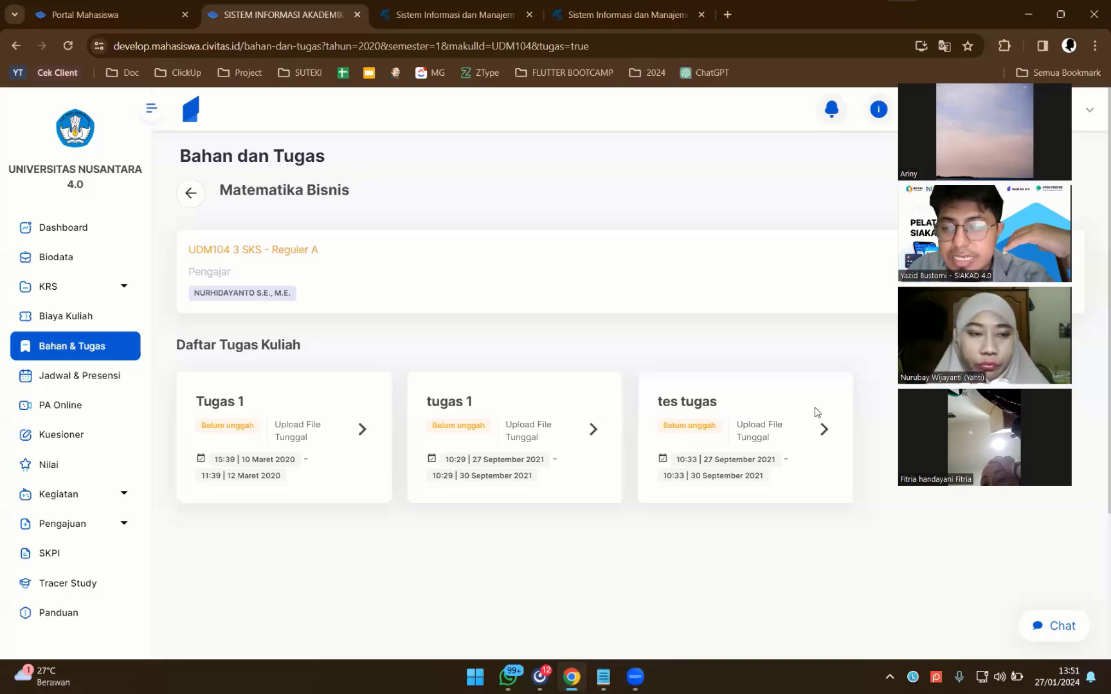
click(191, 193)
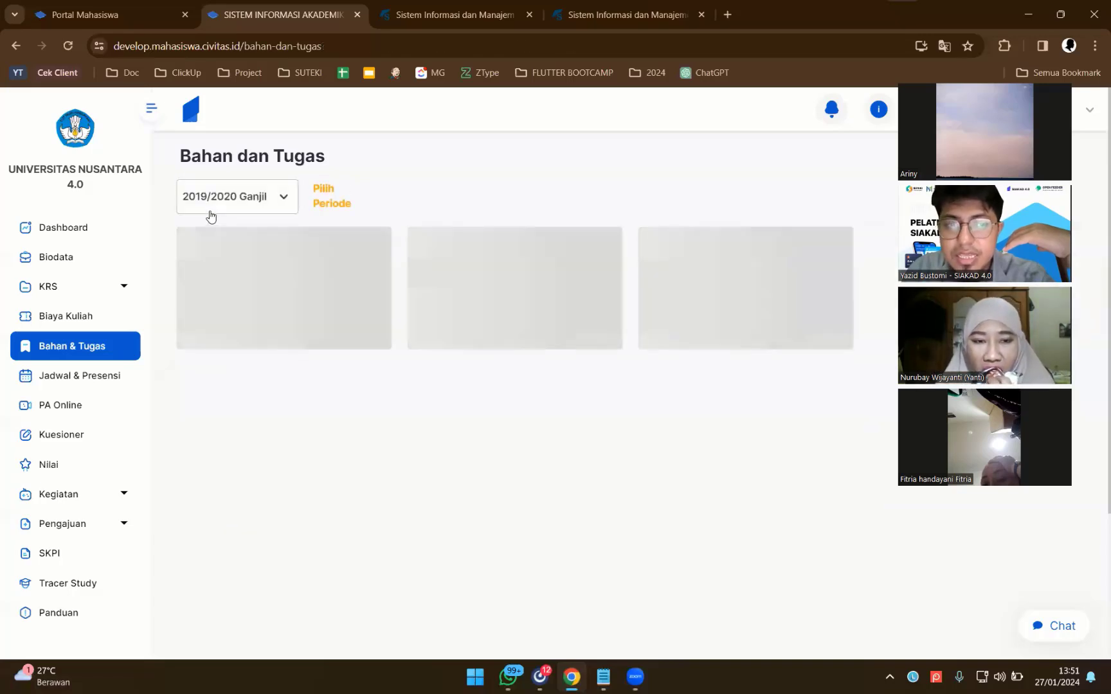
Step: Go through the periods 2019/2020 Genap, 2020/2021 Ganjil and 2021/2022 Genap, and show the courses of 2022/2023 Ganjil
click(231, 207)
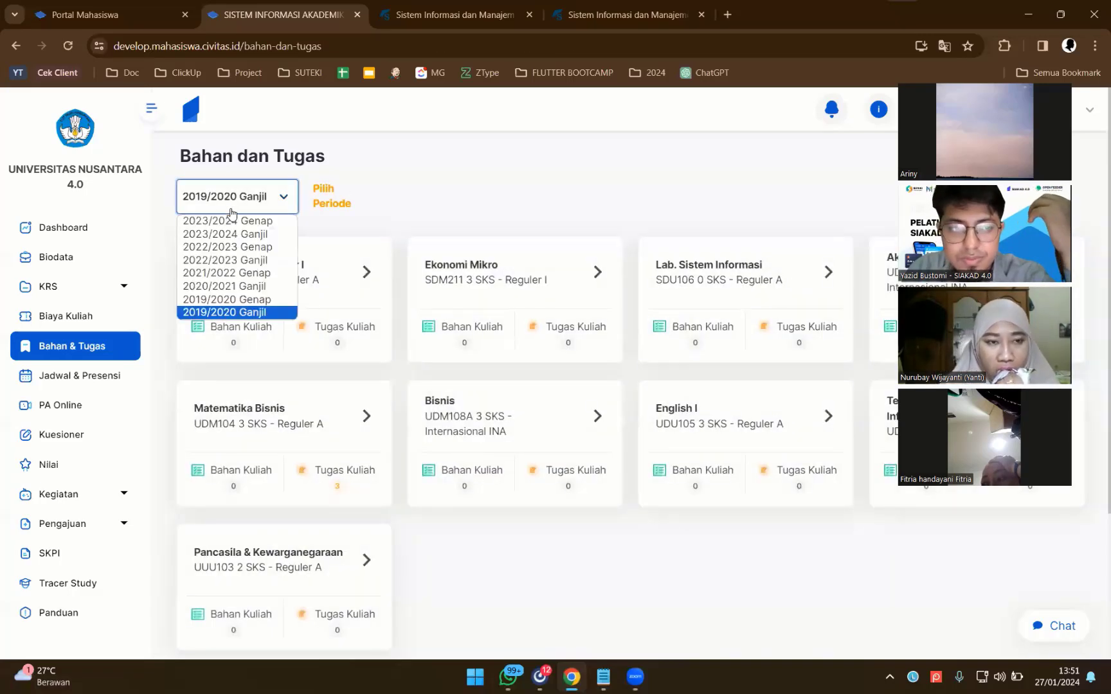
click(249, 301)
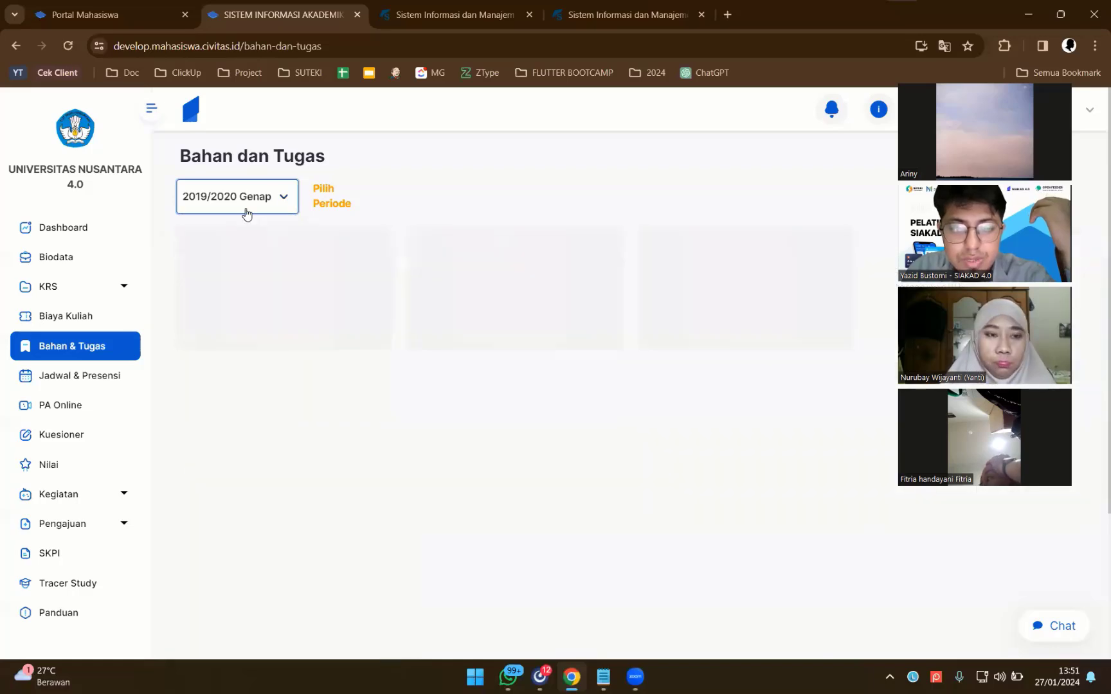
click(247, 210)
click(255, 290)
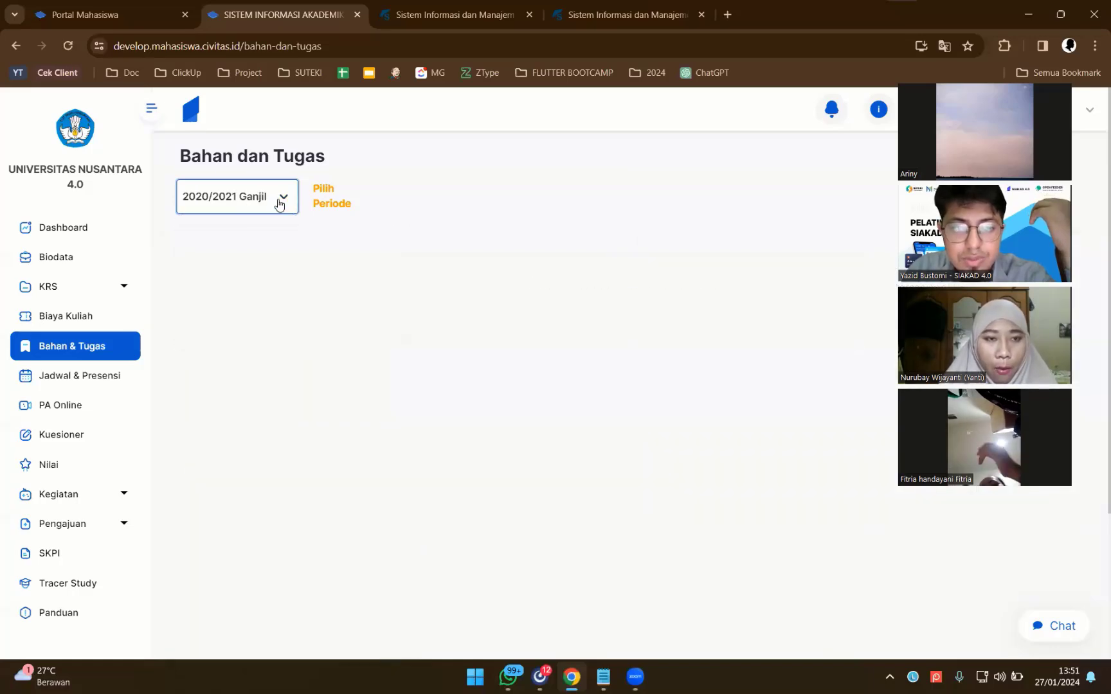
click(281, 199)
click(283, 274)
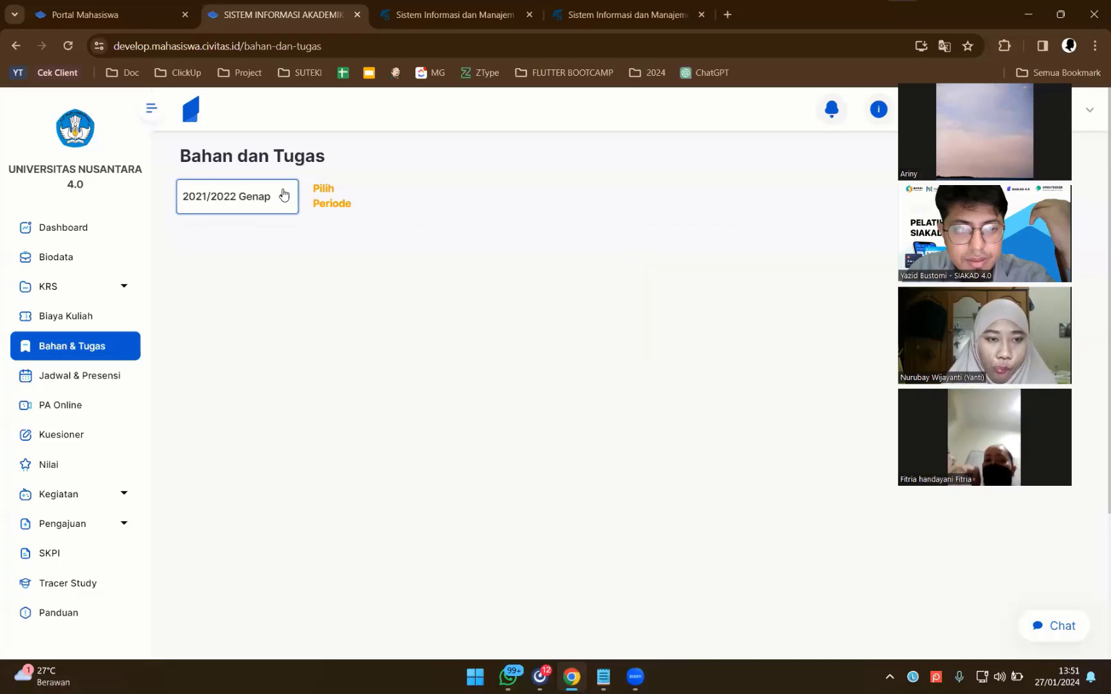
click(284, 194)
click(281, 260)
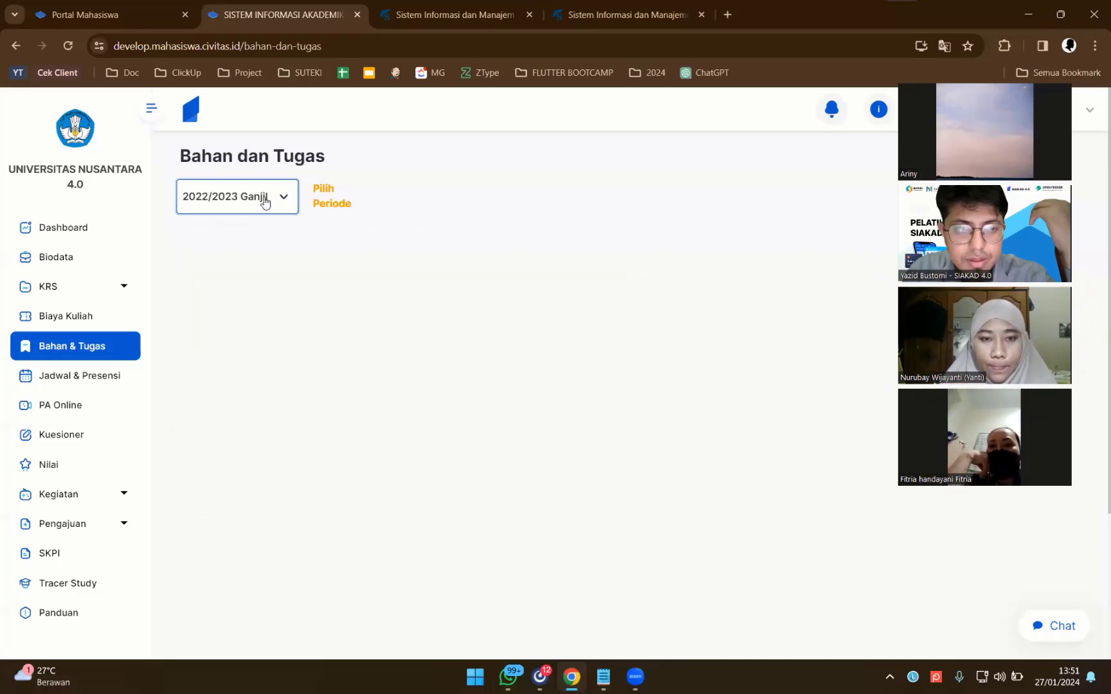
click(266, 201)
click(424, 175)
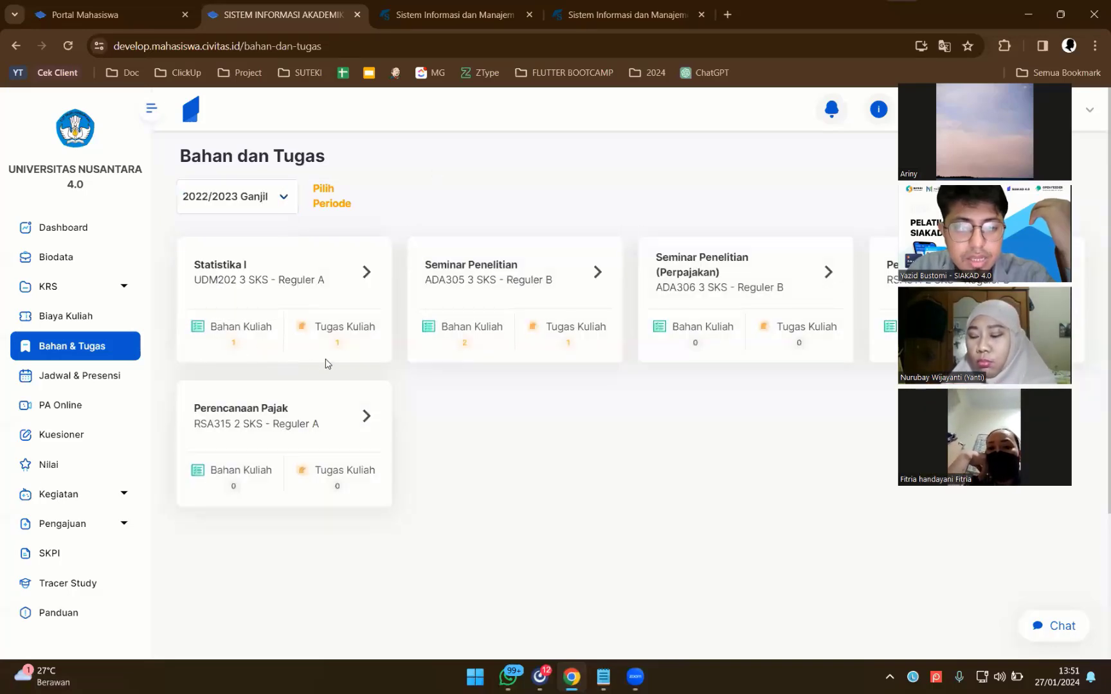
Step: Examine the description and deadline of Statistika I's assignment Tugas 1 Resume BAB 1 Pengantar Ekonomi and return to the course list
click(360, 338)
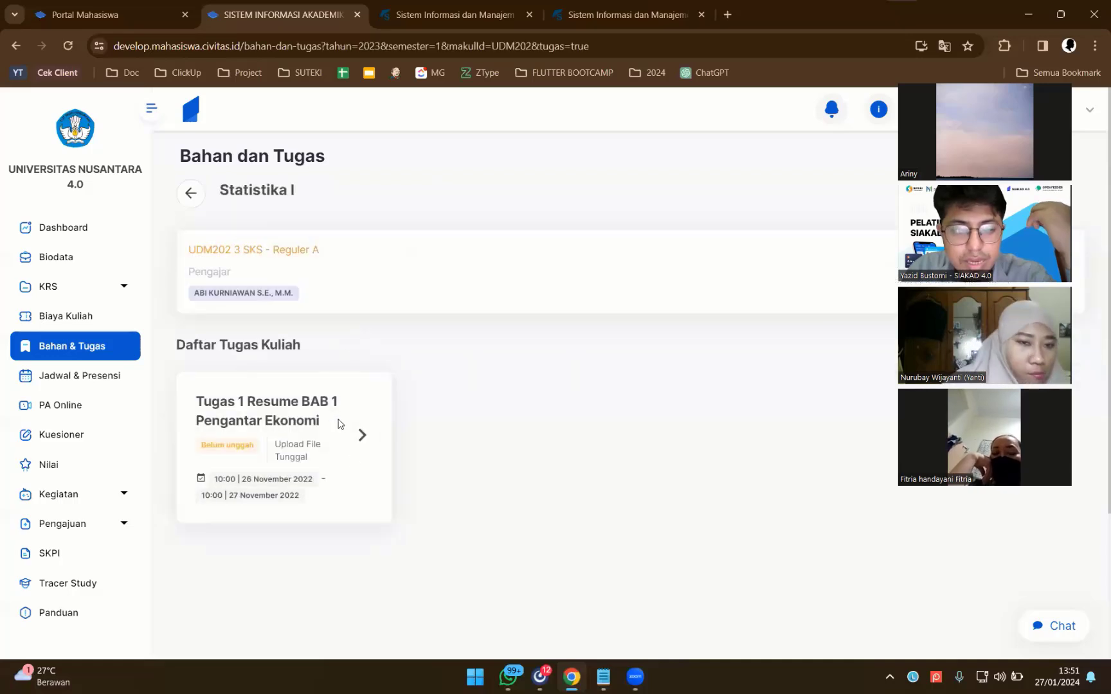
click(364, 438)
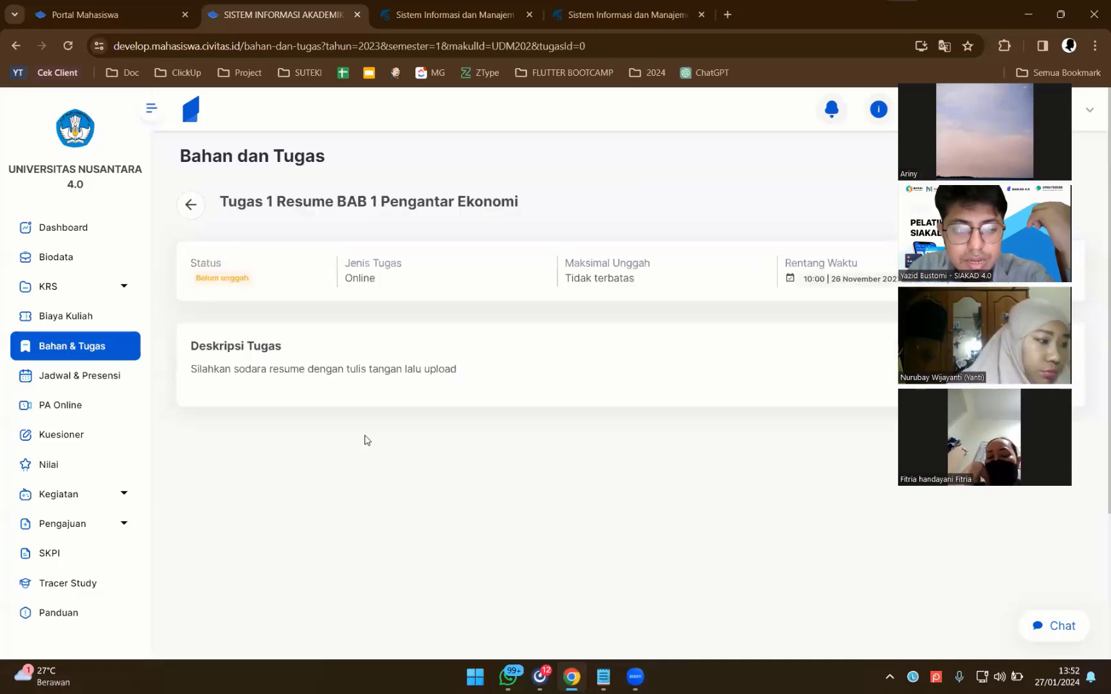
drag(228, 367, 423, 367)
click(424, 367)
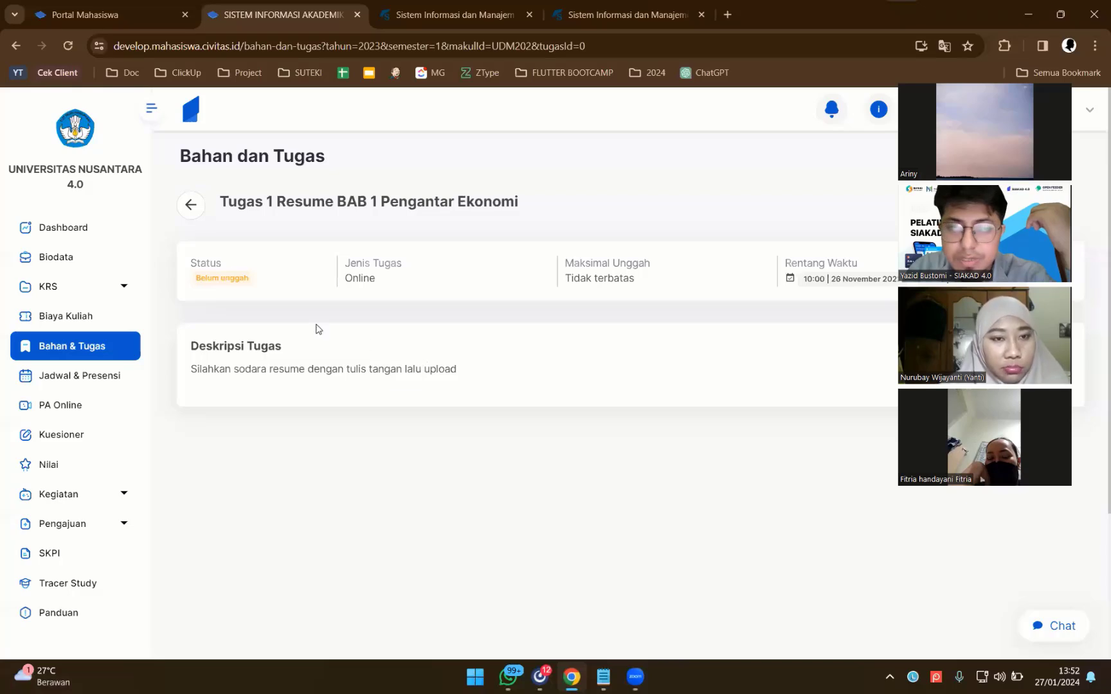
click(188, 205)
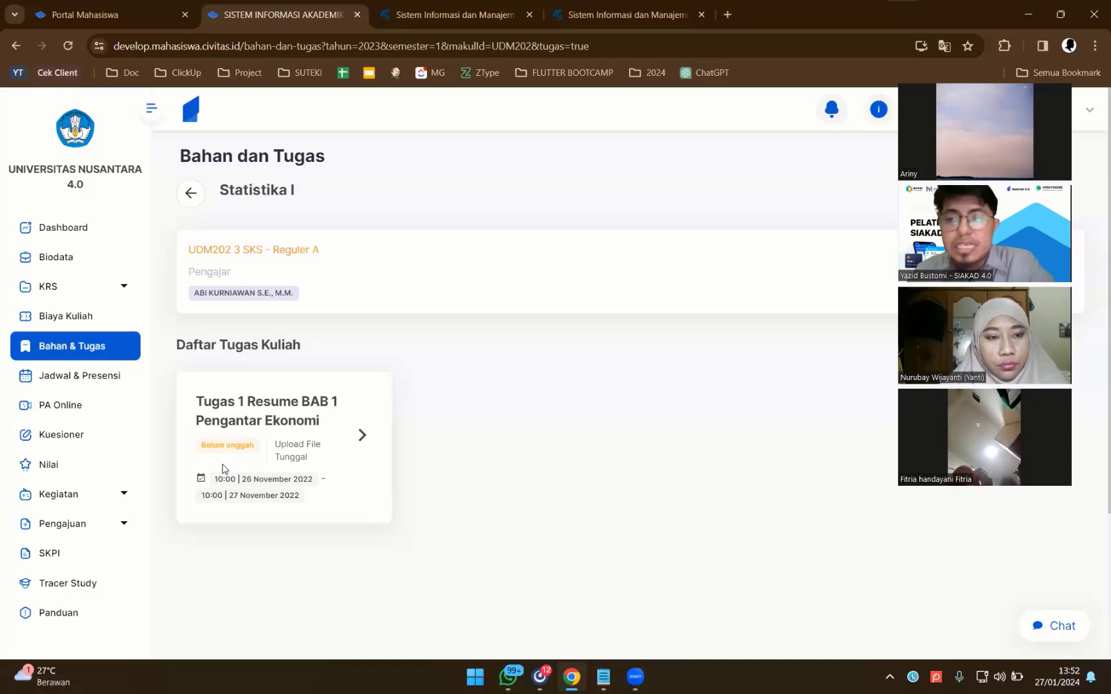
drag(207, 482, 353, 493)
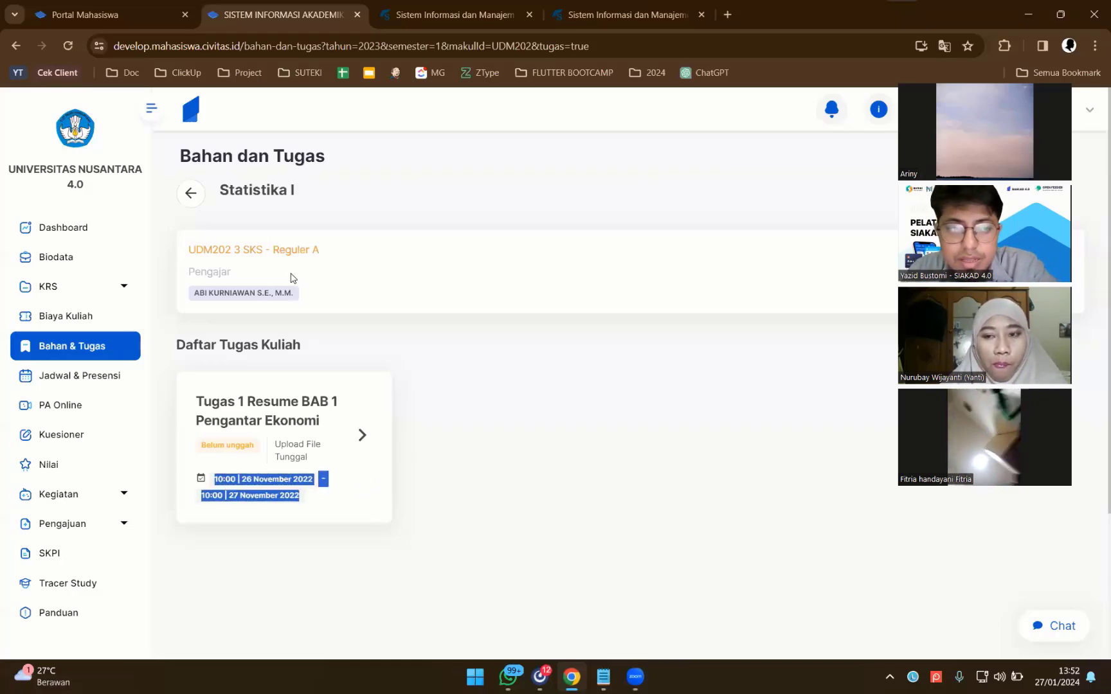
click(193, 194)
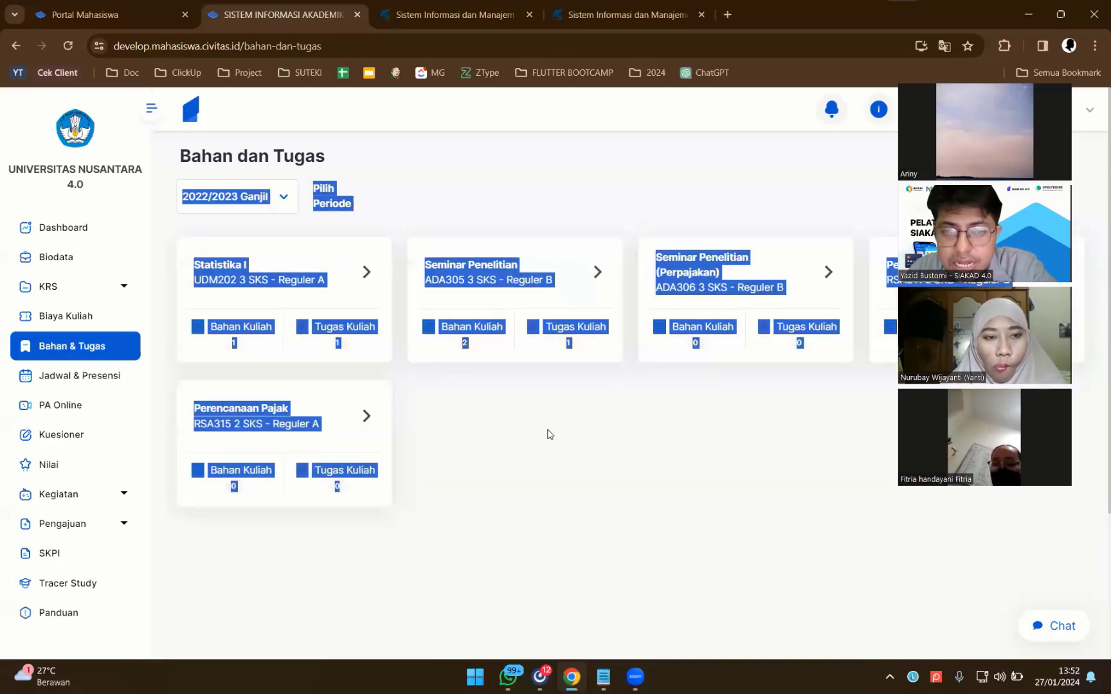
Step: Open Statistika I's Bahan Kuliah, try to download the BAB 1 Pengantar Ekonomi PDF and return to the course list
click(543, 443)
click(237, 333)
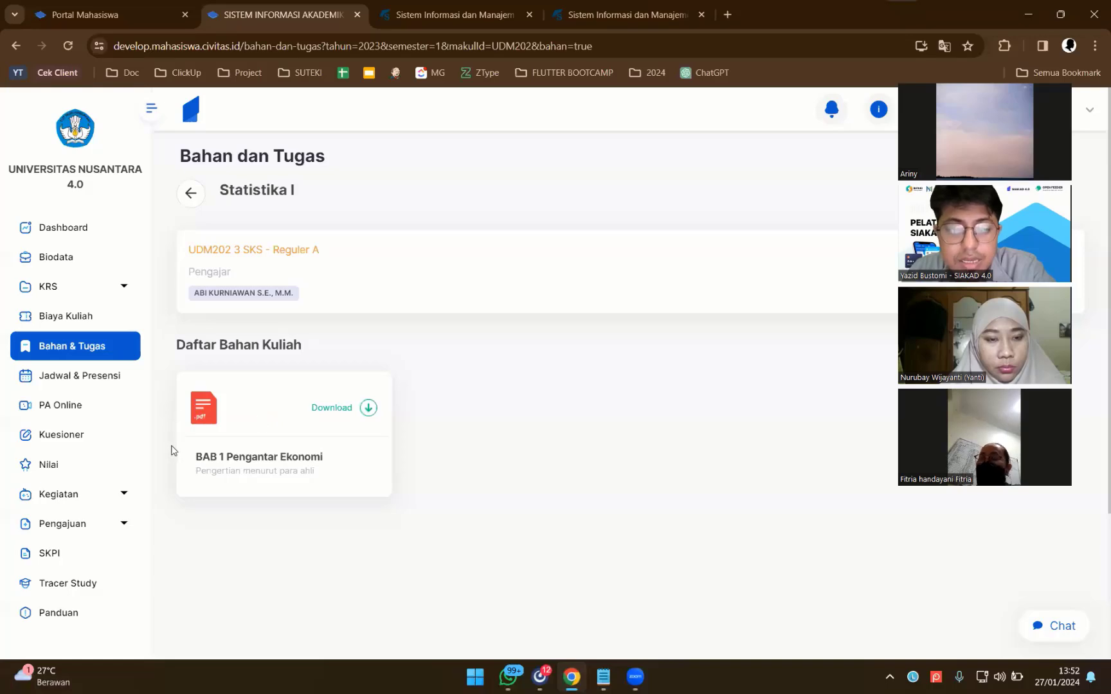
drag(210, 458, 399, 478)
click(344, 409)
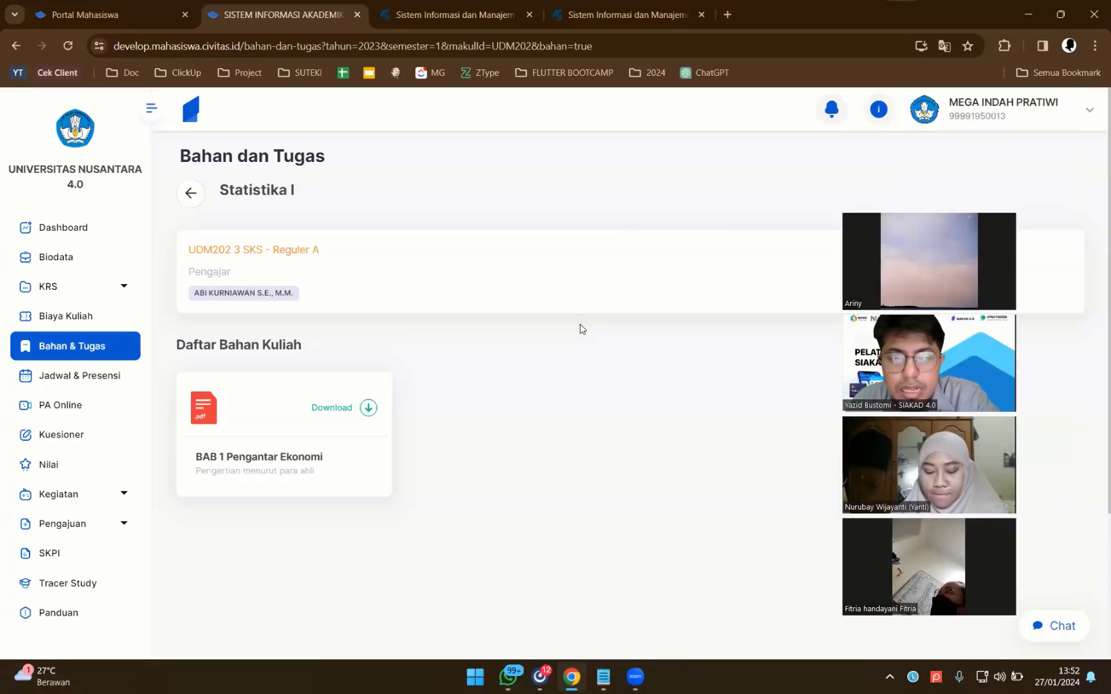
click(192, 191)
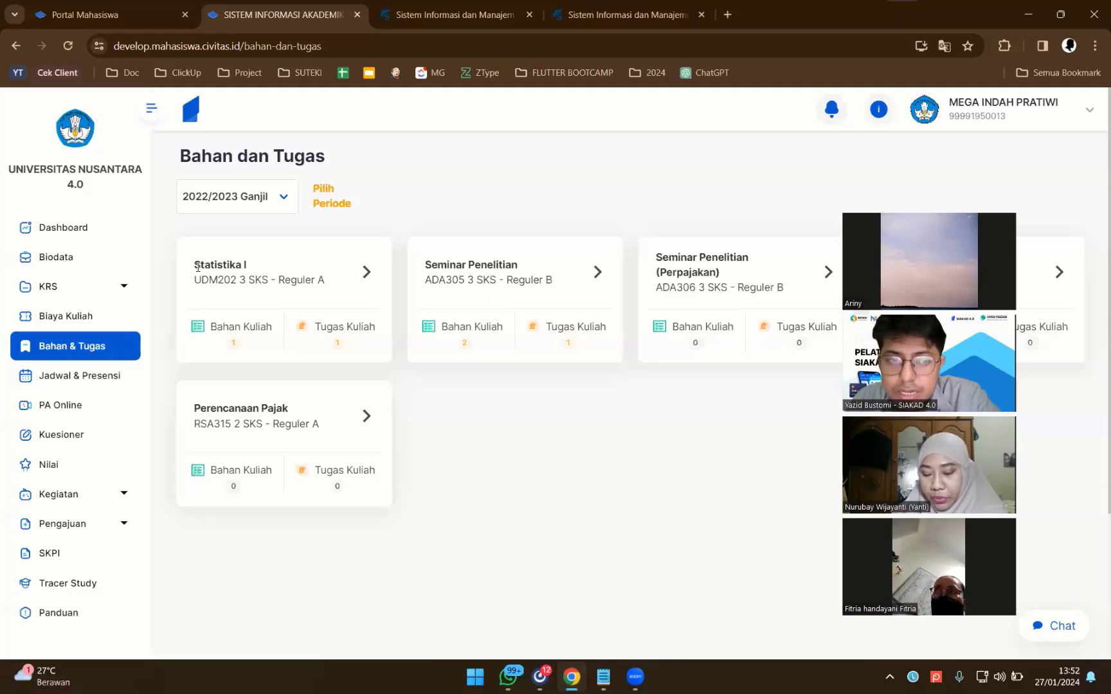
Step: Open Jadwal & Presensi and show the Kuliah schedule for the 2019/2020 Ganjil period
click(252, 282)
click(190, 195)
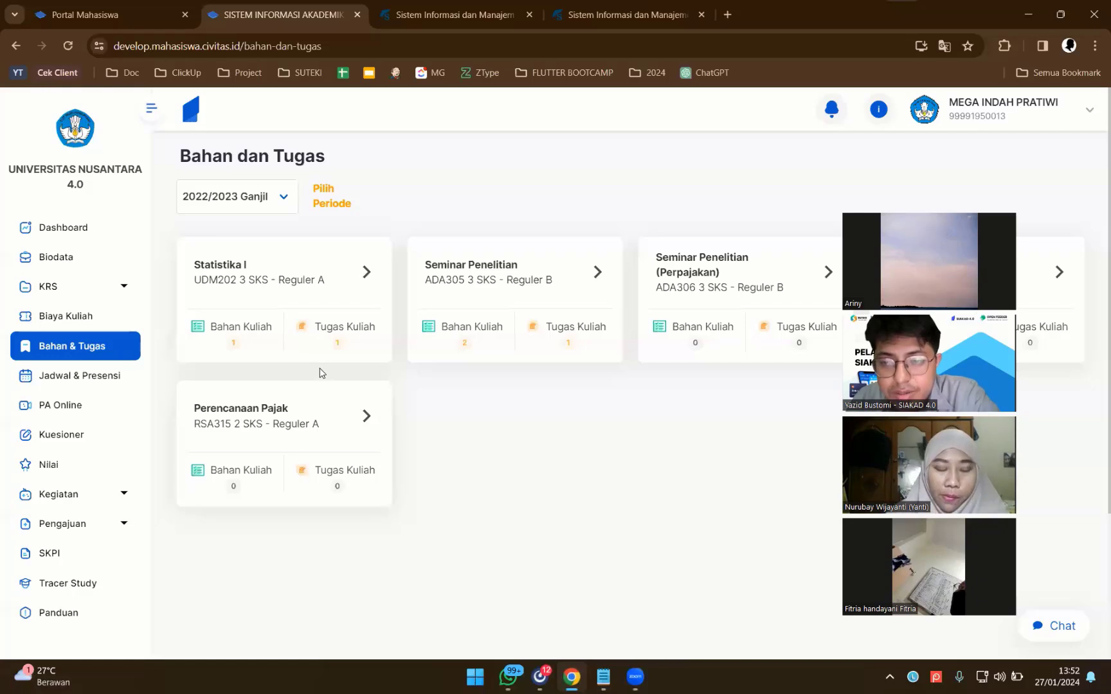
click(99, 380)
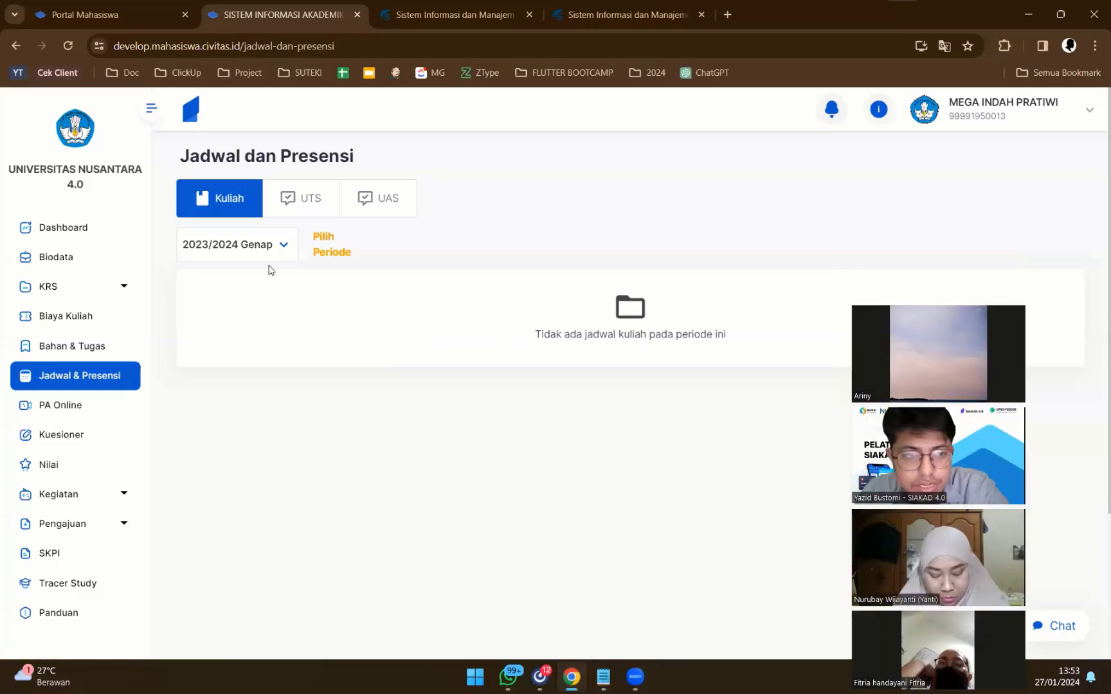
click(270, 256)
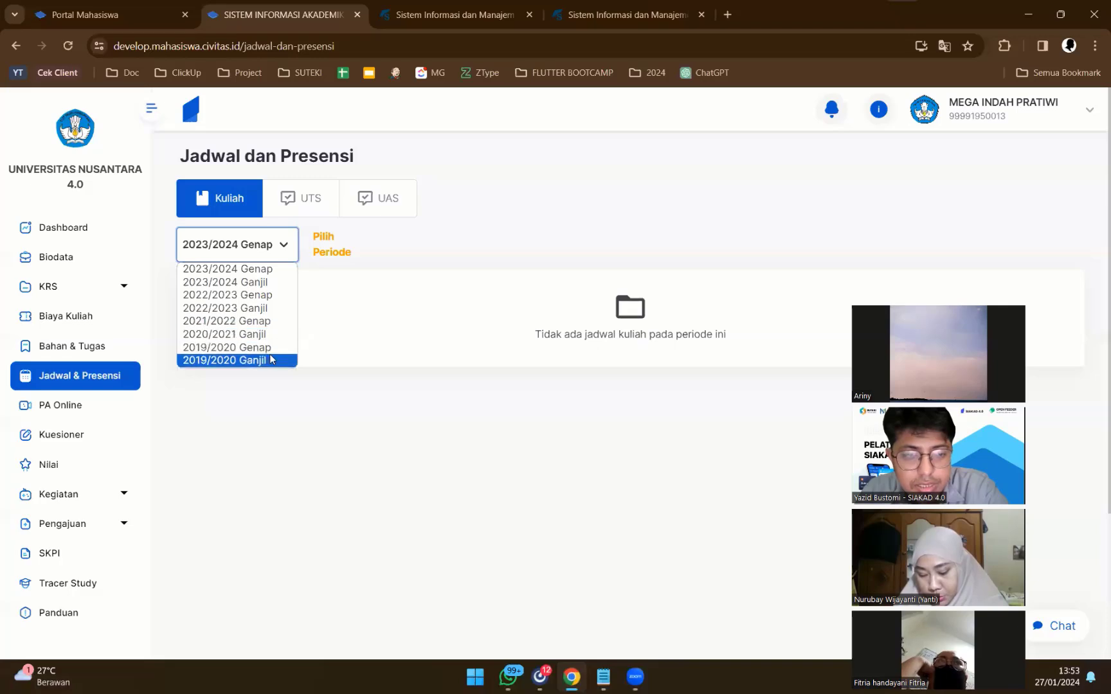
click(270, 361)
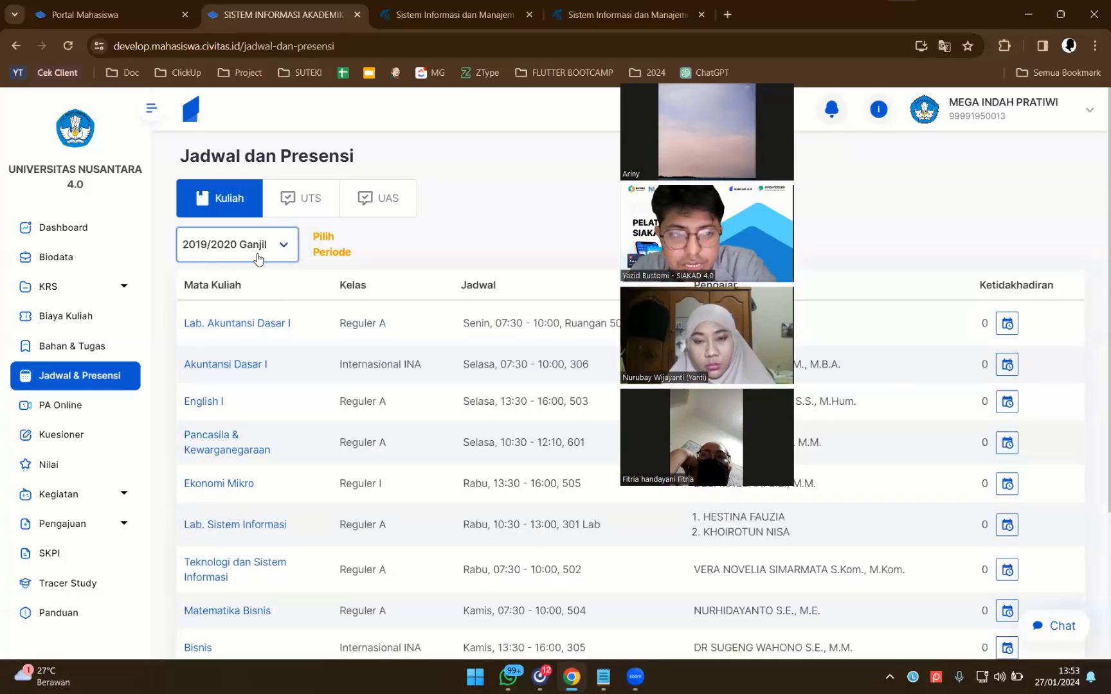
Step: Examine the attendance dates of Lab. Akuntansi Dasar I and Ekonomi Mikro and return to the course schedule
click(1007, 323)
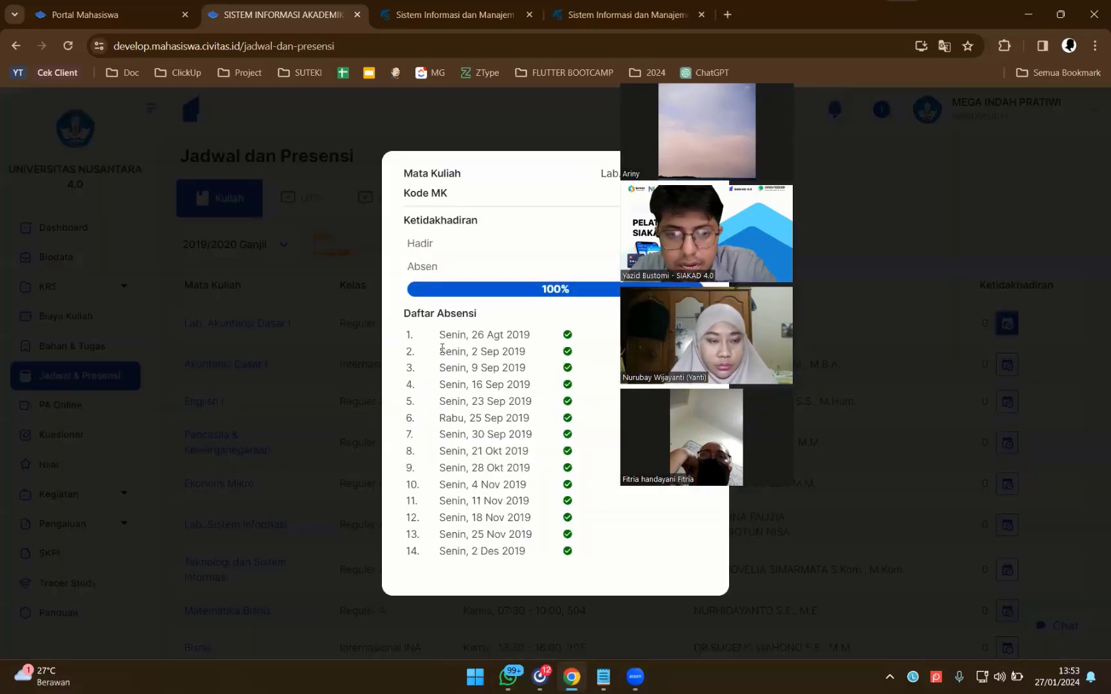
drag(442, 348, 534, 436)
drag(405, 329, 846, 479)
click(1004, 496)
click(1007, 489)
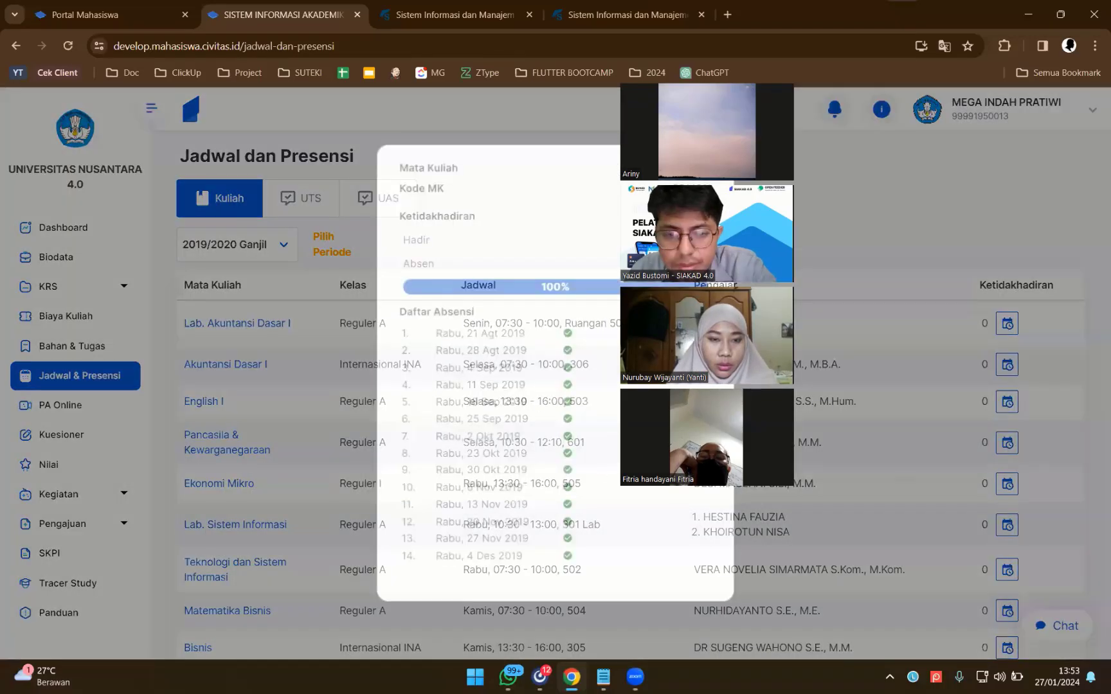
drag(503, 364, 873, 479)
click(873, 479)
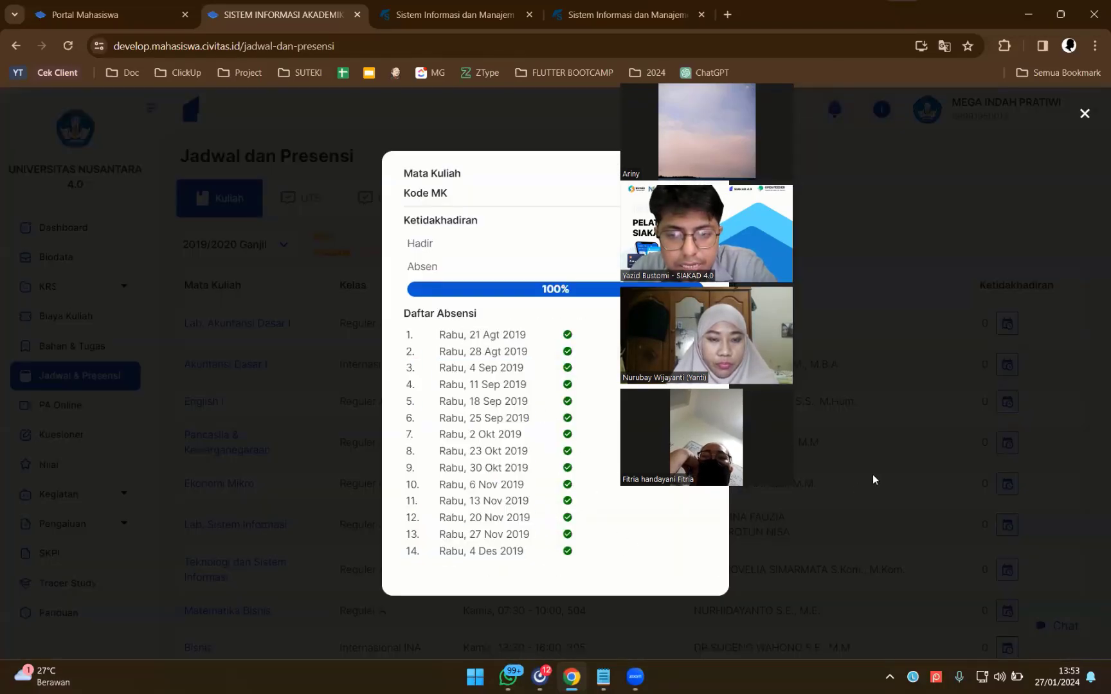
click(823, 397)
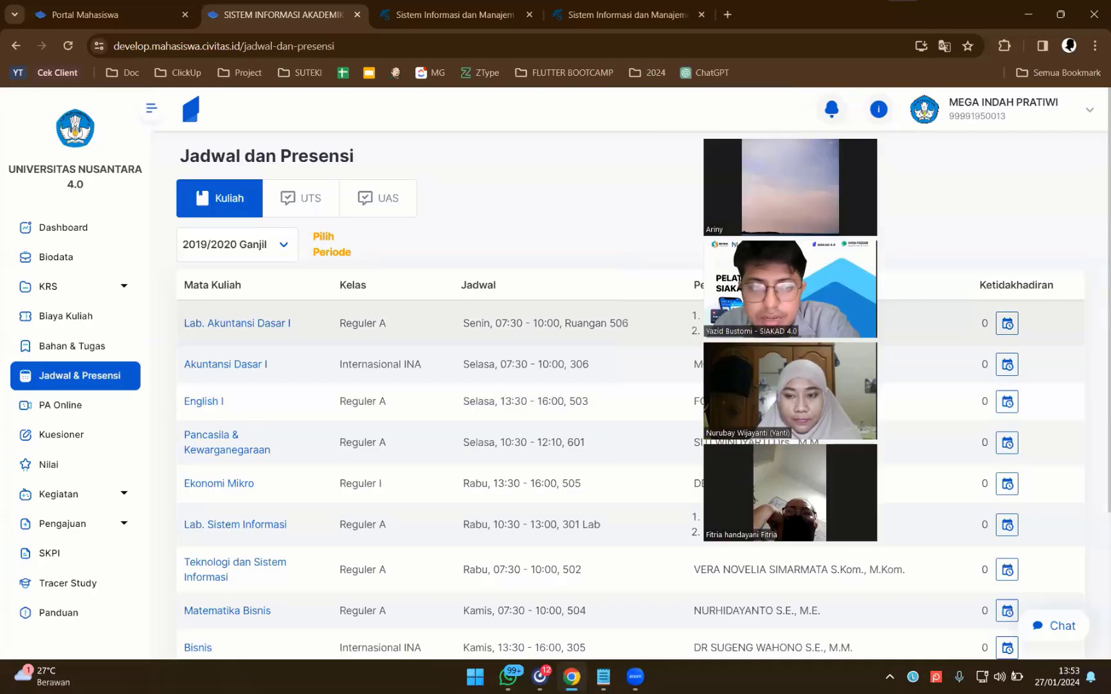
drag(206, 323, 275, 397)
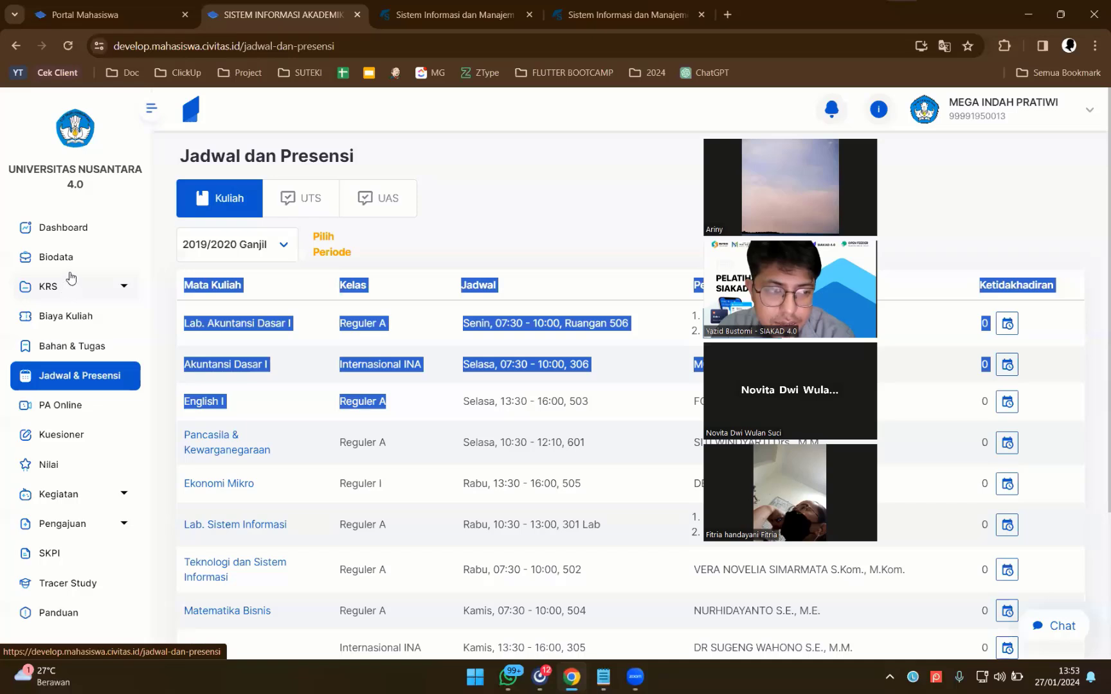
Step: Show the UTS exam schedule for the 2019/2020 Ganjil period
click(300, 198)
click(382, 207)
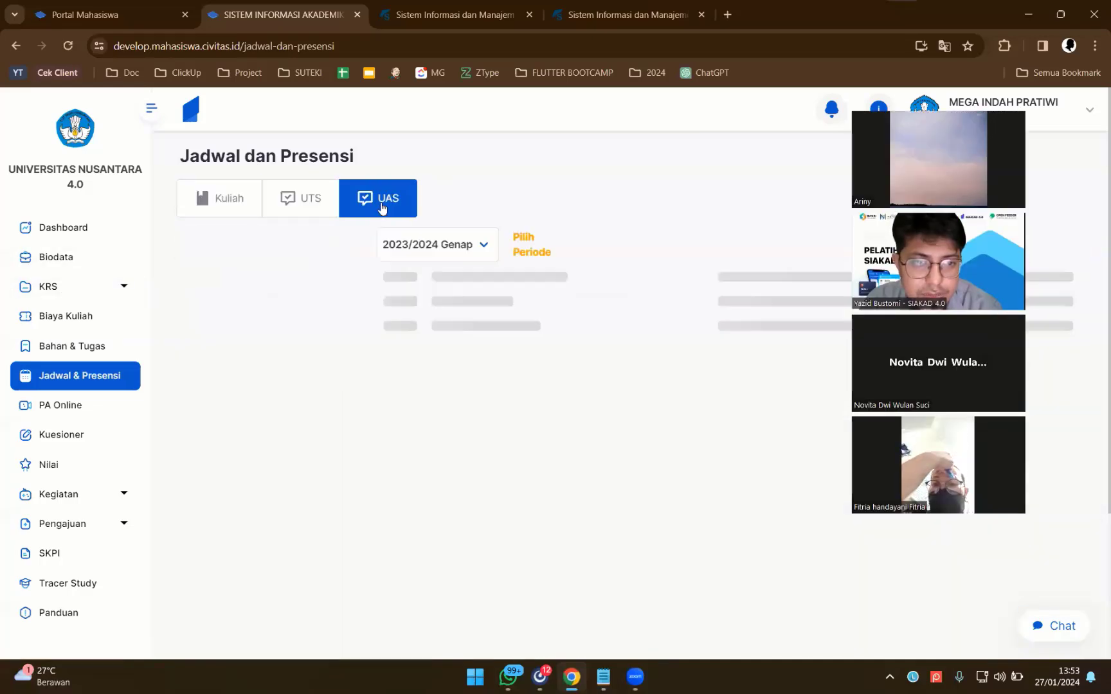
click(294, 210)
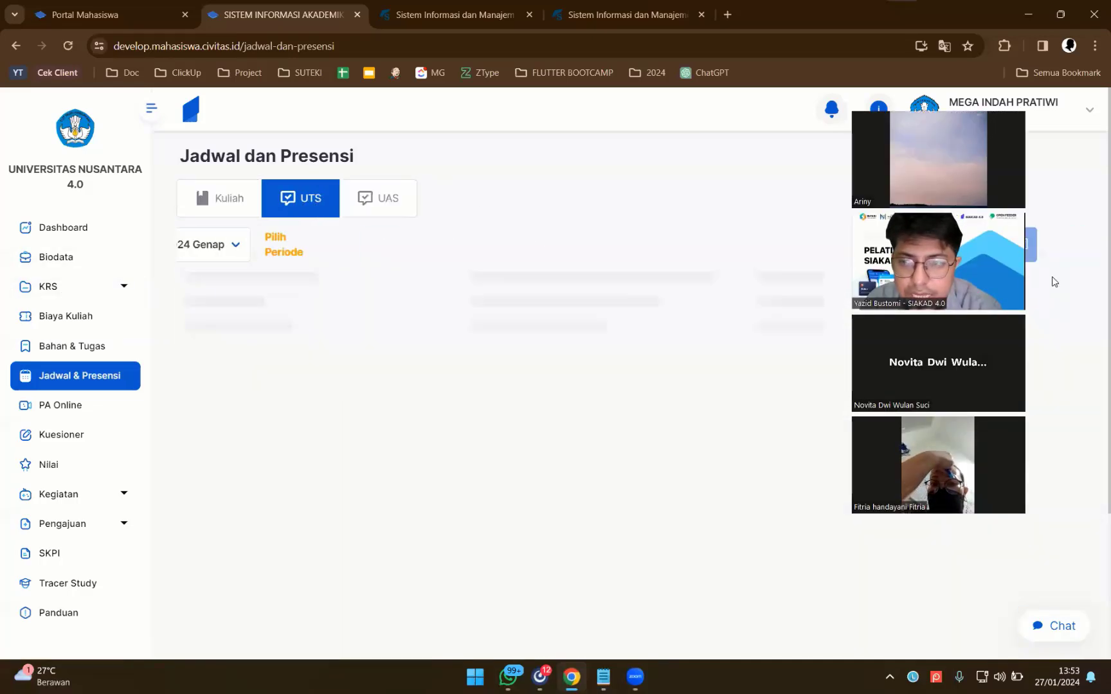
click(232, 253)
click(219, 361)
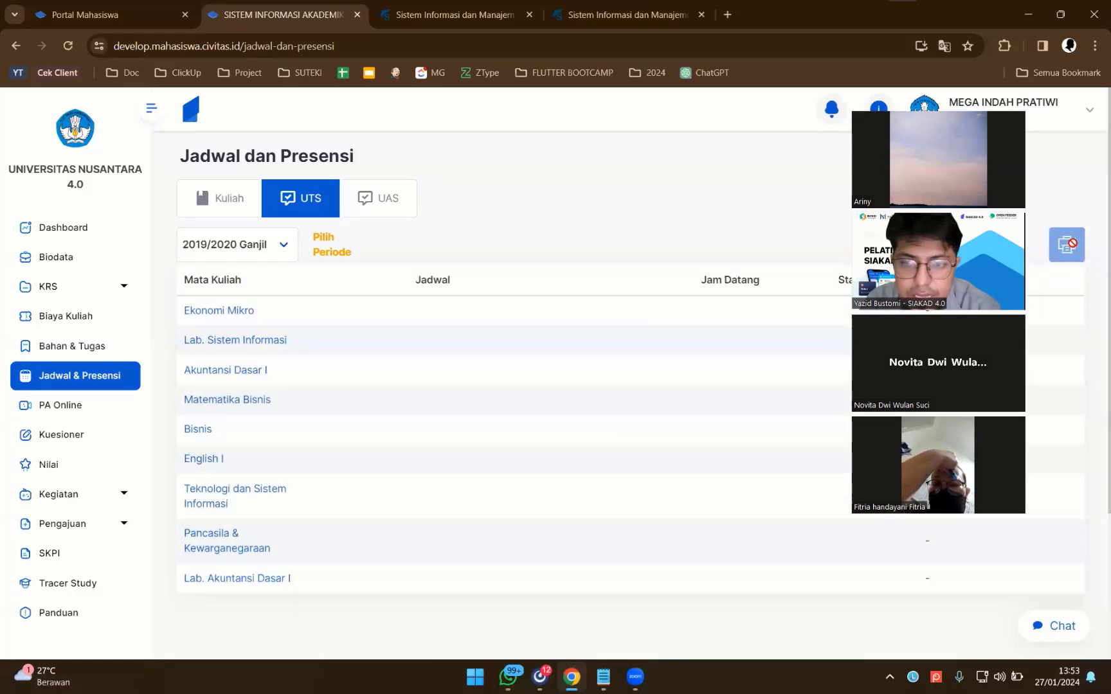
Step: Check the UAS schedule for the 2019/2020 Ganjil period and return to the Kuliah schedule
click(378, 198)
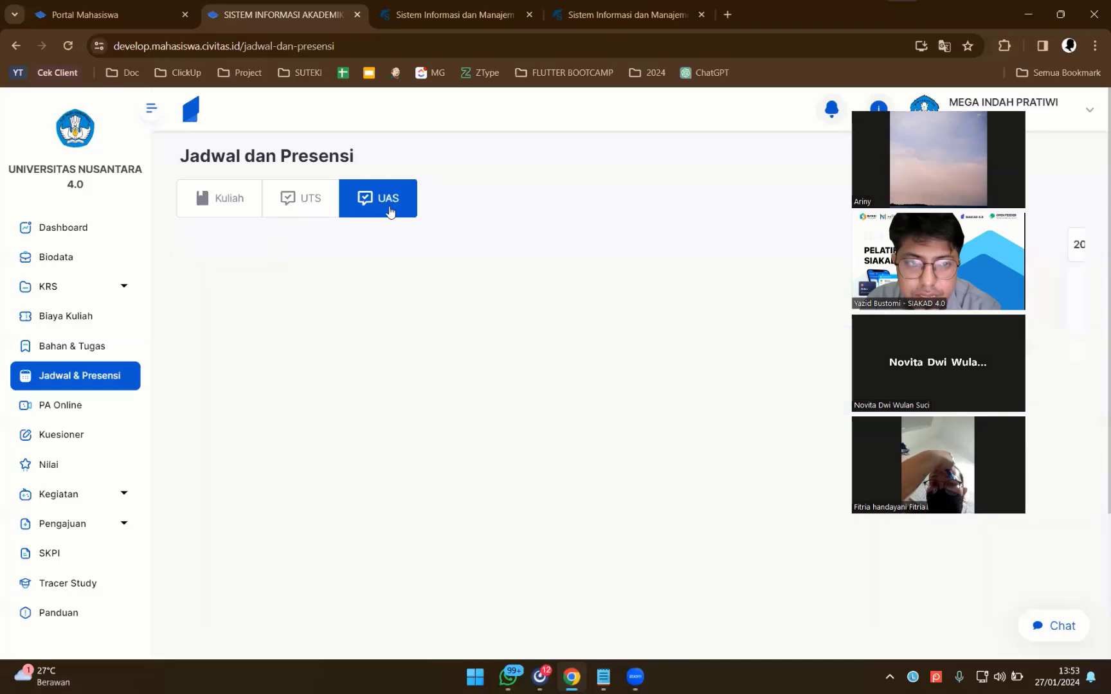
click(236, 245)
click(263, 360)
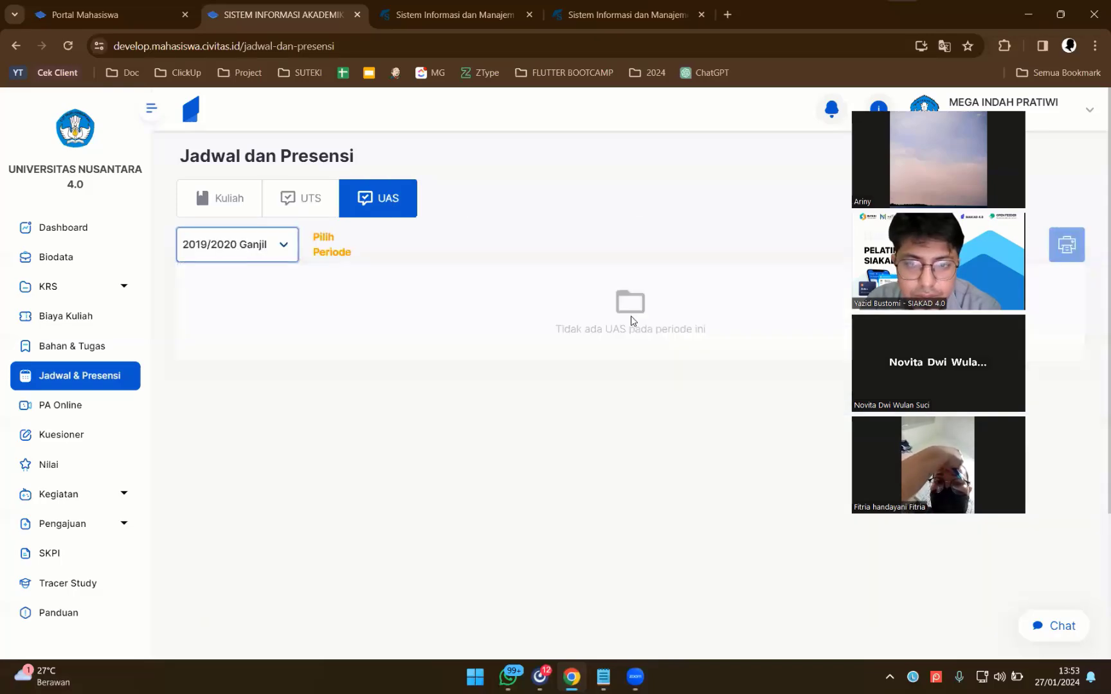
click(242, 204)
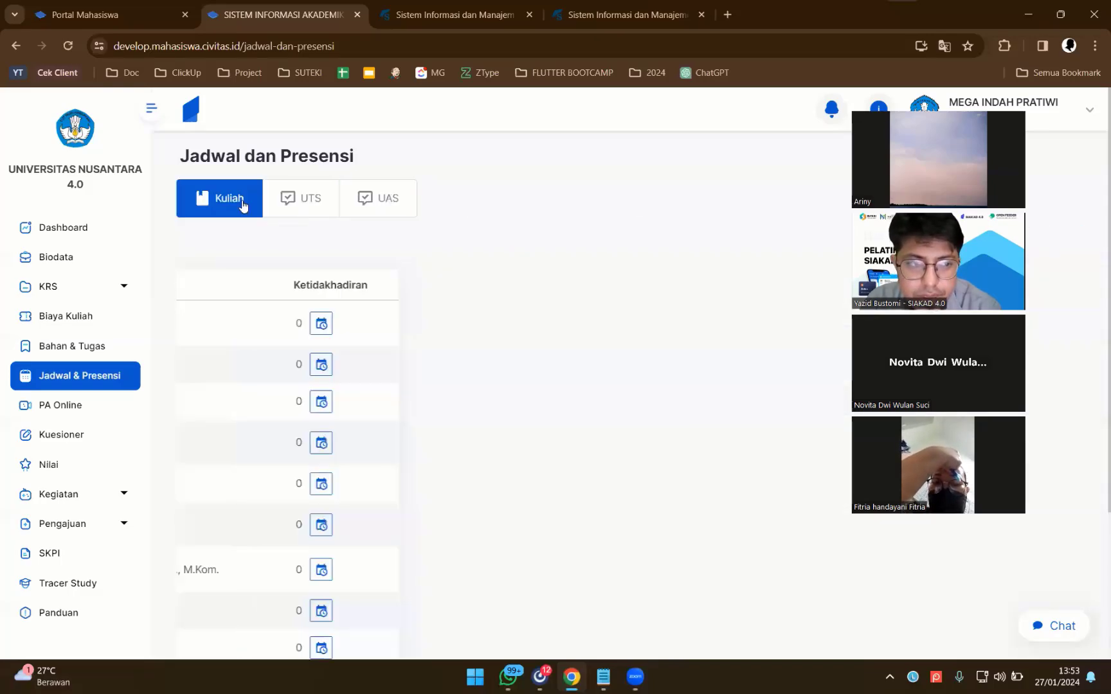
Step: Open PA Online and show the academic advising meetings for the 2019/2020 Genap period
click(91, 409)
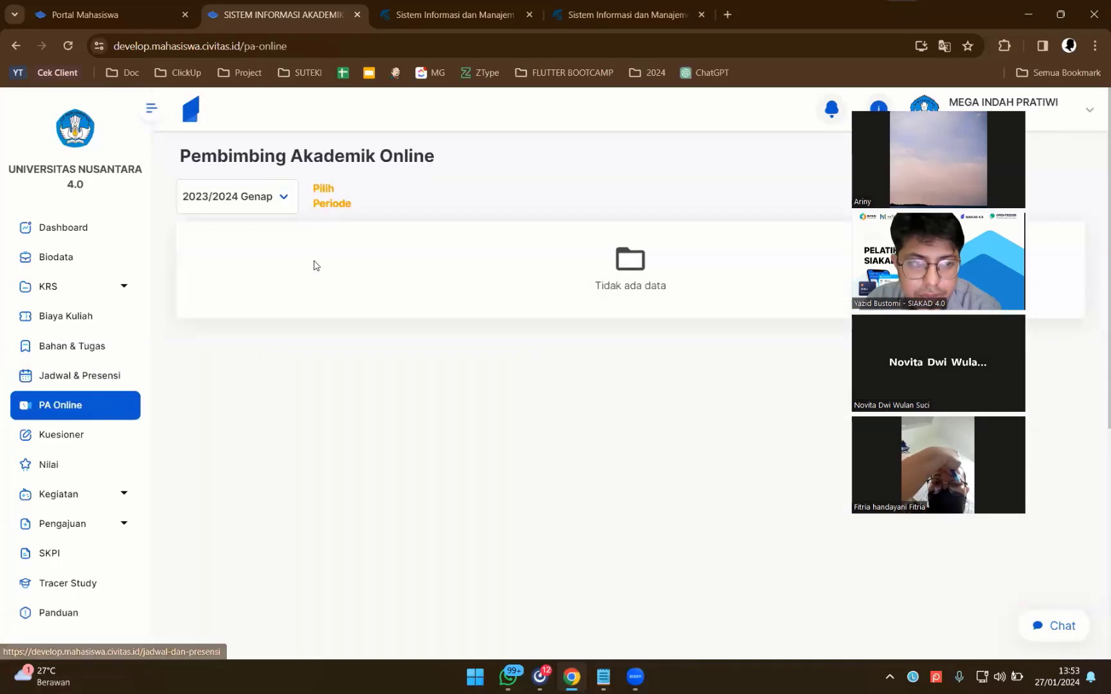
click(266, 198)
click(263, 299)
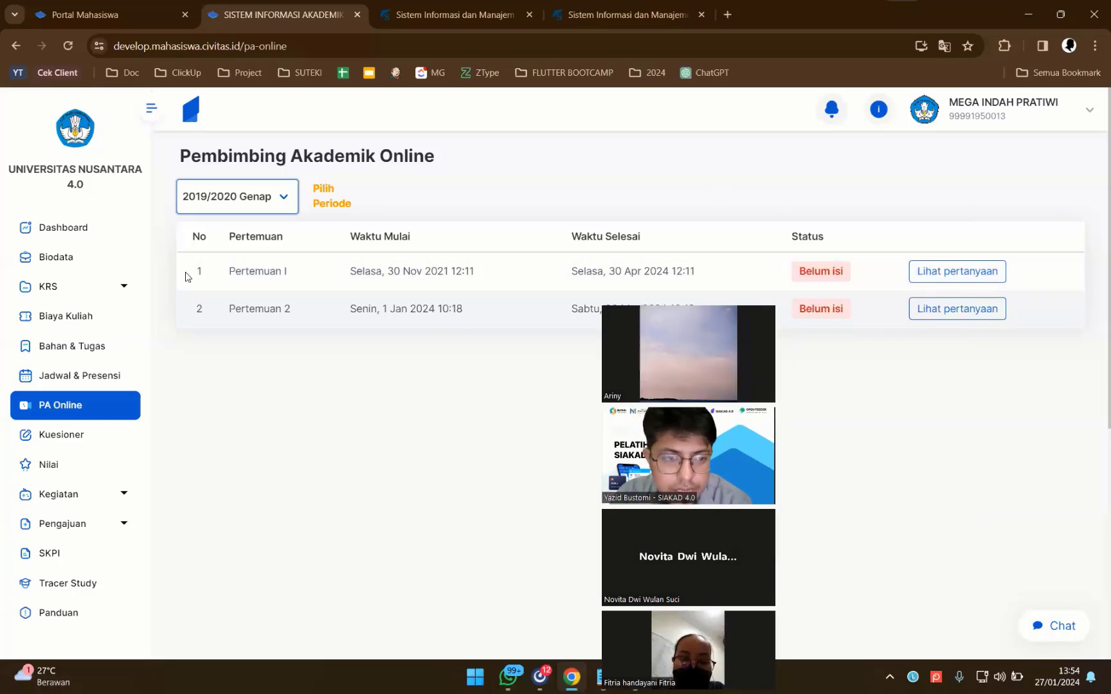
drag(186, 276, 330, 270)
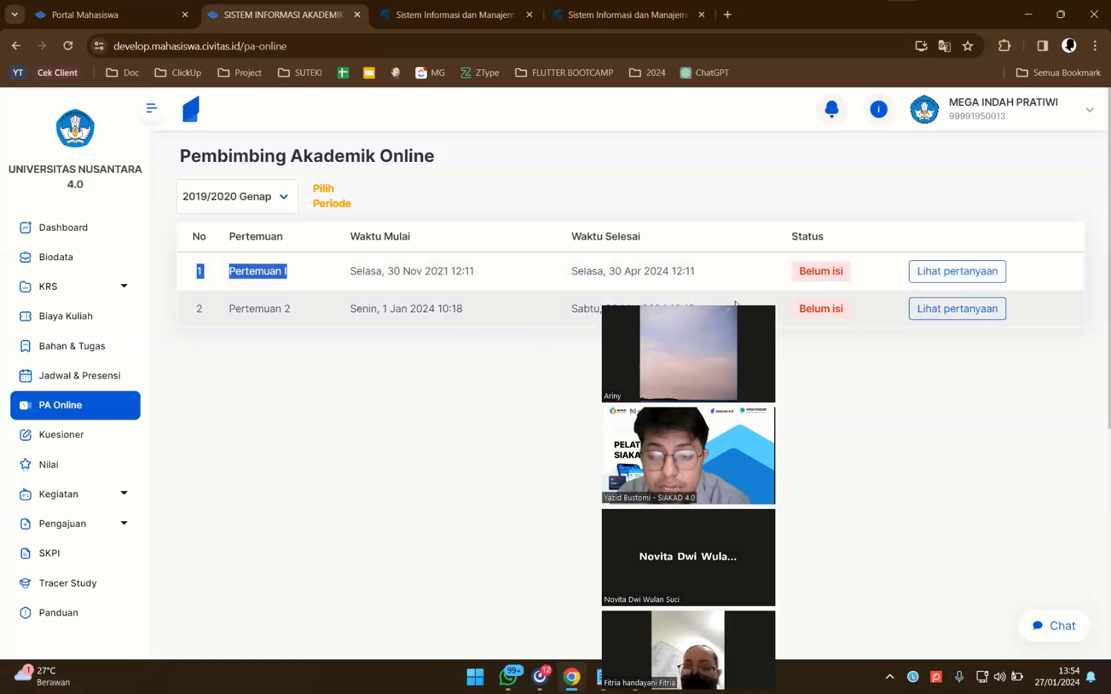
Step: Answer the Pertemuan I question with "A. Ya", explain the problem as "Dosennya baperan" and save the answer
click(938, 282)
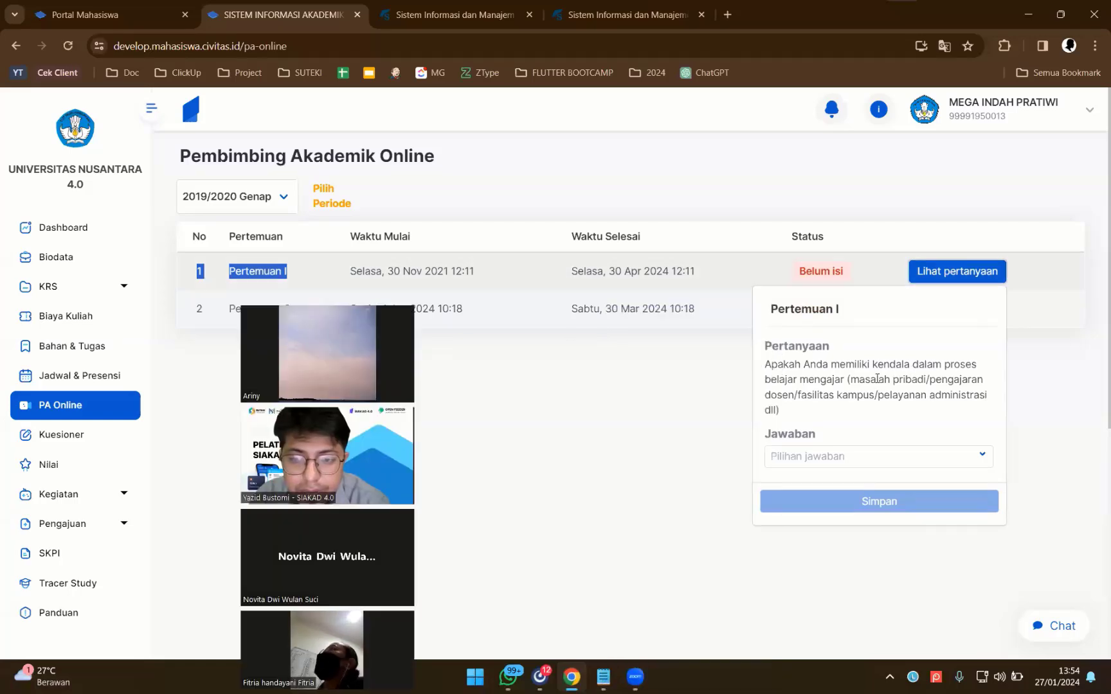
drag(860, 379, 984, 380)
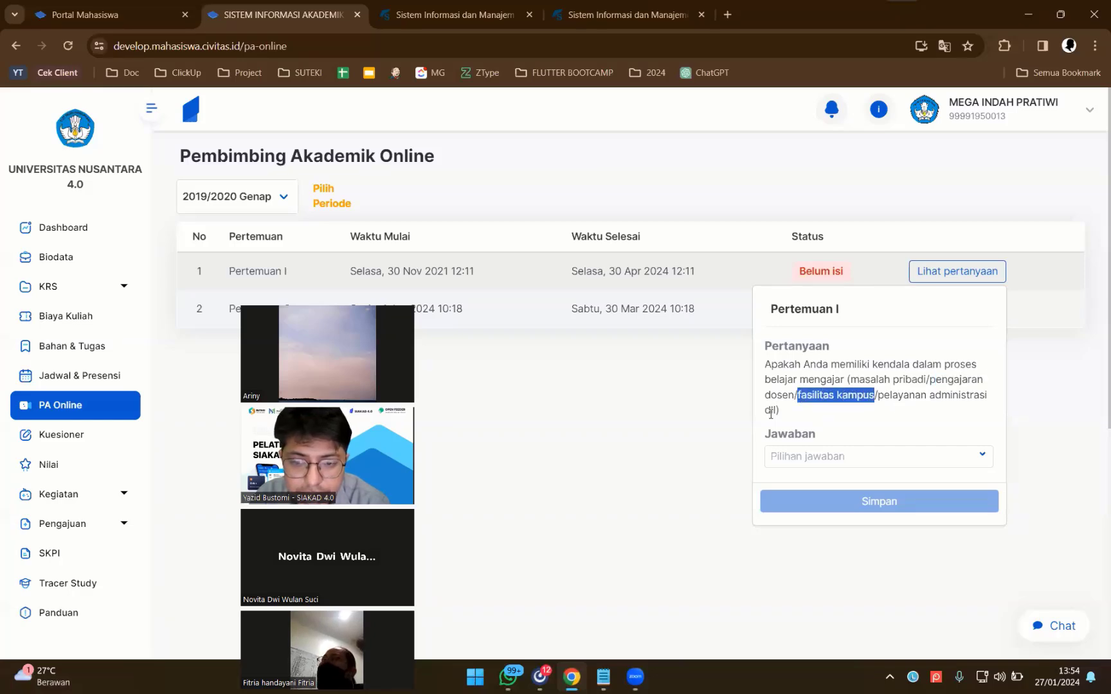
click(809, 458)
click(820, 479)
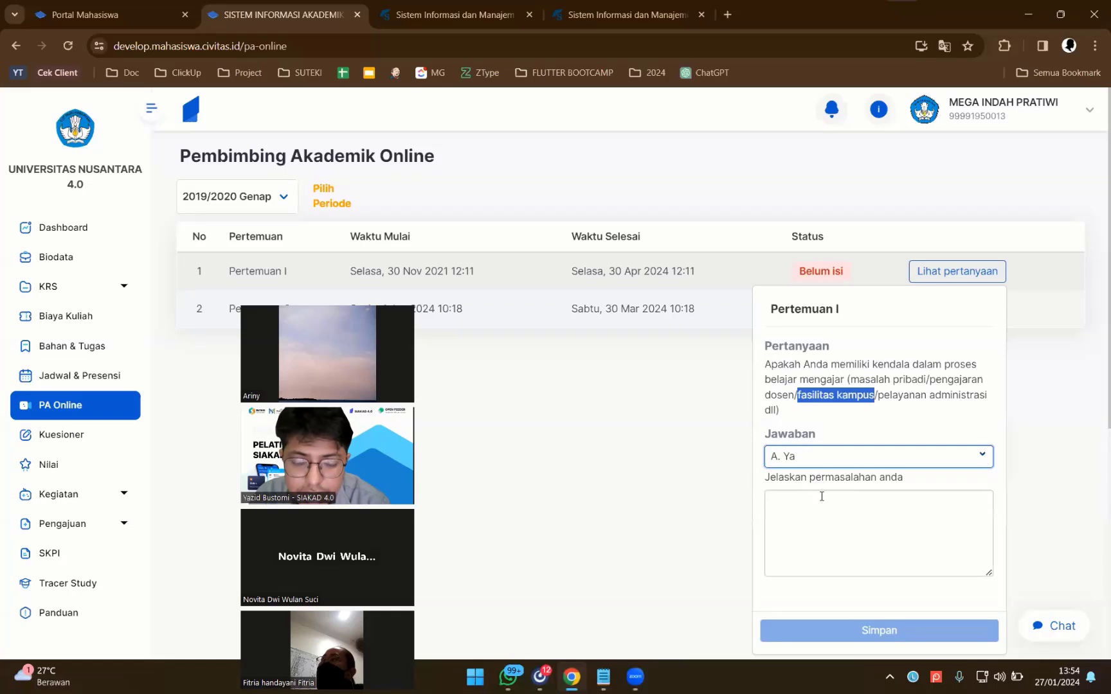
click(822, 505)
scroll(698, 412, down, 3)
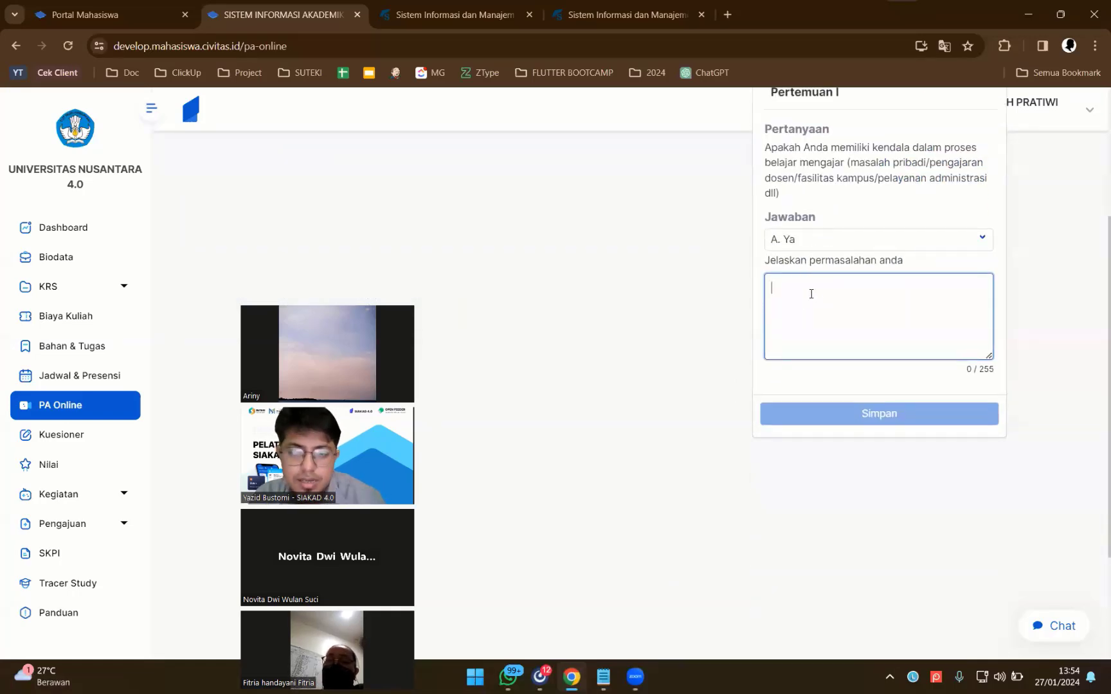
text(Dosennya baperan)
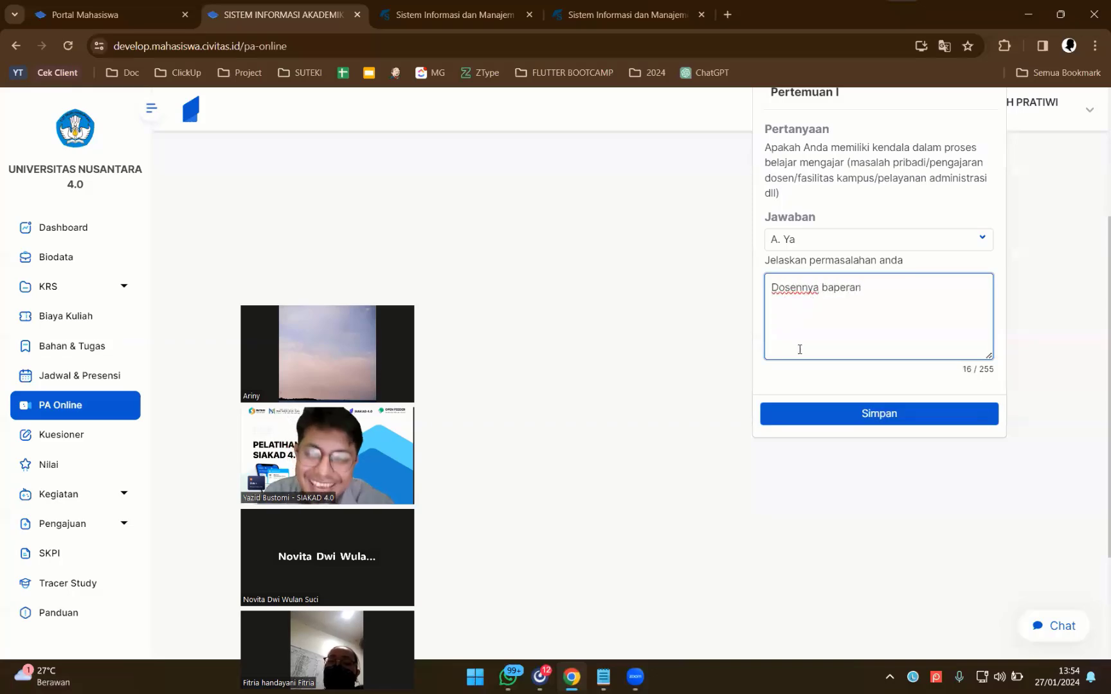
scroll(800, 349, up, 1)
click(854, 483)
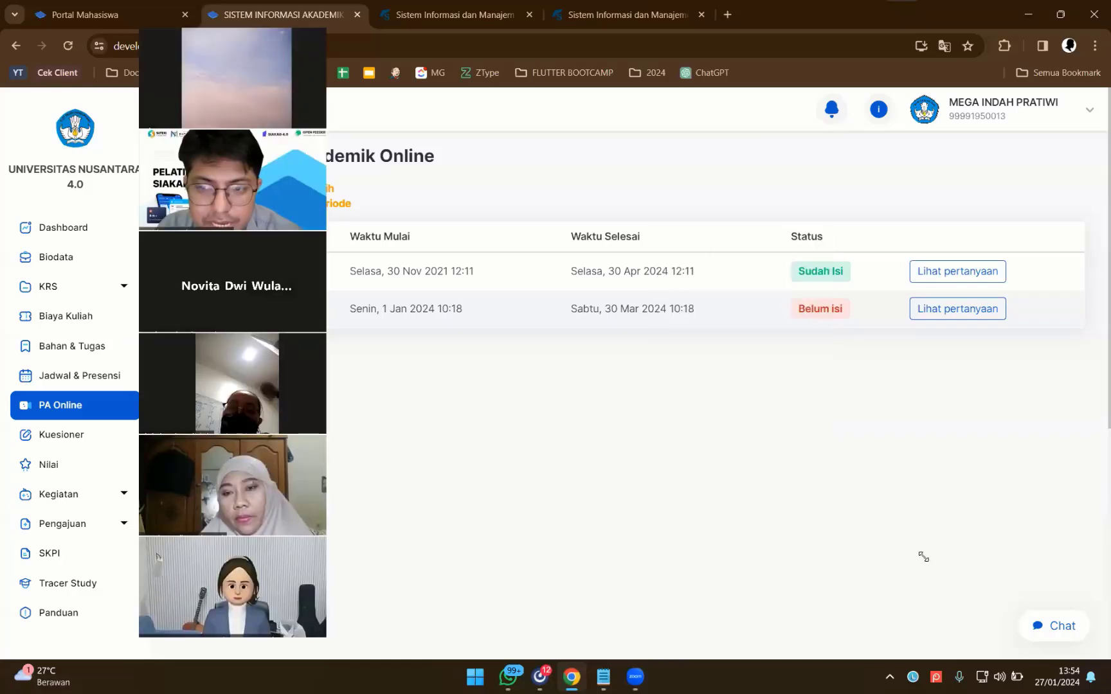
Step: Reopen the Pertemuan I question and review that meeting's end time and completion status
click(958, 271)
click(684, 473)
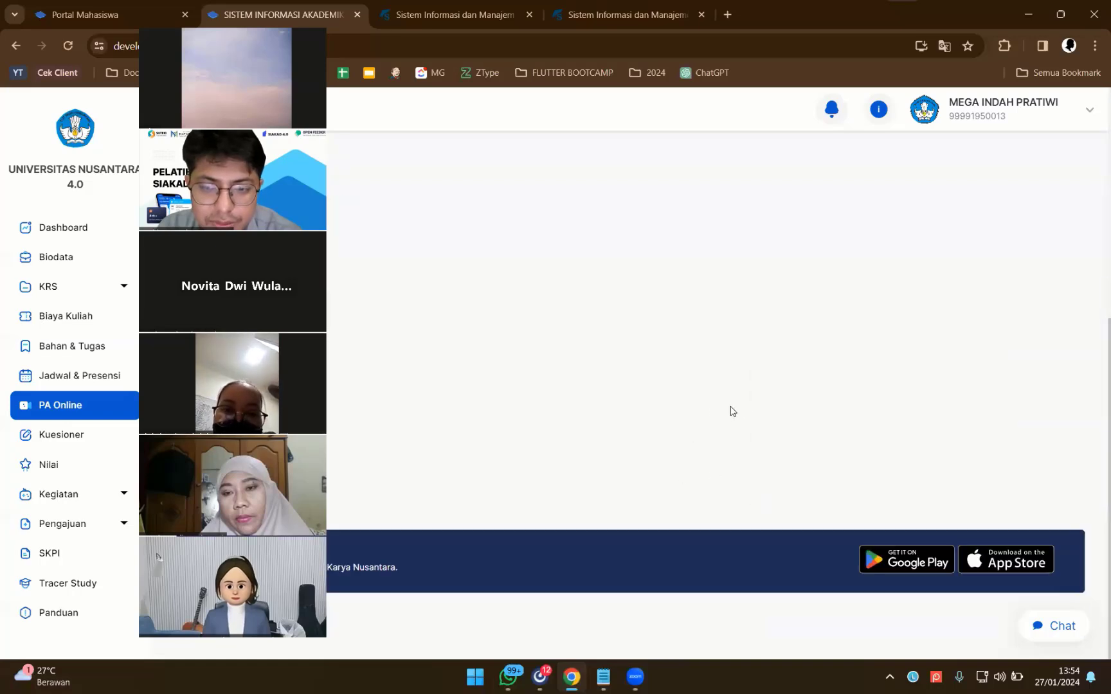
drag(610, 271, 859, 272)
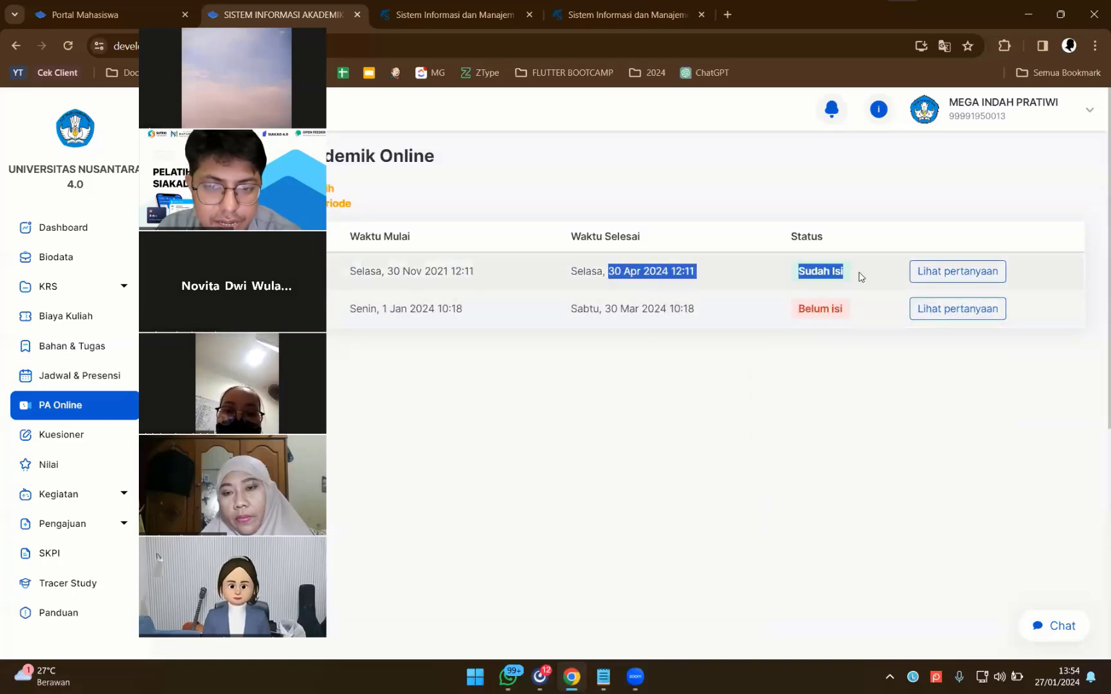
click(769, 289)
Step: Open Kuesioner and show the EDOM lecturer questionnaires for the 2022/2023 Ganjil period
click(62, 435)
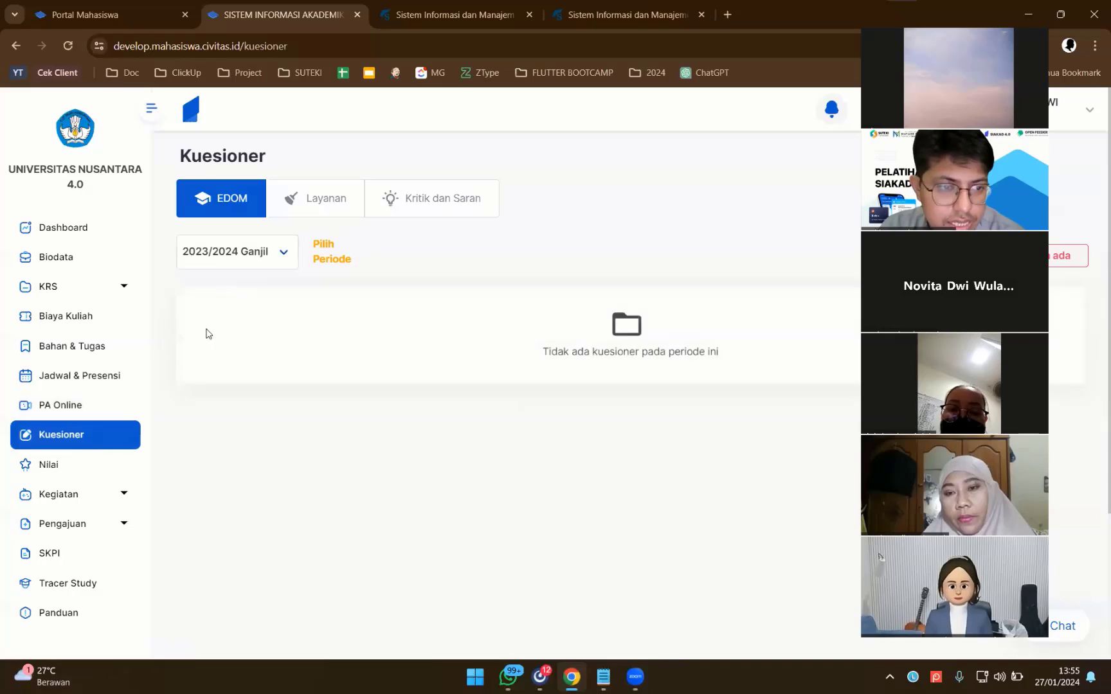
click(215, 261)
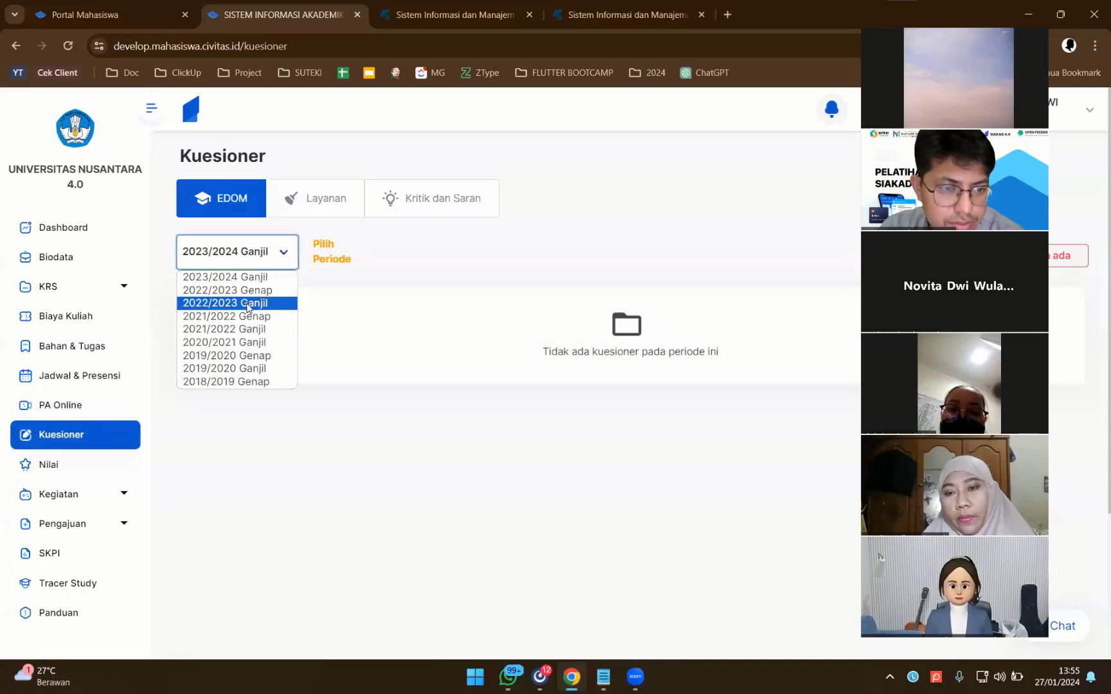
click(243, 303)
click(251, 257)
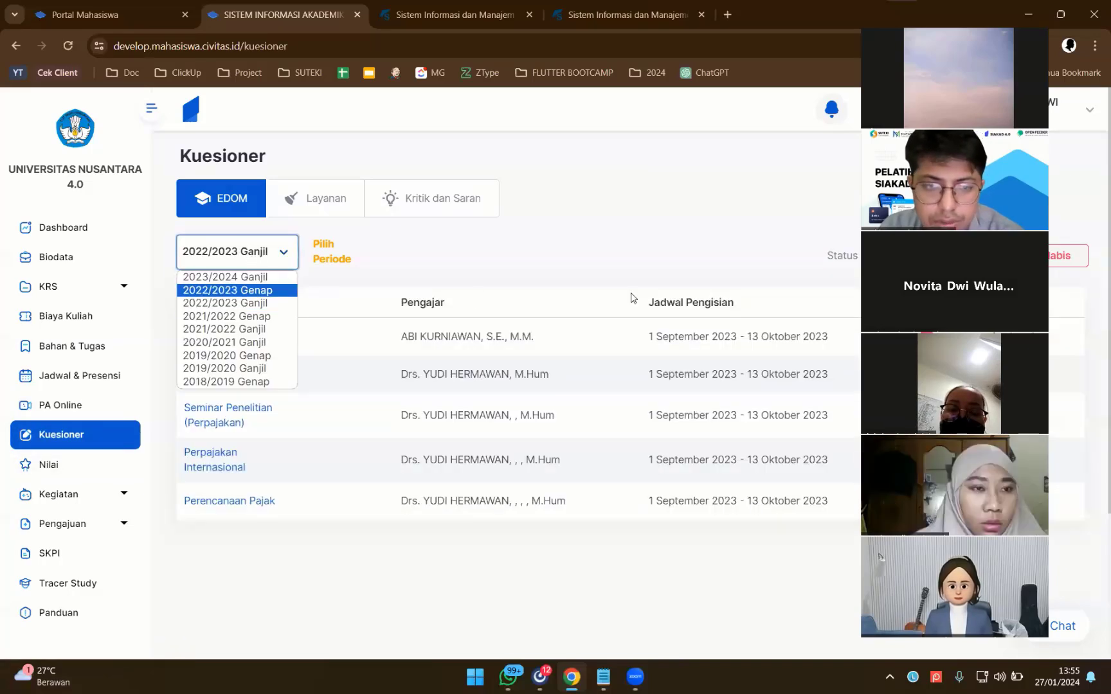
click(218, 207)
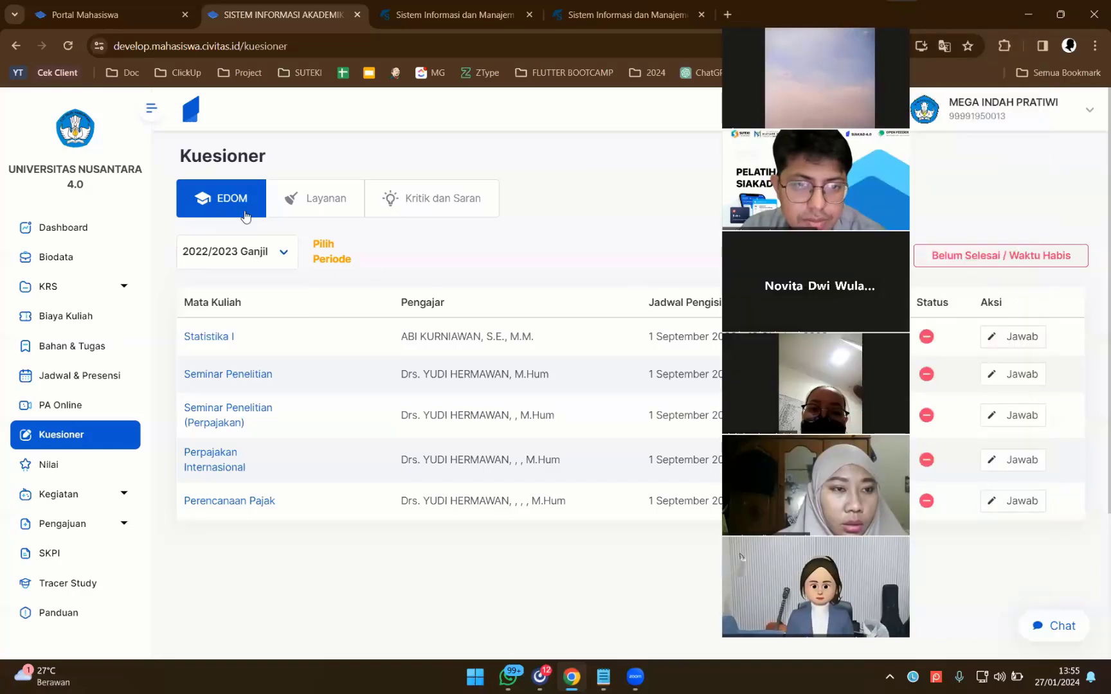
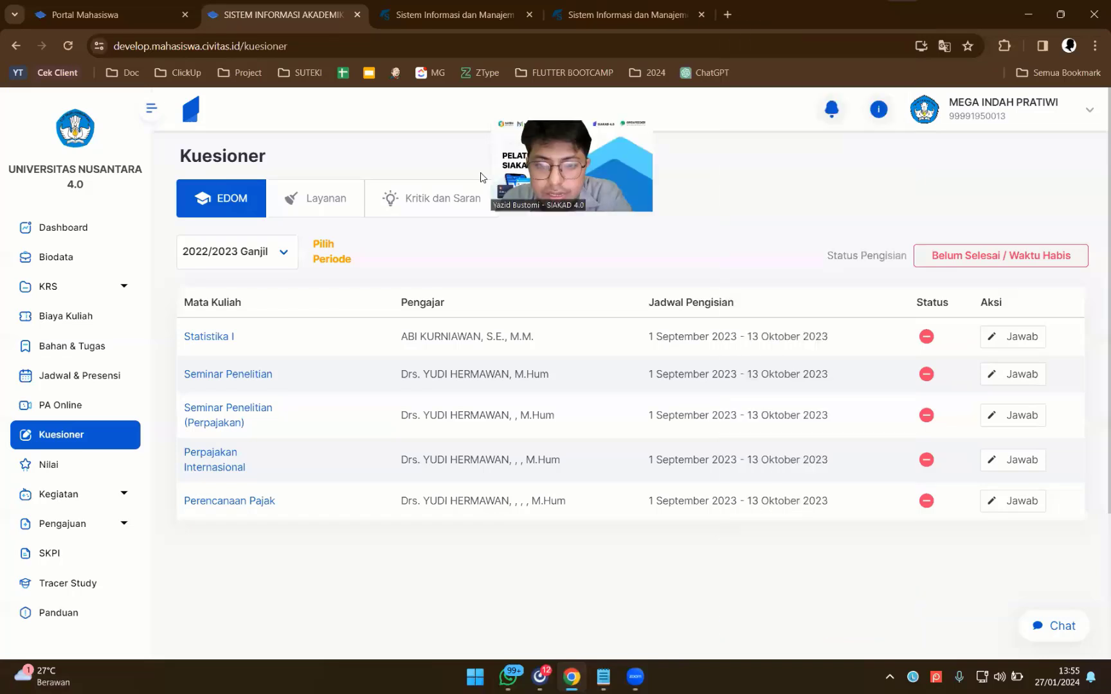
drag(574, 170, 751, 124)
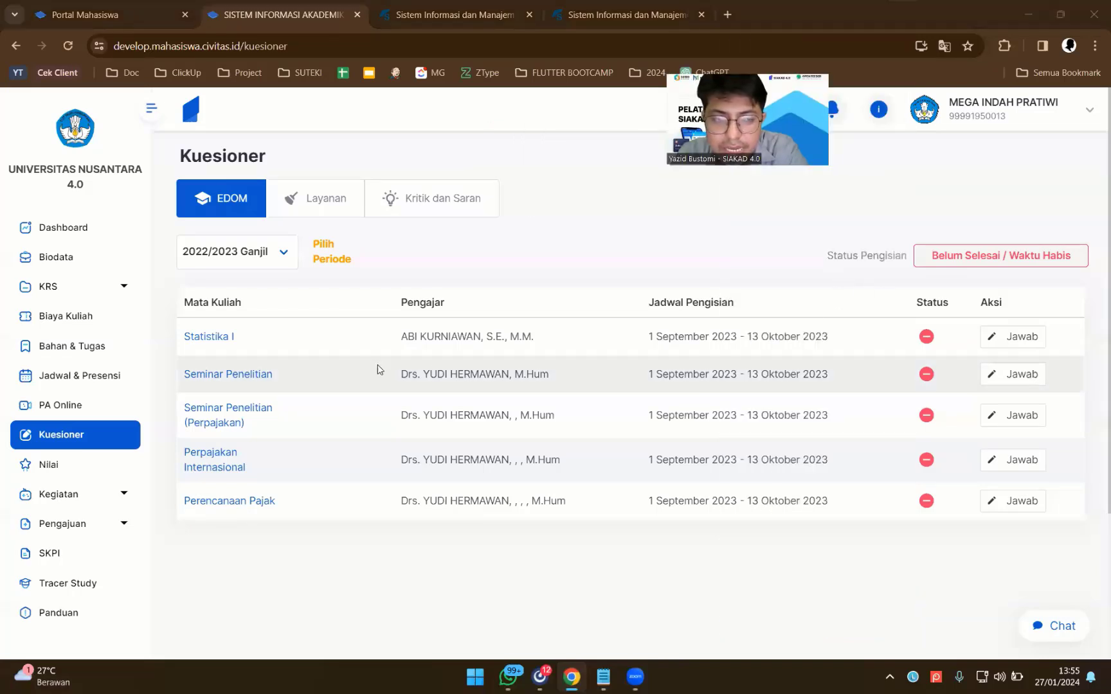
Step: Open the Statistika I questionnaire and rate statements 1 and 2 Agak setuju, 3 and 5 Agak tidak setuju, and 4 Setuju
click(1014, 336)
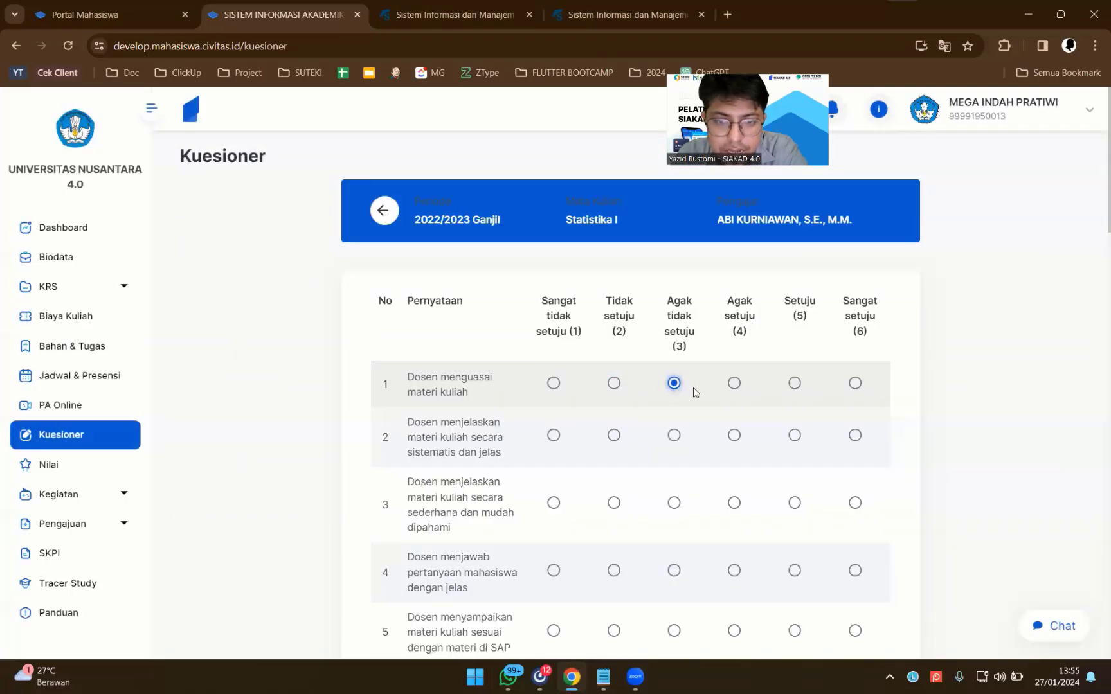
drag(421, 395, 499, 397)
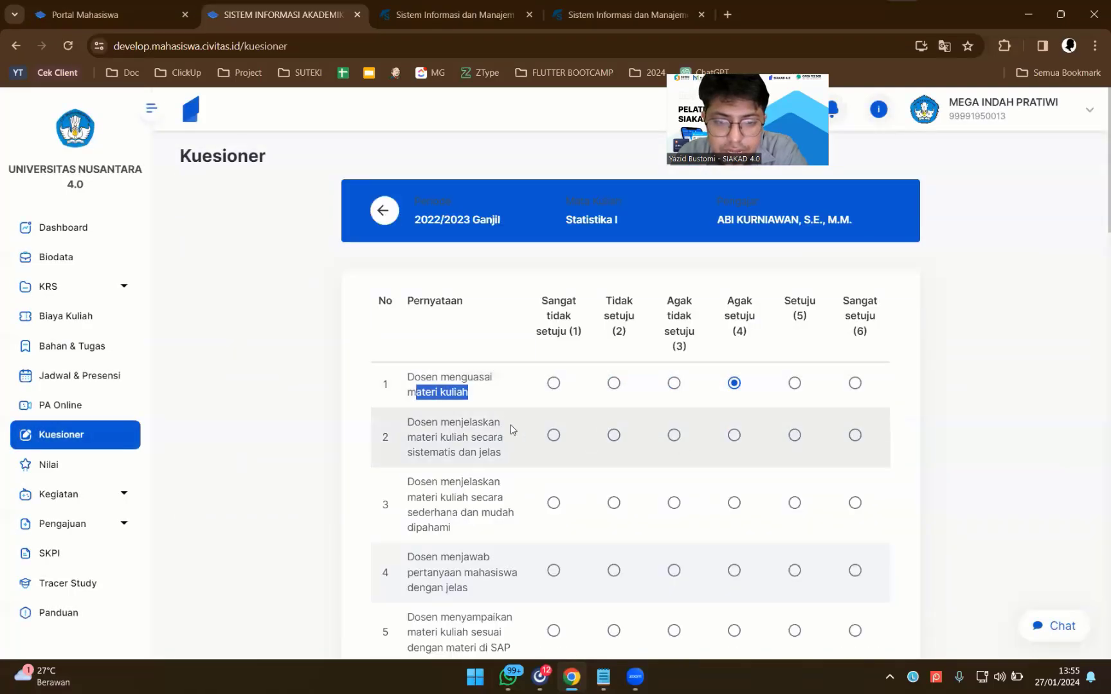
scroll(699, 310, down, 3)
scroll(710, 259, up, 2)
click(735, 363)
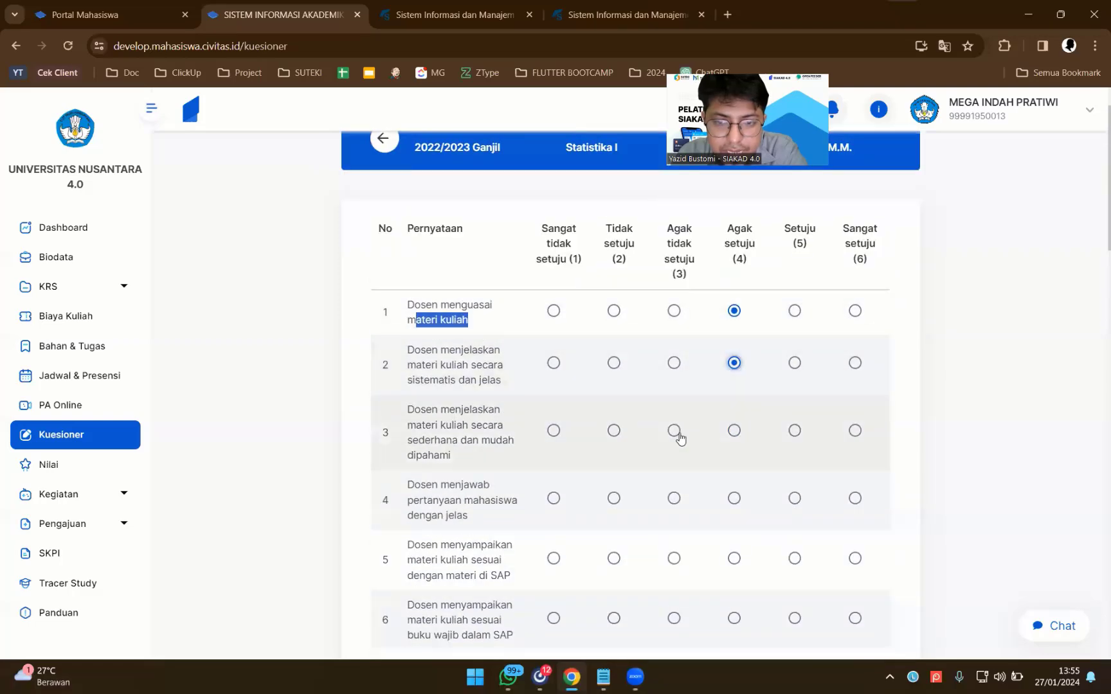
click(674, 432)
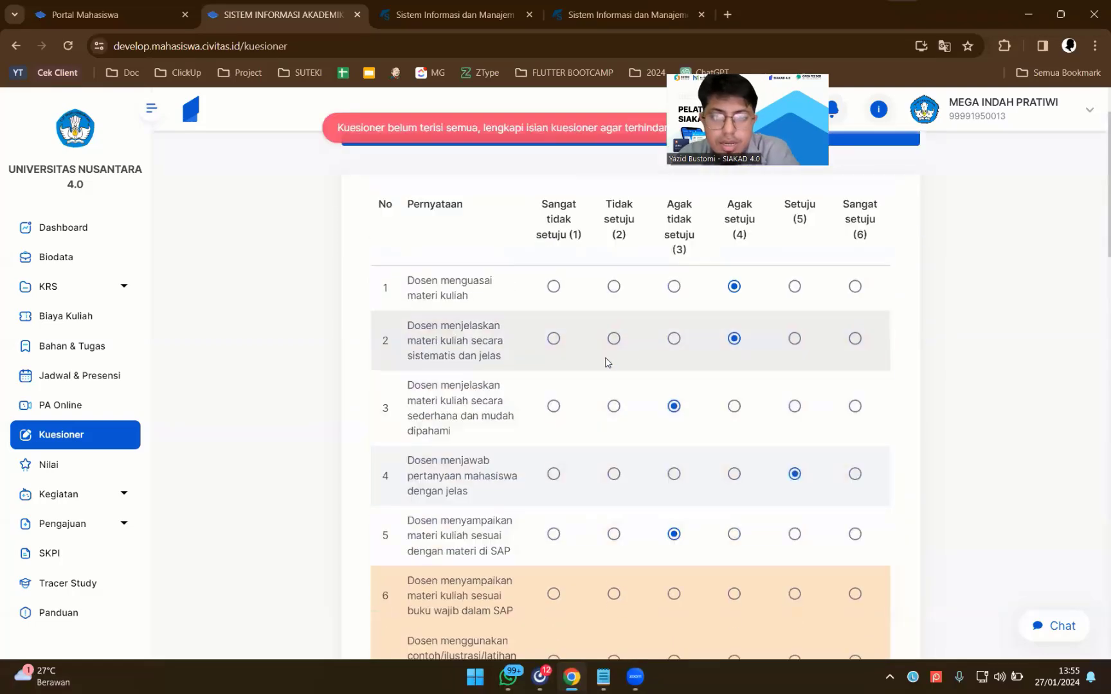
Step: Rate statements 6 and 8 Agak tidak setuju (3) and statements 7, 9, 10 and 11 Agak setuju (4)
scroll(636, 357, down, 3)
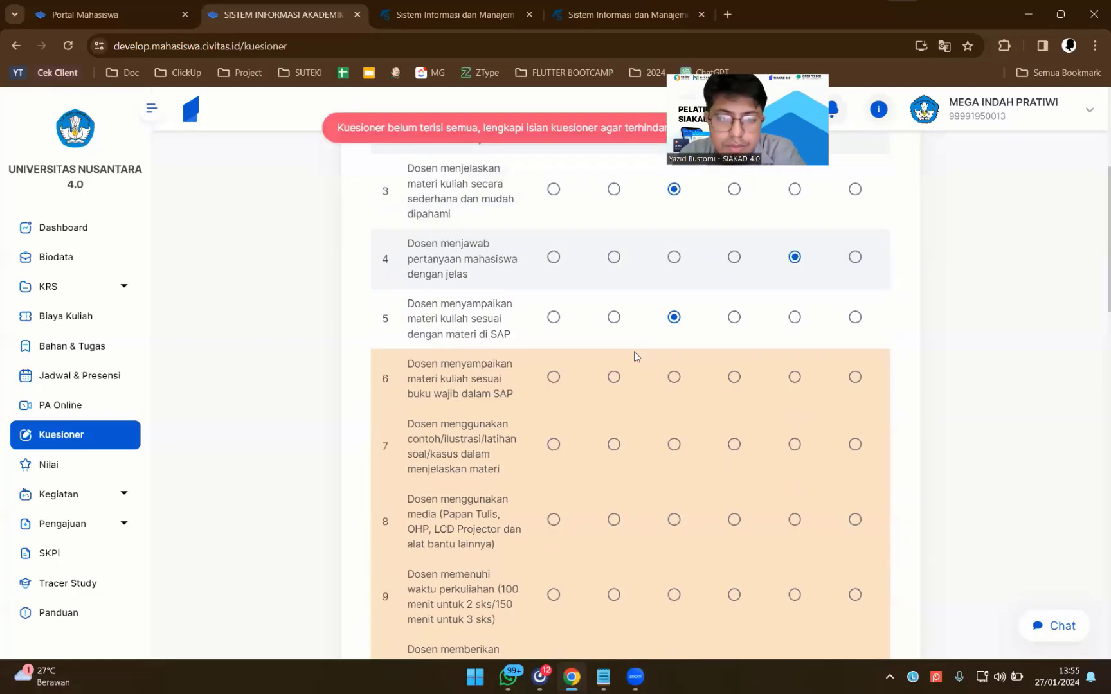
click(674, 378)
click(735, 445)
scroll(737, 483, down, 1)
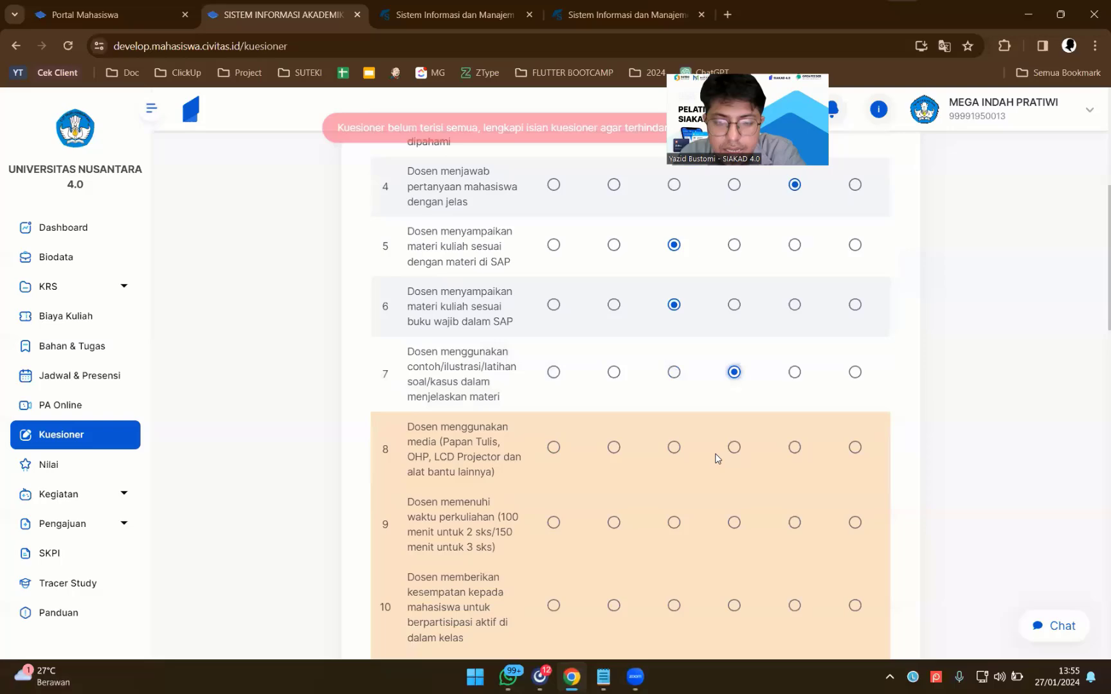
click(674, 451)
click(733, 522)
scroll(733, 508, down, 2)
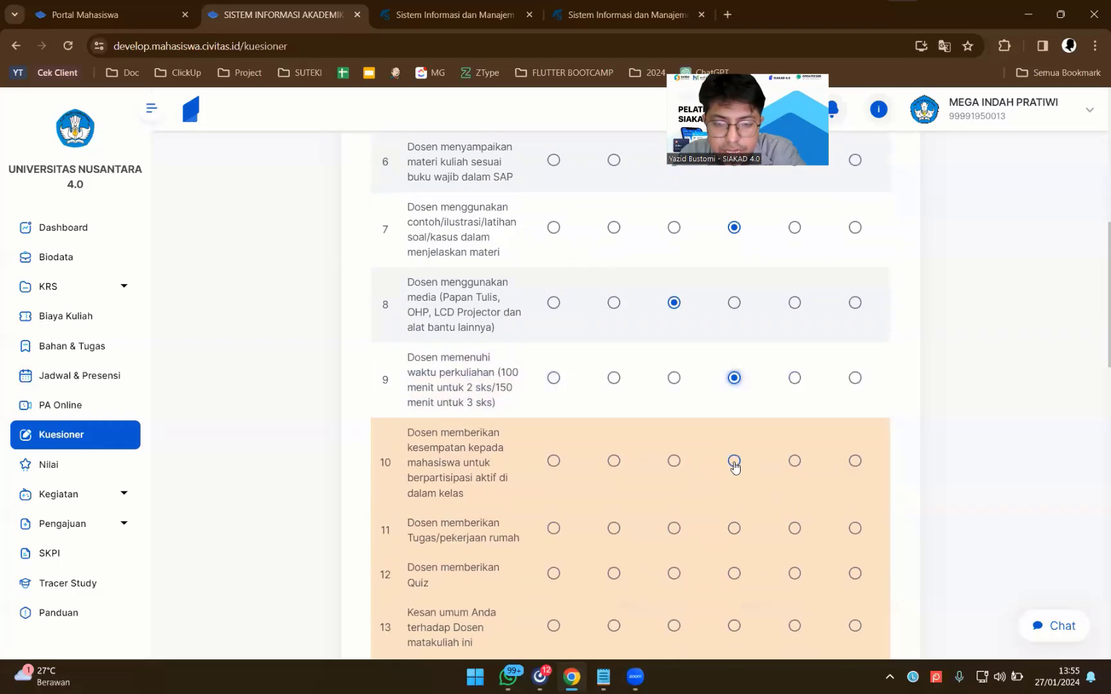
click(735, 461)
click(735, 528)
scroll(740, 533, down, 3)
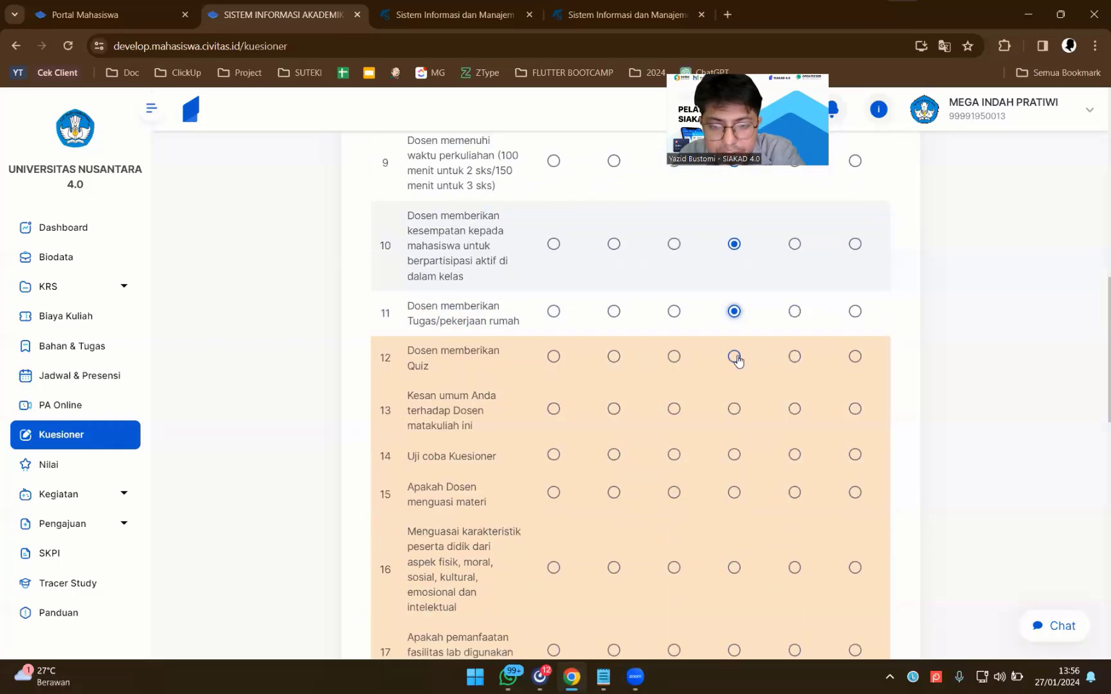
Step: Rate statements 12 to 18 of the Statistika I questionnaire Agak setuju (4)
click(735, 357)
click(734, 409)
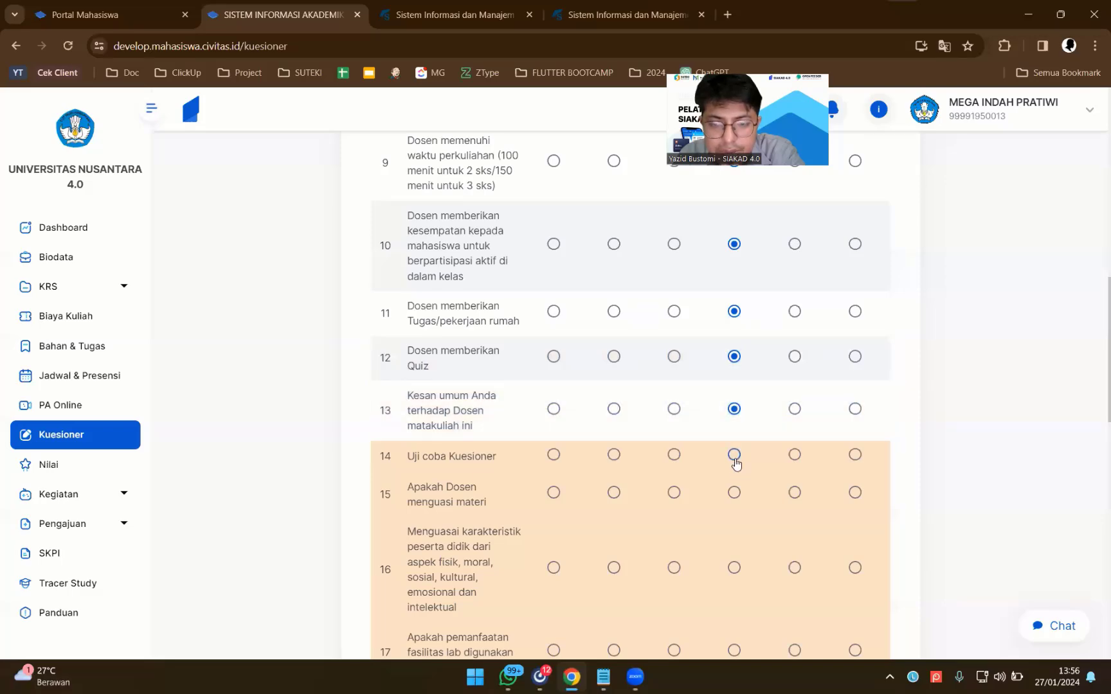
click(734, 455)
click(734, 493)
click(734, 568)
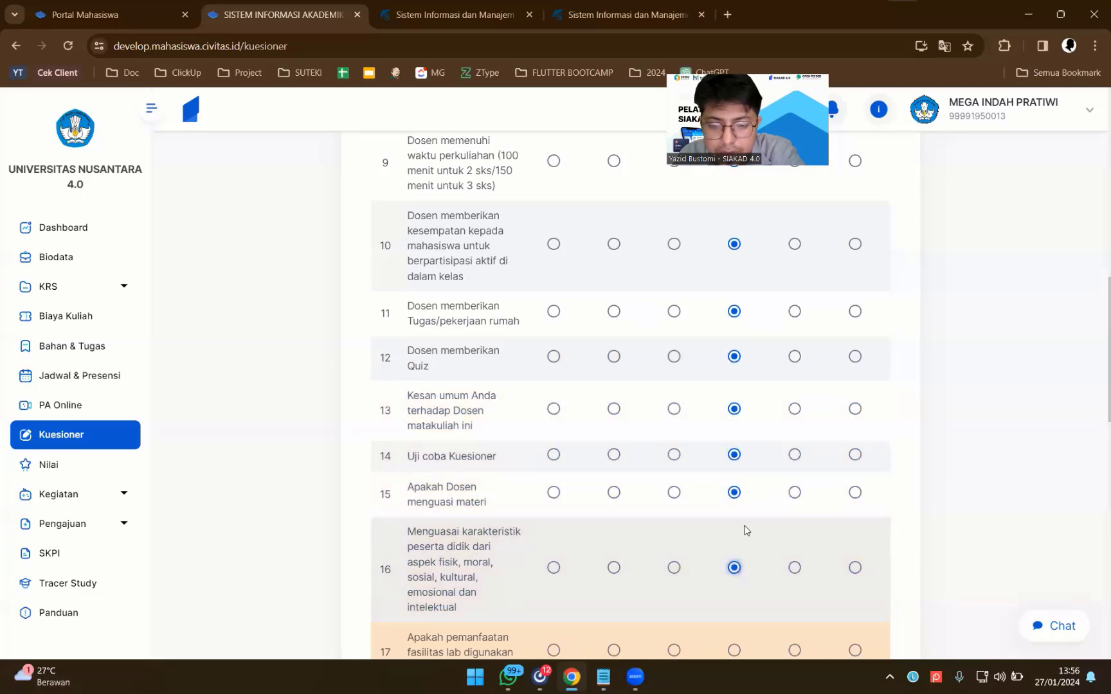
scroll(745, 529, down, 4)
click(734, 362)
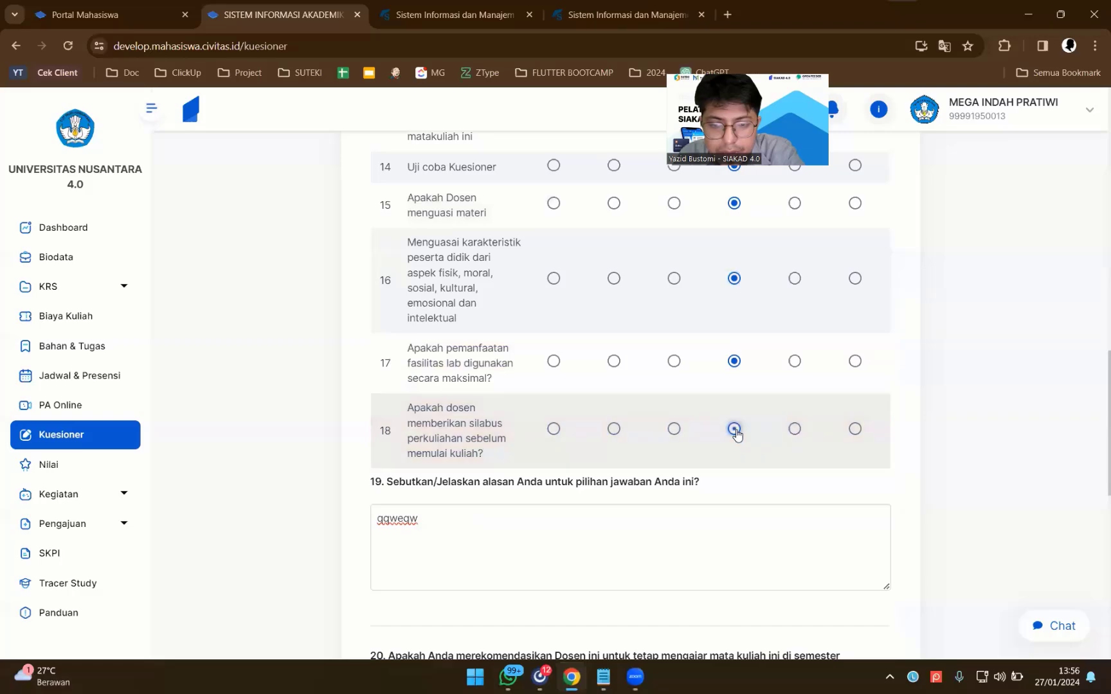
Step: Submit the Statistika I questionnaire and confirm its completion with "Ya, selesai"
scroll(693, 422, down, 8)
click(402, 457)
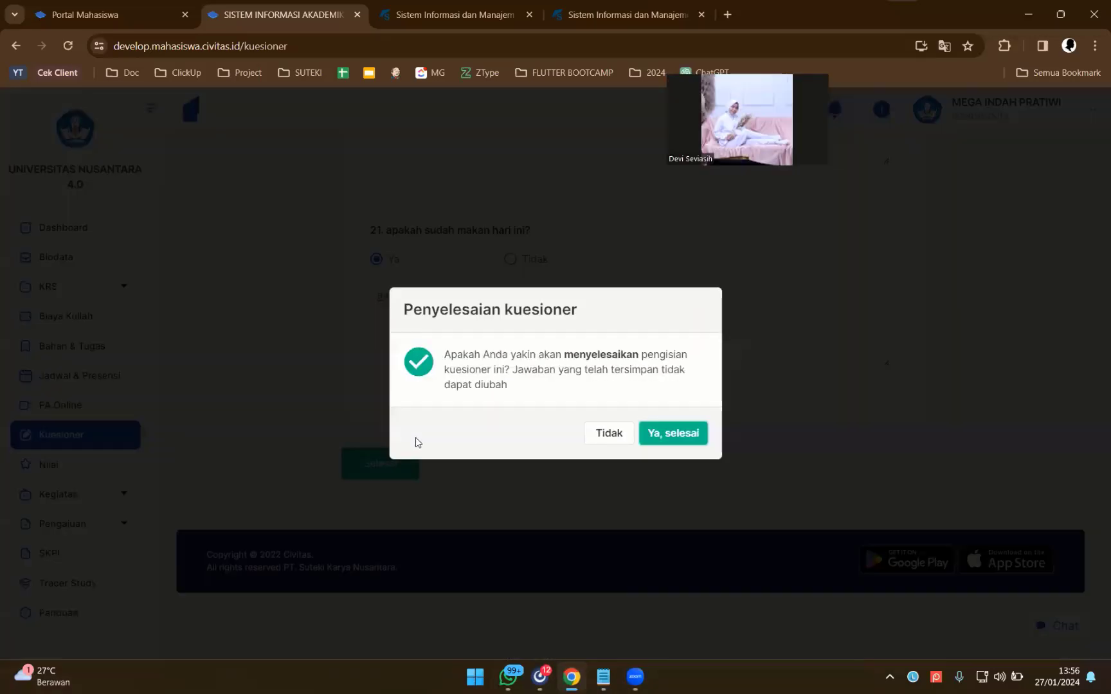
click(659, 440)
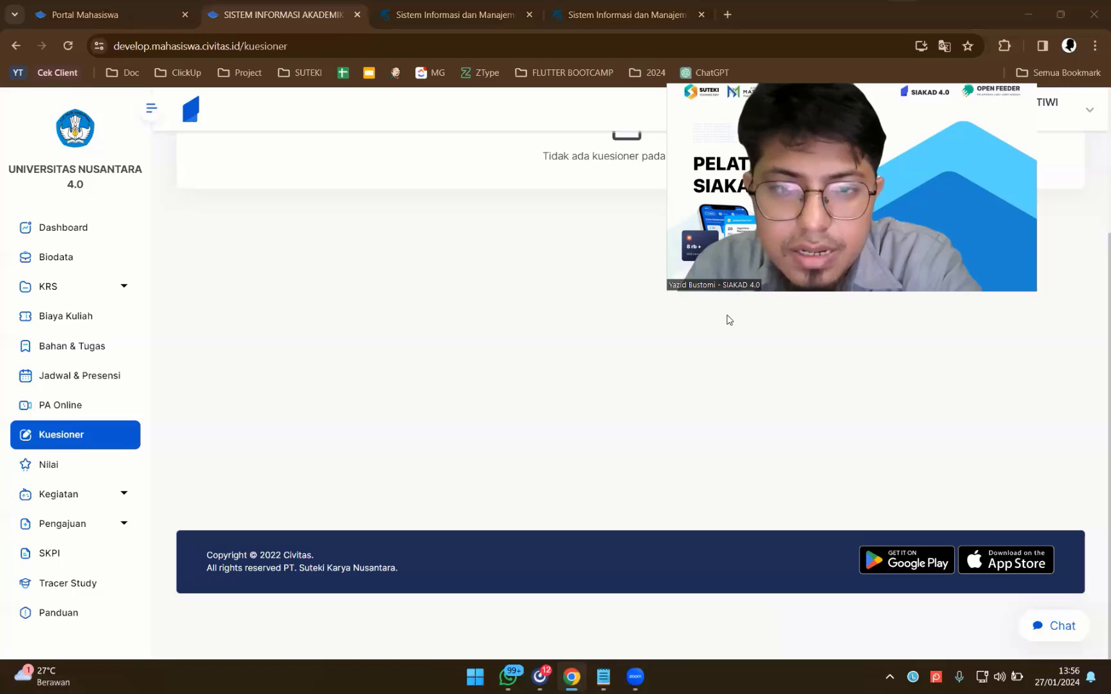
Step: Return to the EDOM questionnaires and select the 2022/2023 Ganjil period
scroll(387, 277, up, 3)
click(316, 212)
click(245, 199)
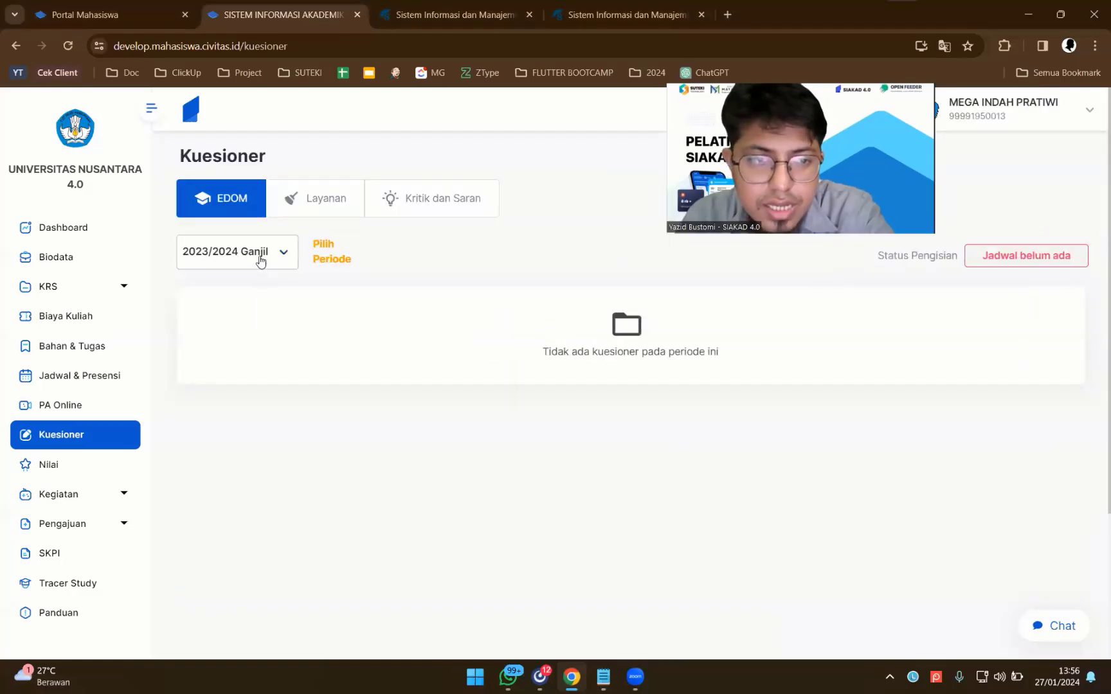
click(260, 251)
click(266, 303)
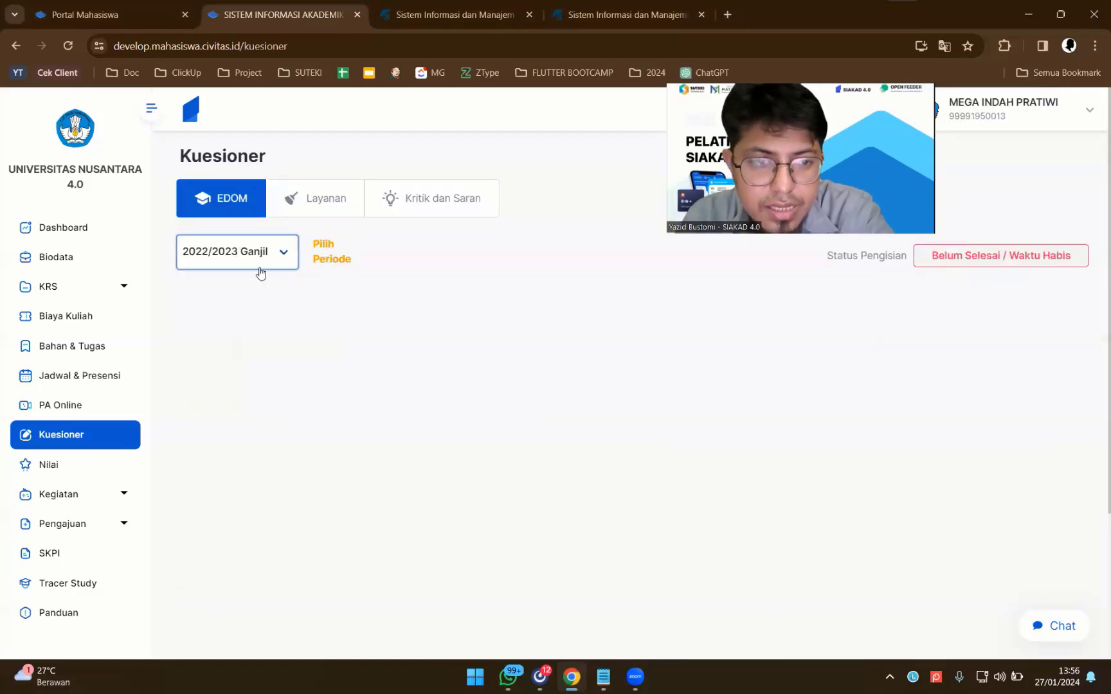
Step: Reopen the Statistika I questionnaire and look through its statements and answers
click(994, 336)
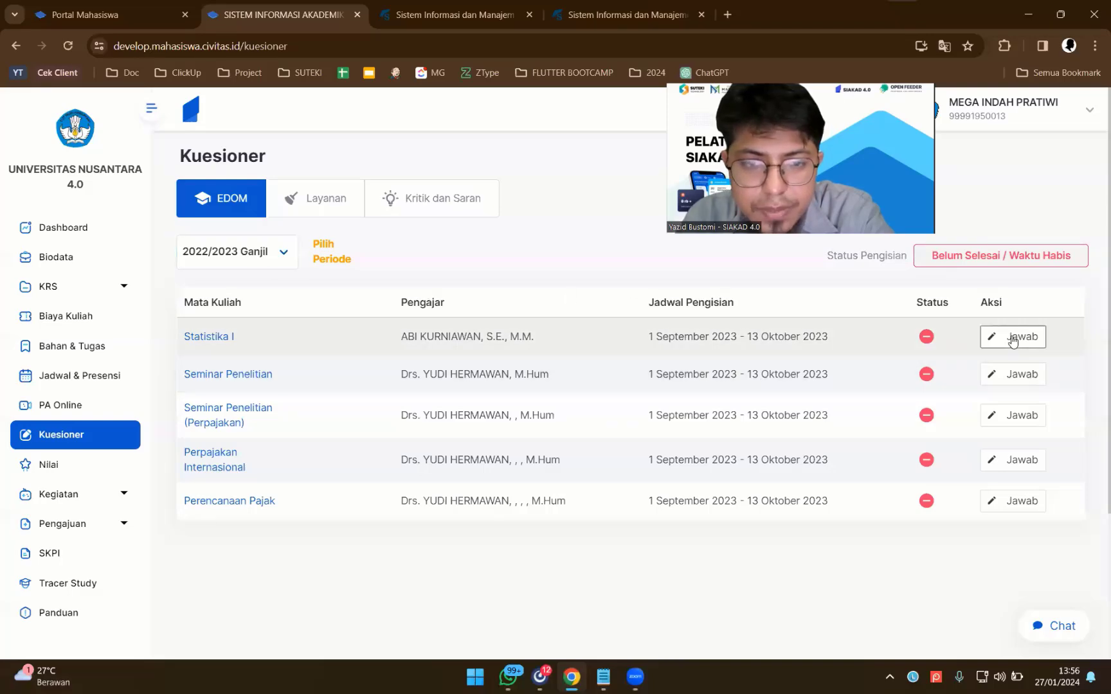
scroll(566, 350, down, 20)
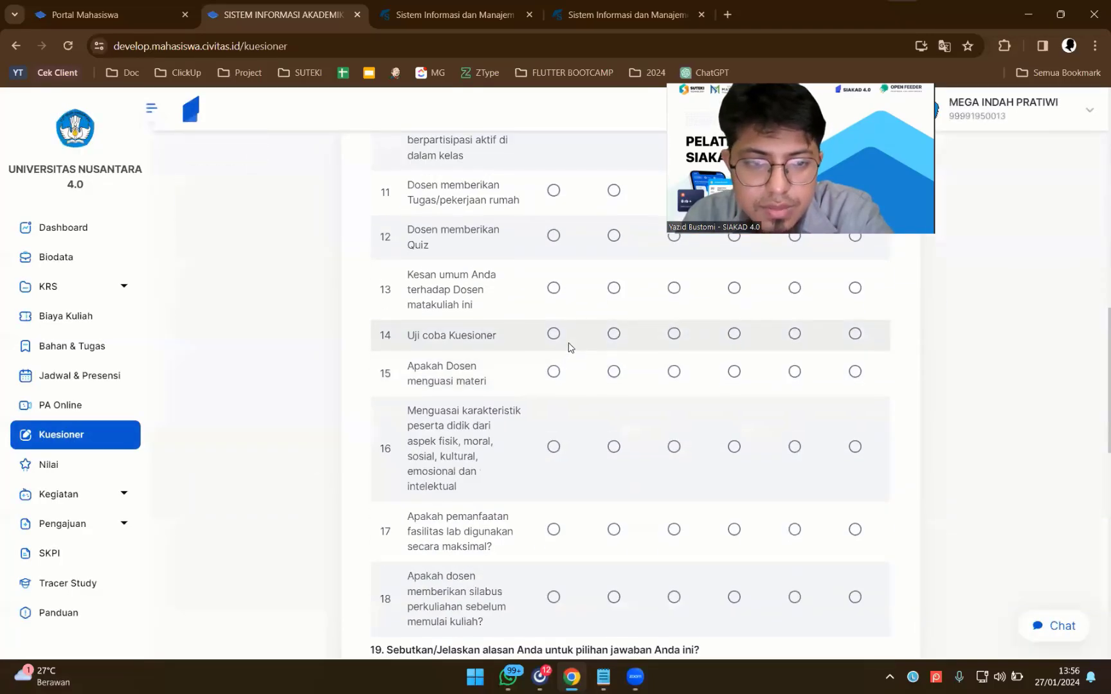
scroll(566, 348, up, 18)
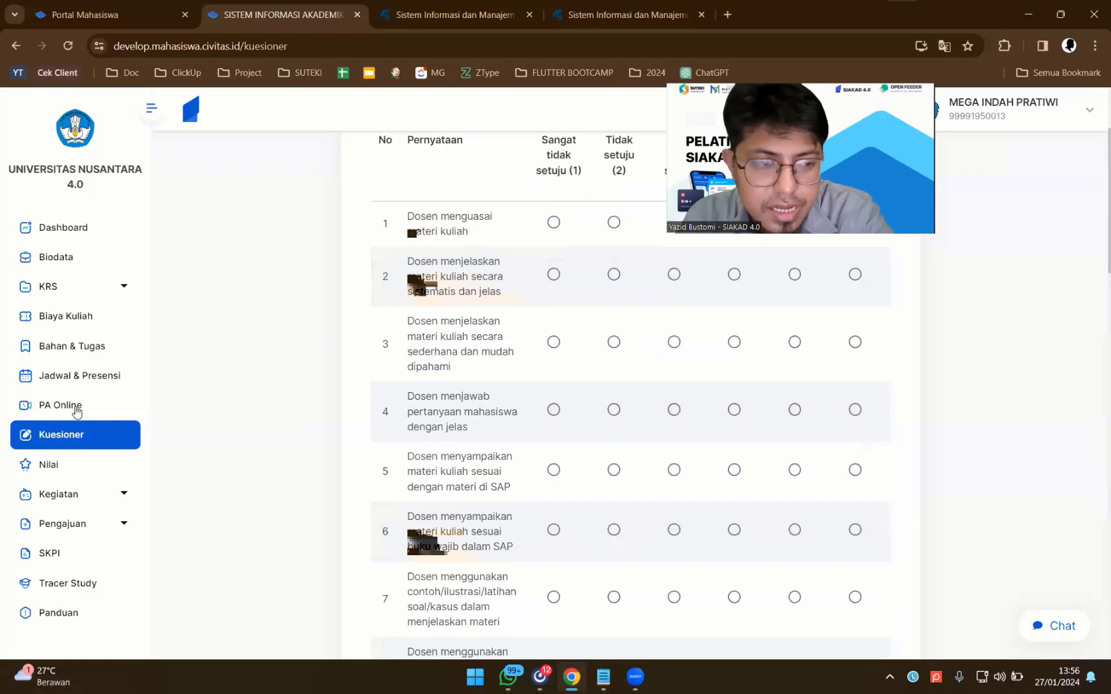
Step: Reload Kuesioner and view the EDOM questionnaires for 2021/2022 Genap and 2022/2023 Ganjil
click(77, 411)
click(79, 437)
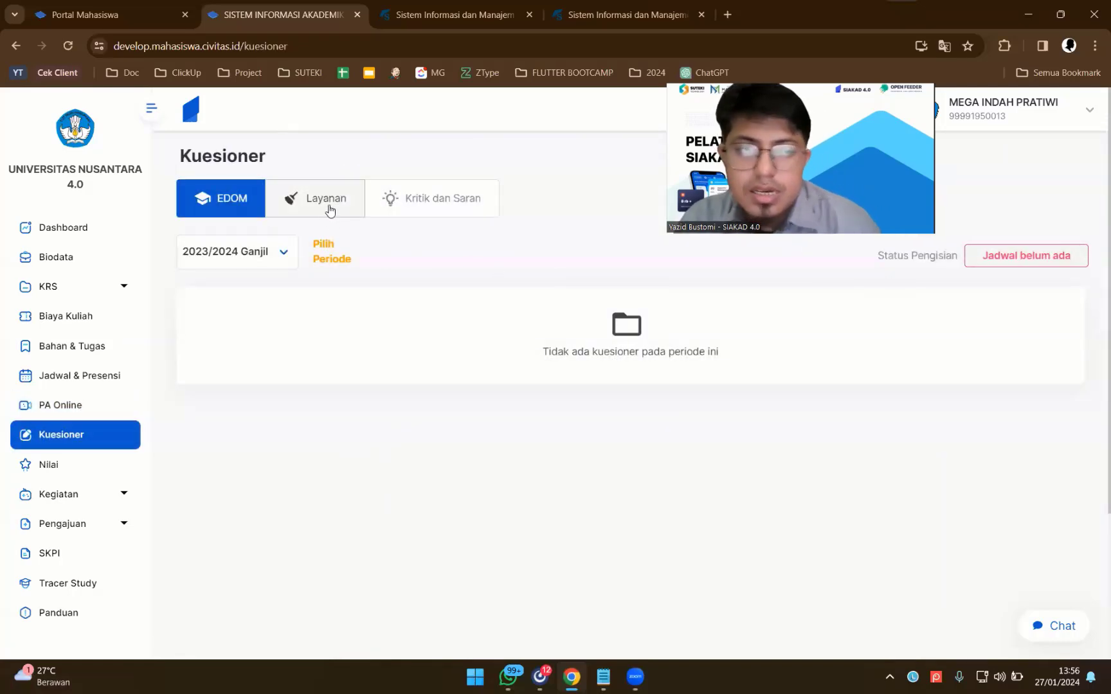
click(261, 261)
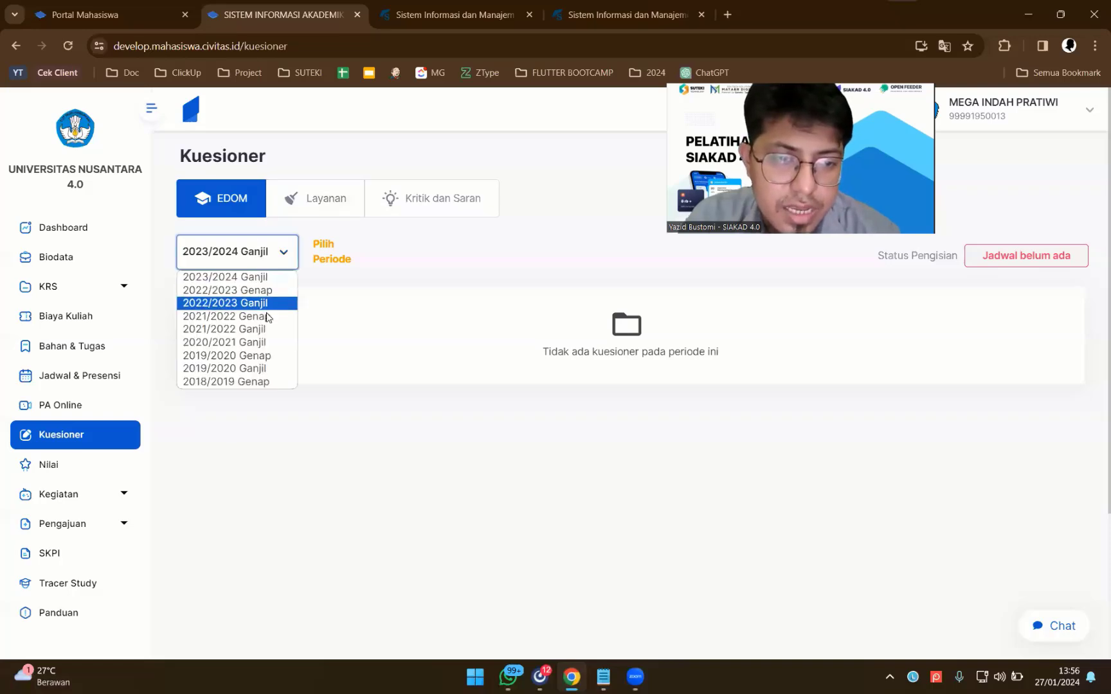
click(268, 318)
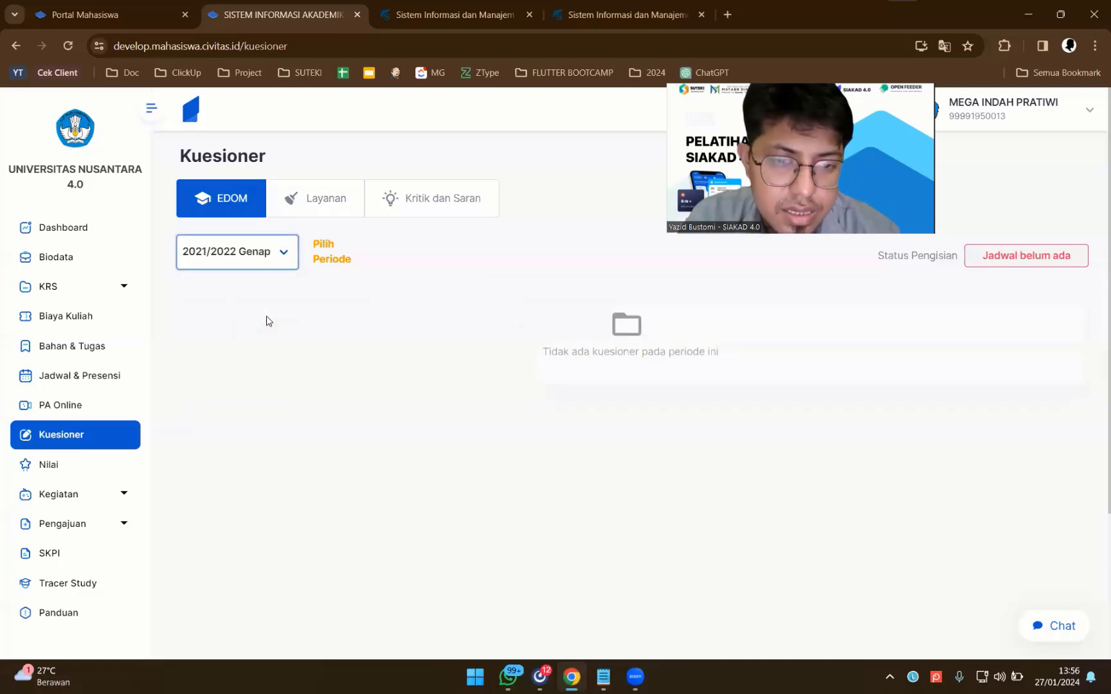
click(270, 266)
click(275, 308)
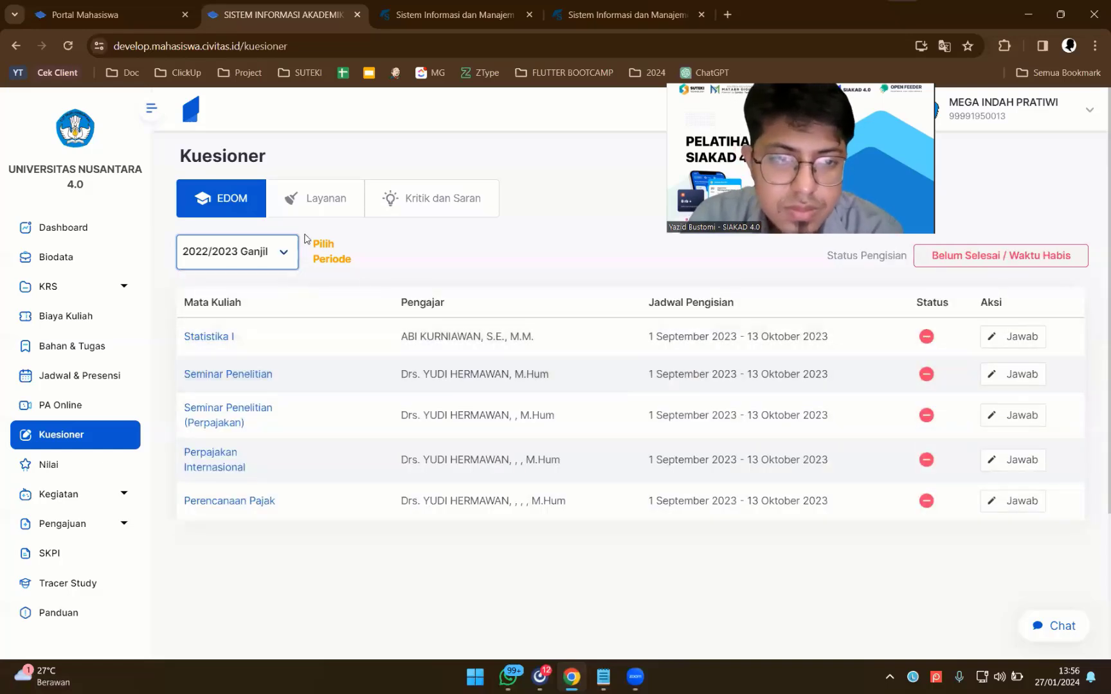
Step: Open Layanan and check its questionnaires for 2022/2023 Ganjil, 2022/2023 Genap, 2021/2022 Genap and 2020/2021 Ganjil
click(312, 212)
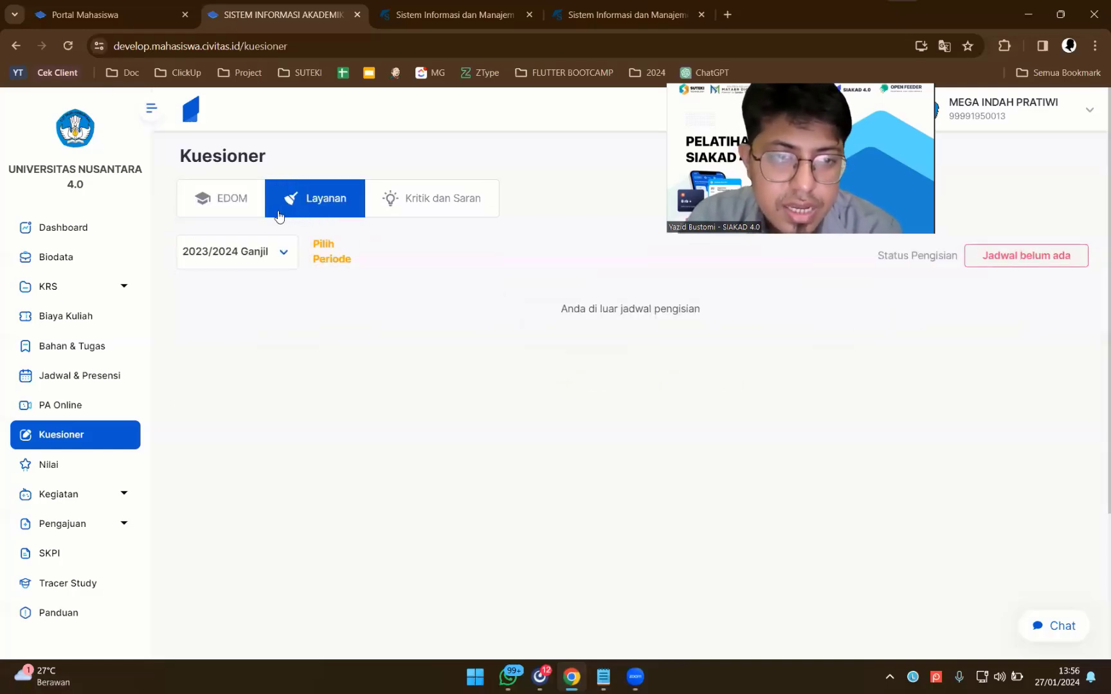
click(427, 194)
click(328, 213)
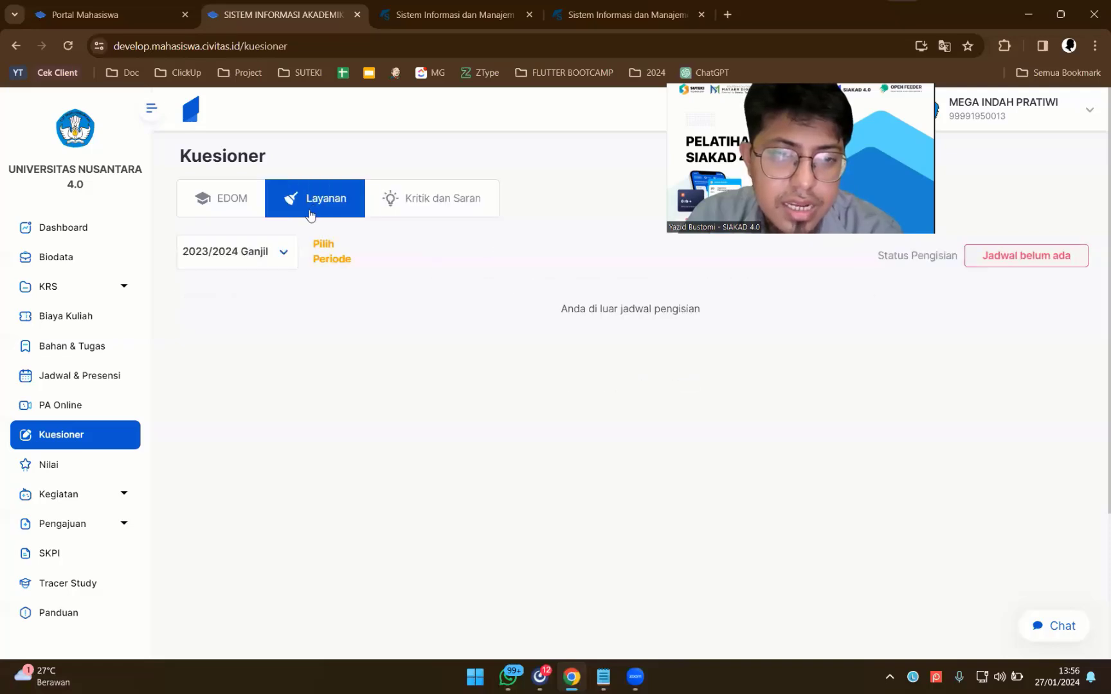
click(267, 252)
click(267, 303)
click(280, 252)
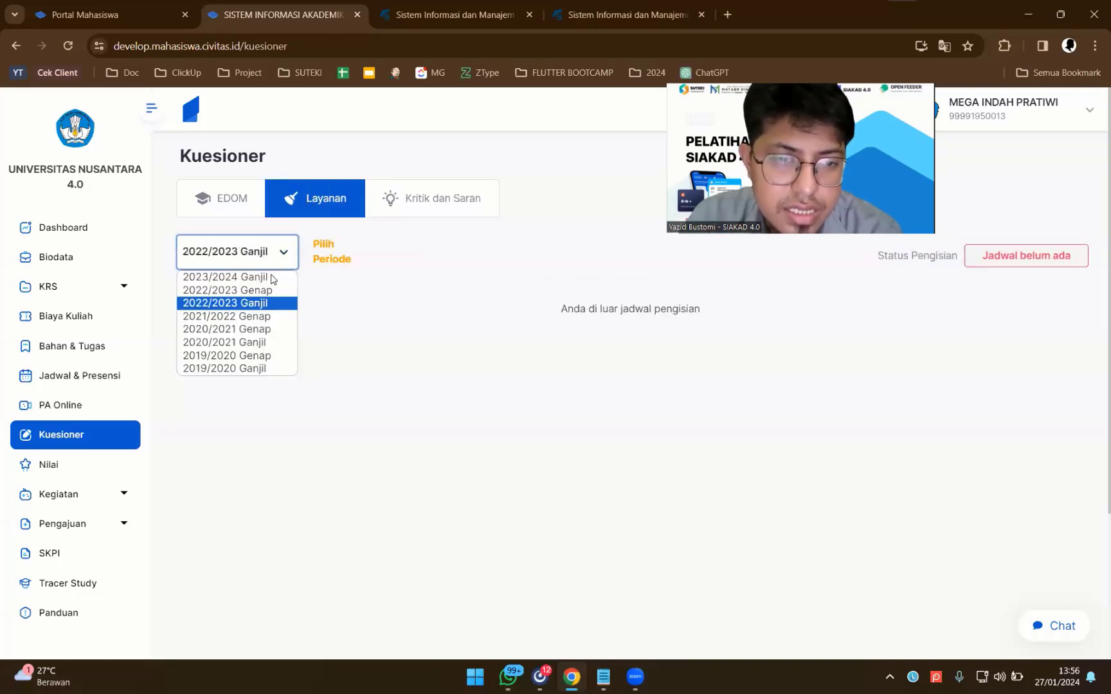
click(277, 290)
click(288, 249)
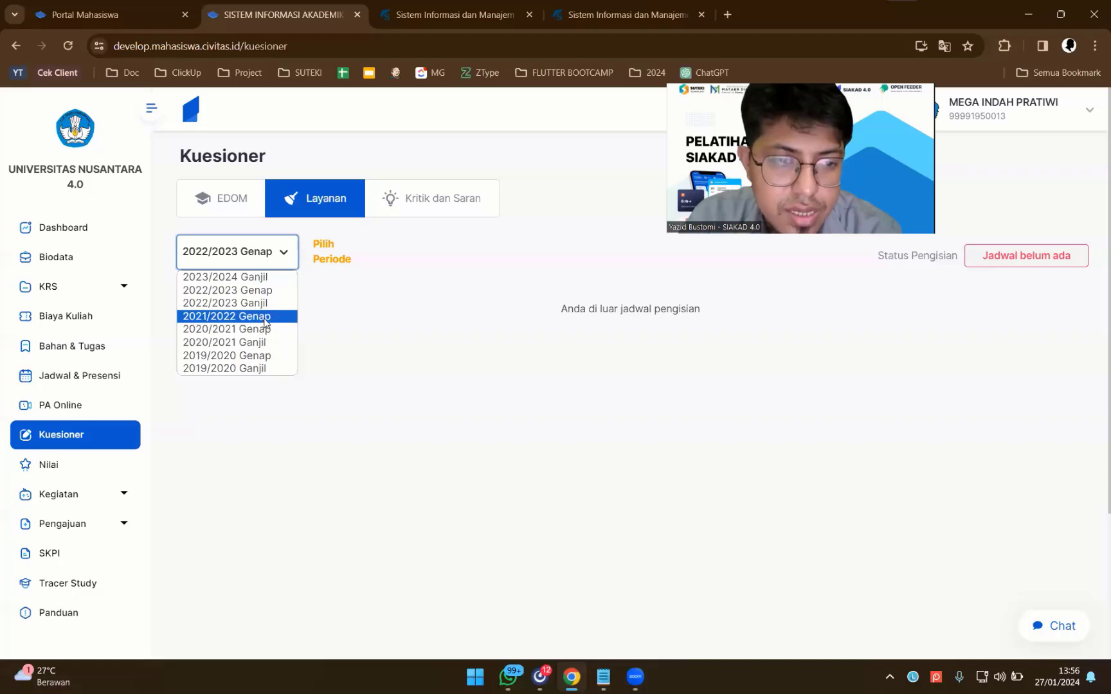
click(267, 316)
click(267, 257)
click(260, 343)
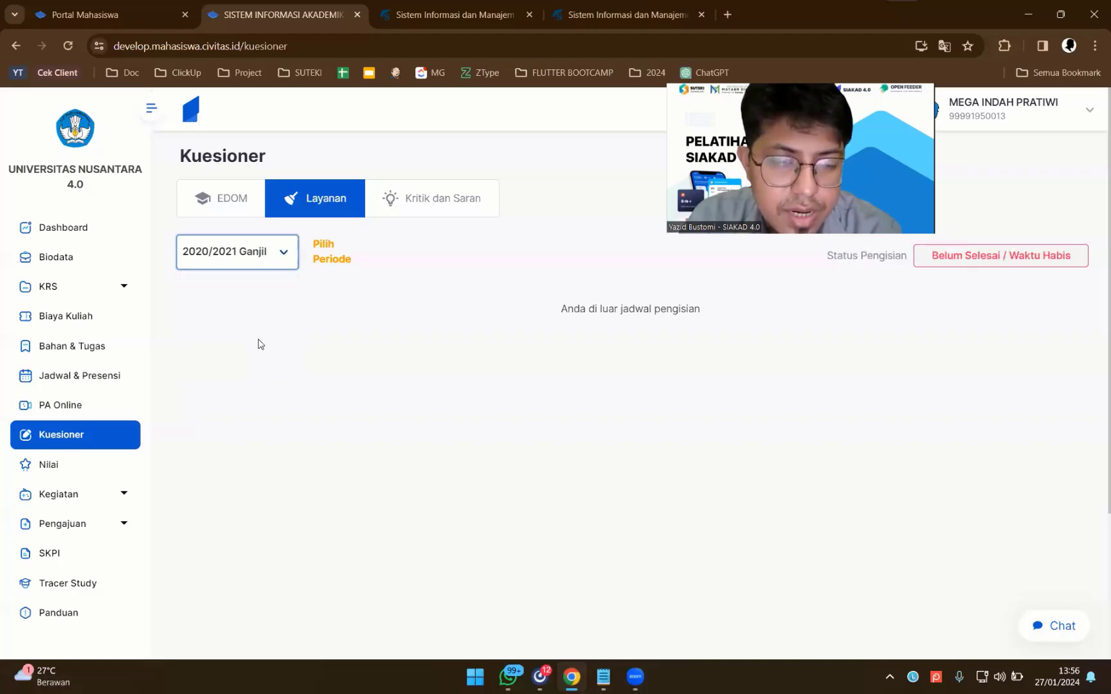
Step: Check the Layanan questionnaires for 2019/2020 Genap and 2019/2020 Ganjil, and go back to 2022/2023 Genap
click(264, 261)
click(259, 355)
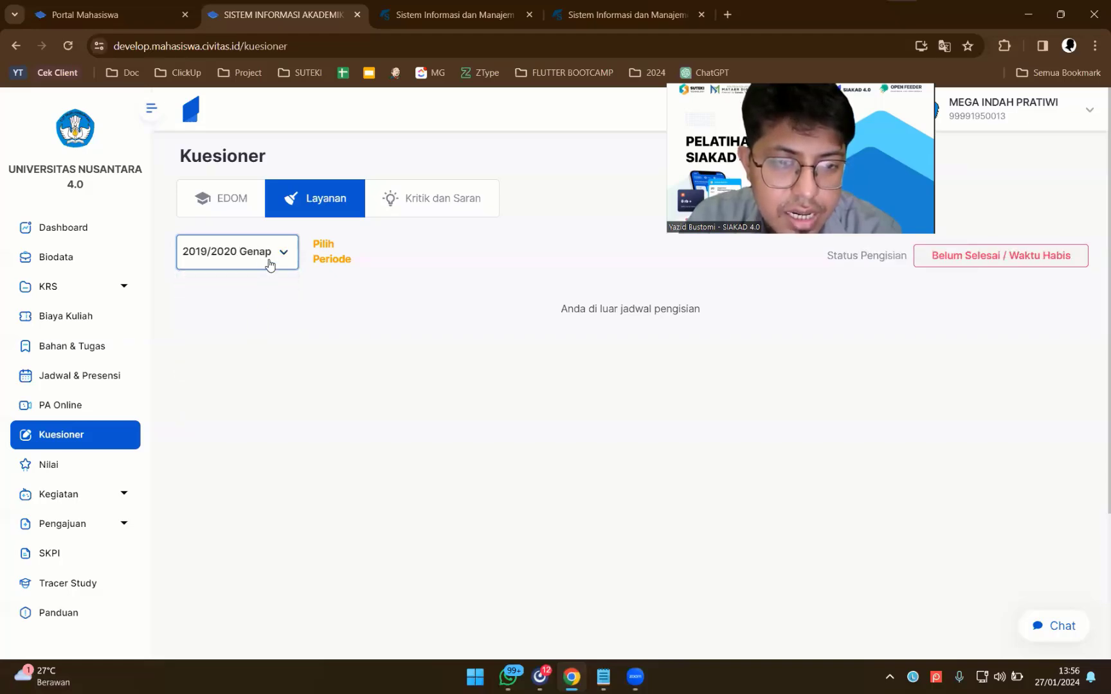
click(269, 261)
click(267, 369)
click(277, 250)
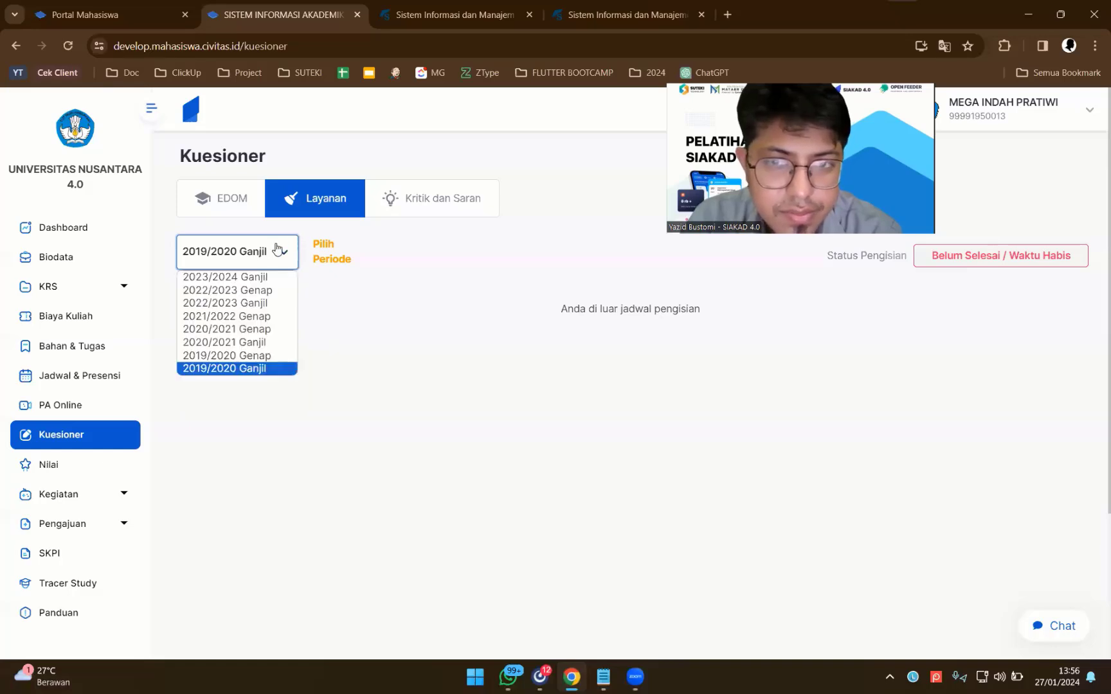
click(274, 291)
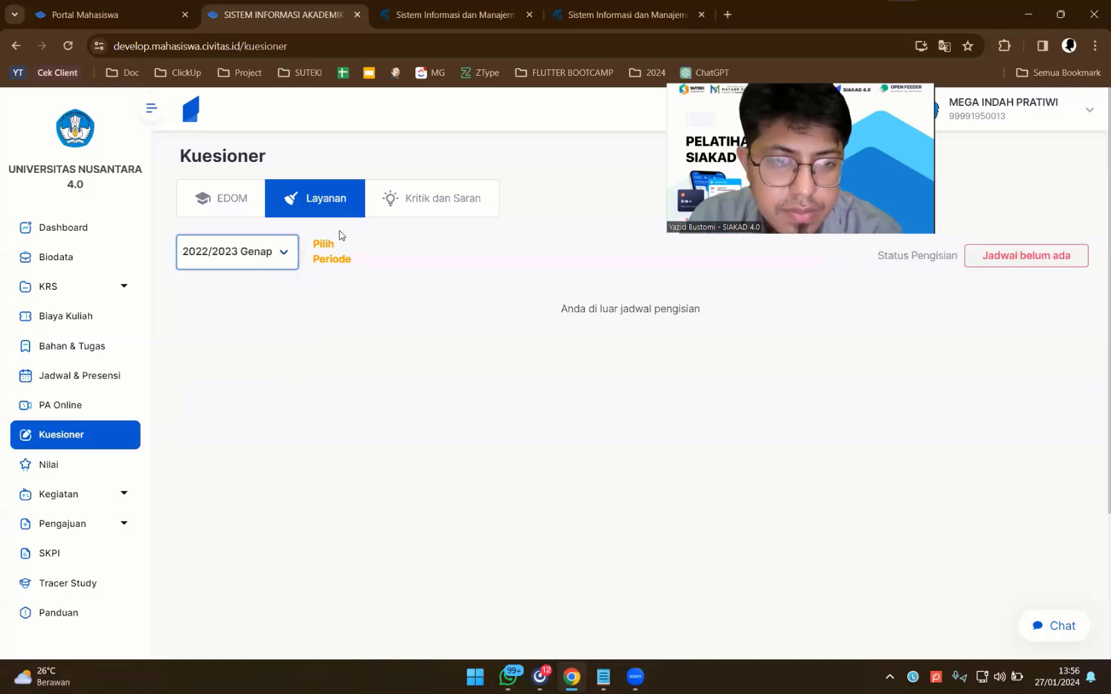
Step: Open Kritik dan Saran and check the 2022/2023 Genap and 2022/2023 Ganjil periods
click(434, 200)
click(283, 252)
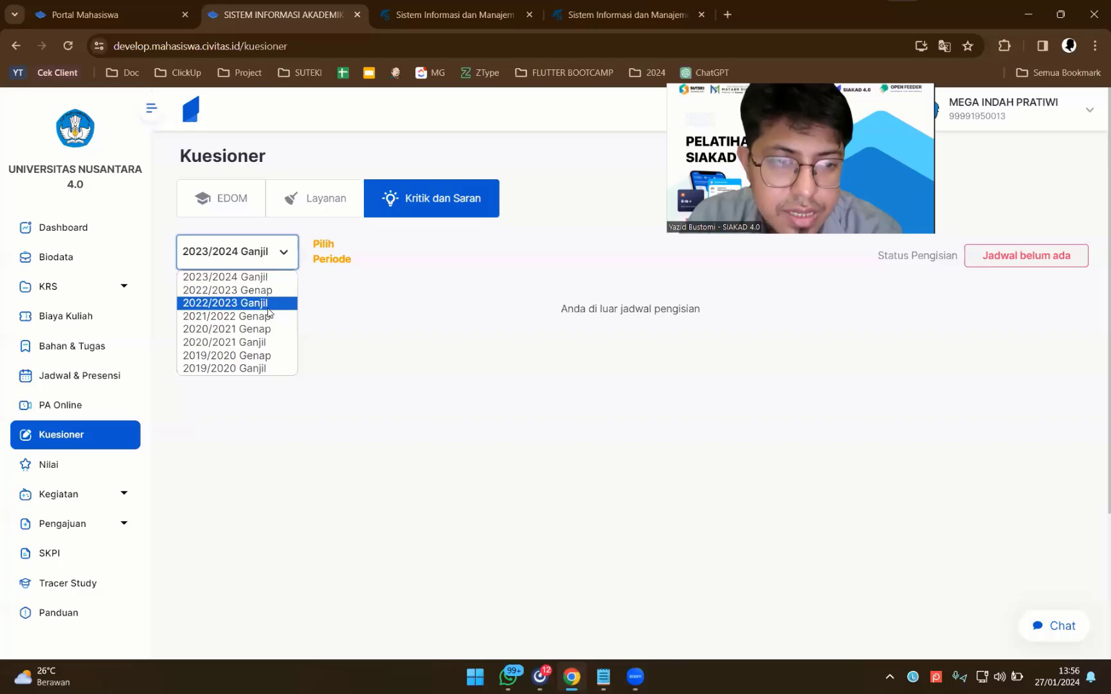
click(272, 291)
click(275, 262)
click(275, 304)
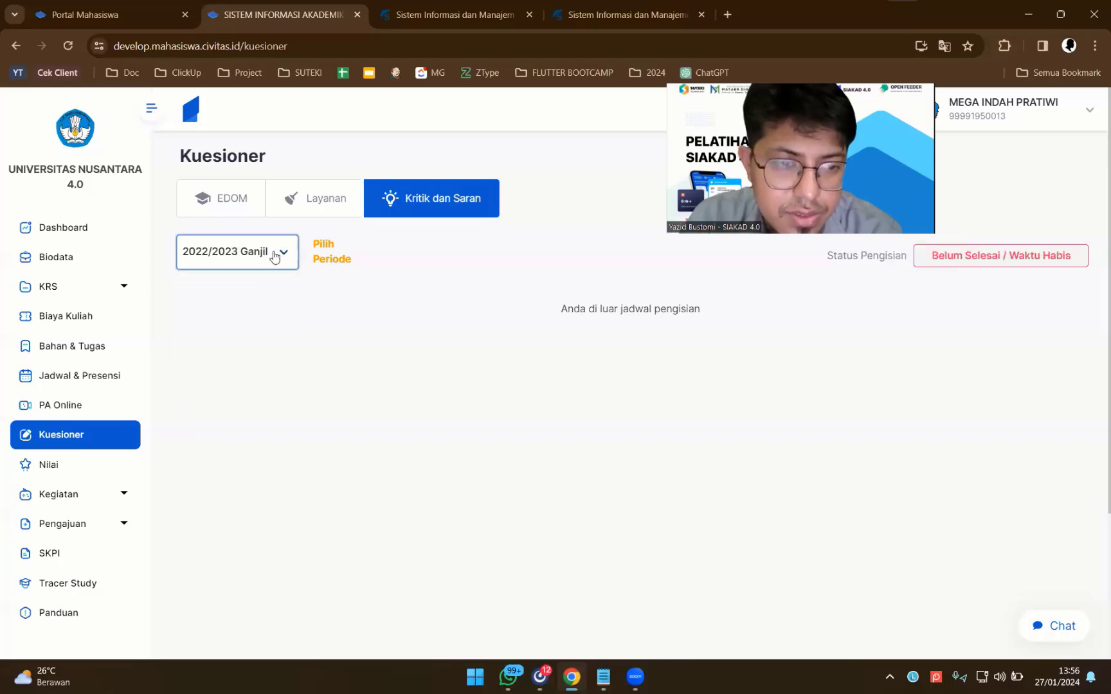
Step: Check Kritik dan Saran for 2021/2022 Genap, 2019/2020 Genap and 2019/2020 Ganjil, and return to Layanan
click(274, 257)
click(262, 328)
click(275, 261)
click(276, 287)
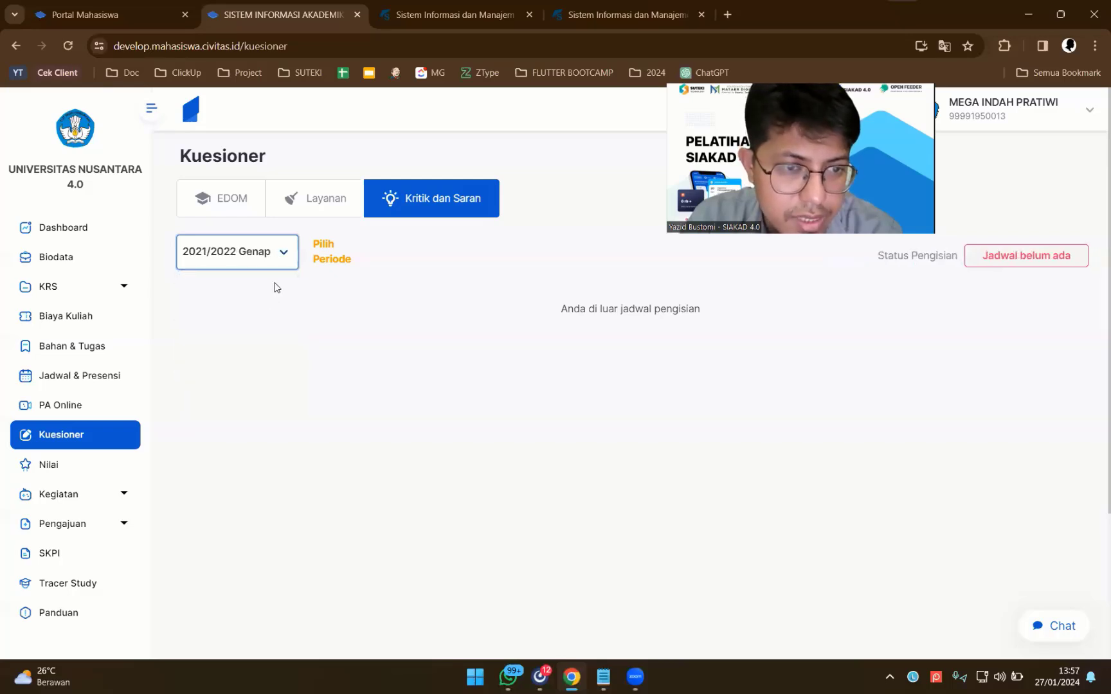
click(275, 257)
click(270, 355)
click(276, 259)
click(261, 368)
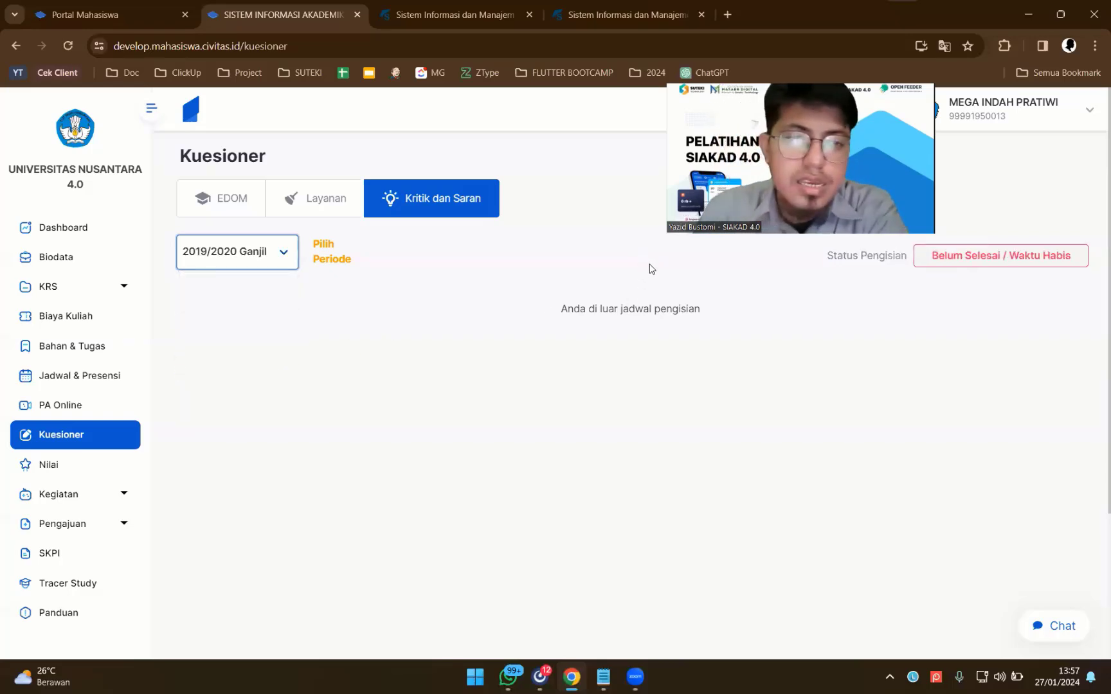
click(281, 205)
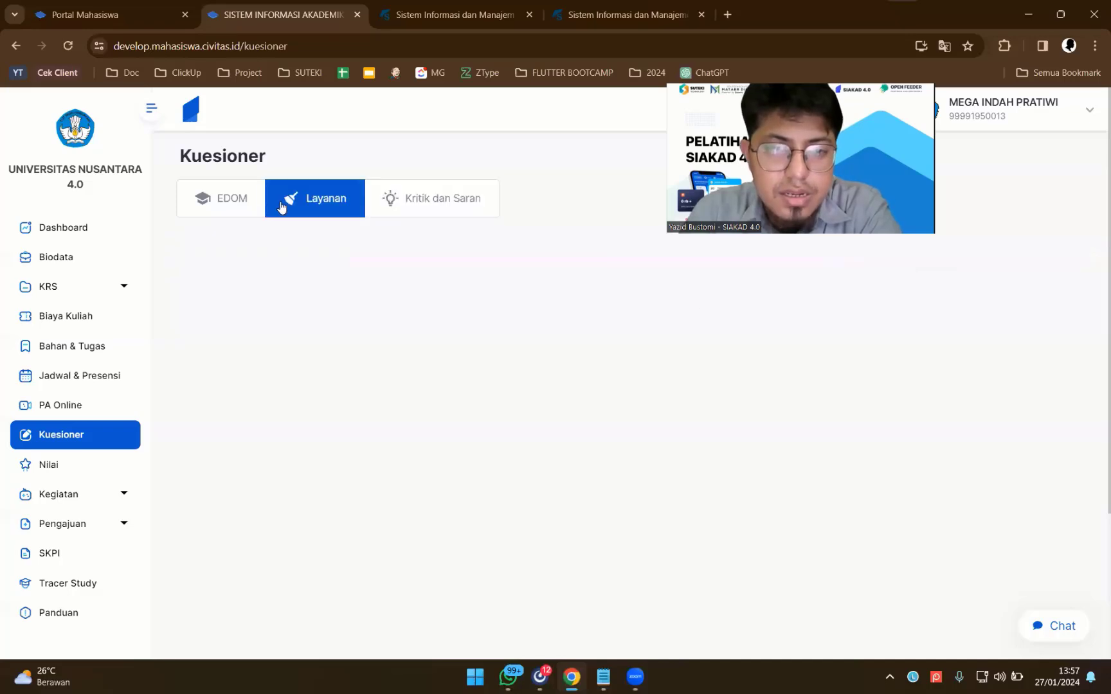
Step: Check the Layanan questionnaire for 2023/2024 Ganjil and return to the EDOM questionnaires
click(323, 204)
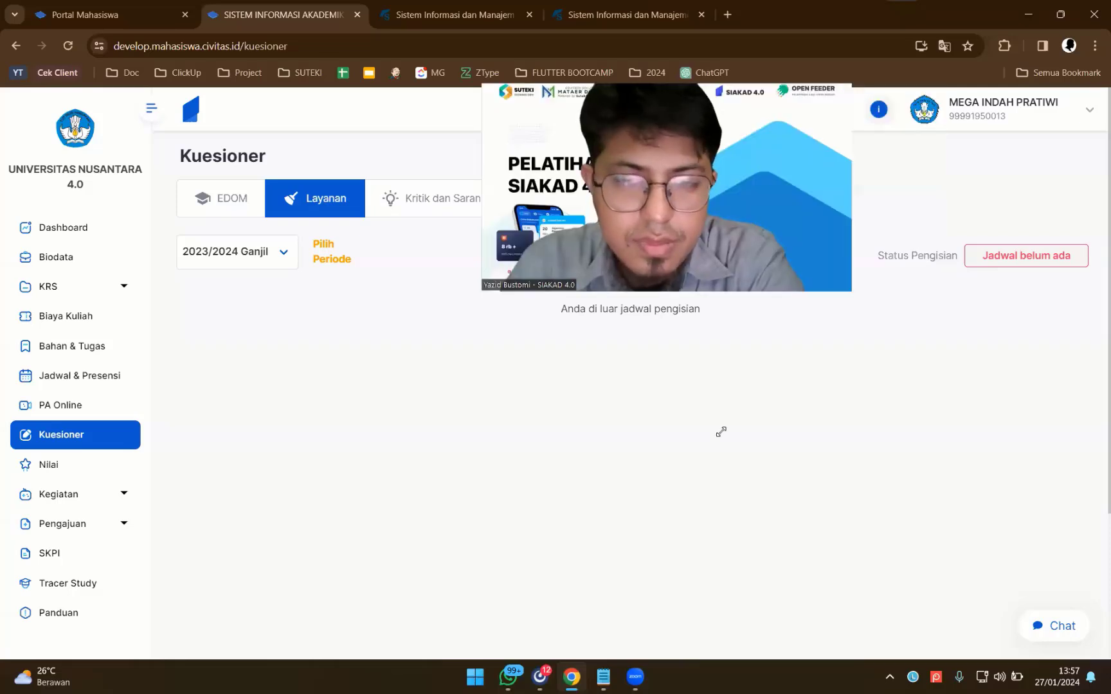
click(212, 207)
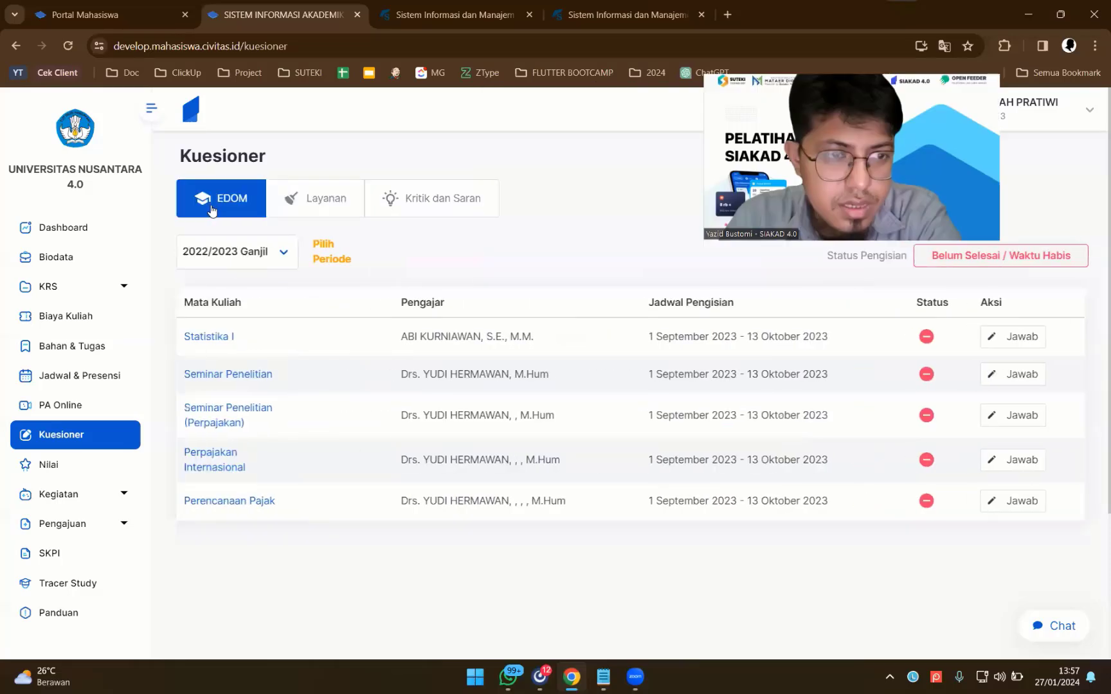
Step: Open Nilai and check the student status and SKS Semester of 2023/2024 Ganjil in Kartu Hasil Studi
click(115, 468)
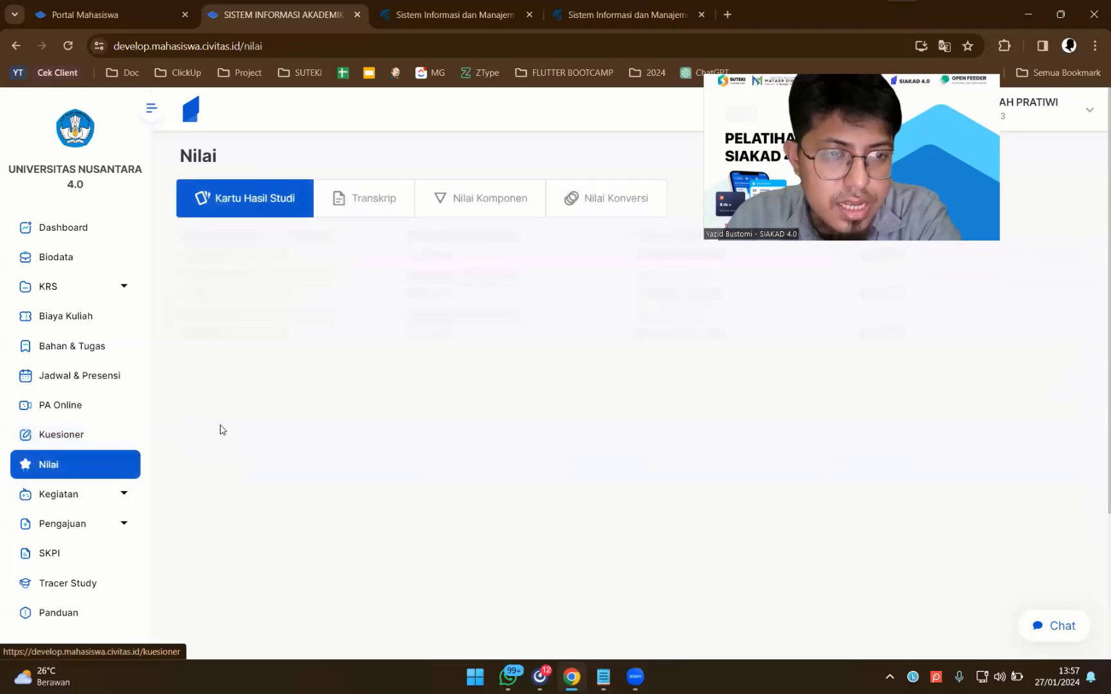
scroll(485, 340, down, 1)
scroll(485, 340, down, 10)
scroll(484, 341, up, 10)
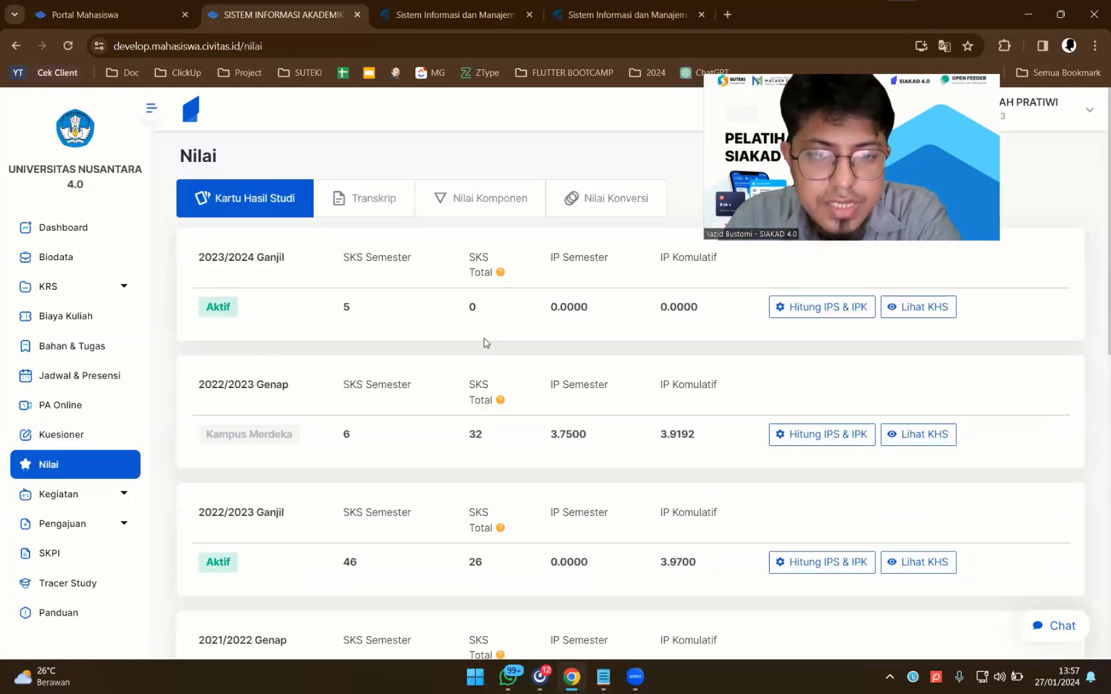
double_click(211, 308)
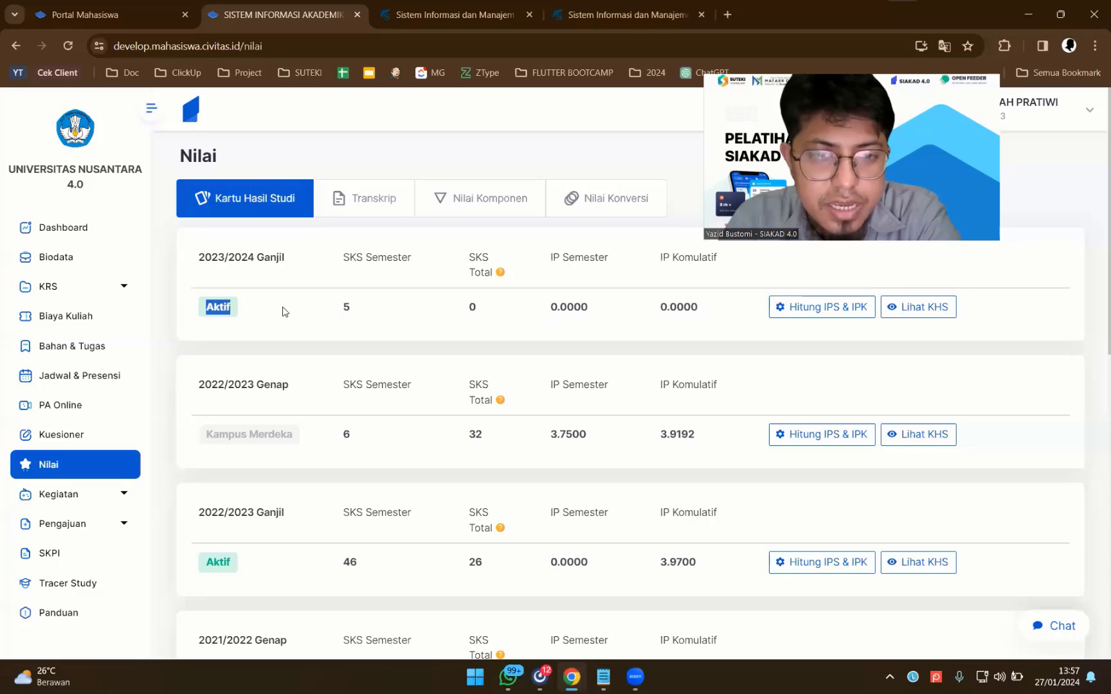
click(428, 310)
drag(337, 311, 386, 319)
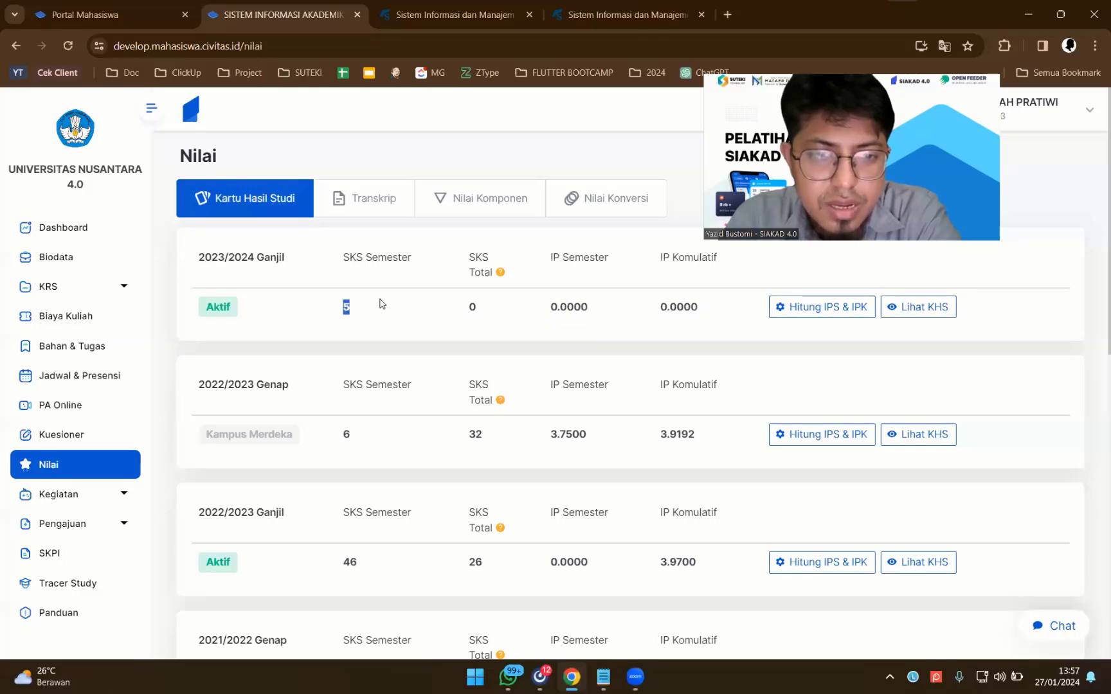
drag(358, 258, 379, 262)
Step: Review SKS Total, IP Semester and IP Komulatif across the earlier semesters in Kartu Hasil Studi
scroll(349, 436, down, 7)
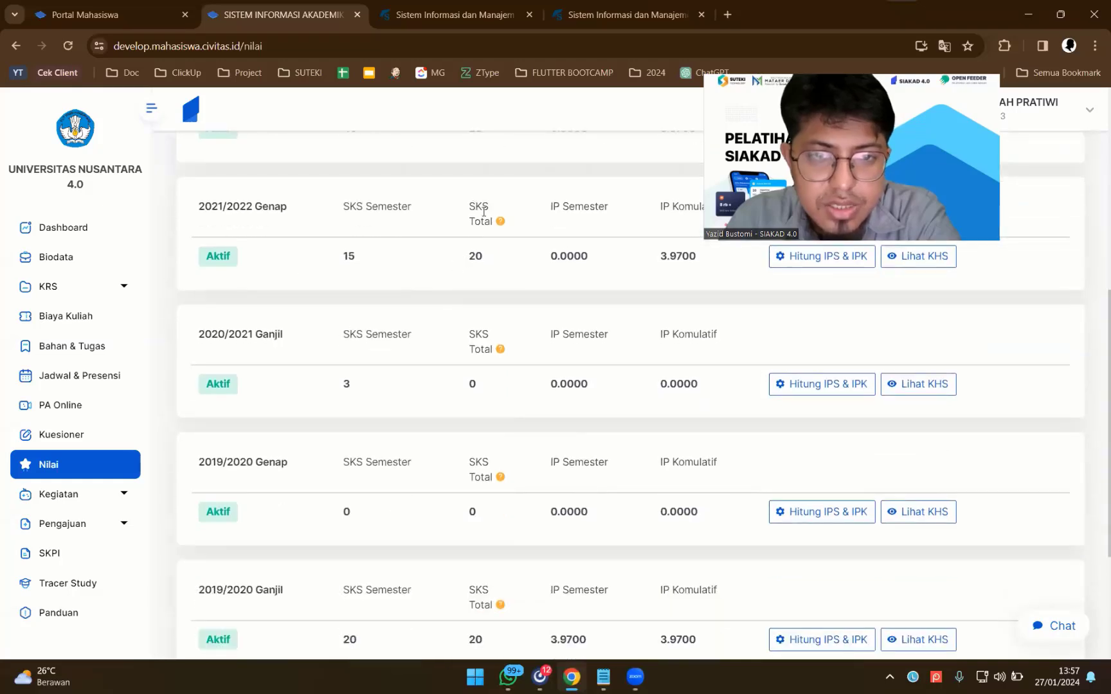
scroll(504, 258, up, 2)
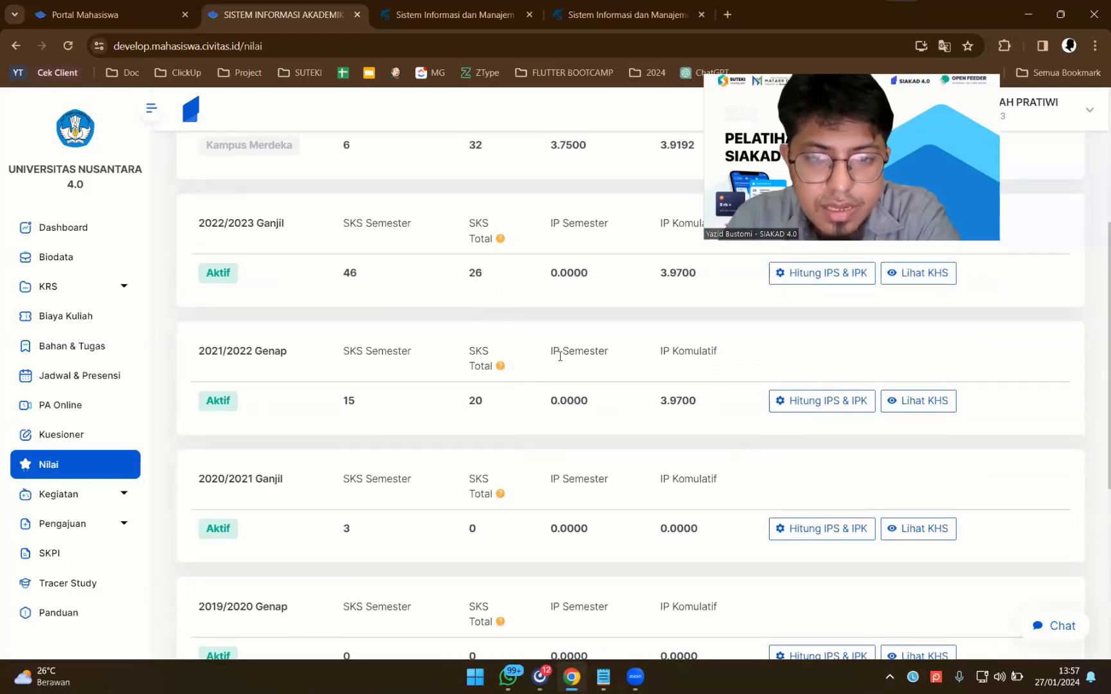
drag(557, 356, 685, 351)
scroll(713, 366, down, 1)
scroll(719, 389, up, 5)
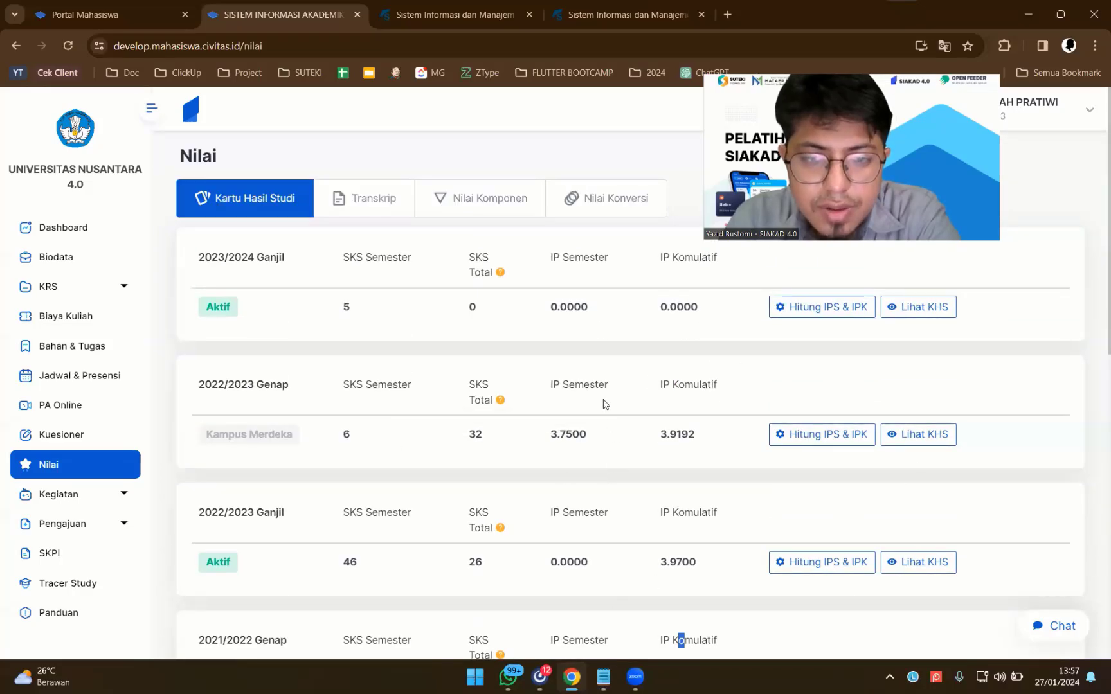
Step: Recalculate the IPS and IPK for 2023/2024 Ganjil and check that semester's credit and grade point values
triple_click(669, 309)
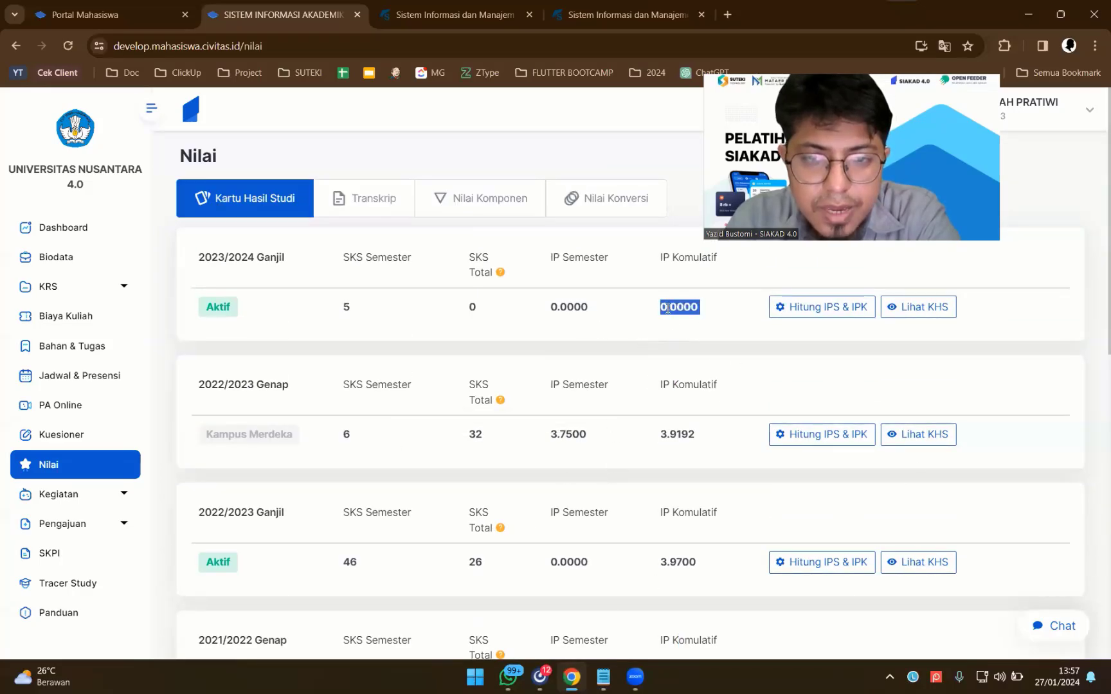
double_click(563, 309)
click(789, 354)
click(834, 307)
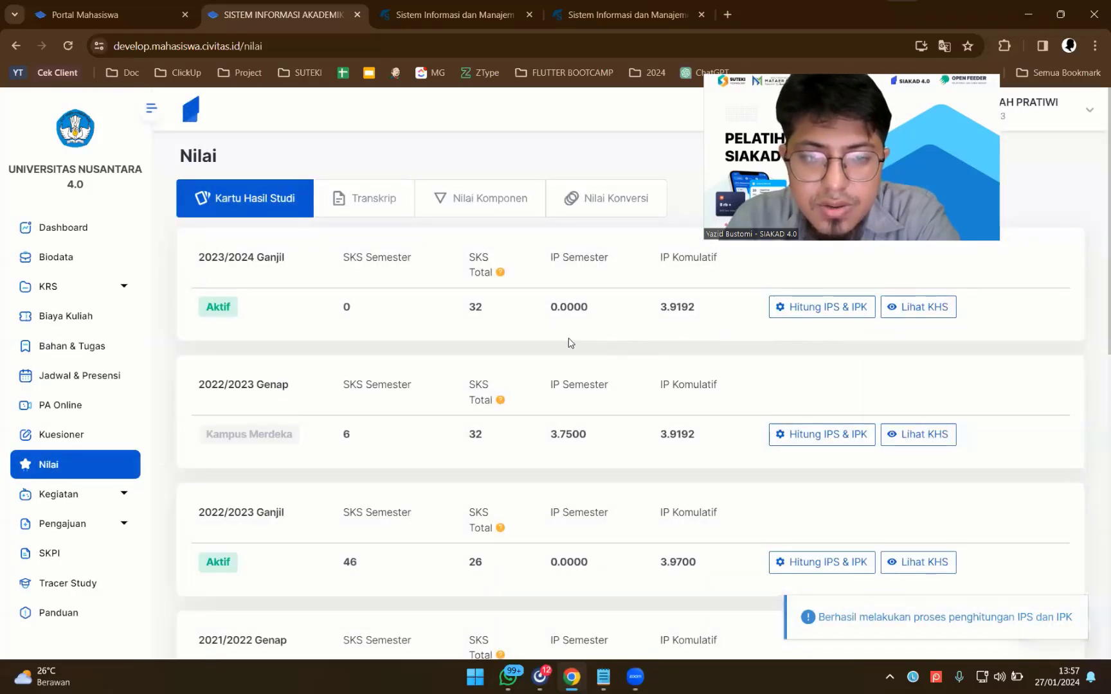
drag(574, 313, 719, 313)
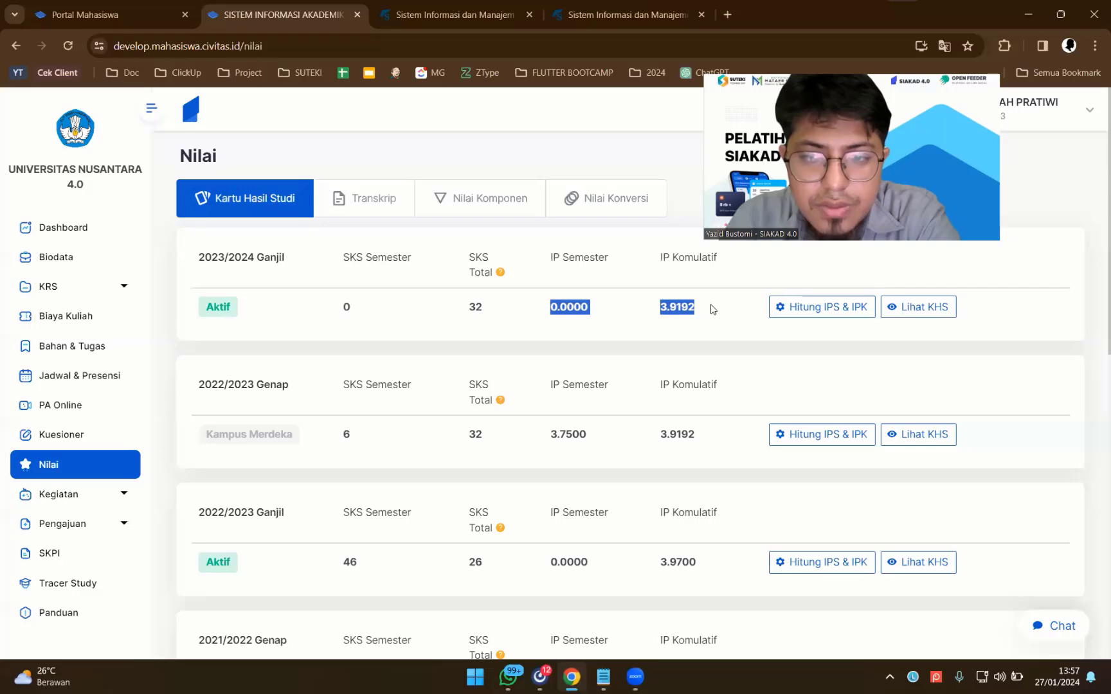
click(708, 304)
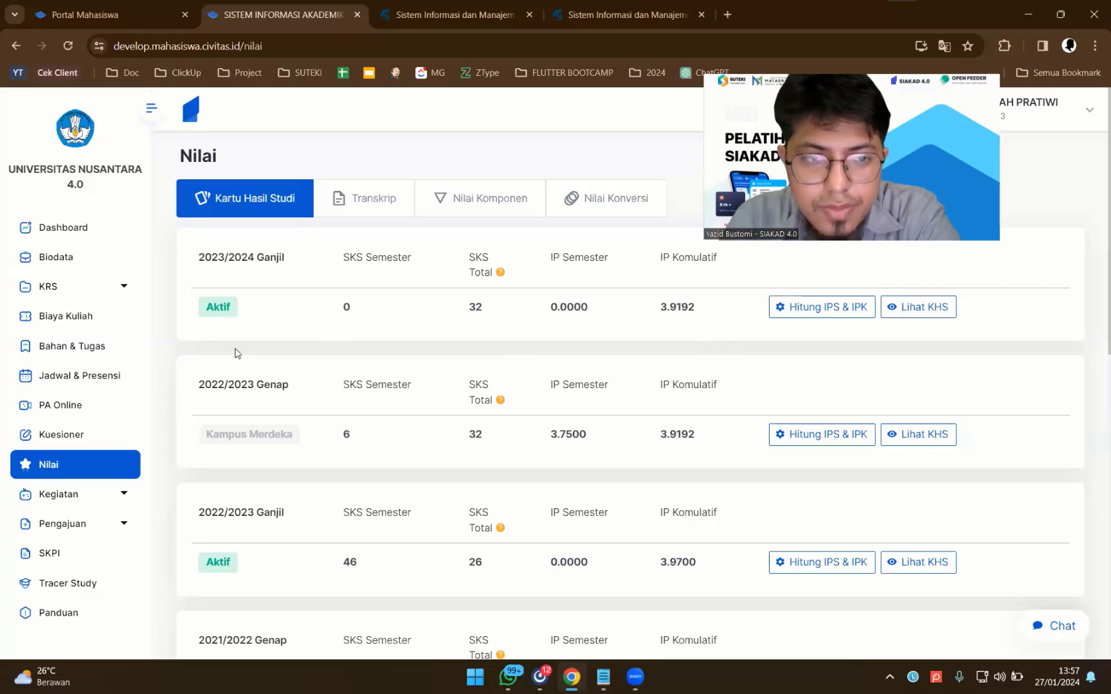
drag(195, 316, 694, 301)
click(862, 351)
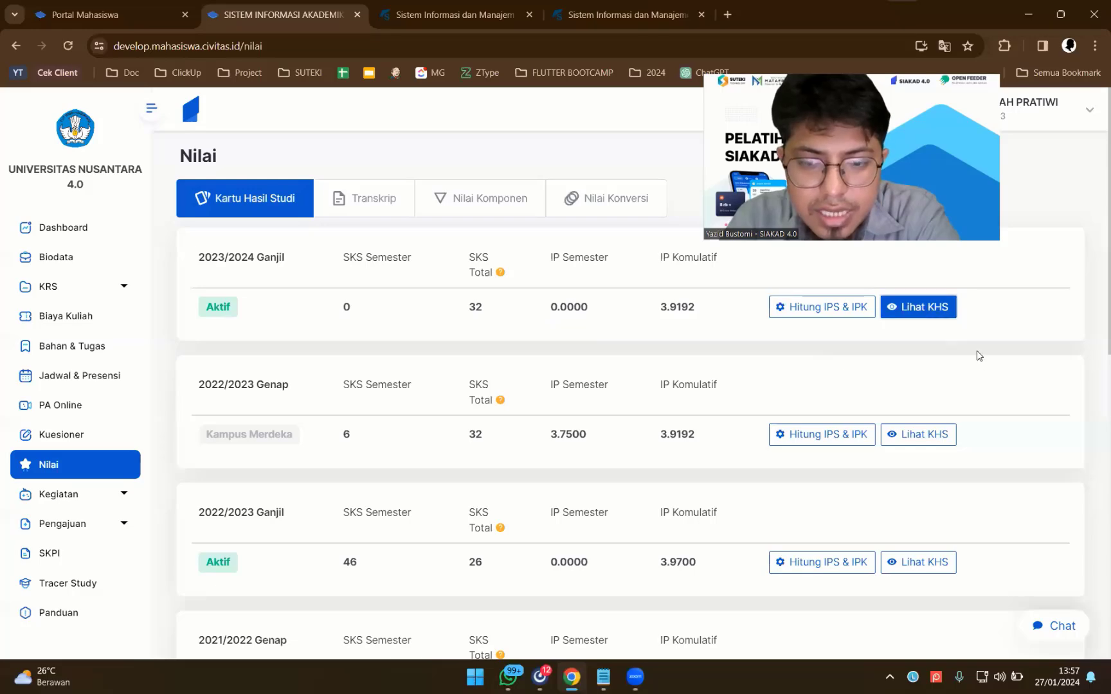
Step: Open the KHS for 2019/2020 Ganjil and examine its SKS Semester, IP Semester and IP Total
scroll(952, 418, down, 10)
click(930, 430)
scroll(669, 386, up, 3)
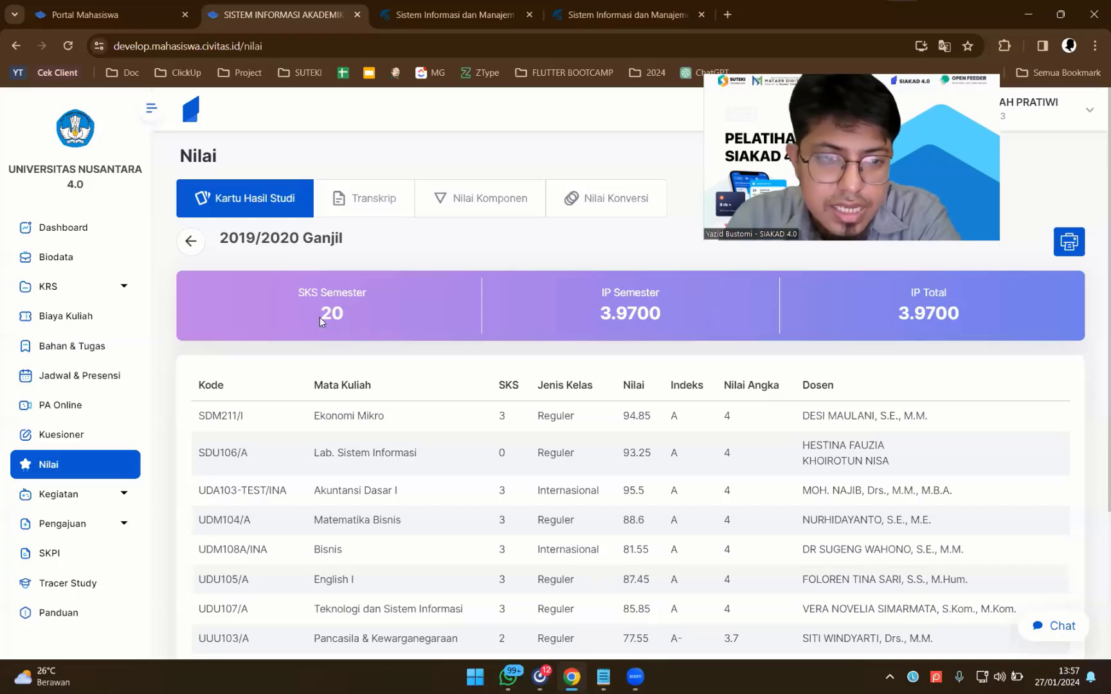
drag(319, 317, 463, 317)
click(627, 320)
drag(628, 319, 705, 323)
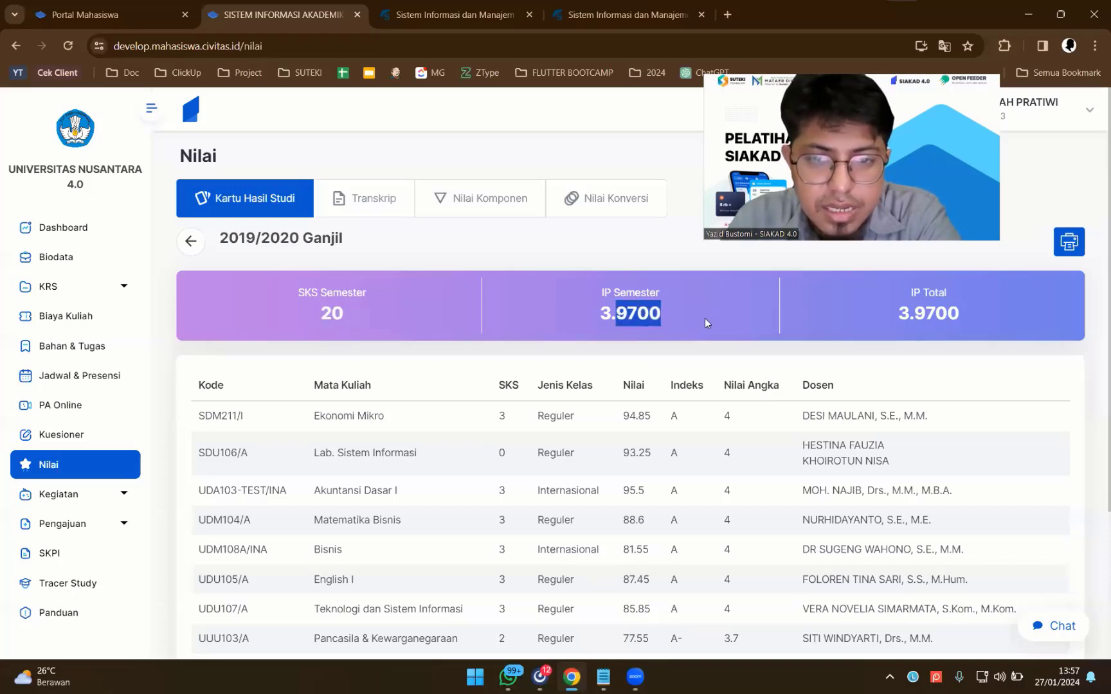
drag(925, 313, 890, 315)
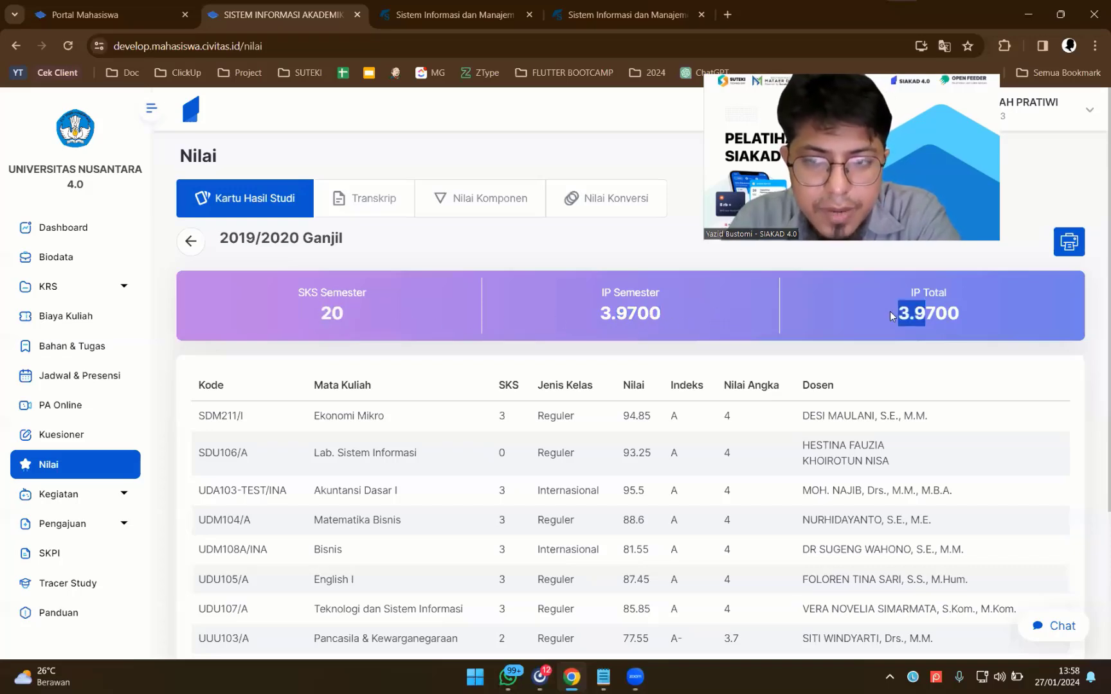
Step: Print the 2019/2020 Ganjil KHS and return to its course grade list
click(1068, 243)
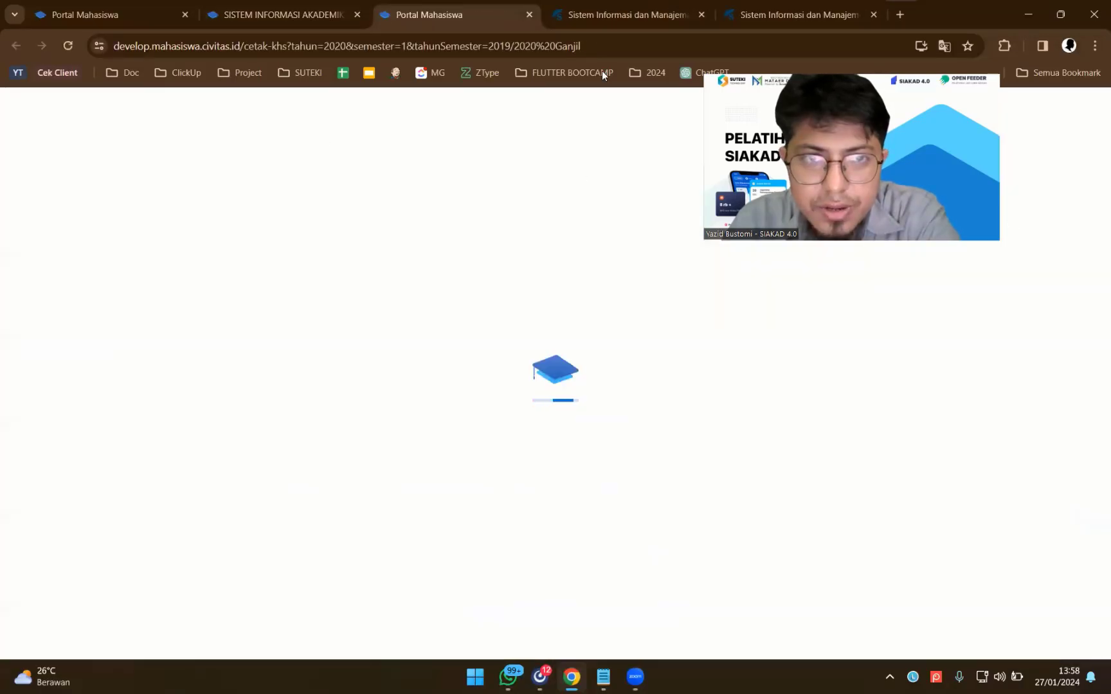
click(310, 24)
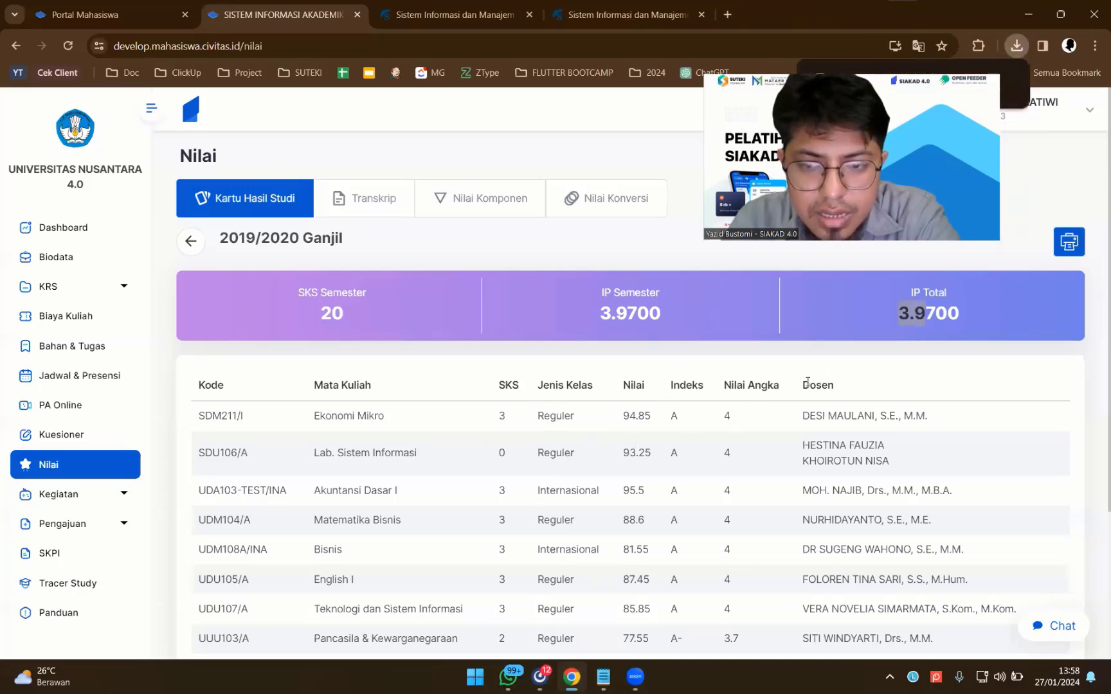
scroll(820, 443, down, 3)
scroll(821, 444, up, 3)
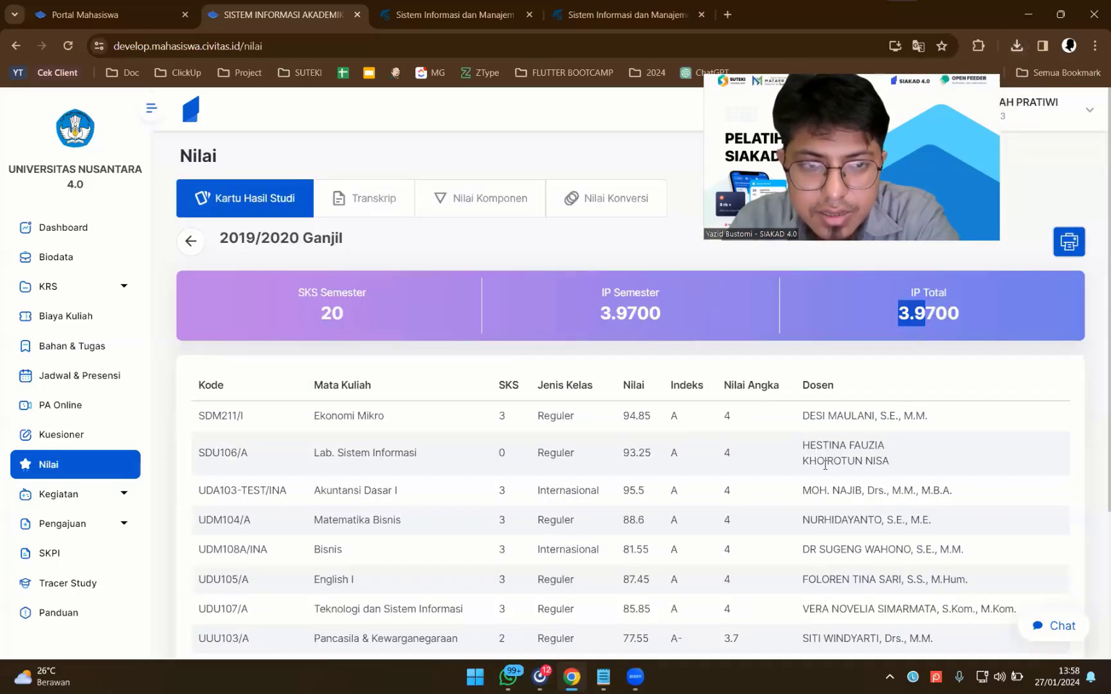
Step: Open Transkrip and review the full list of course grades and the grade summary
click(324, 206)
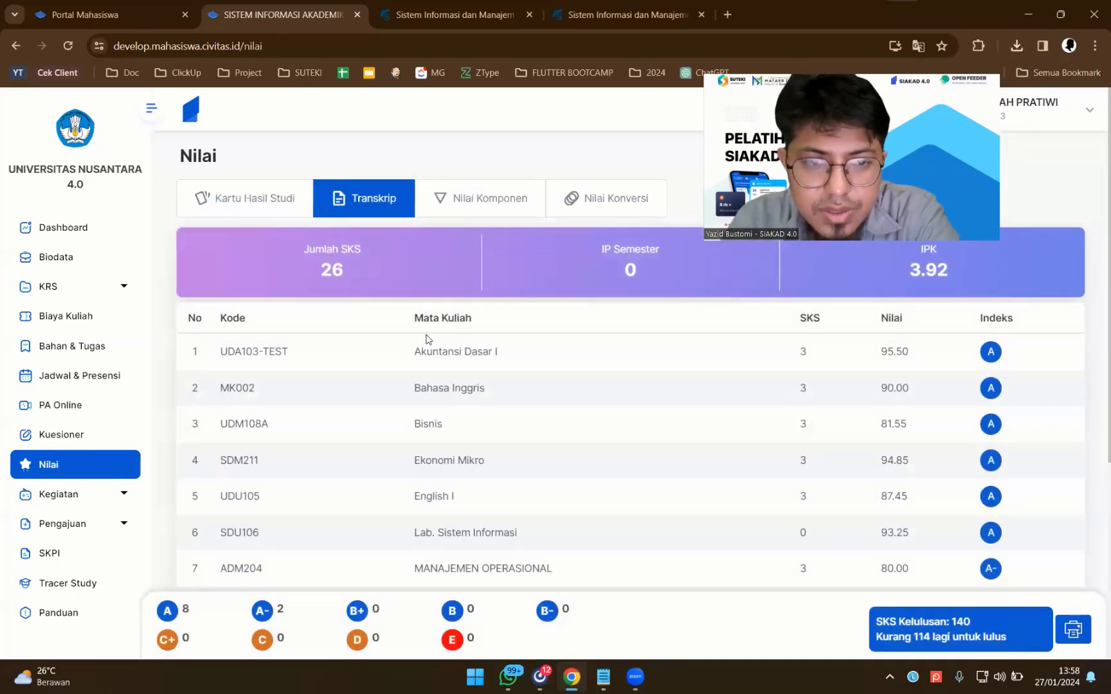
scroll(596, 352, down, 5)
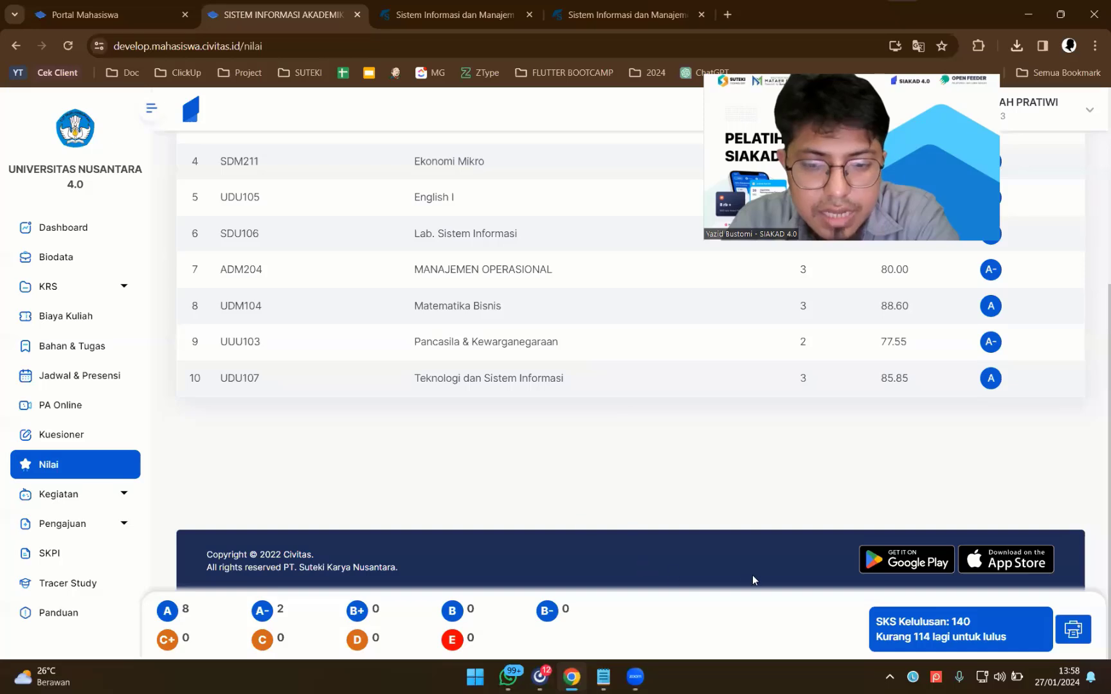
scroll(612, 444, up, 5)
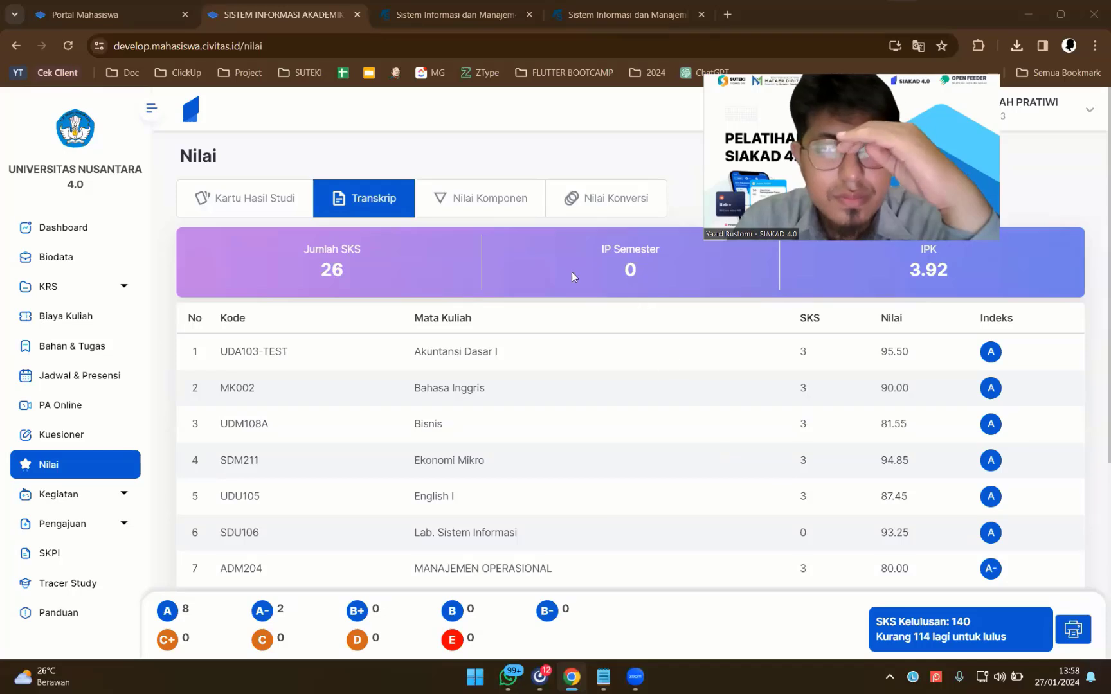
Step: Show Nilai Komponen for 2019/2020 Ganjil and examine the UAS and UTS components of Lab. Akuntansi Dasar I
click(512, 203)
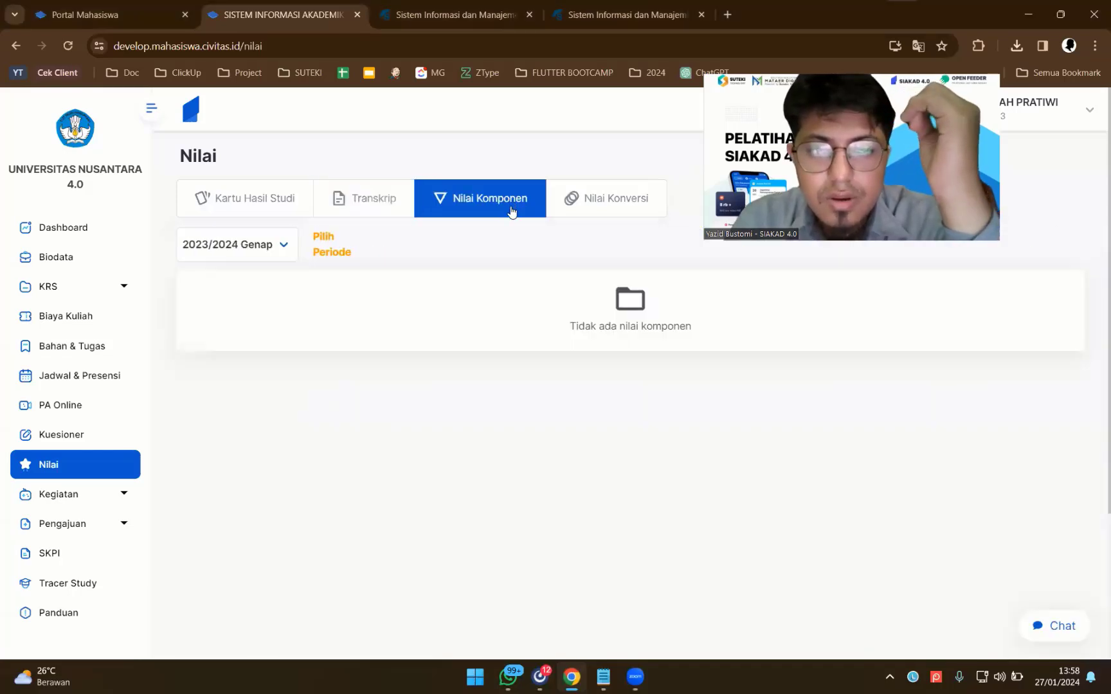
click(236, 245)
click(231, 359)
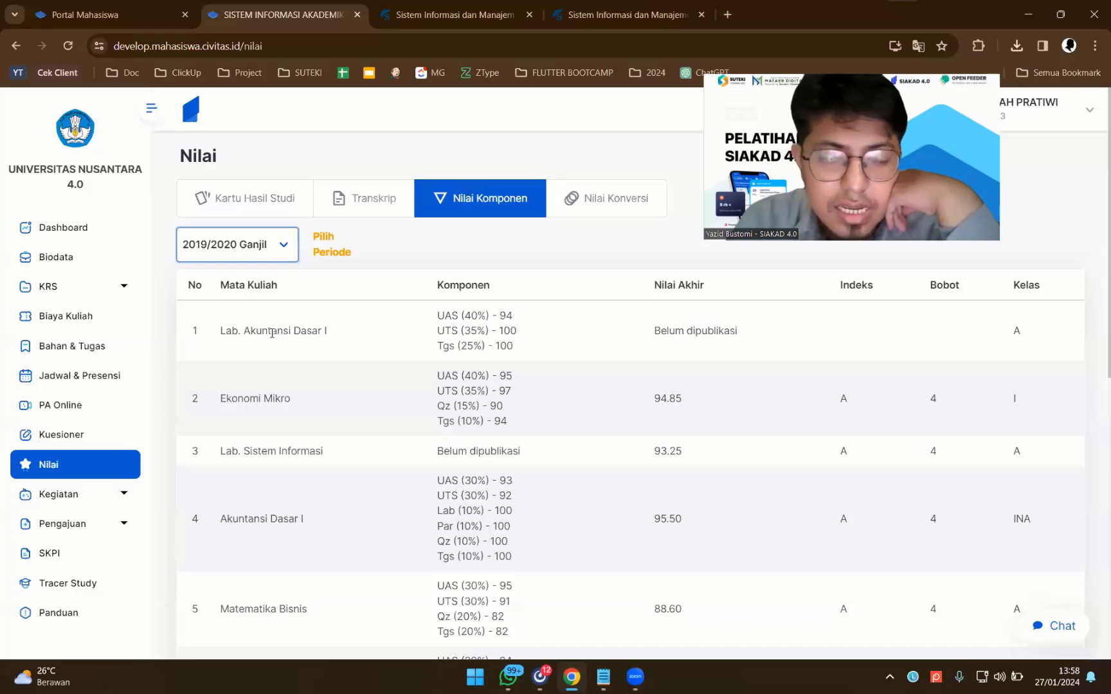
drag(272, 333, 473, 319)
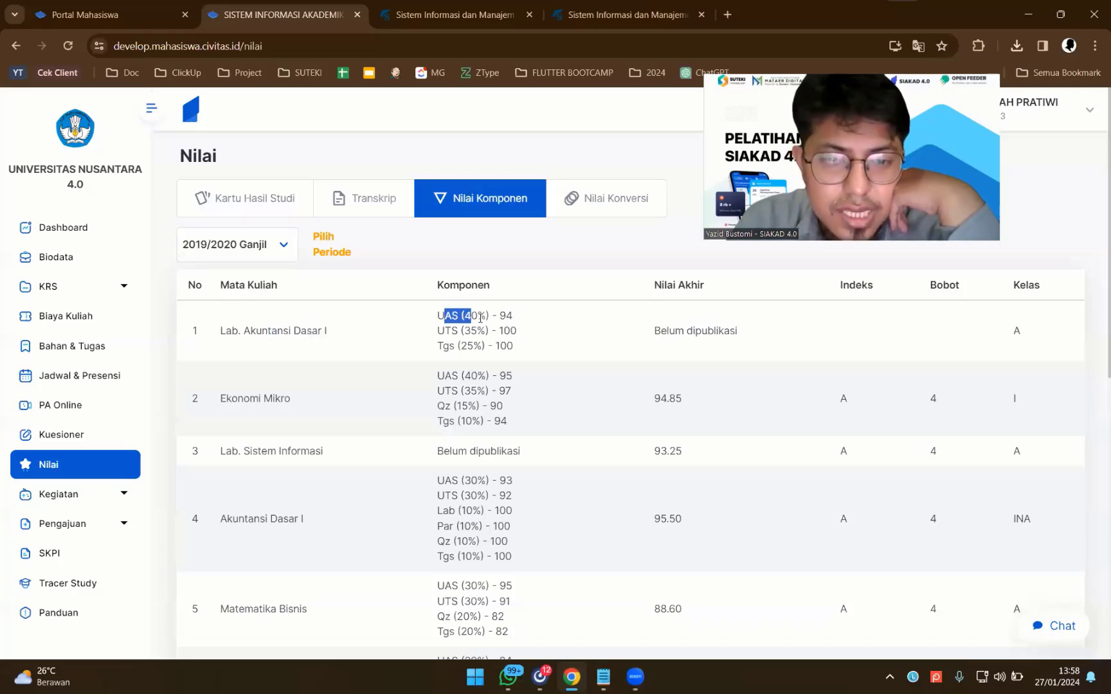
click(479, 319)
double_click(506, 316)
click(459, 333)
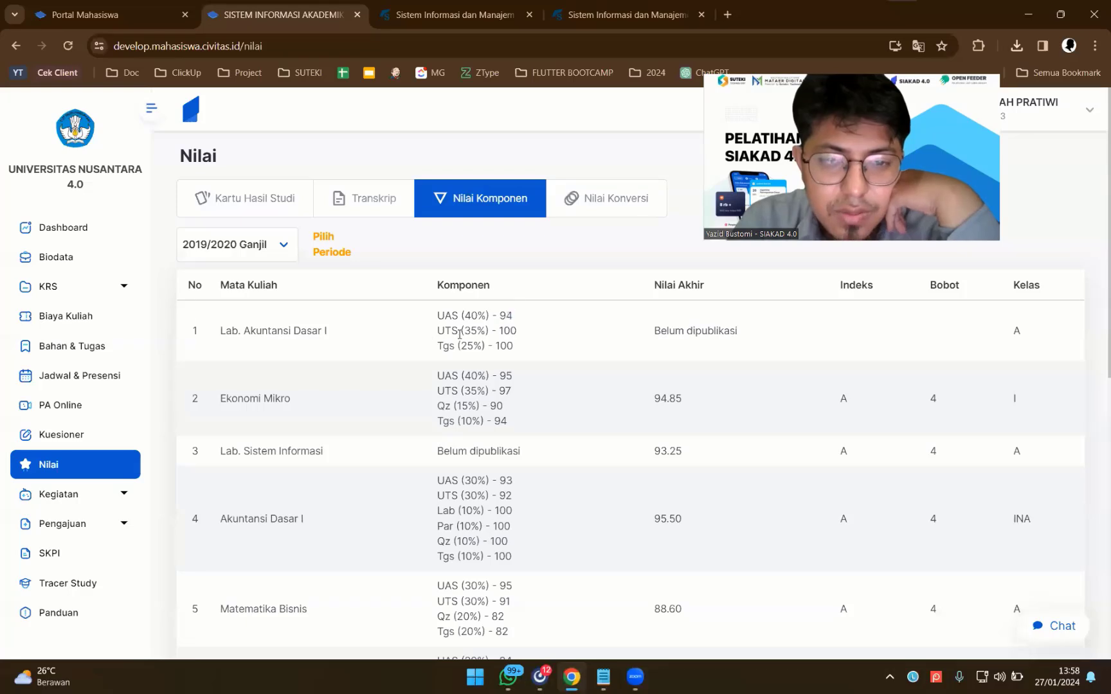
Step: Review the component grades of all courses in 2019/2020 Ganjil, and open Nilai Konversi
drag(409, 314, 1072, 558)
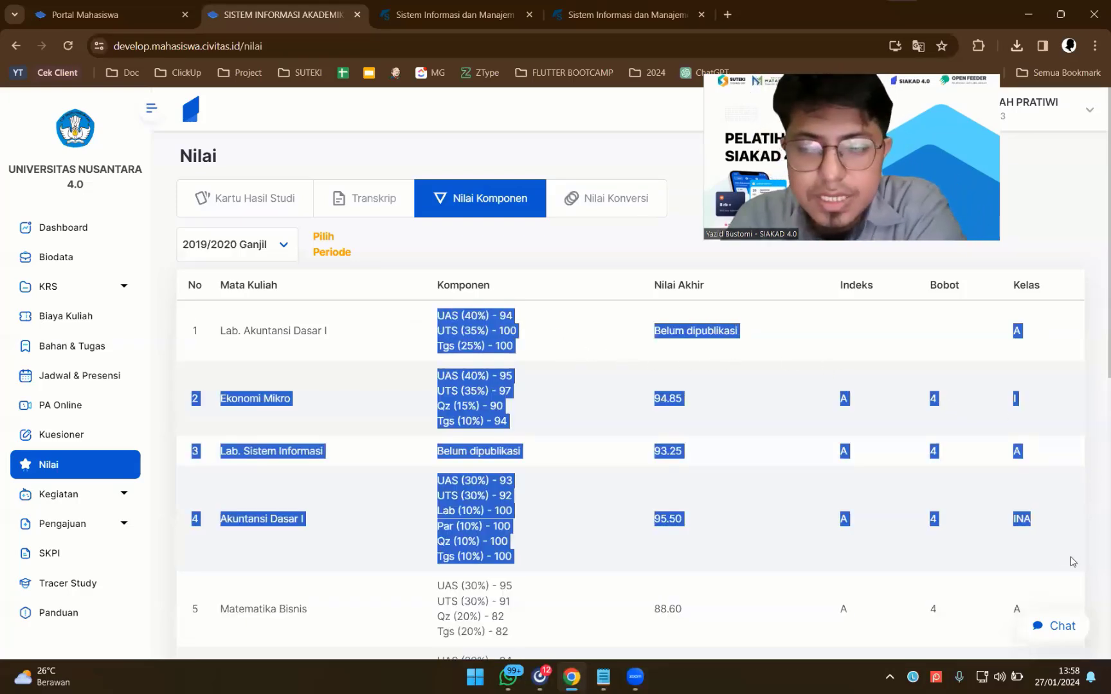
scroll(1041, 517, down, 4)
scroll(1043, 521, down, 4)
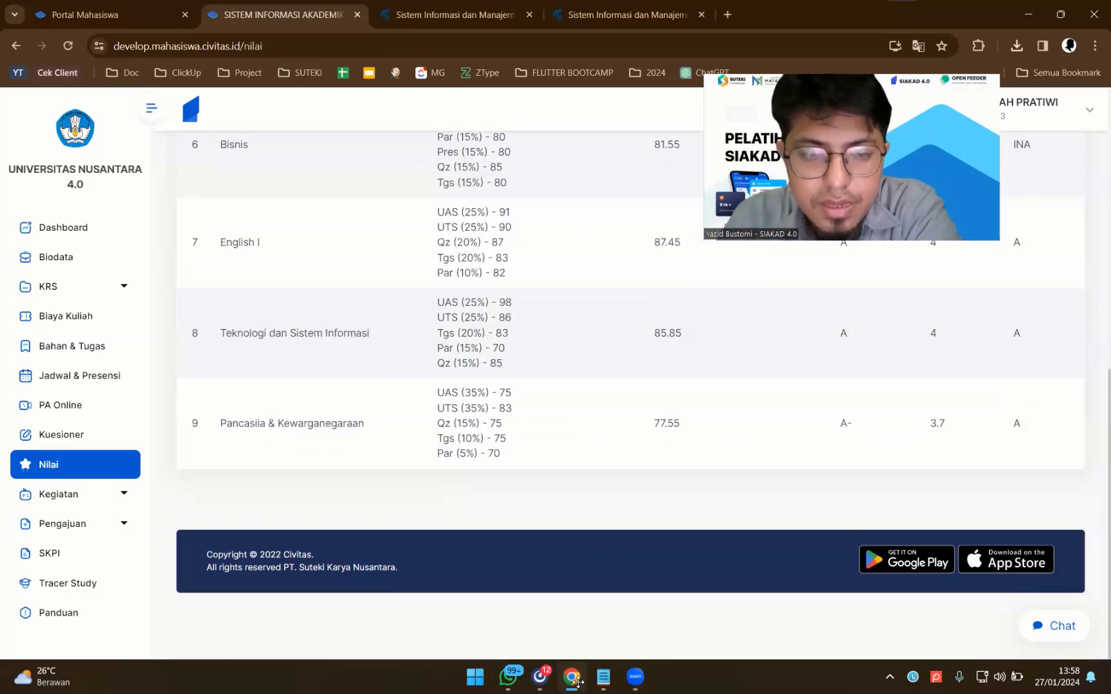
scroll(610, 481, up, 8)
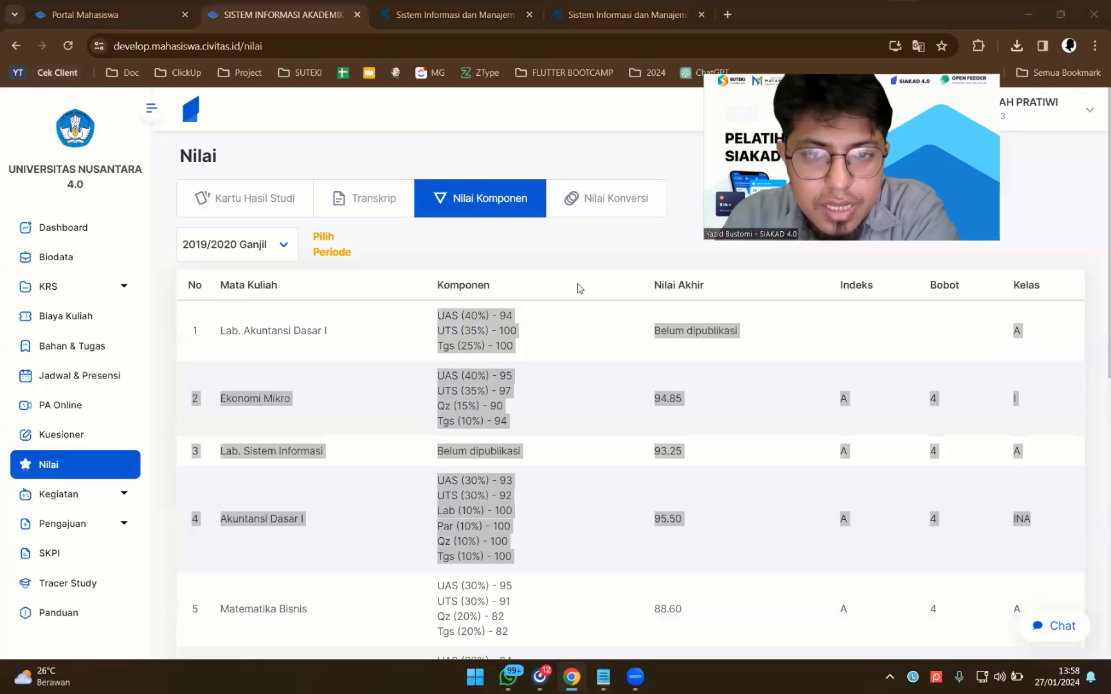
click(588, 216)
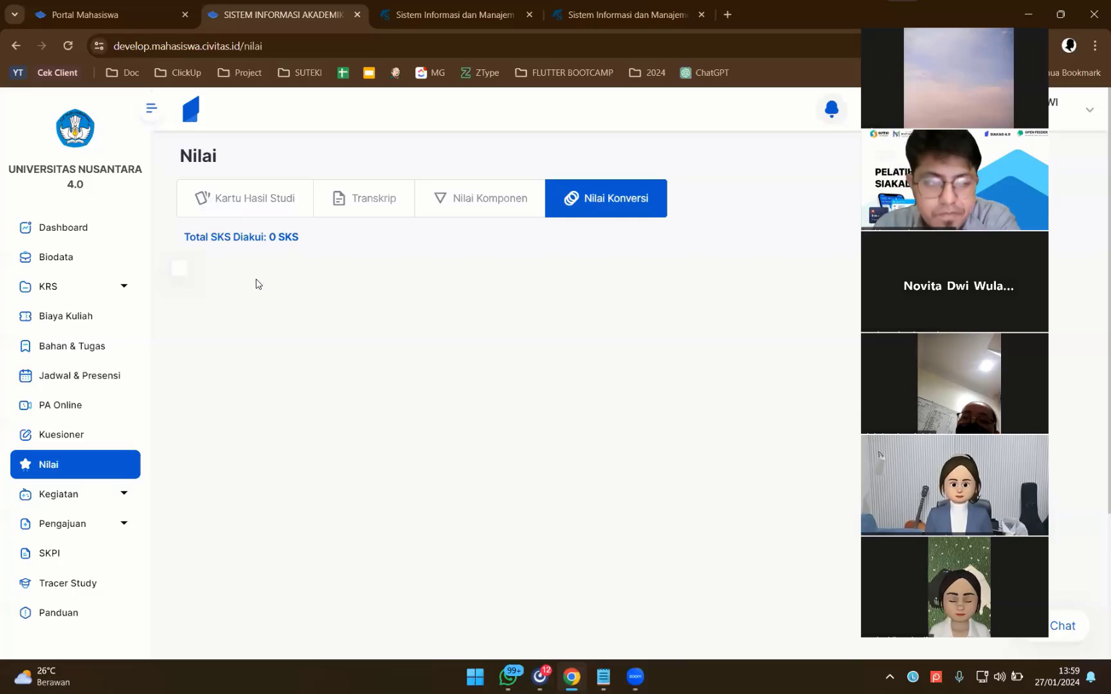
Step: Open the Akademik activities under Kegiatan and review the registrations for the 2023/2024 Ganjil period
click(126, 494)
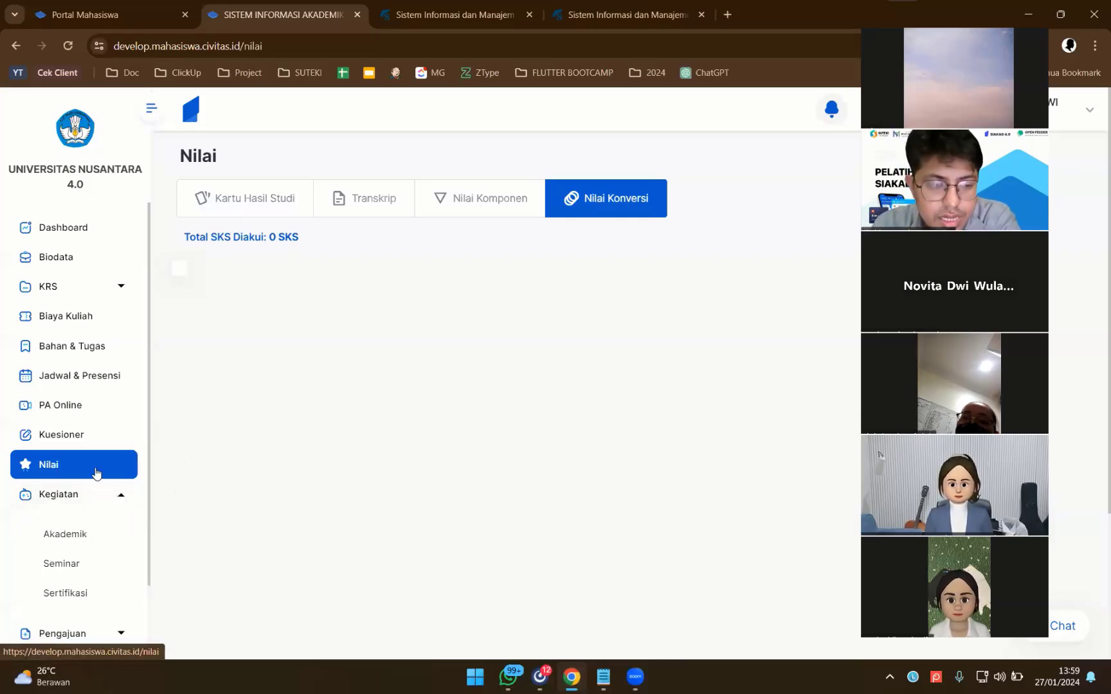
scroll(96, 473, down, 1)
click(79, 448)
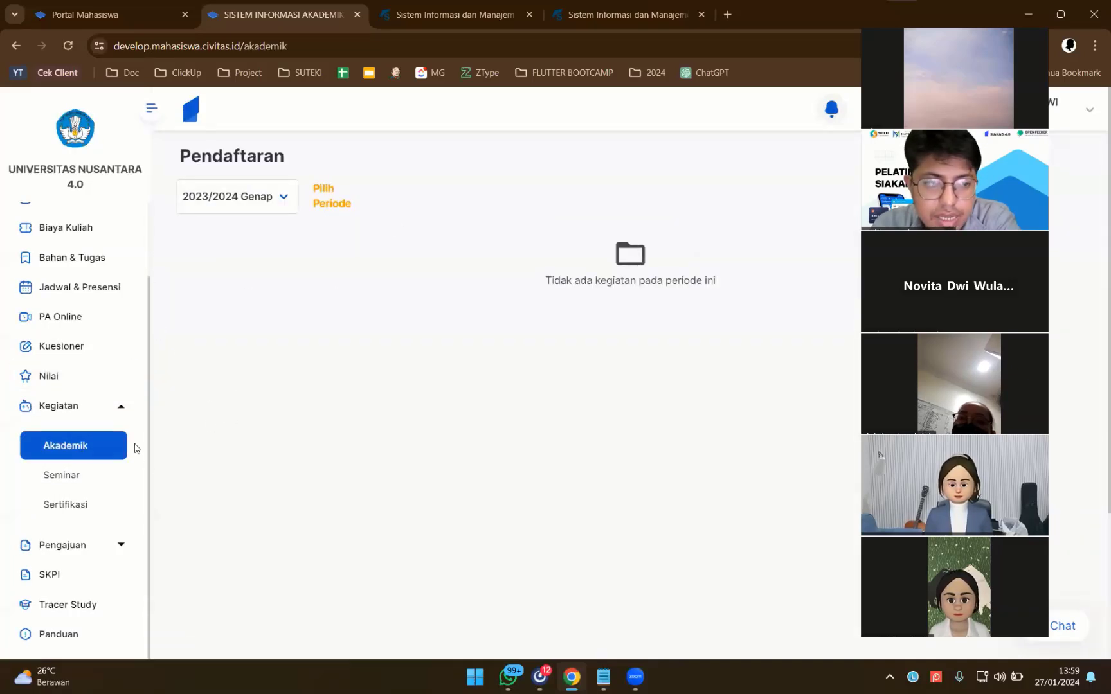
click(257, 207)
click(257, 231)
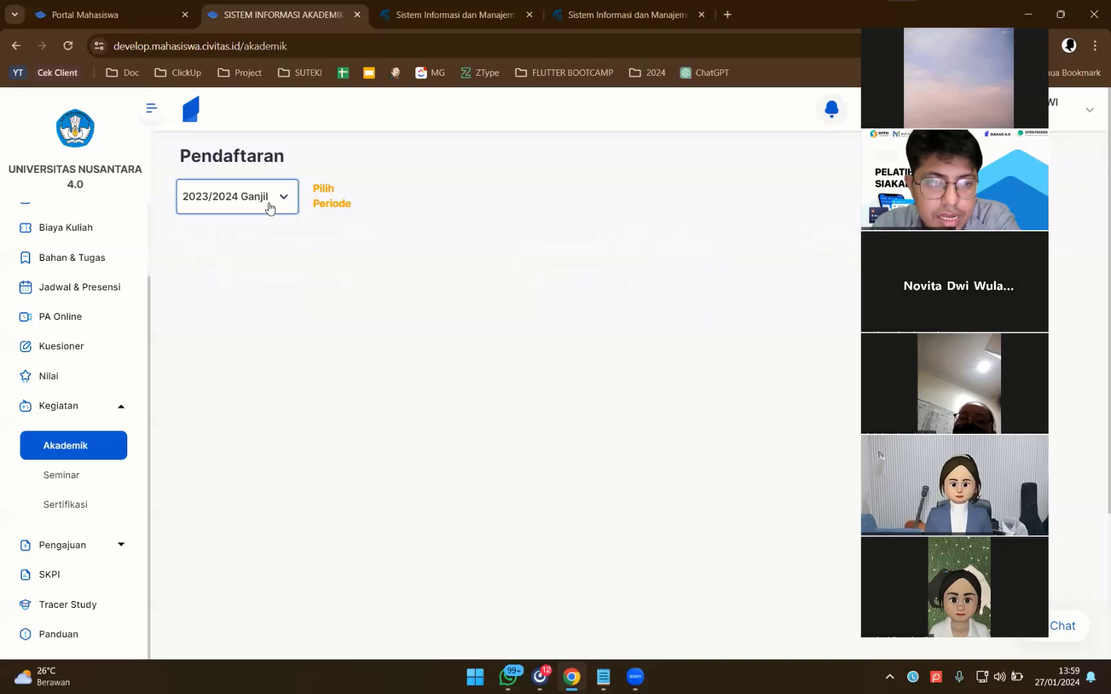
click(270, 209)
click(269, 209)
drag(281, 220, 638, 272)
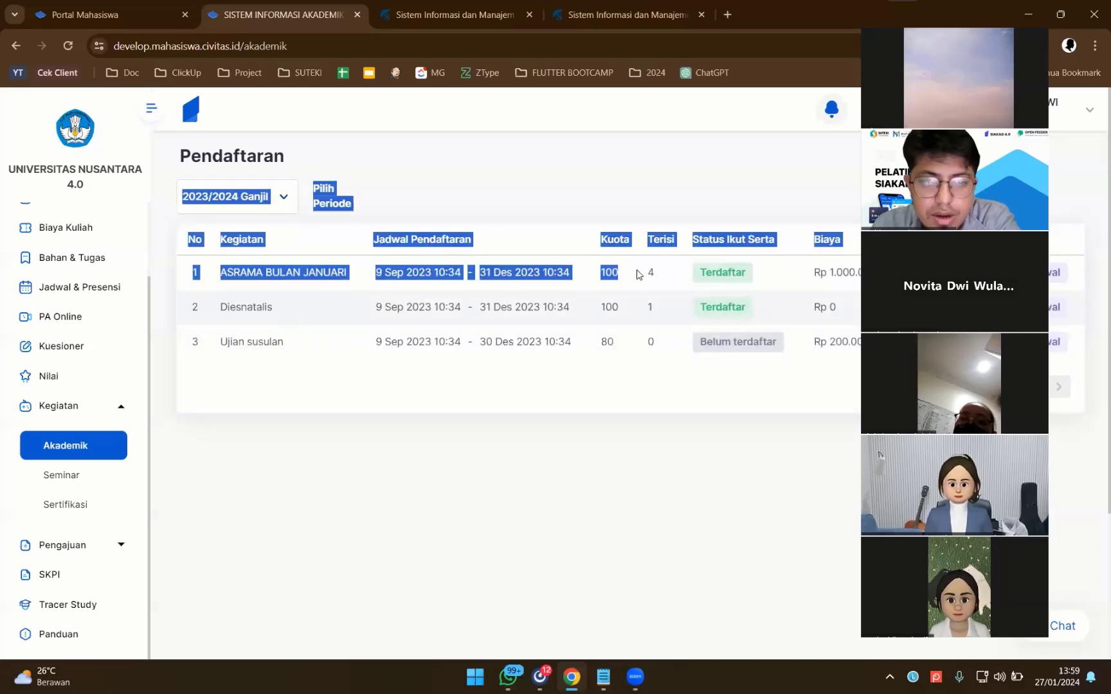
Step: Review the Akademik activity registrations, examining the Ujian susulan row and the participation status, fee and payment status columns
click(379, 298)
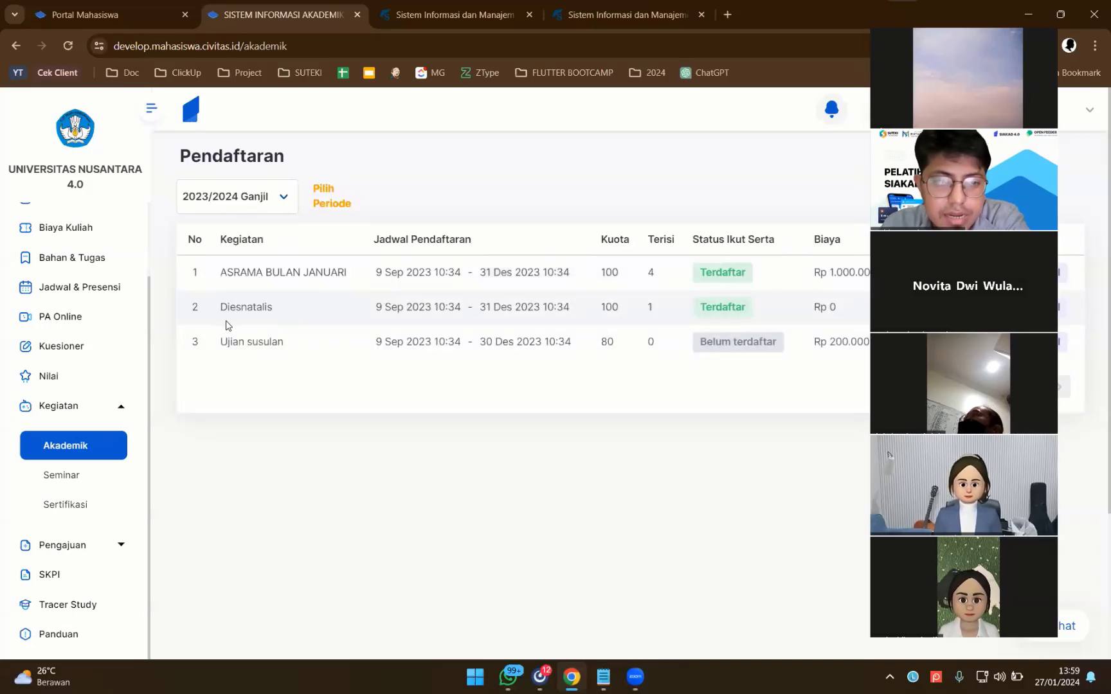
drag(247, 342, 629, 330)
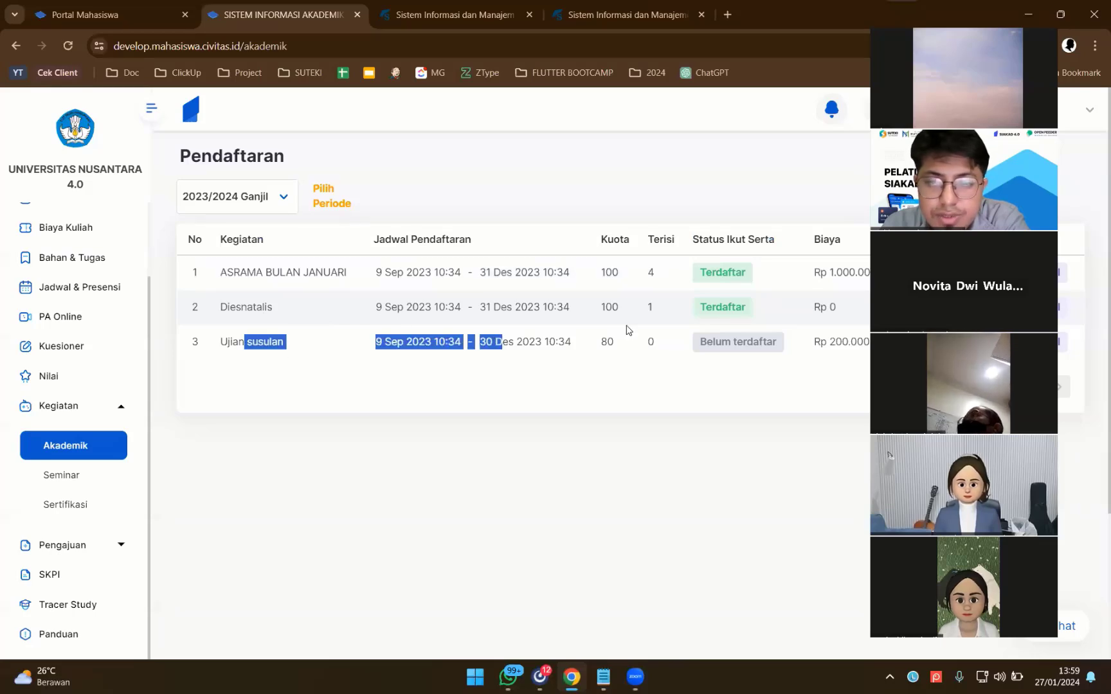
drag(964, 289, 251, 290)
click(995, 301)
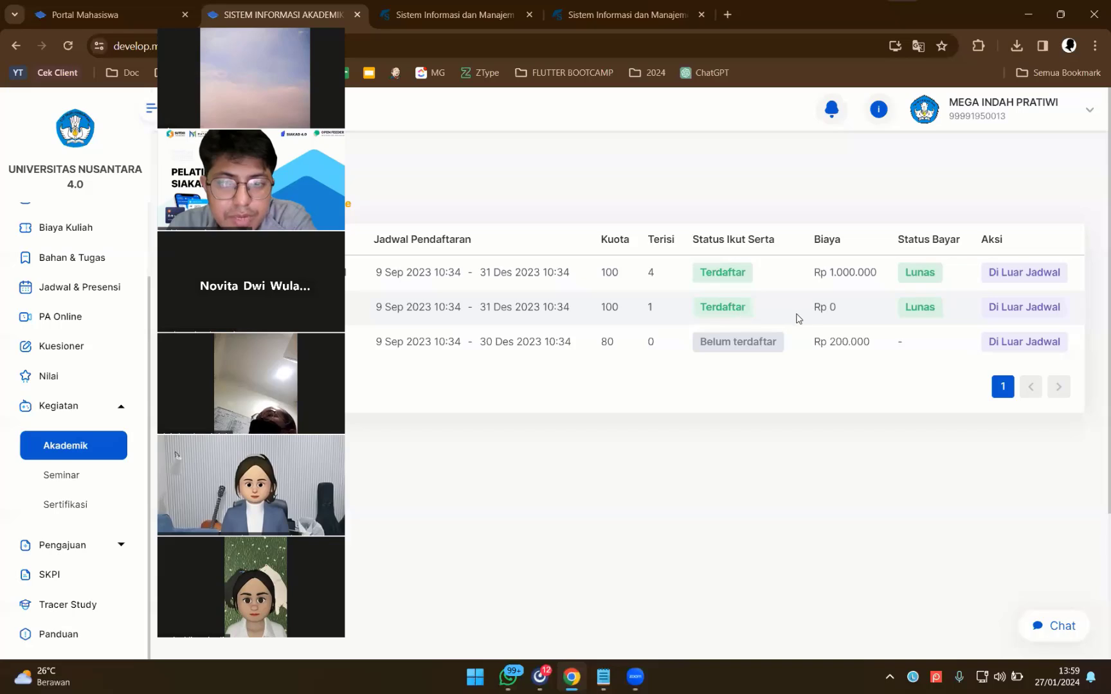
drag(805, 314, 845, 313)
drag(767, 342, 911, 355)
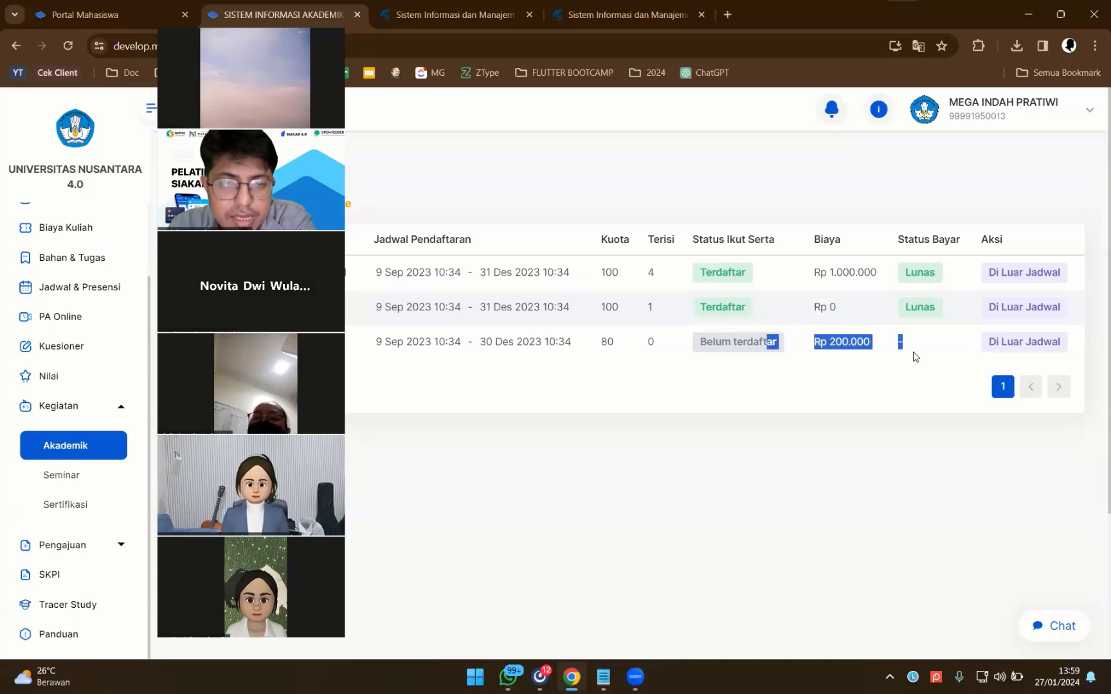
click(927, 347)
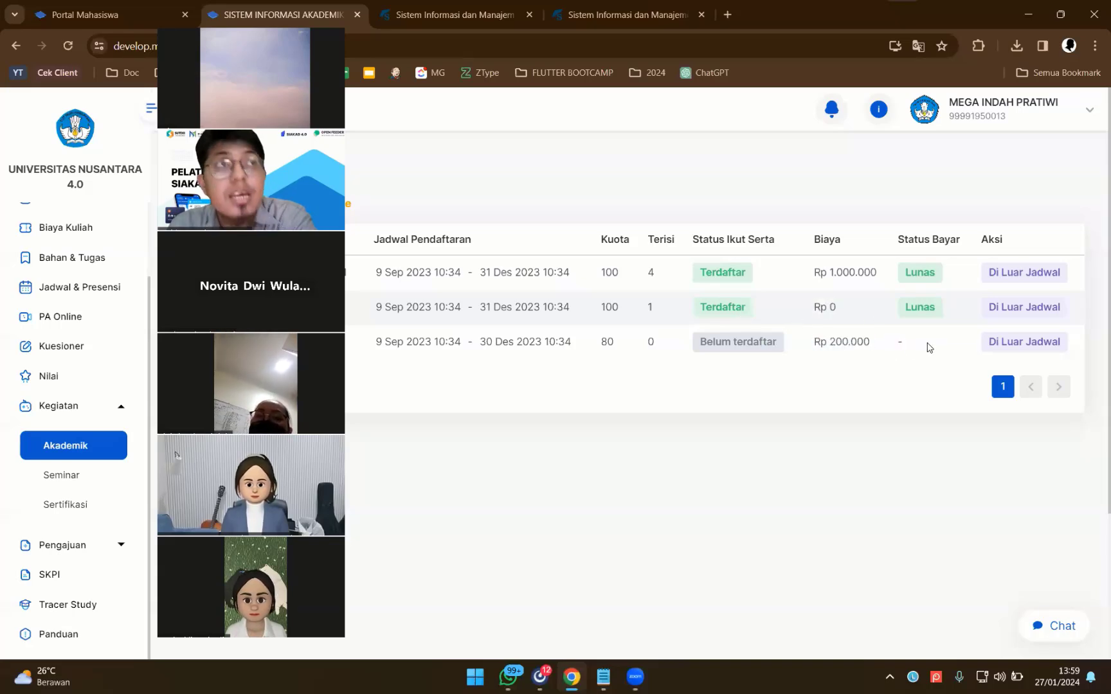
drag(928, 350, 886, 343)
click(674, 287)
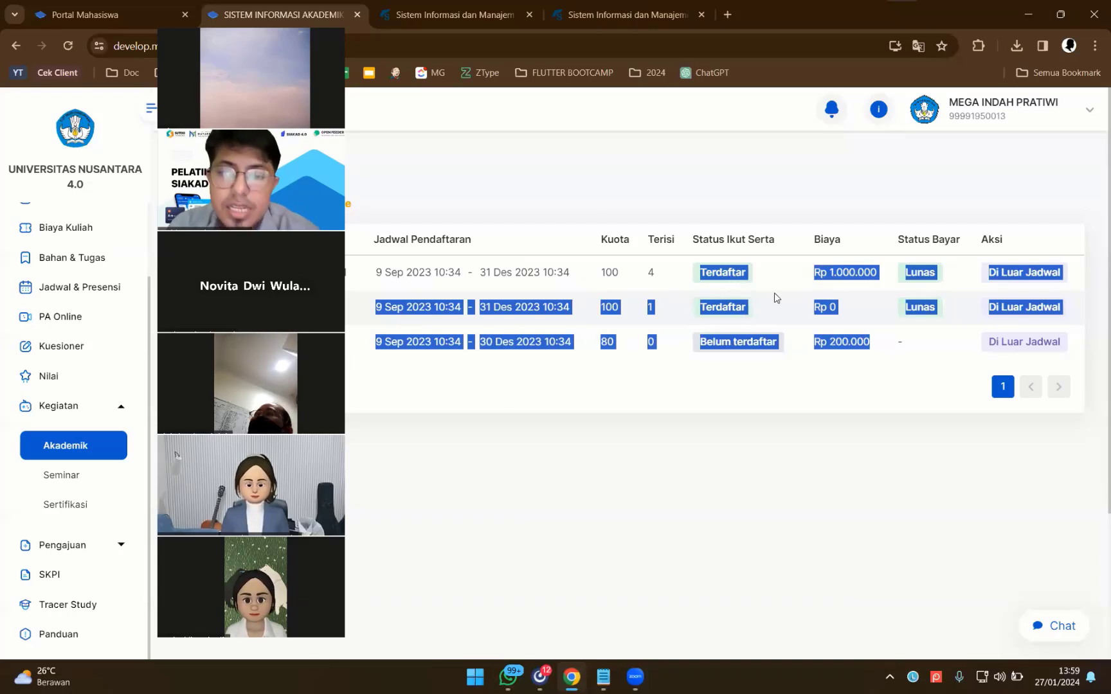
click(842, 293)
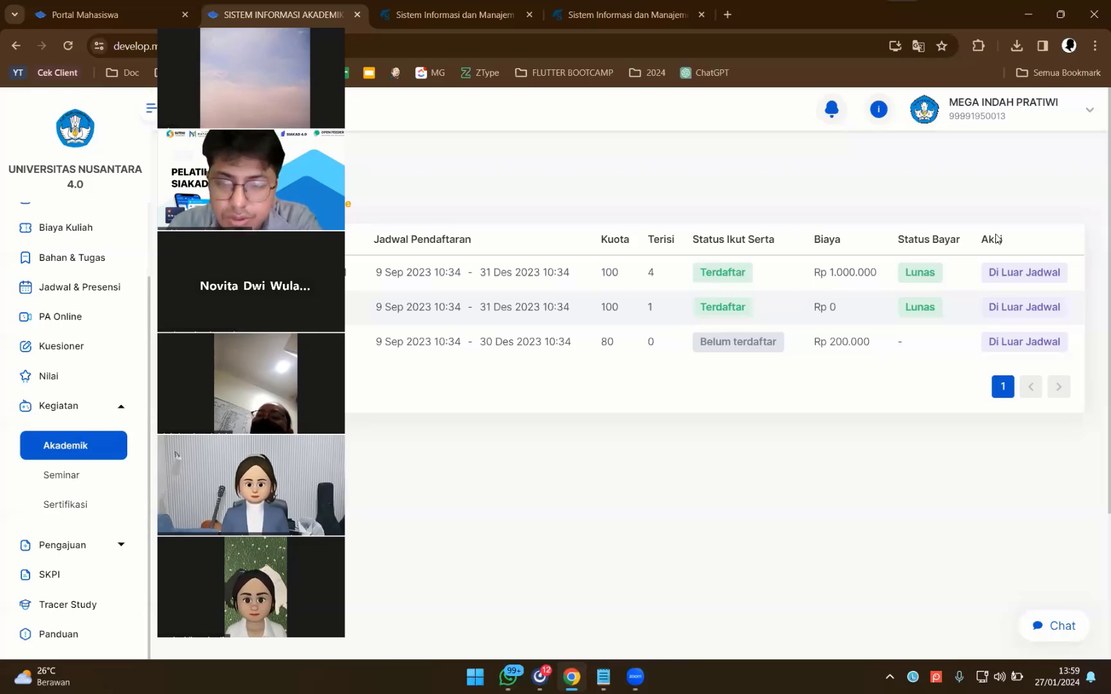
Step: View the details of Seminar Demo 20/21 Ganjil under Seminar, and call up its registration confirmation without registering
click(86, 479)
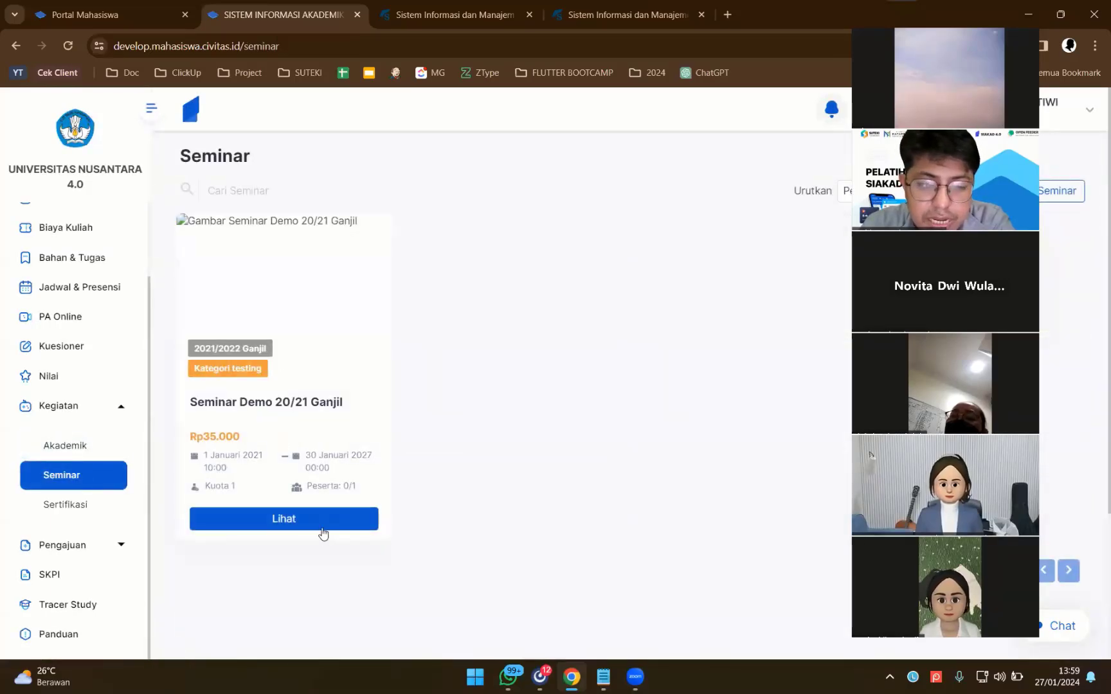
click(323, 531)
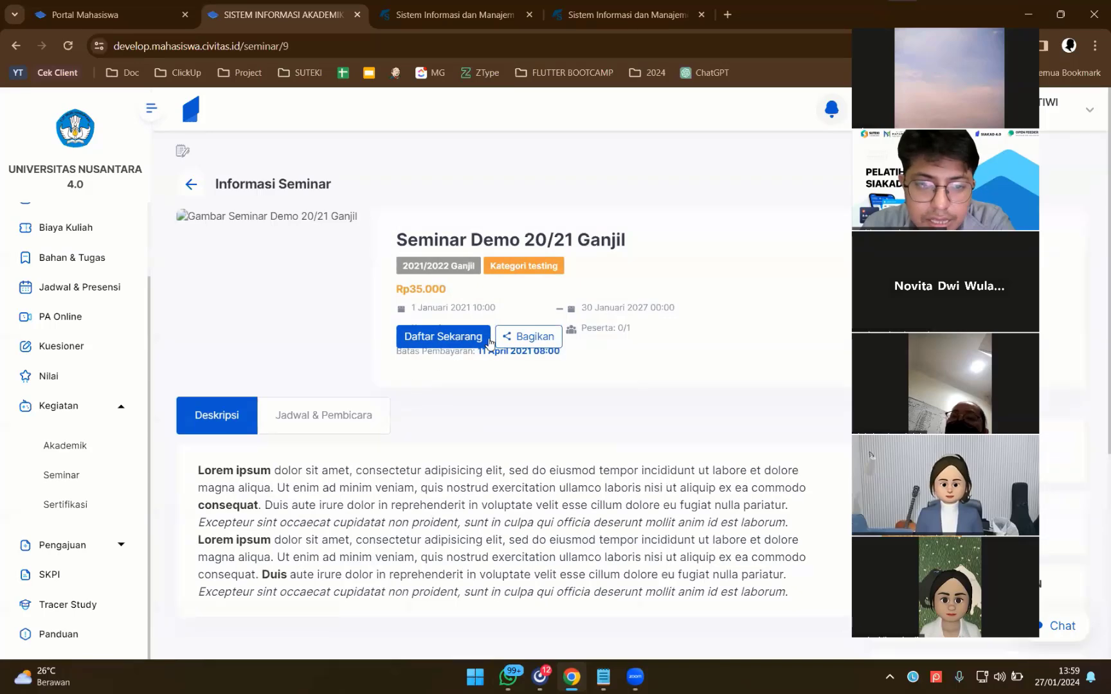
scroll(488, 365, down, 3)
scroll(460, 358, up, 3)
click(454, 338)
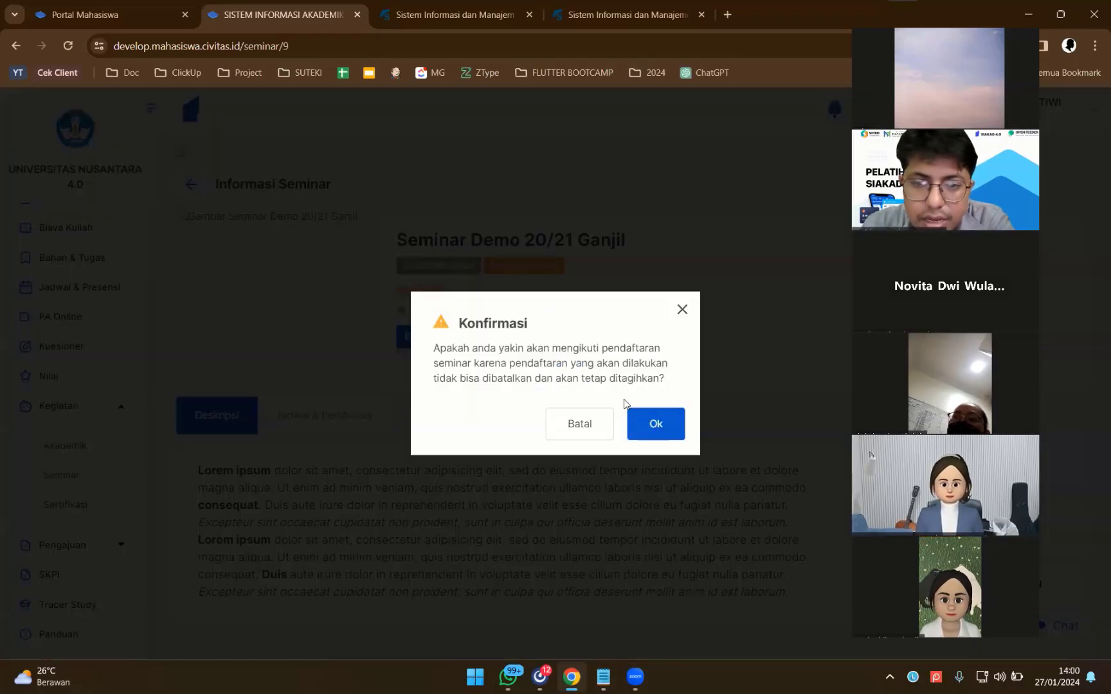
click(333, 317)
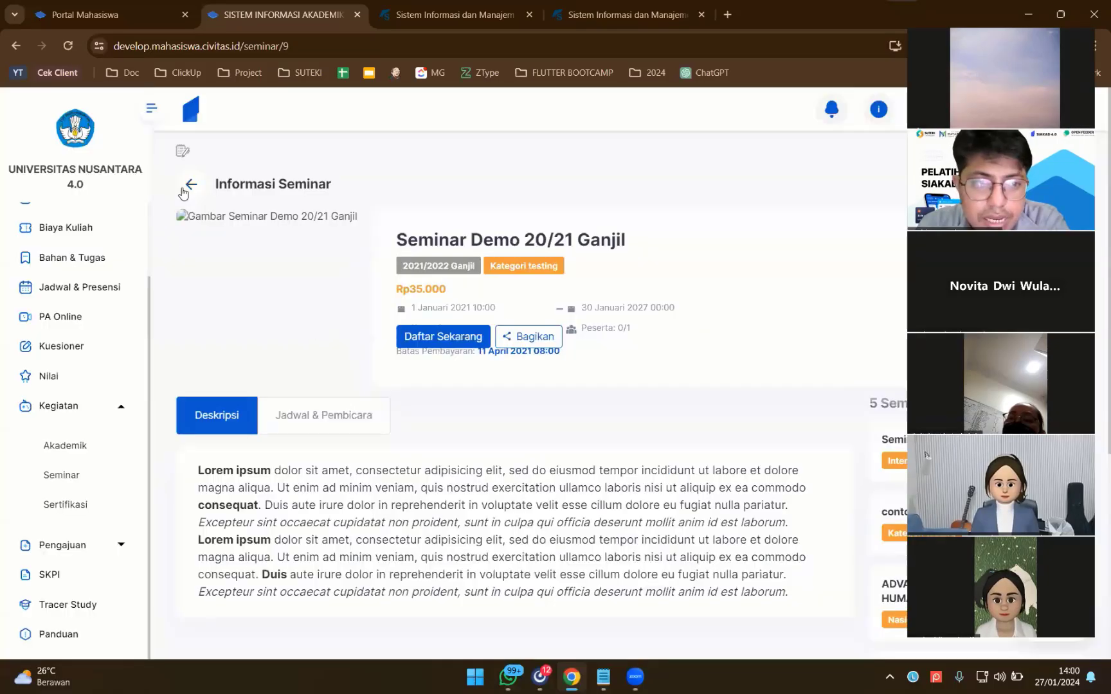
Step: Return to the seminar list and open Daftar Transaksi Seminar, viewing all transactions and the Lulus ones
click(191, 184)
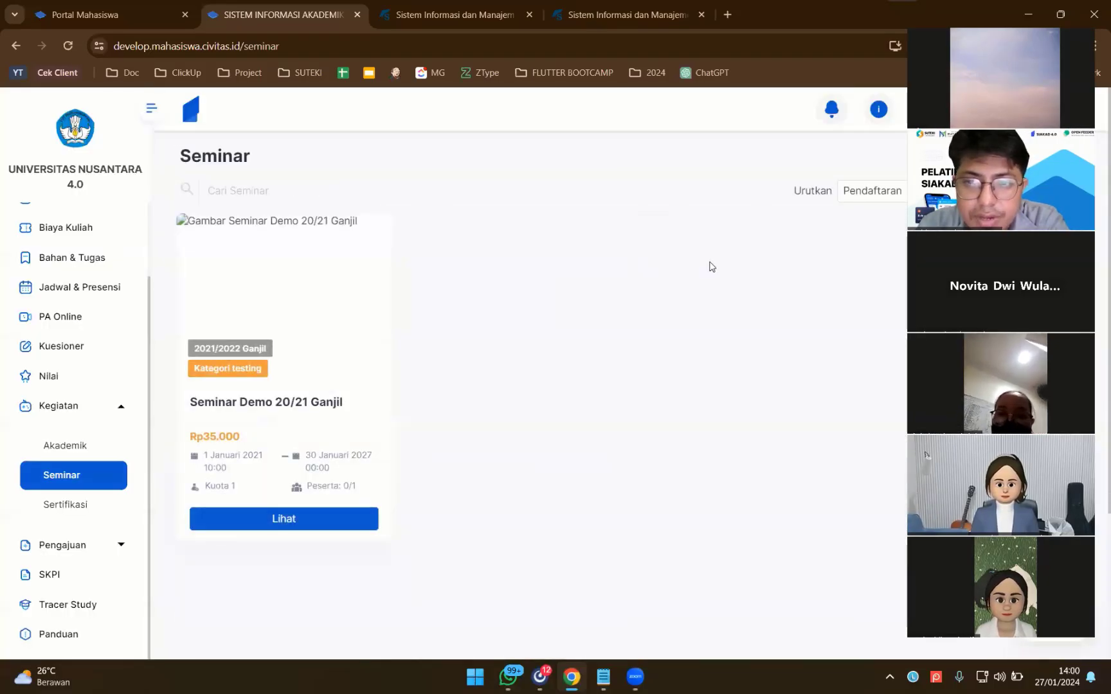
click(977, 188)
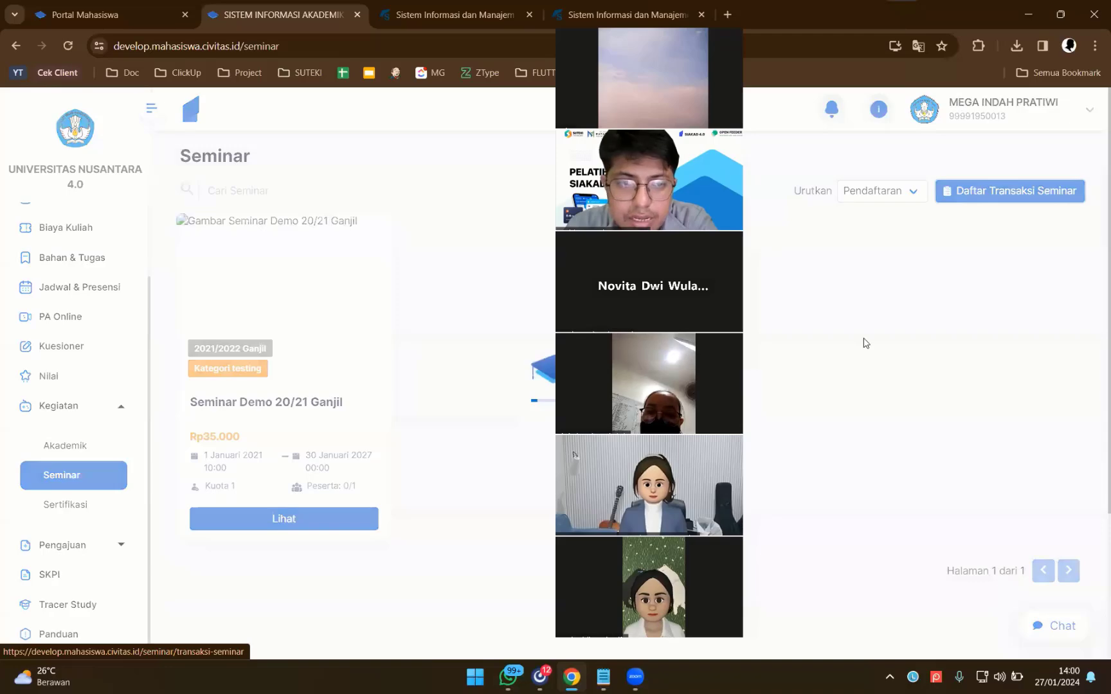
click(218, 227)
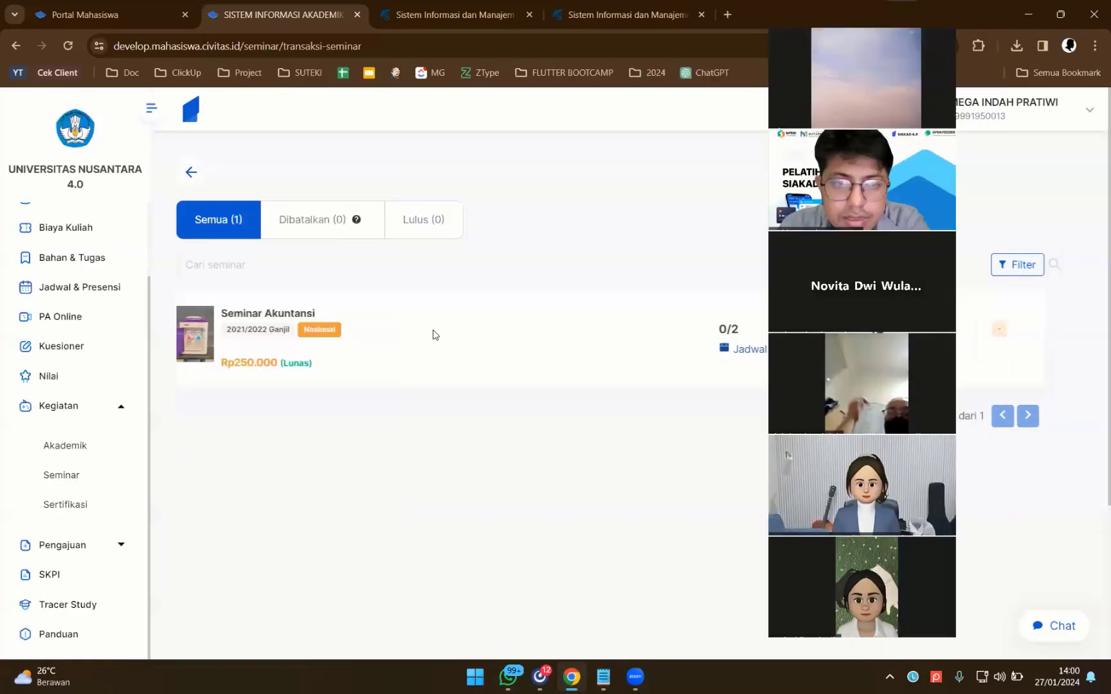
click(431, 220)
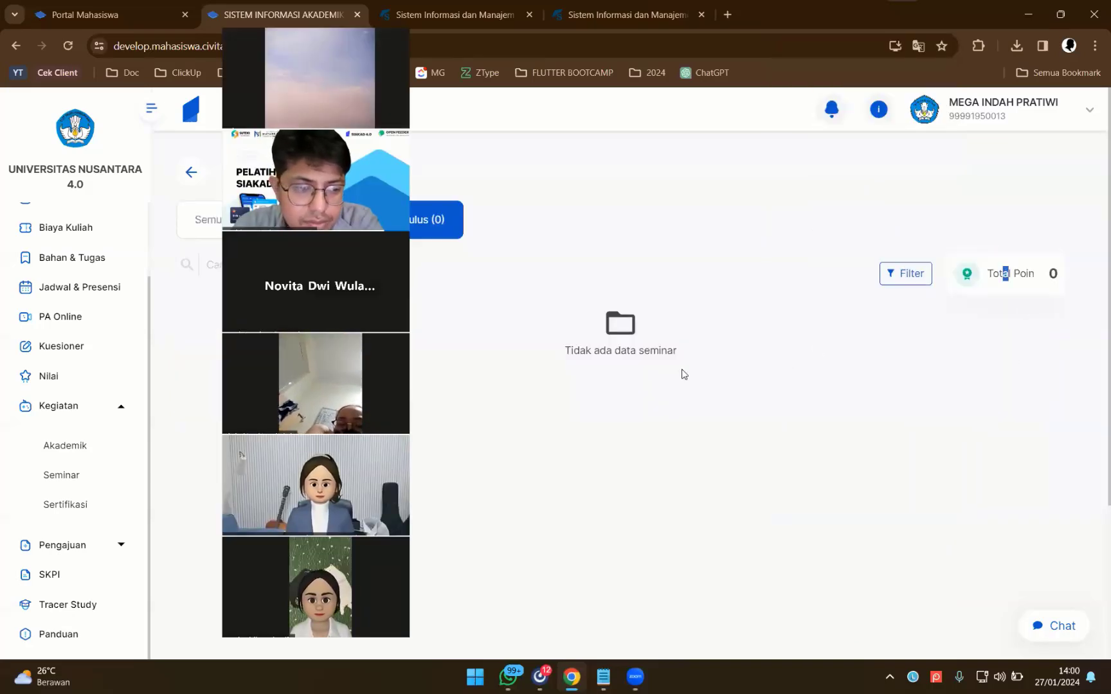
Step: View the Sertifikasi offerings under Kegiatan, and open the Cuti request form under Pengajuan
click(72, 505)
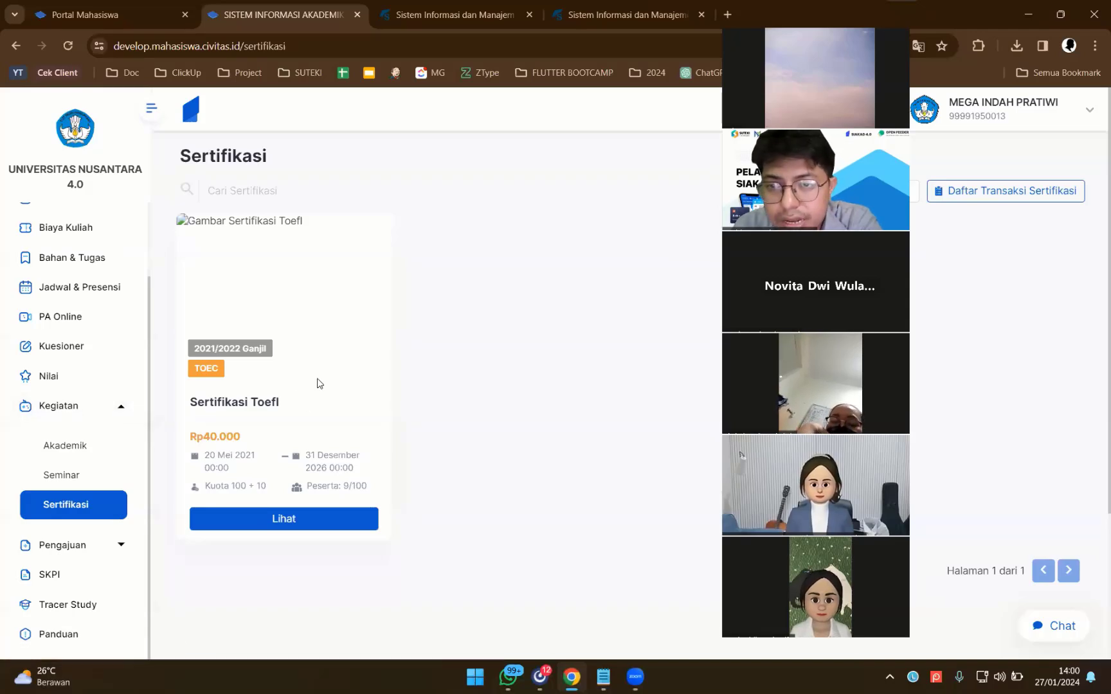
click(107, 408)
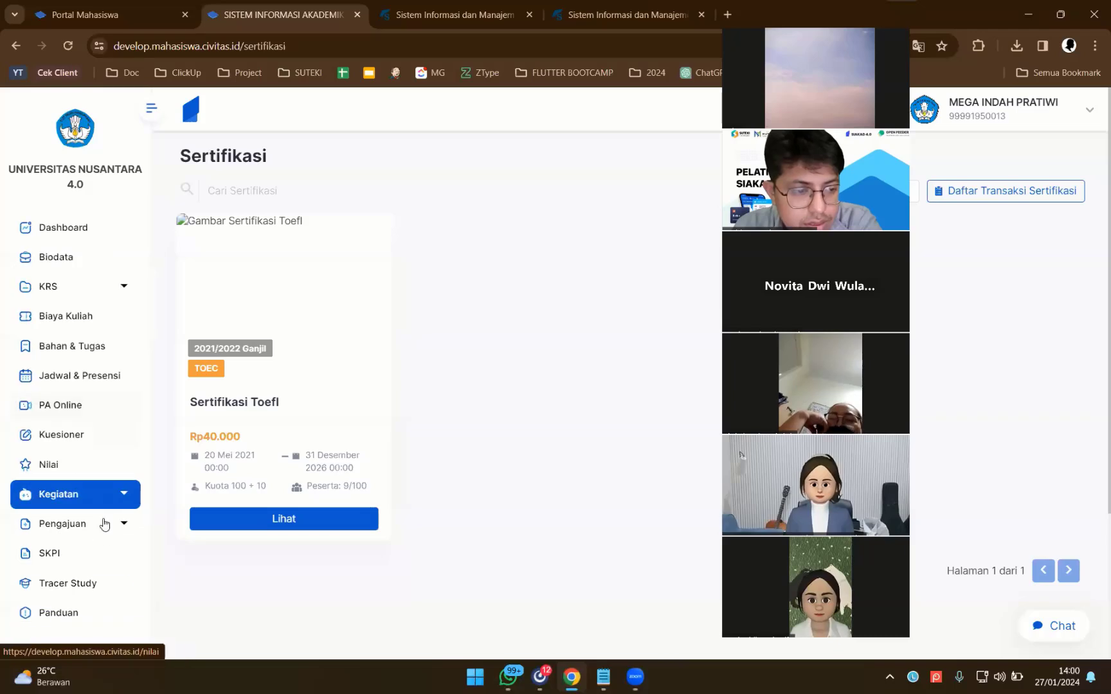
click(108, 524)
scroll(109, 494, down, 3)
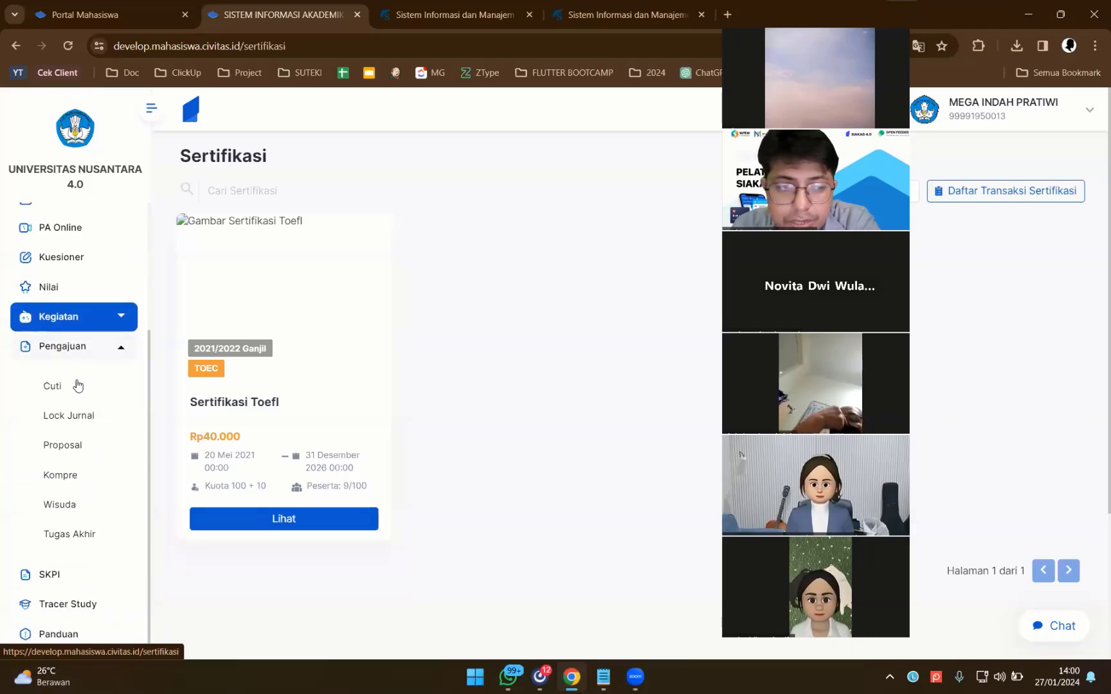
click(78, 386)
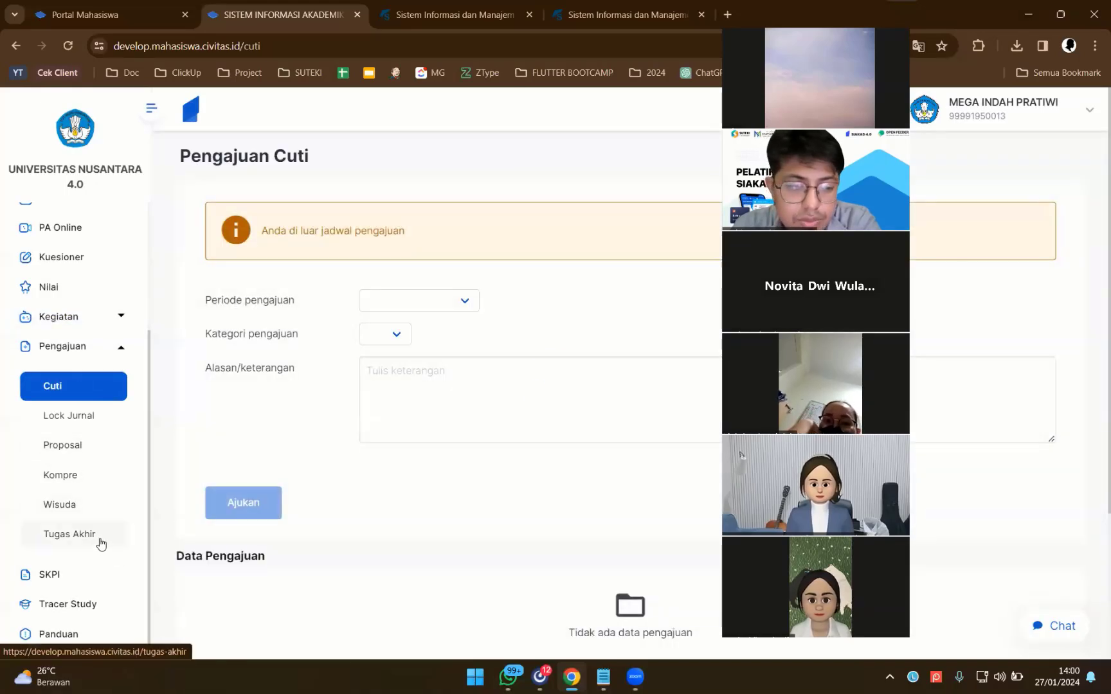
Step: Look through the Tugas Akhir, Wisuda and Kompre submission pages, and view the Wisuda registration form without submitting it
click(99, 540)
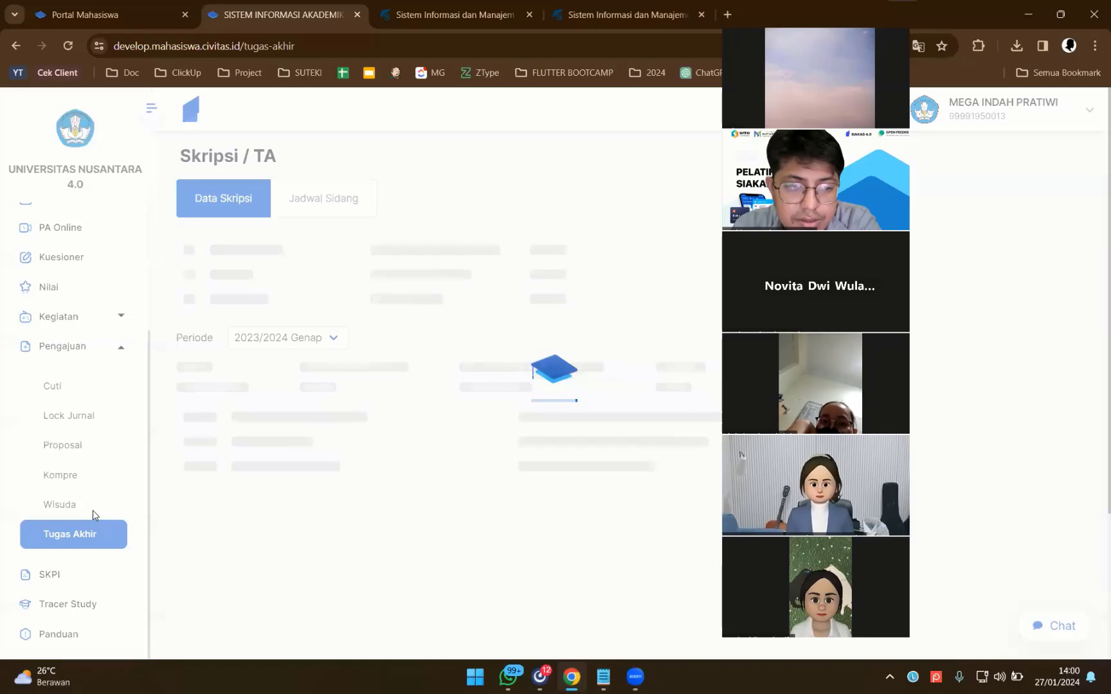
click(90, 503)
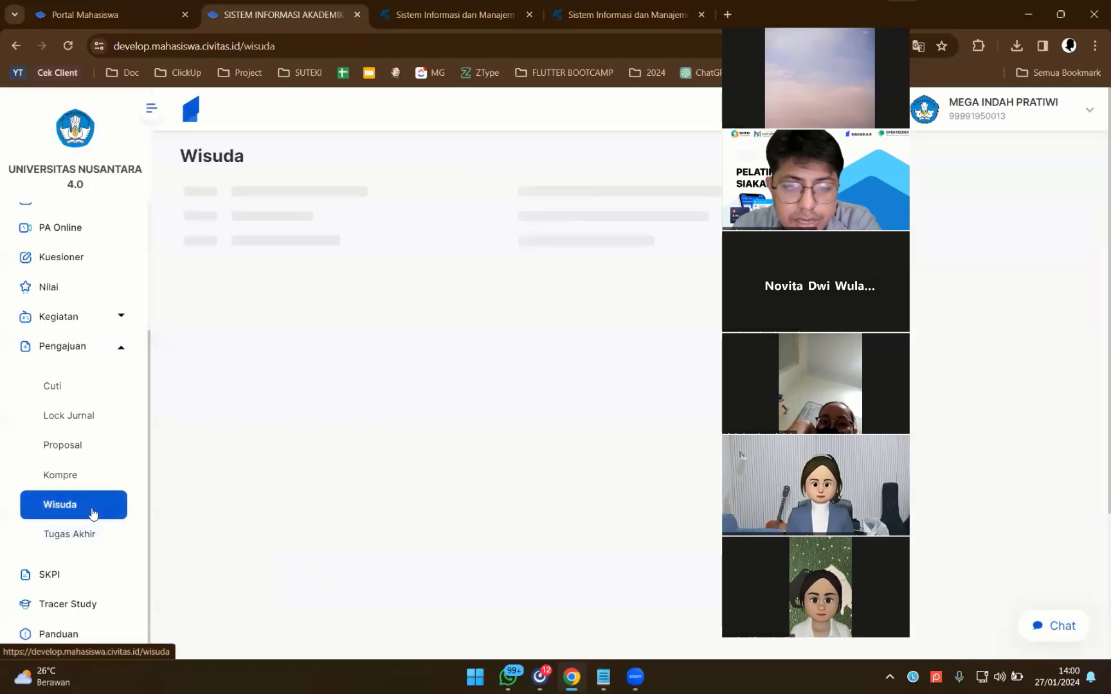
click(84, 476)
click(85, 444)
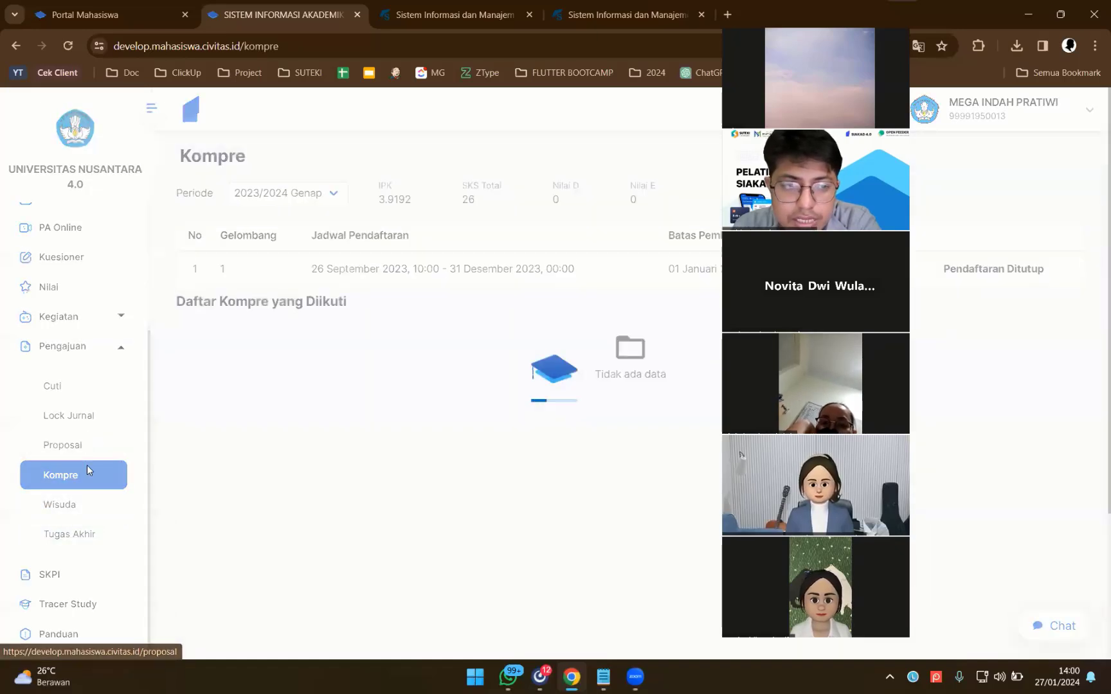
click(87, 500)
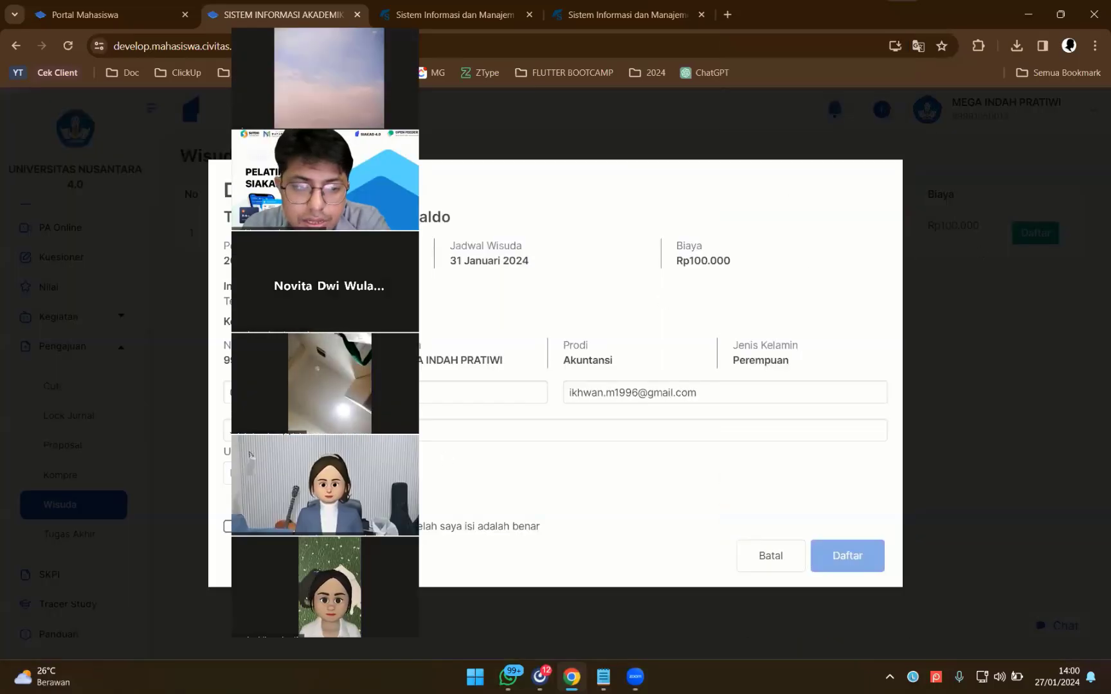
click(645, 589)
Step: Open SKPI, set Jenis Kompetensi to Testing Kelengkapan, and go through the Lokasi, Capaian Kegiatan and Penyelenggara fields without filling them
click(67, 576)
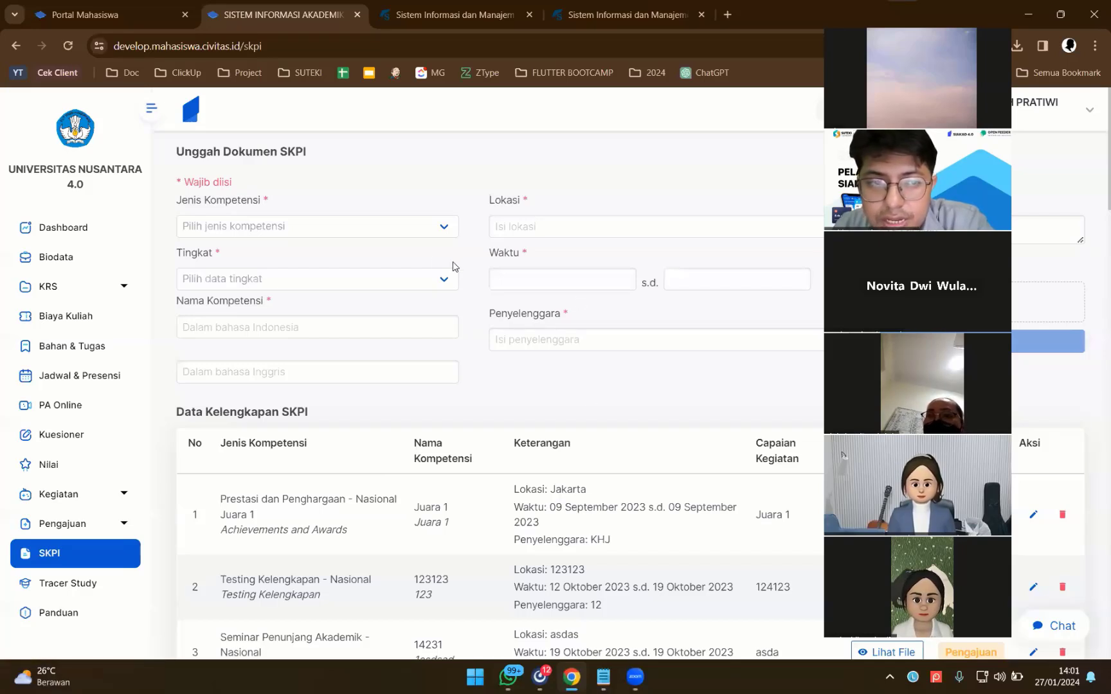
click(428, 238)
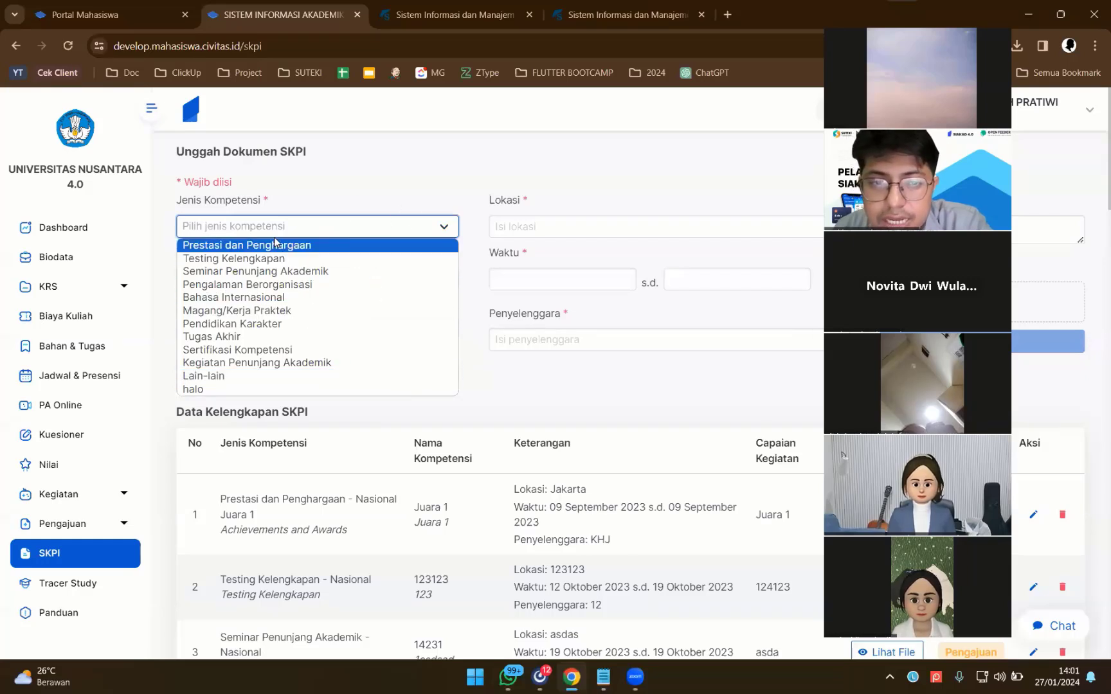
click(276, 258)
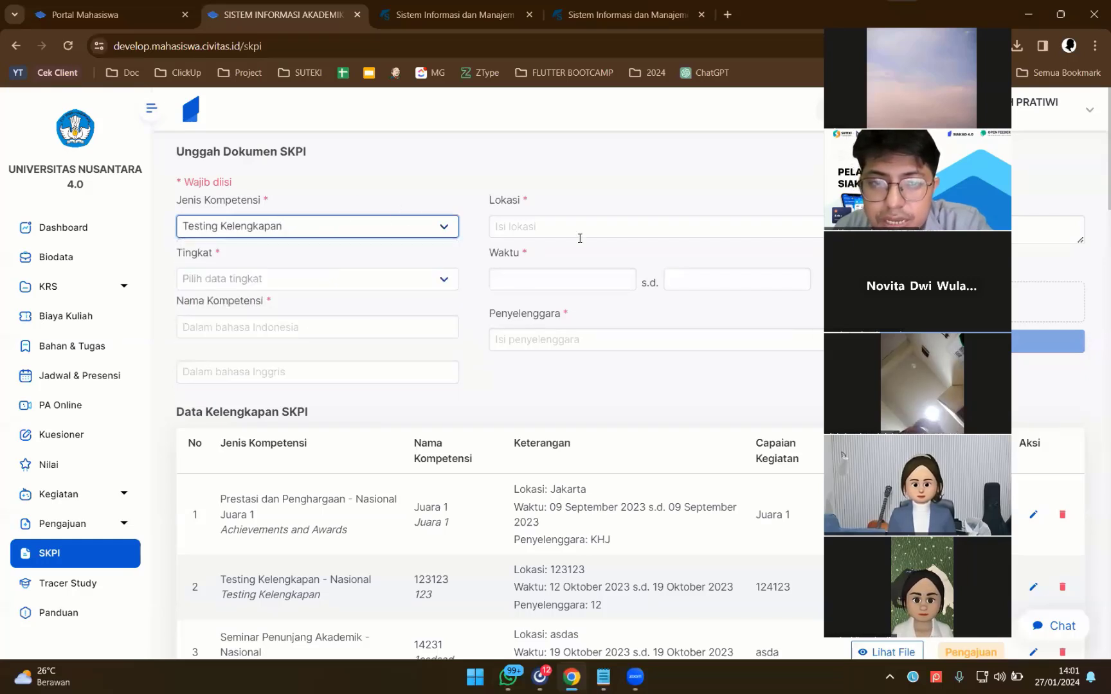
click(550, 226)
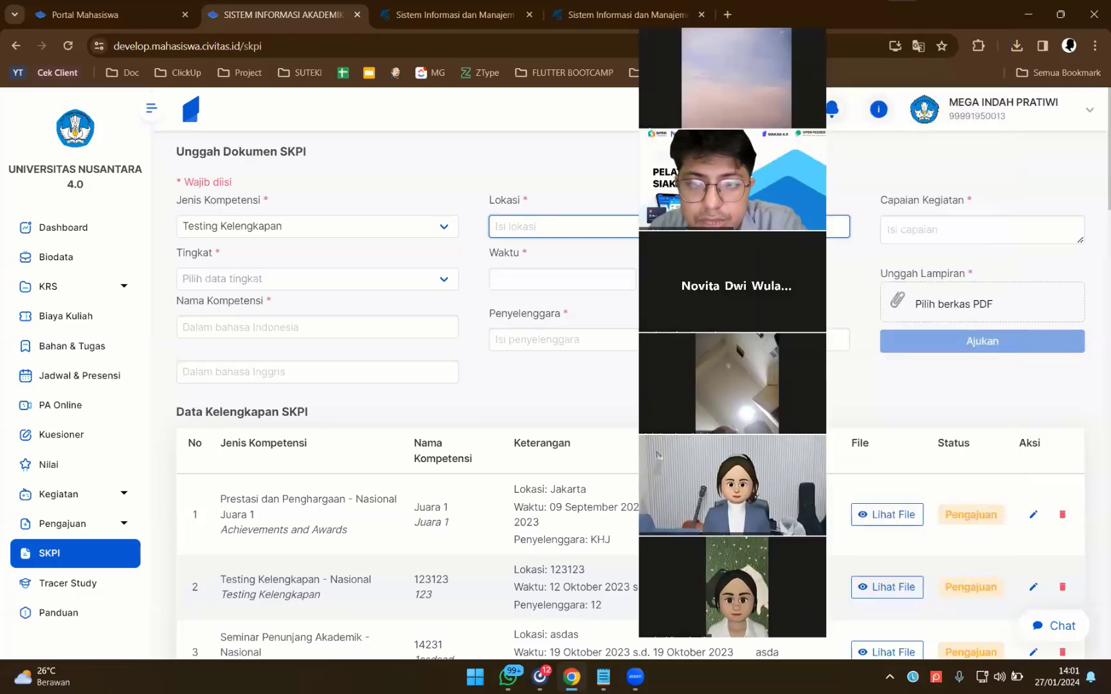
click(900, 230)
drag(703, 324, 350, 325)
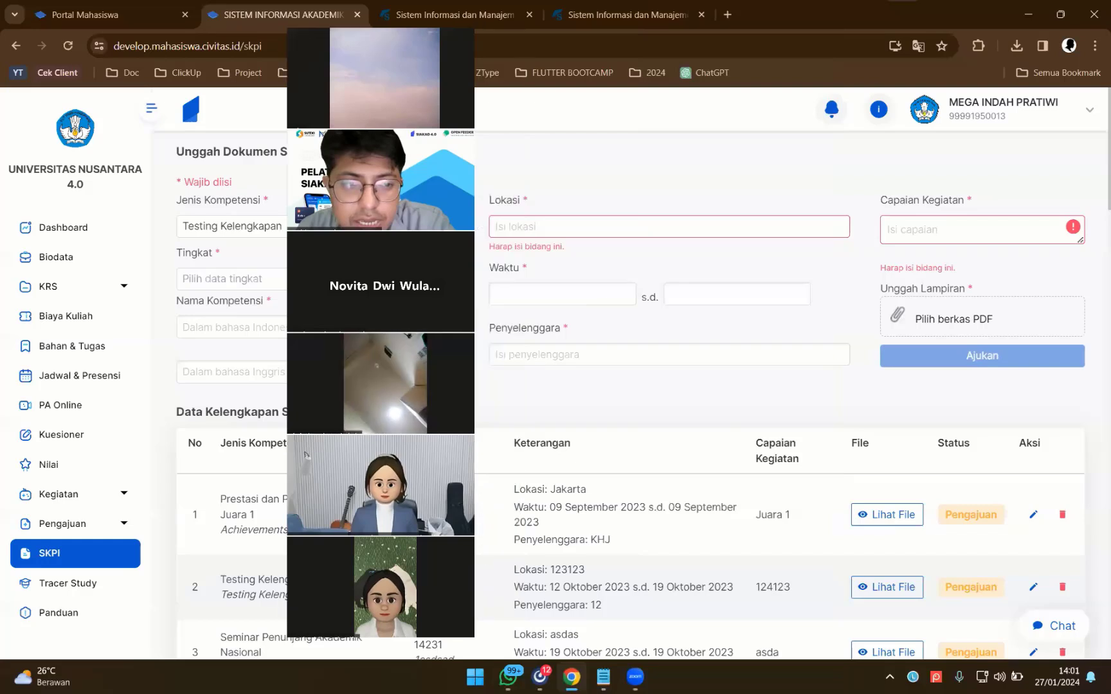
click(568, 355)
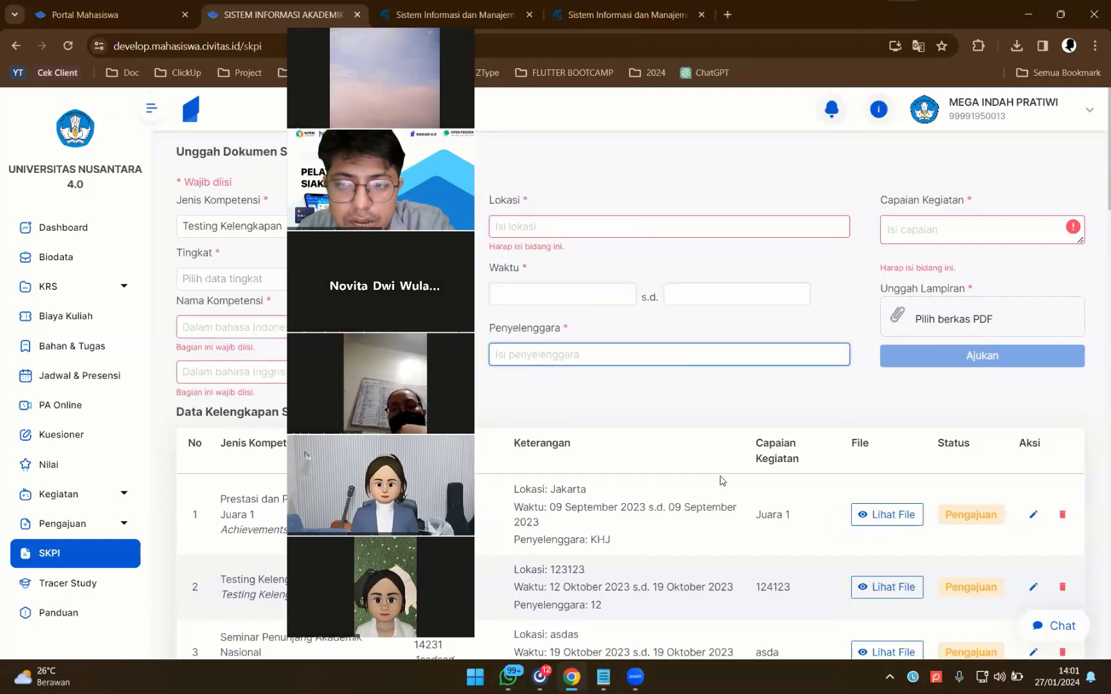
Step: Review the Data Kelengkapan SKPI table, examining the status of the submitted entries
scroll(1069, 298, down, 3)
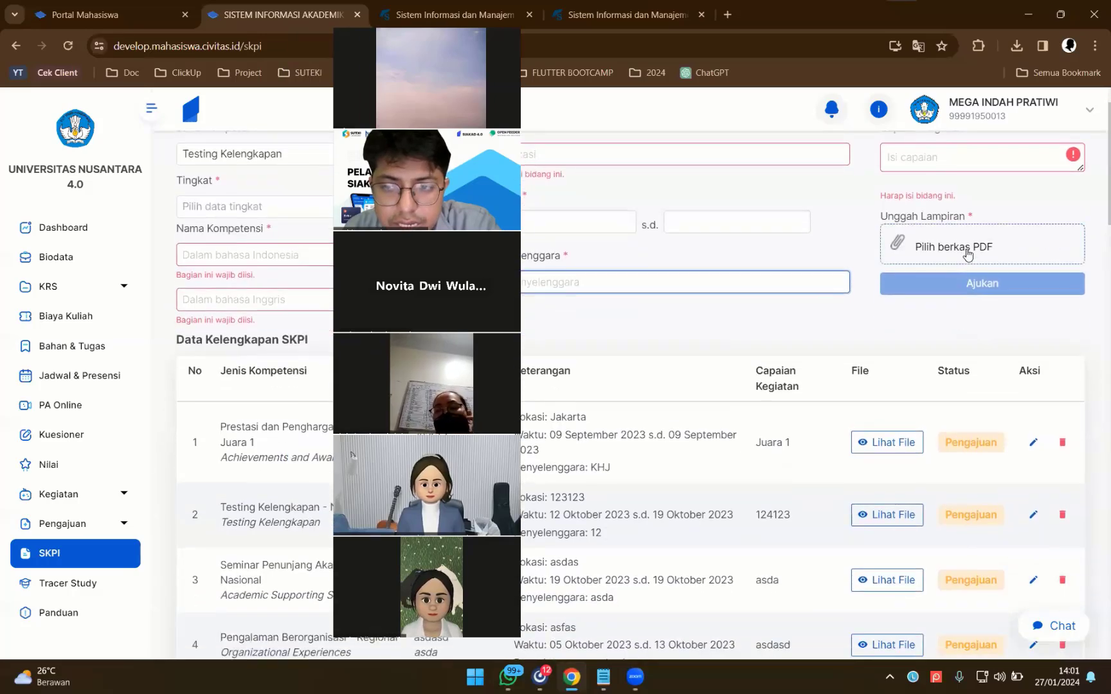
scroll(958, 277, down, 1)
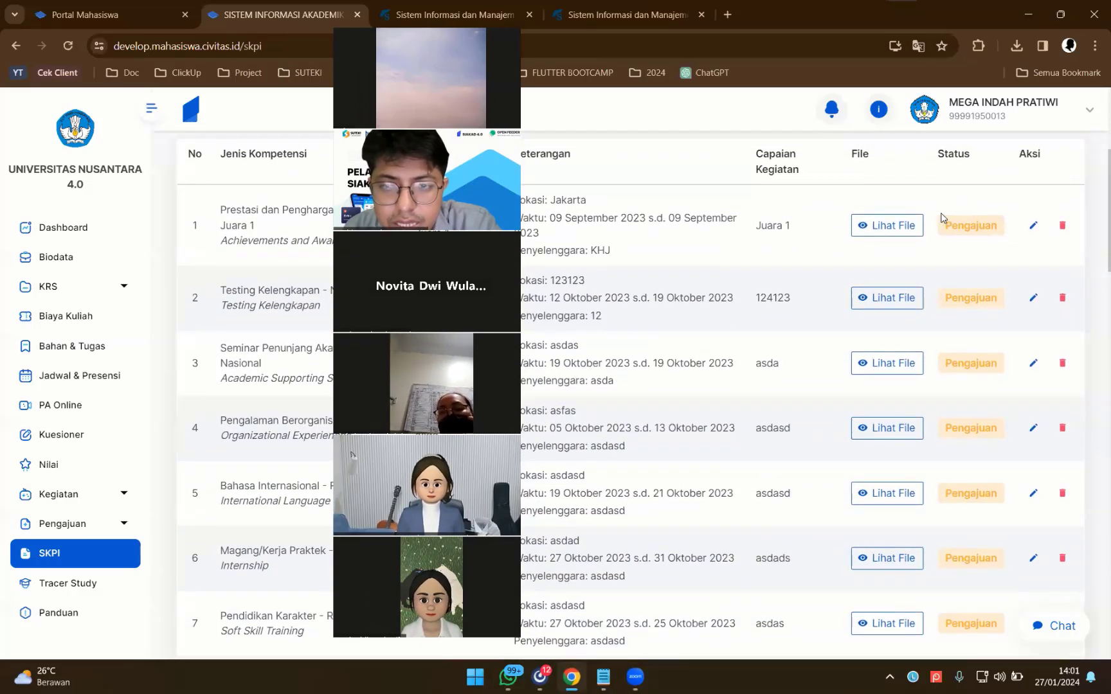
scroll(975, 285, down, 20)
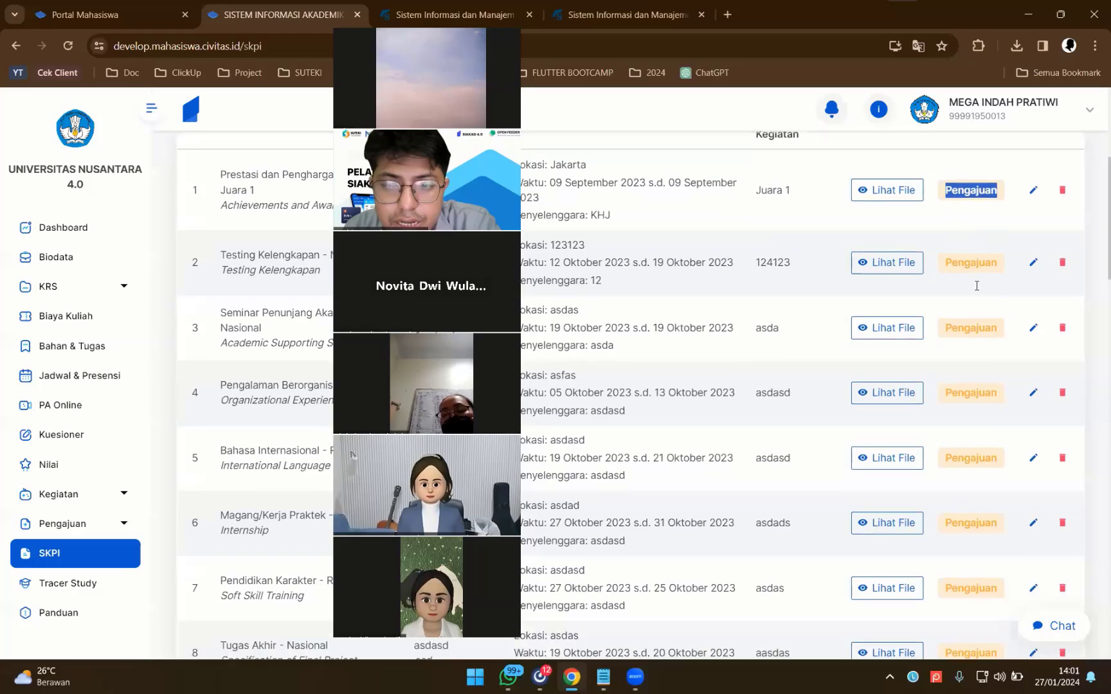
scroll(970, 435, up, 18)
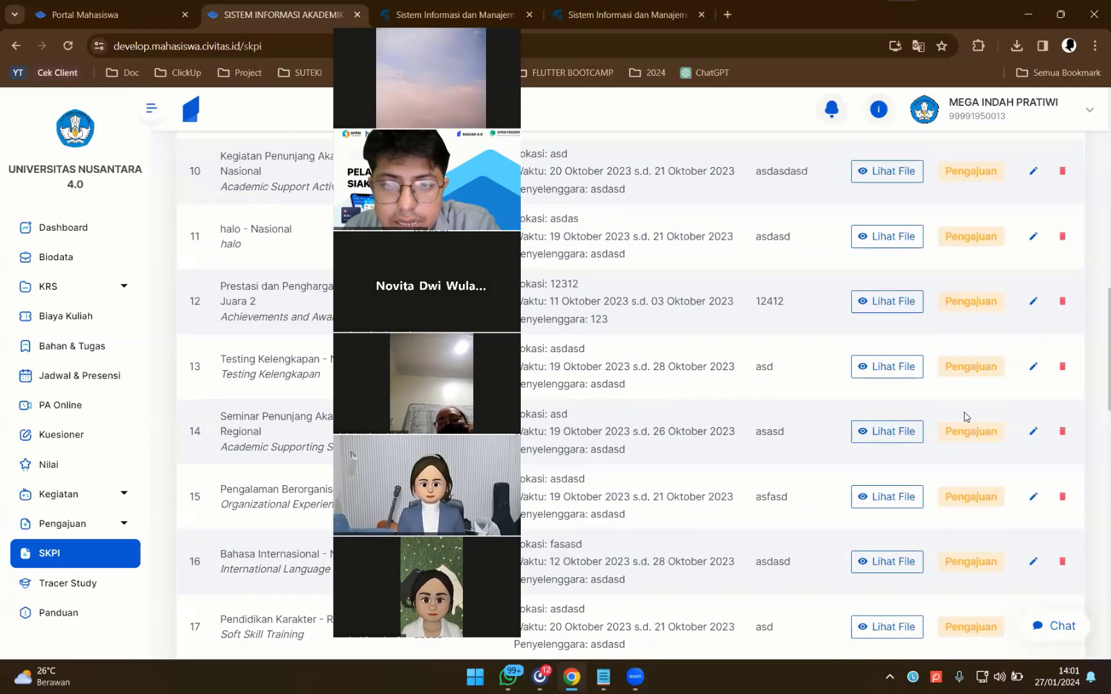
scroll(964, 417, up, 12)
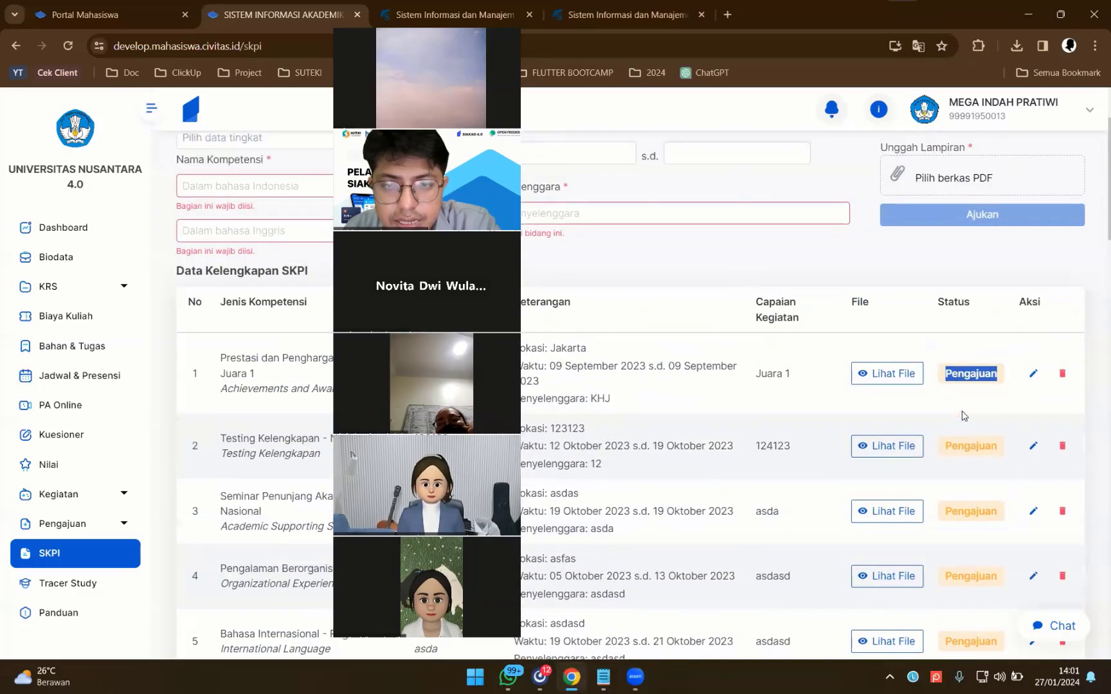
double_click(963, 372)
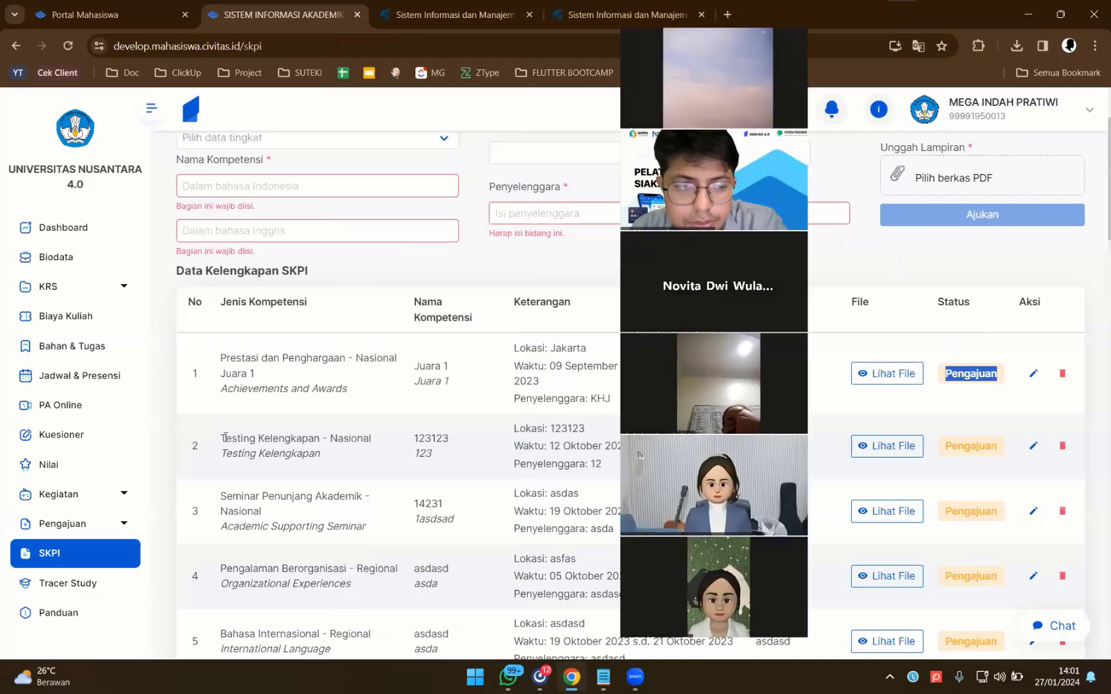
Step: Open Tracer Study and view the Tracer Study 2022 questionnaire entry with its Informasi dan Panduan notice
click(64, 586)
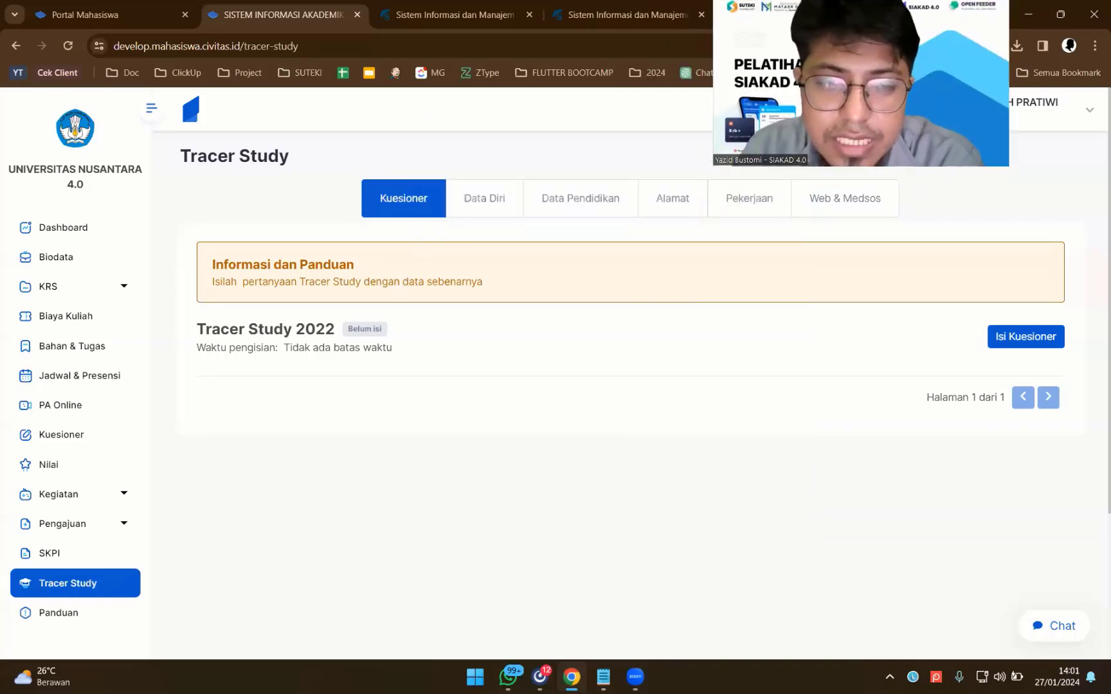
drag(254, 343, 369, 356)
click(369, 356)
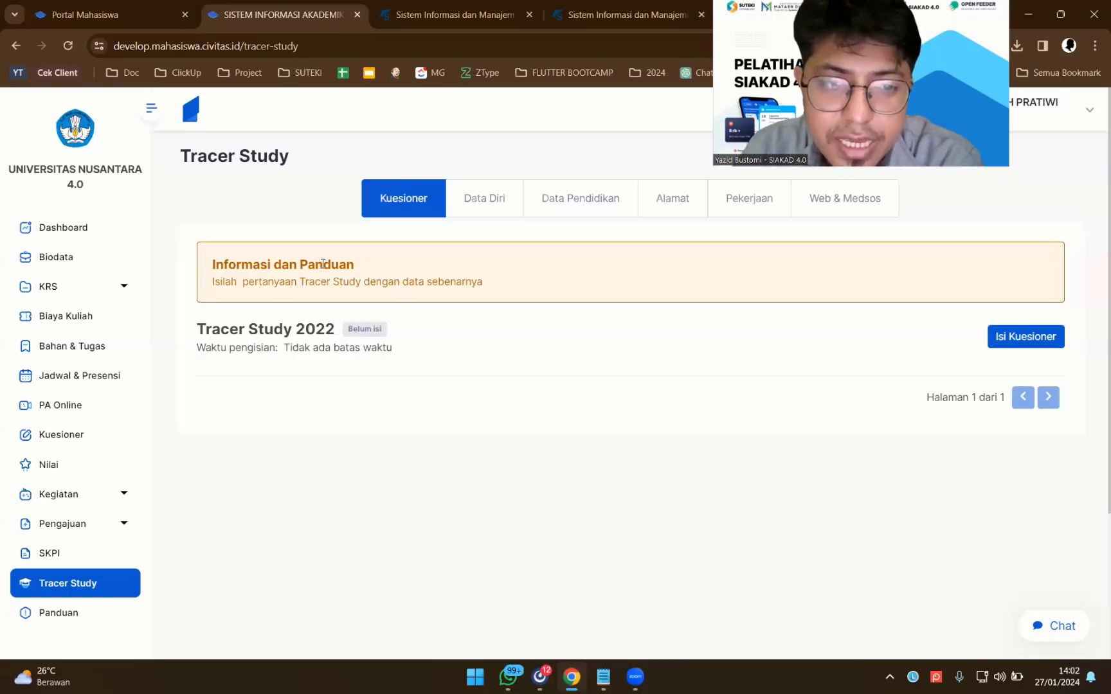
drag(322, 264, 575, 303)
click(697, 345)
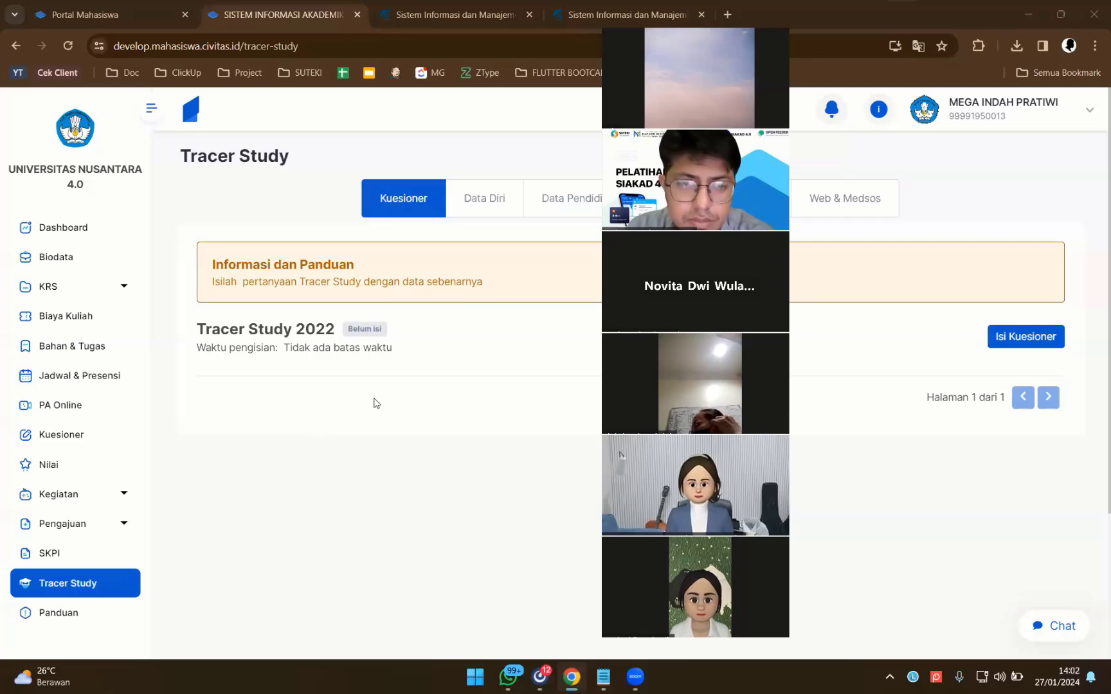
drag(738, 403, 376, 403)
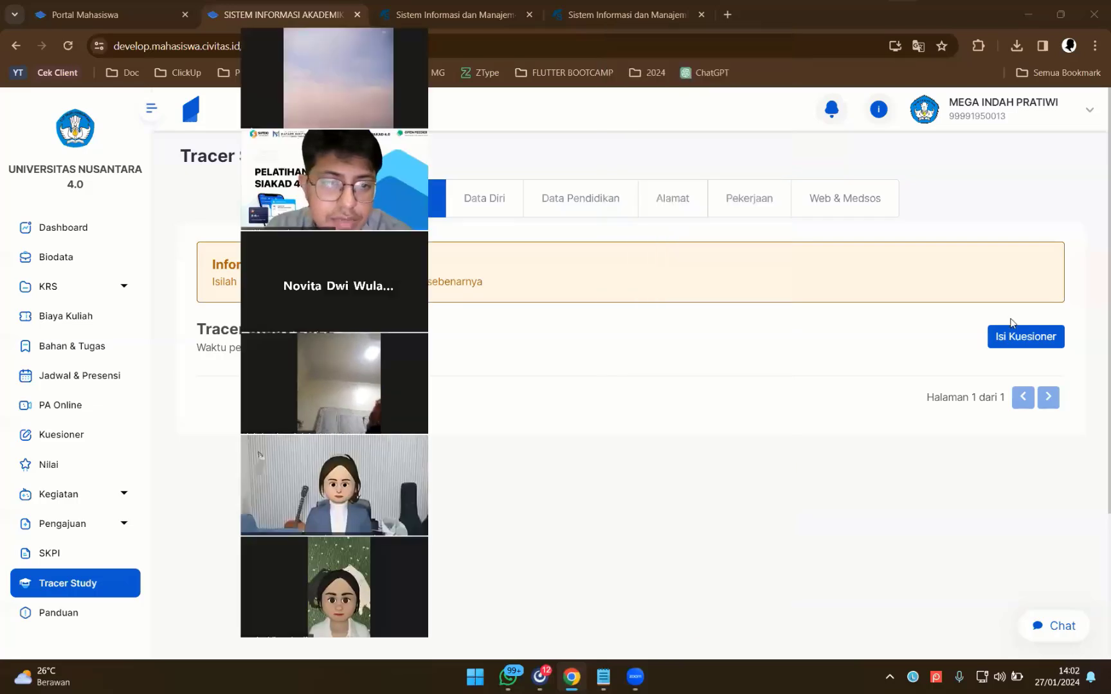
Step: Look through the Data Diri, Data Pendidikan, Alamat, Pekerjaan and Web & Medsos sections of Tracer Study without editing them
click(484, 199)
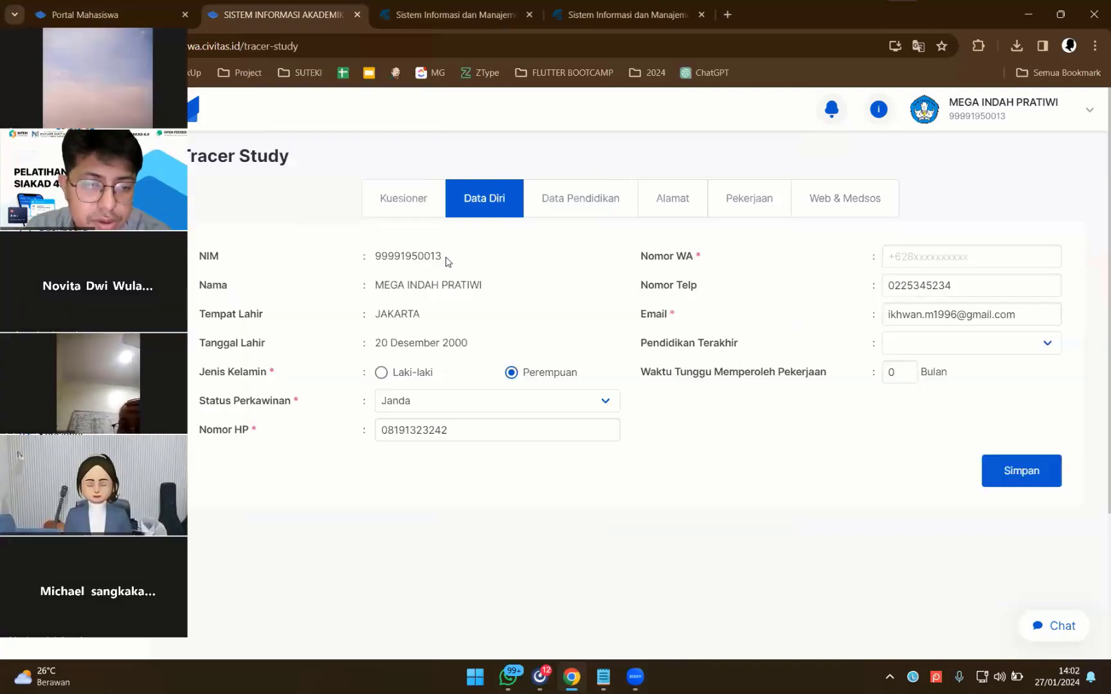
click(569, 209)
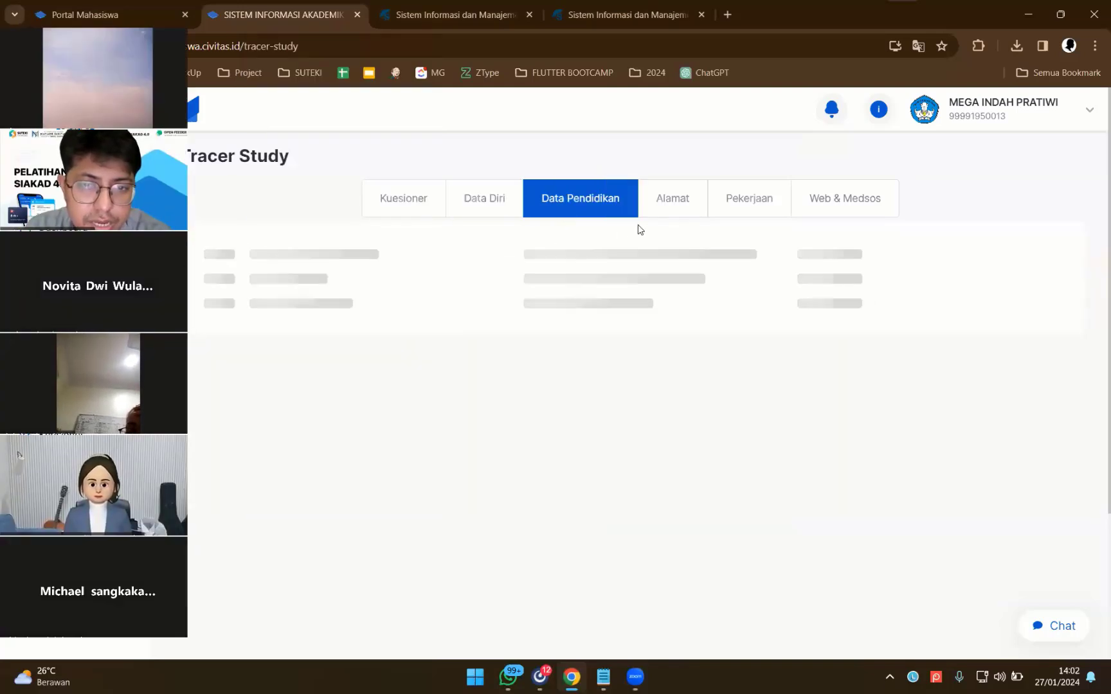
click(695, 214)
click(752, 215)
click(848, 207)
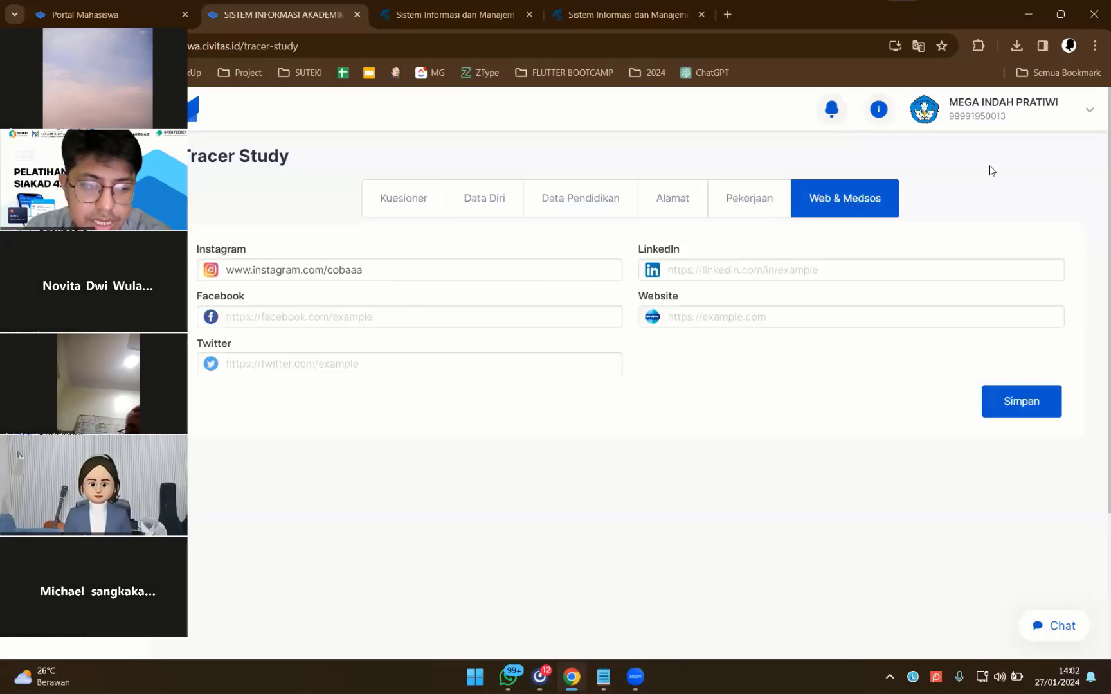
Step: Open Panduan and look through the list of guides down to its end
click(99, 610)
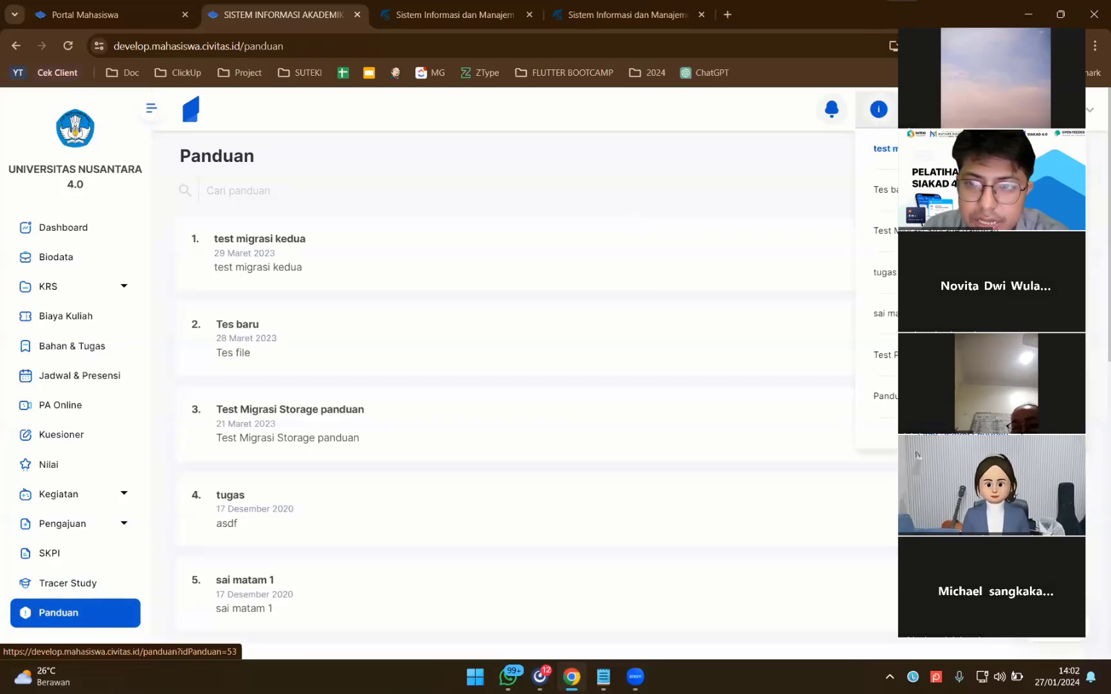
click(430, 244)
scroll(478, 266, down, 10)
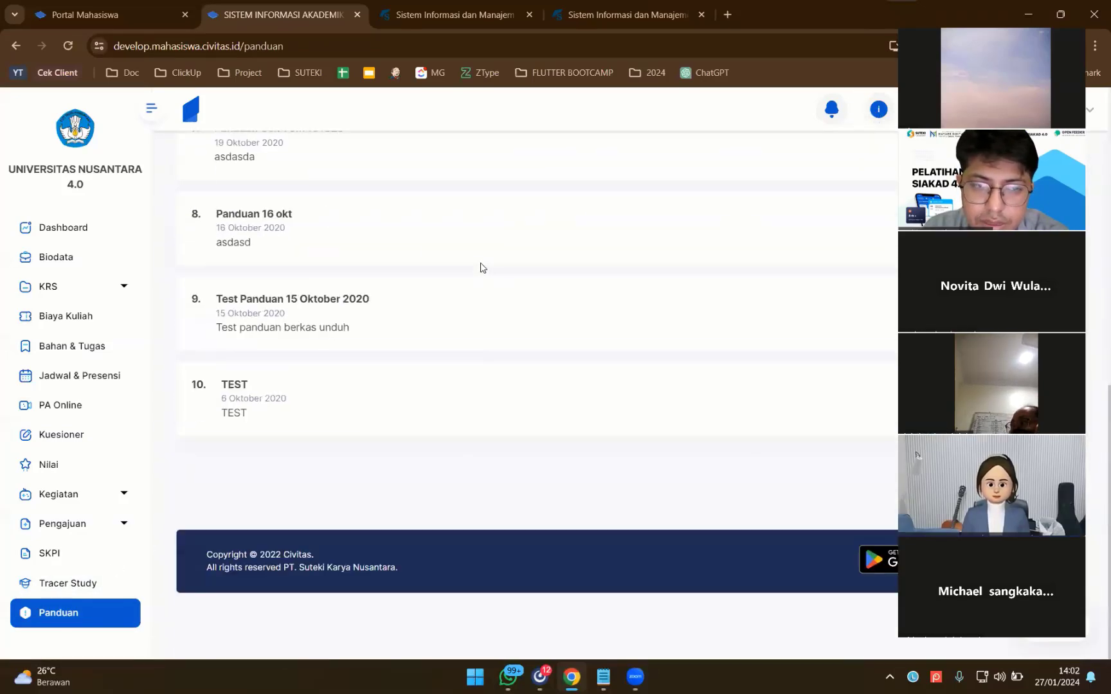